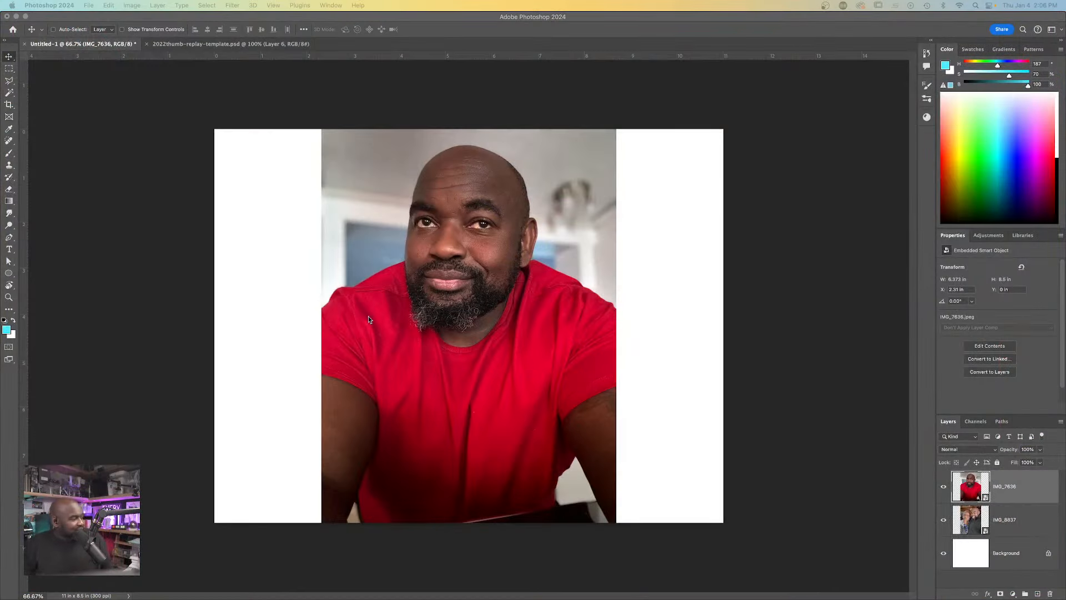
pyautogui.moveTo(719, 583)
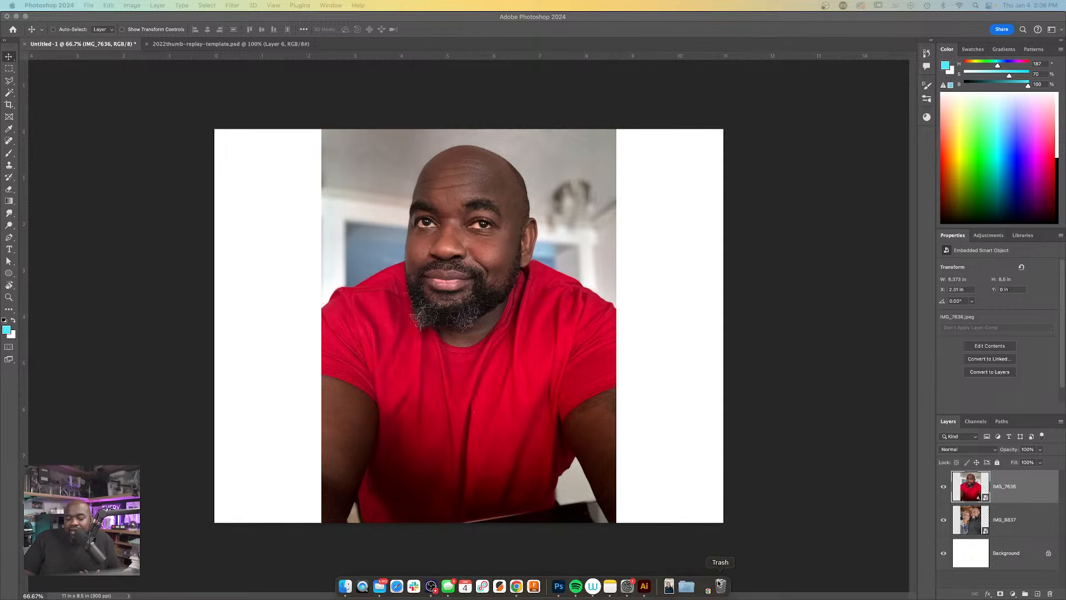
pyautogui.click(283, 75)
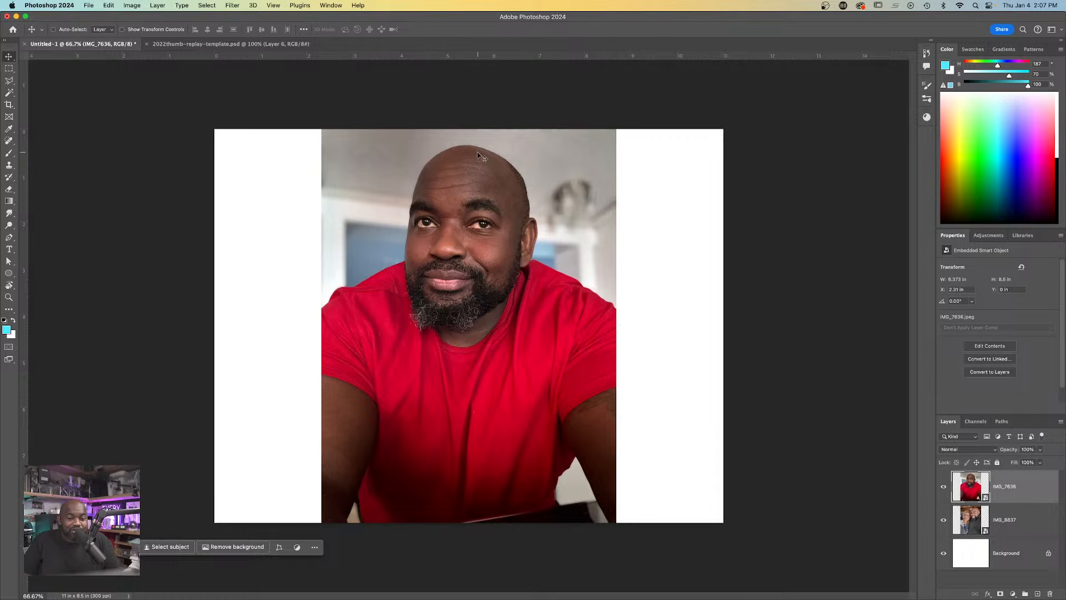
pyautogui.moveTo(309, 598)
pyautogui.click(89, 5)
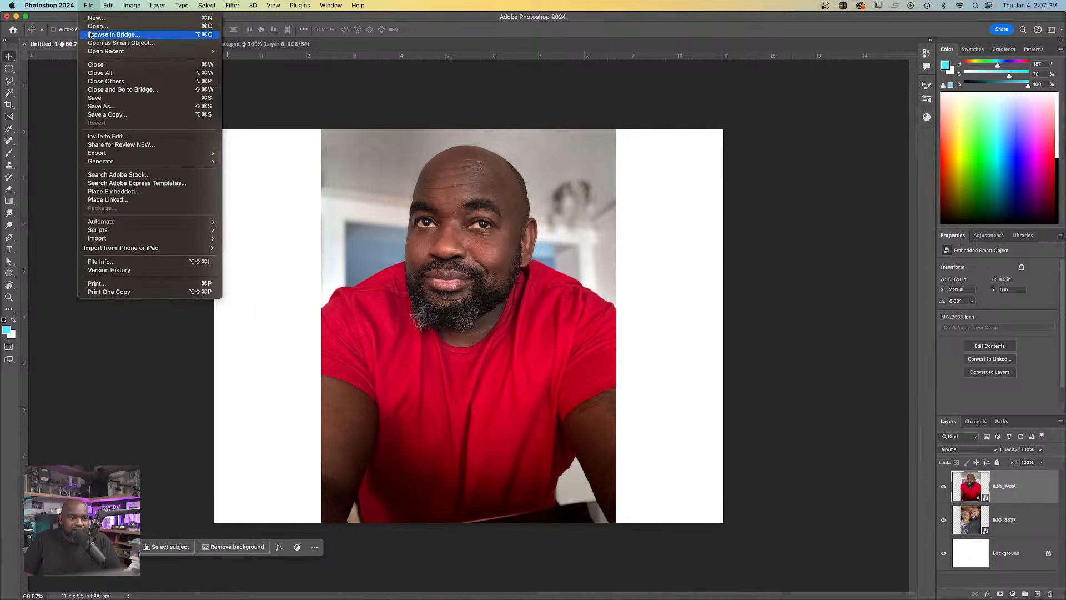
pyautogui.click(369, 114)
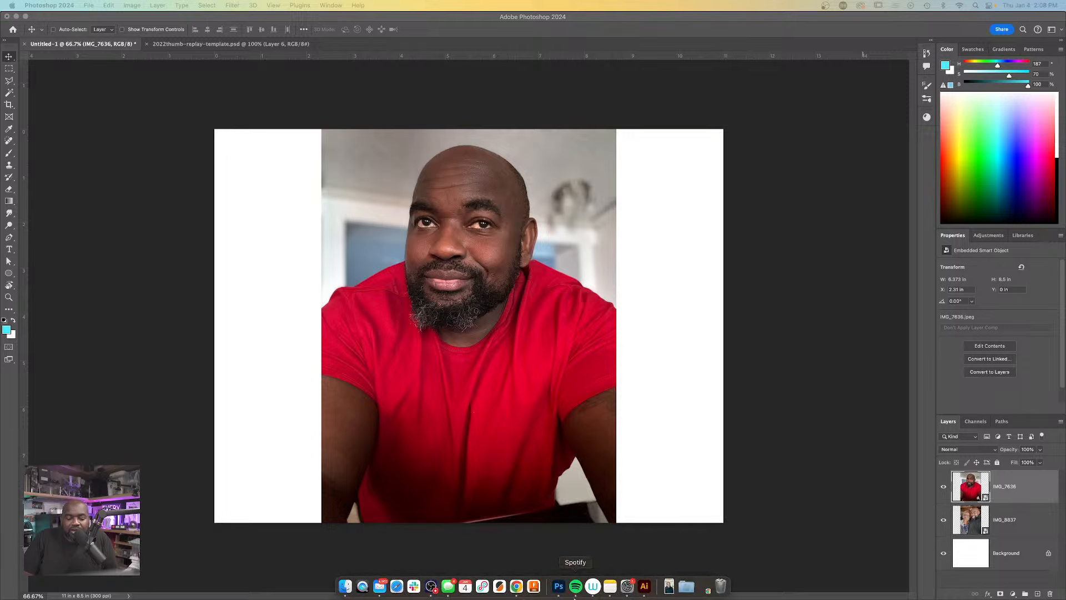
# - Switch to Finder, close the Adobe Illustrator 2024 folder window and preview IMG_9320.jpeg from the Downloads folder
pyautogui.click(345, 585)
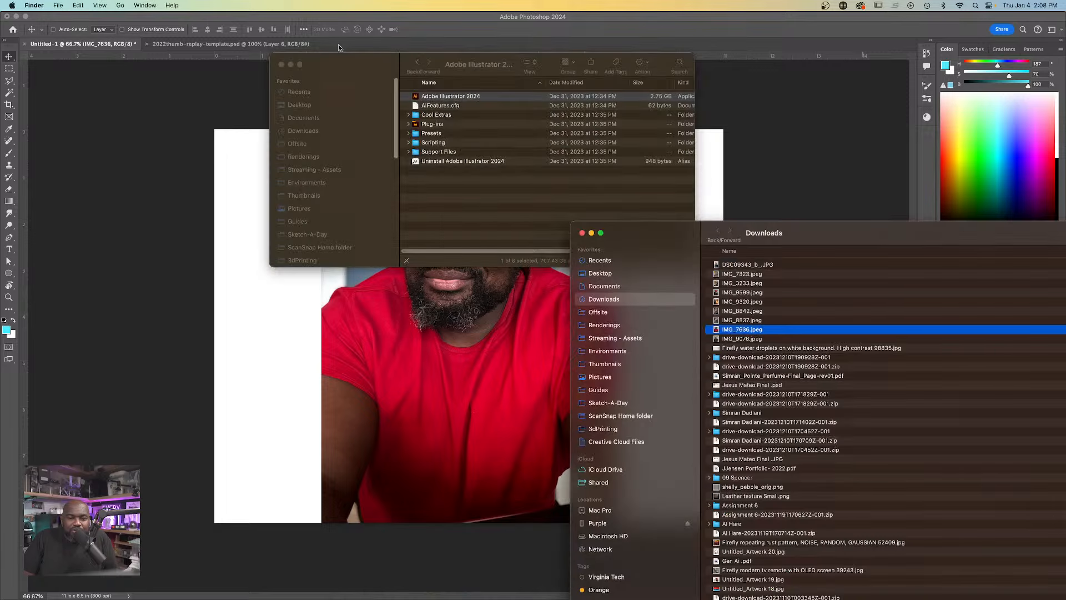
pyautogui.click(281, 65)
pyautogui.moveTo(840, 243); pyautogui.dragTo(902, 188)
pyautogui.click(804, 257)
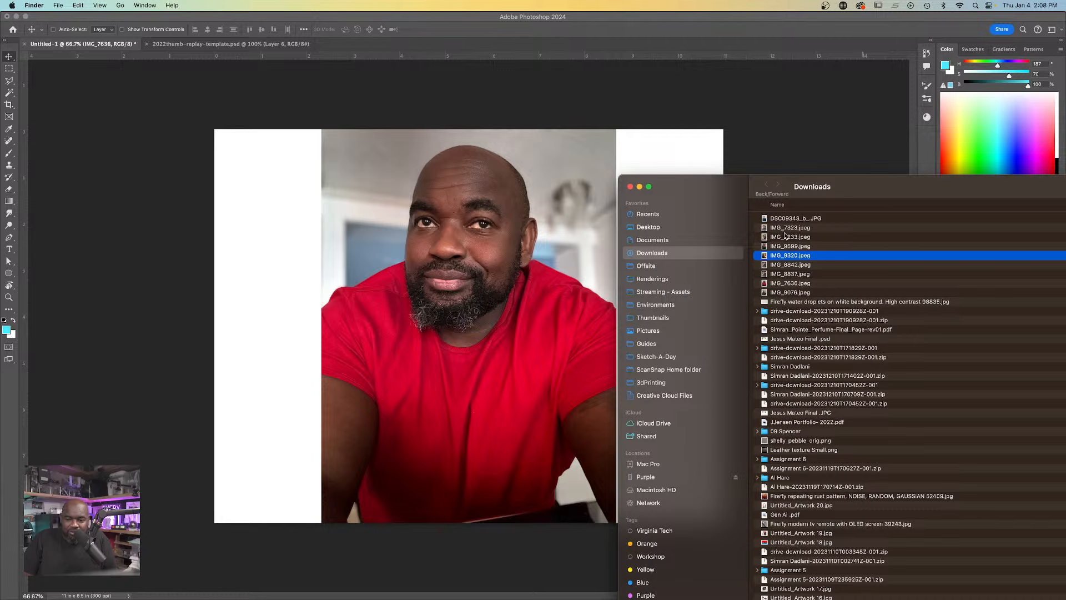
pyautogui.press('space')
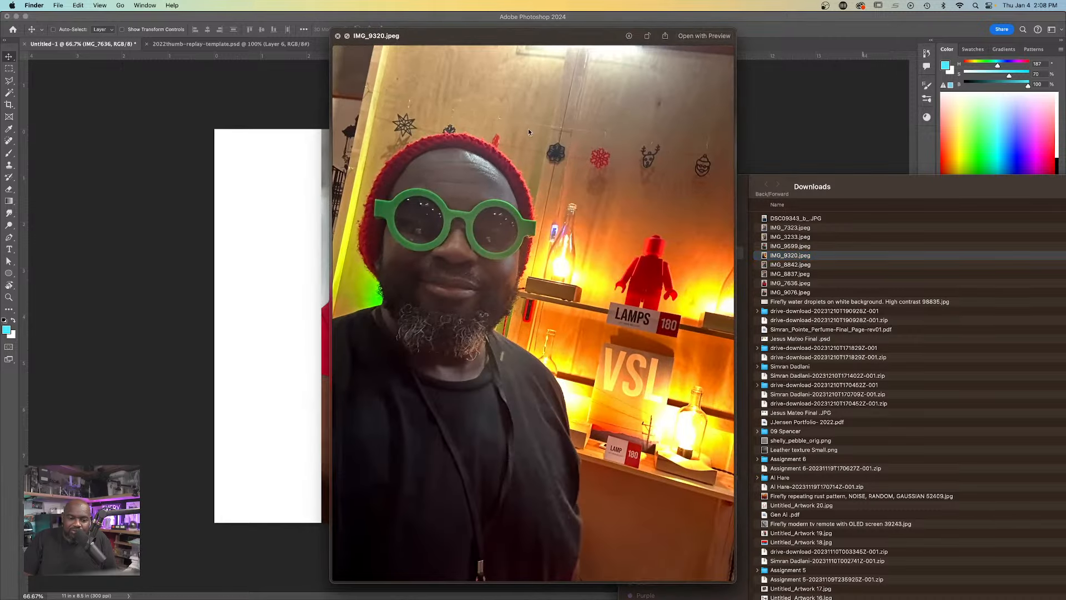
pyautogui.press('space')
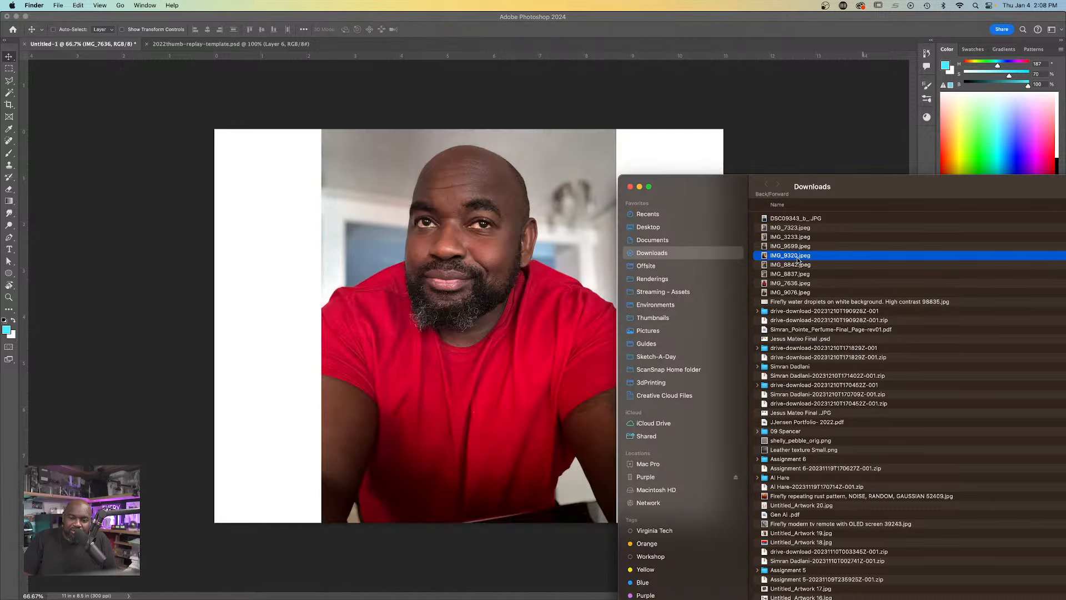
# - Place IMG_9320.jpeg from Downloads into the open Photoshop document and hide the two photo layers beneath it
pyautogui.moveTo(799, 257); pyautogui.dragTo(444, 322)
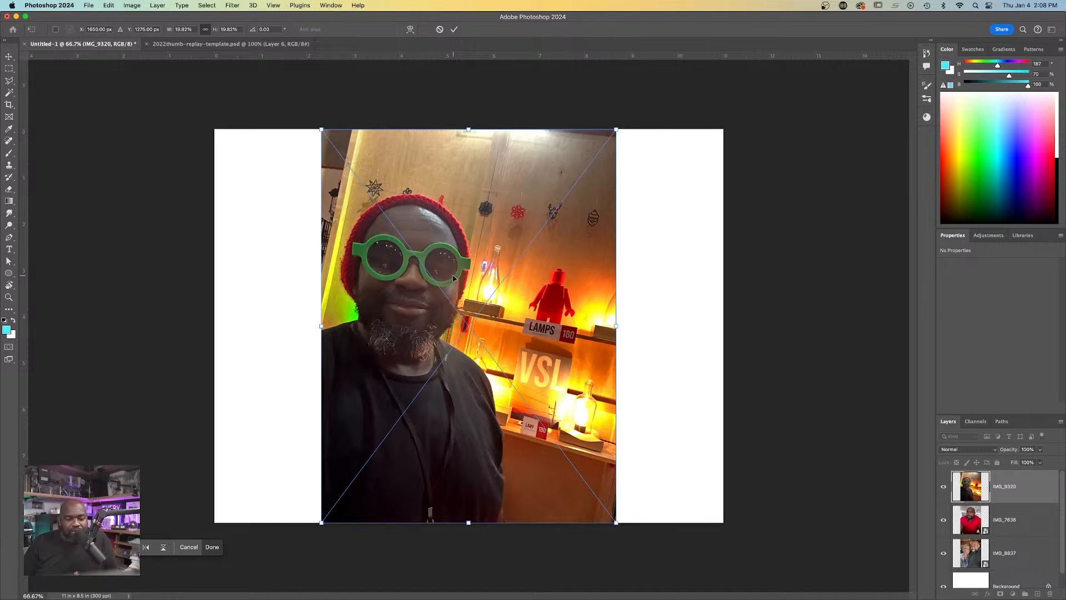
pyautogui.press('Return')
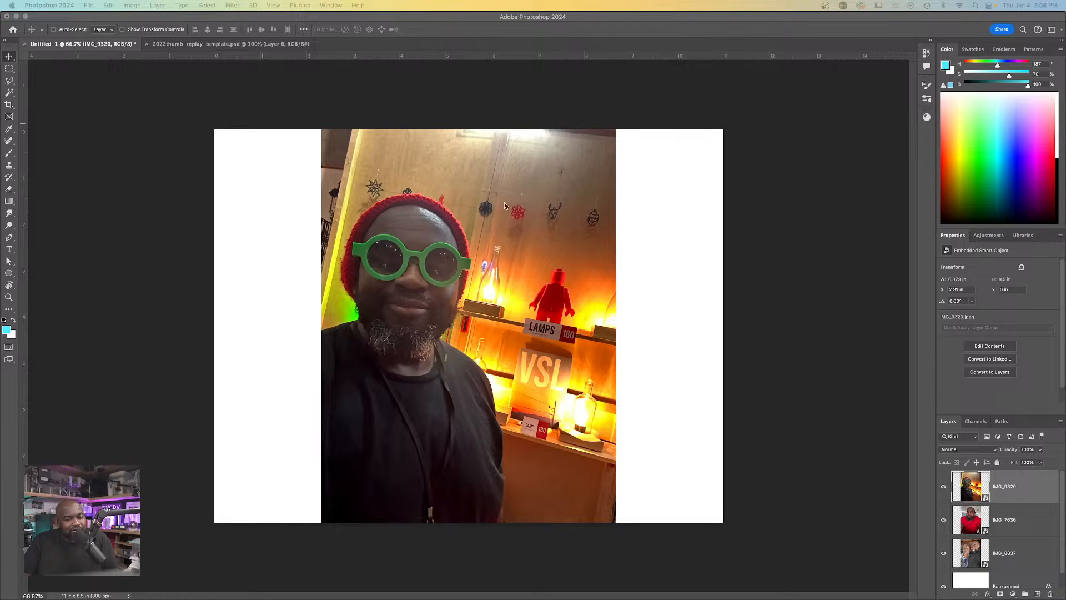
pyautogui.click(944, 530)
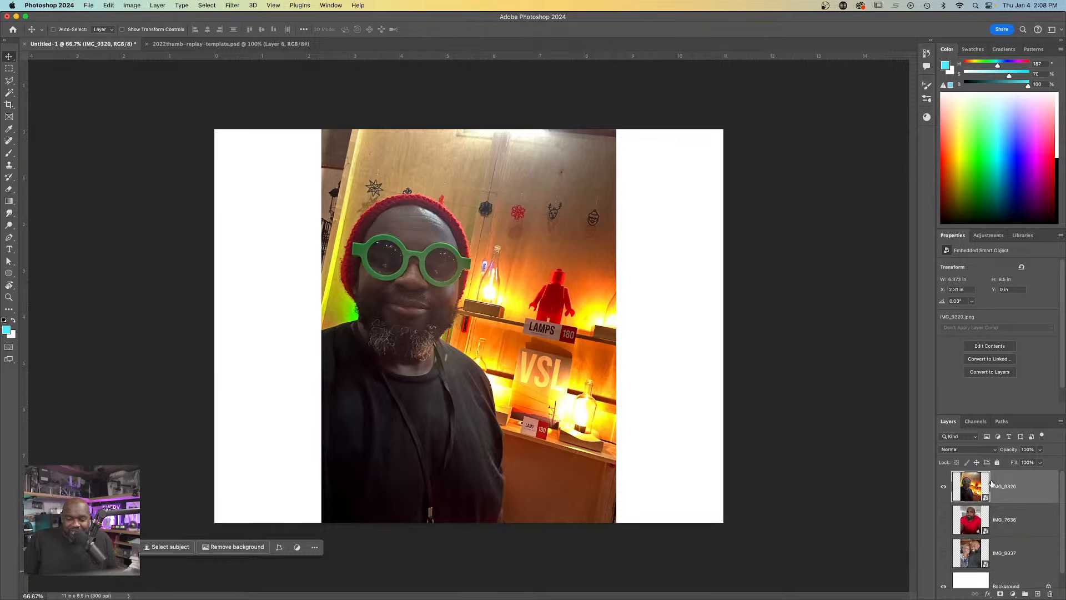
# - Rasterize the IMG_9320 smart object layer and undo the rasterization
pyautogui.rightClick(1029, 490)
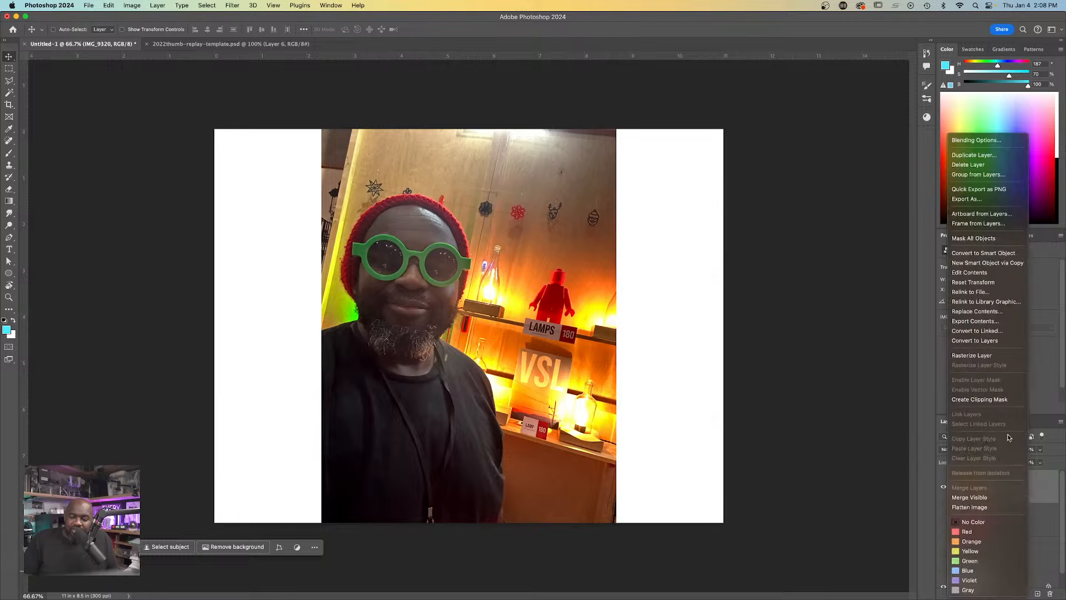
pyautogui.click(979, 355)
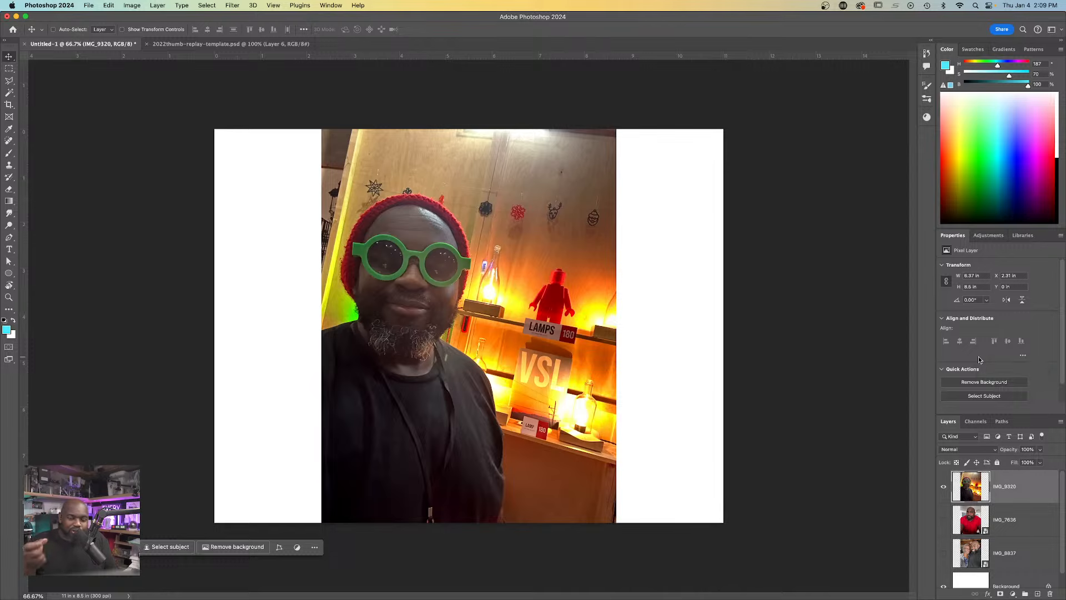
pyautogui.press('super+z')
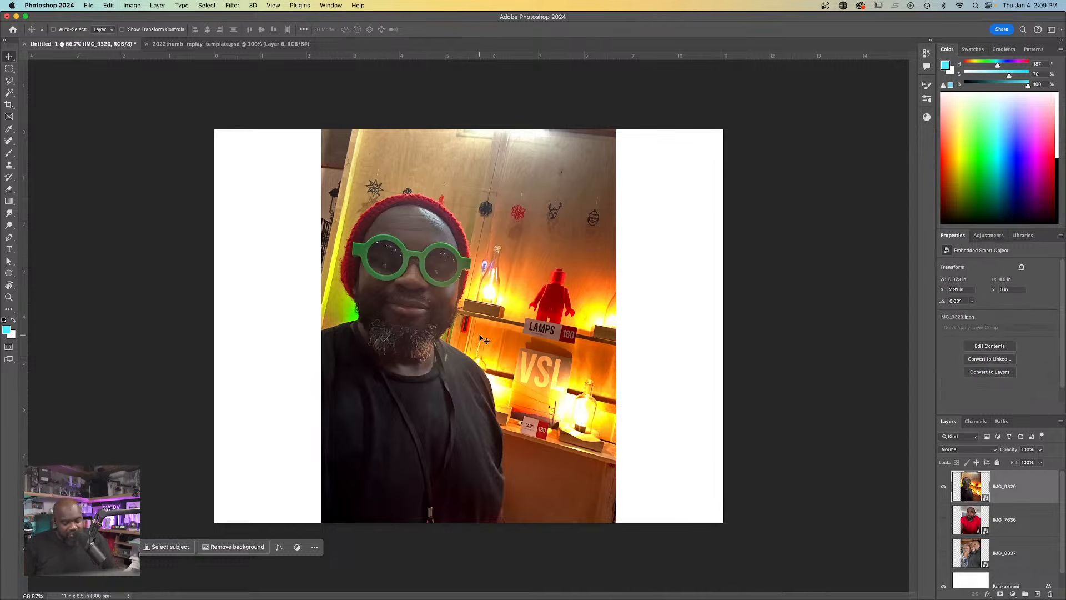
# - Paint a loose cyan brush stroke across the photo on a new layer, and delete that layer
pyautogui.press('b')
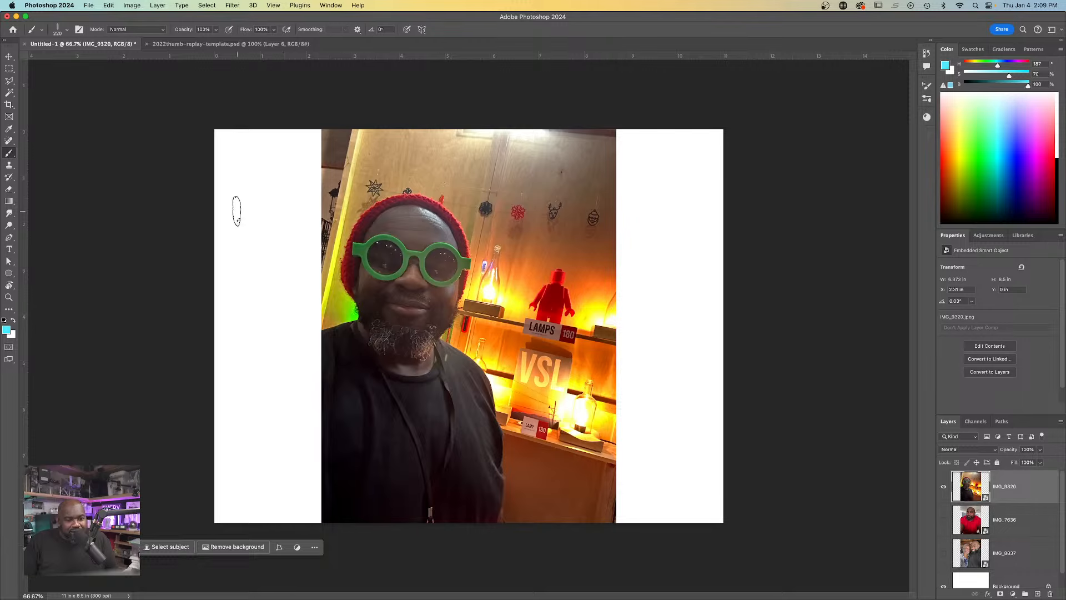
pyautogui.press('super+alt+shift+n')
pyautogui.moveTo(306, 340)
pyautogui.mouseDown()
pyautogui.moveTo(482, 397)
pyautogui.moveTo(472, 320)
pyautogui.moveTo(536, 345)
pyautogui.mouseUp()
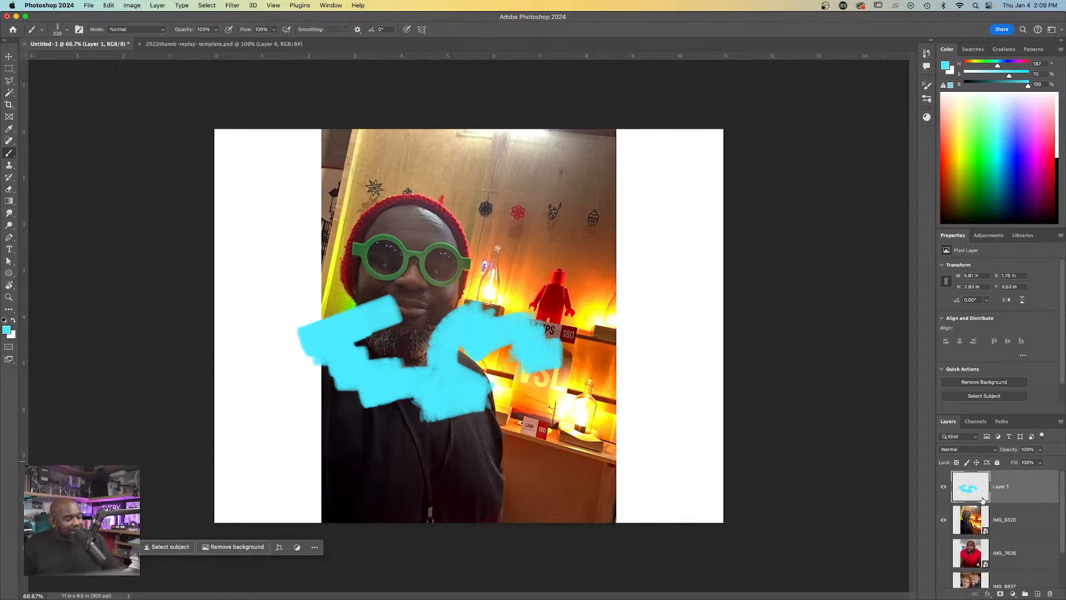
pyautogui.press('BackSpace')
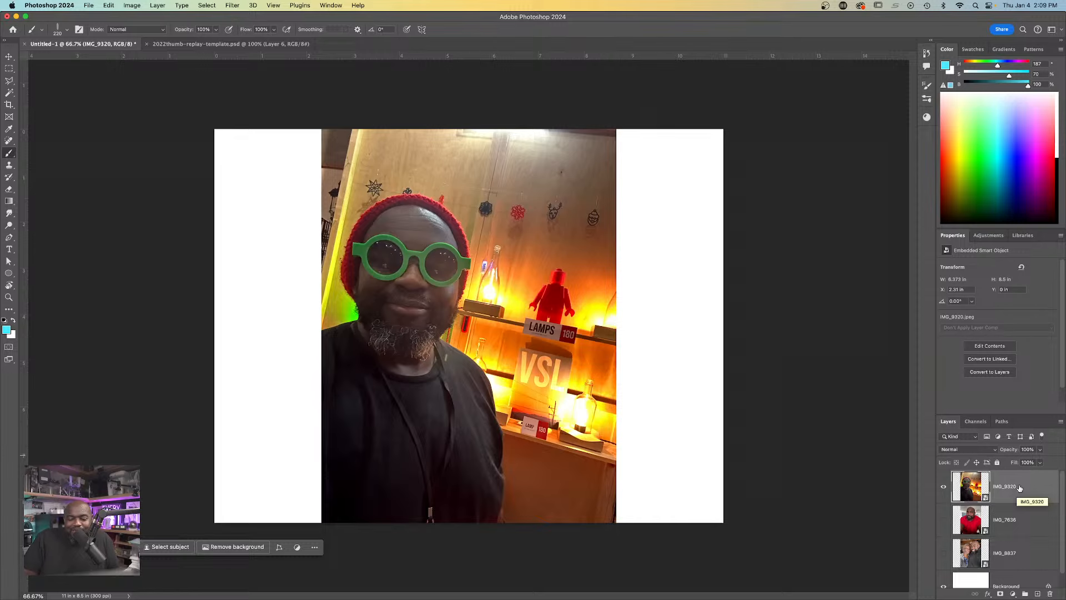
# - Rasterize the IMG_9320 smart object layer and switch back to the Move tool
pyautogui.rightClick(1020, 488)
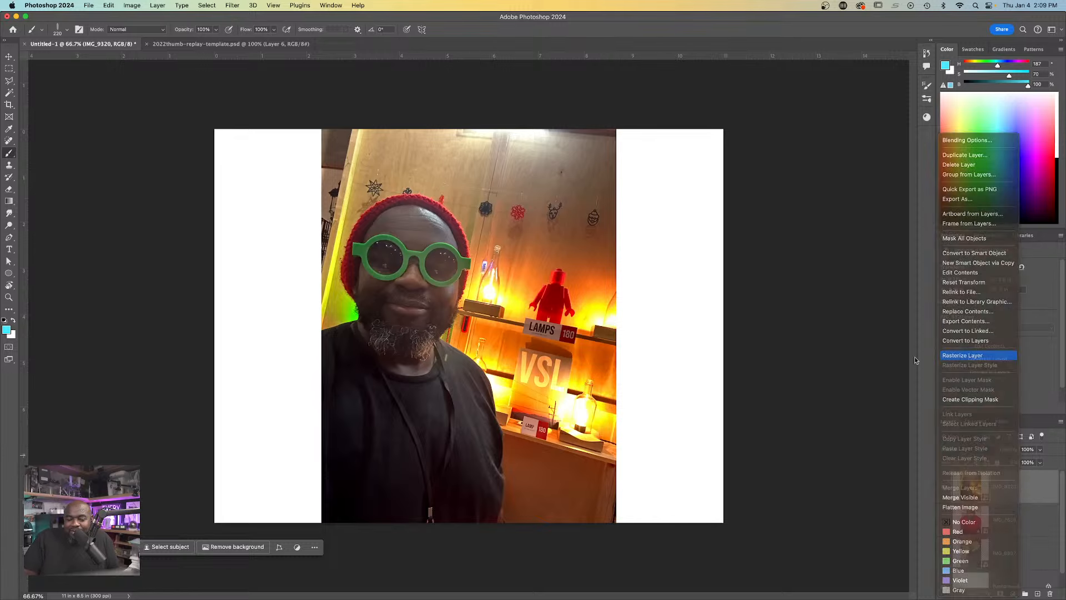
pyautogui.click(963, 355)
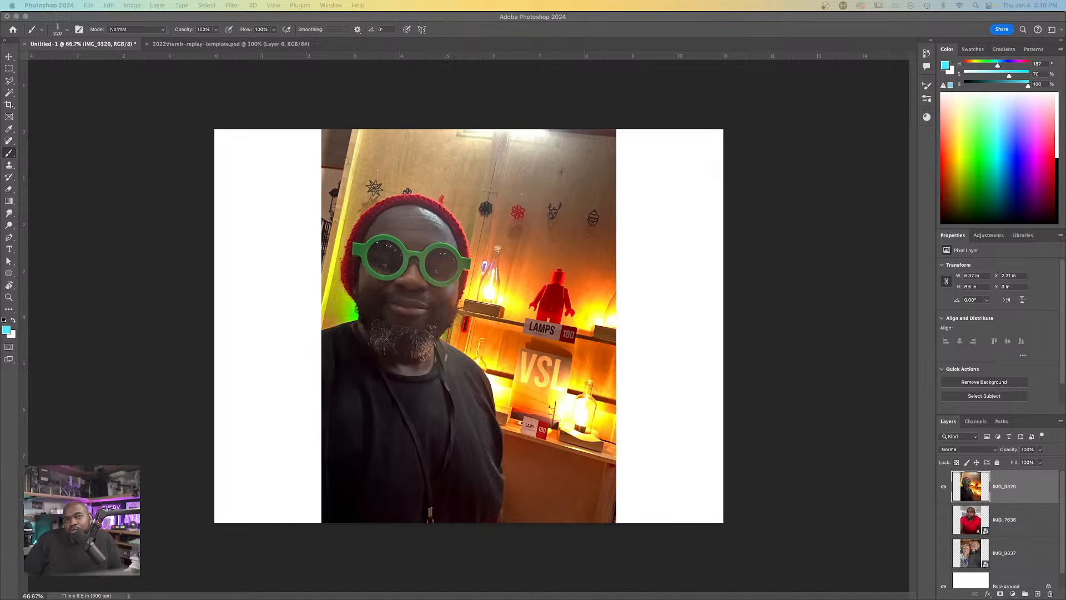
pyautogui.click(642, 305)
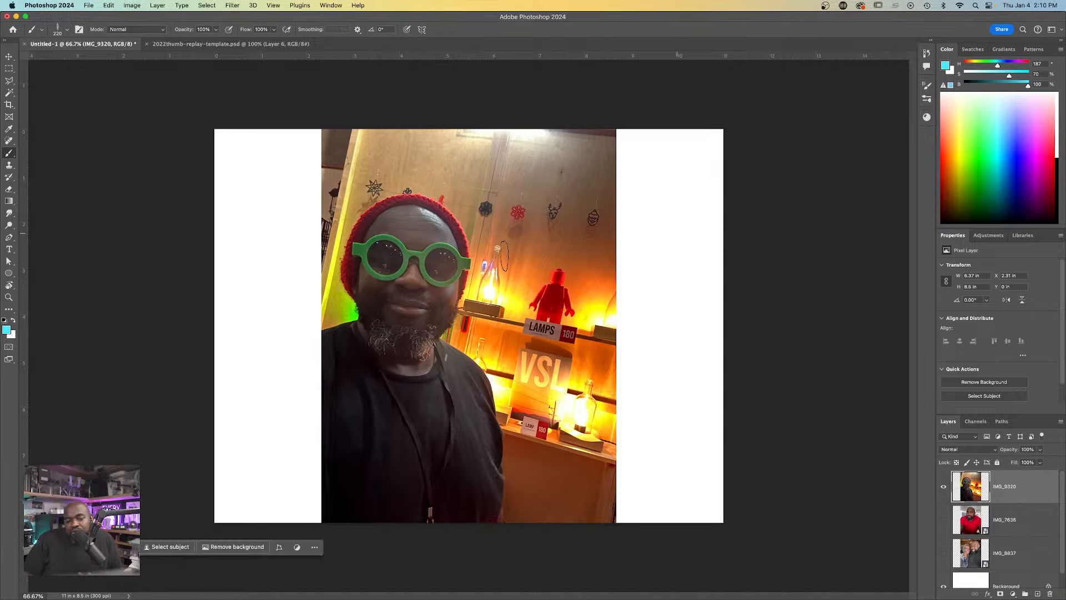
pyautogui.press('v')
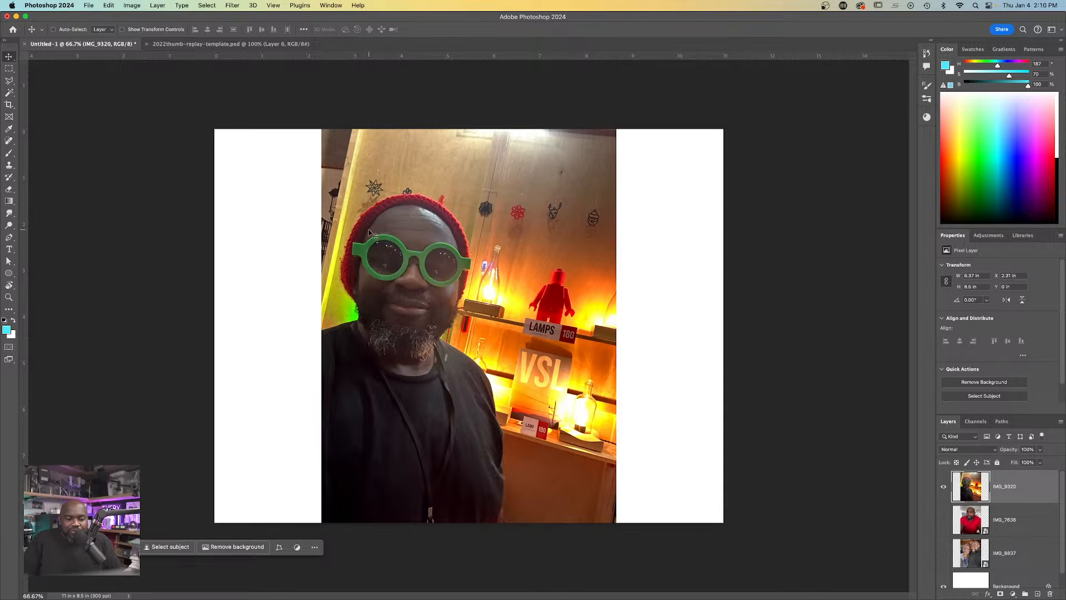
# - Inspect the rasterized photo's detail around the green glasses and shift the layer sideways to X 2.01 in
pyautogui.press('super+space')
pyautogui.moveTo(355, 266); pyautogui.dragTo(399, 491)
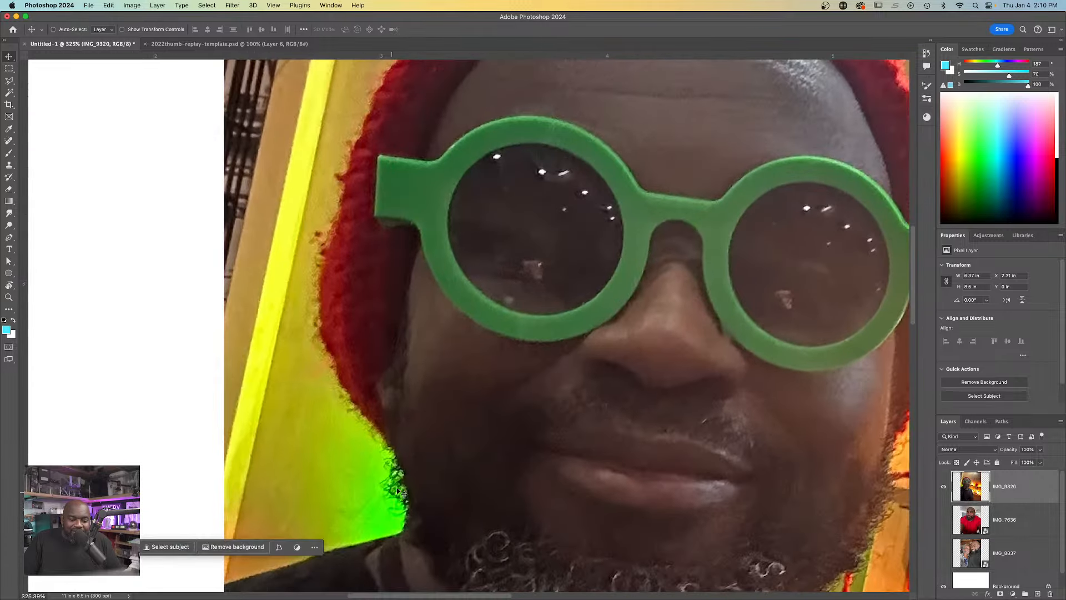
pyautogui.press('super+space')
pyautogui.moveTo(505, 251); pyautogui.dragTo(436, 252)
pyautogui.press('super+0')
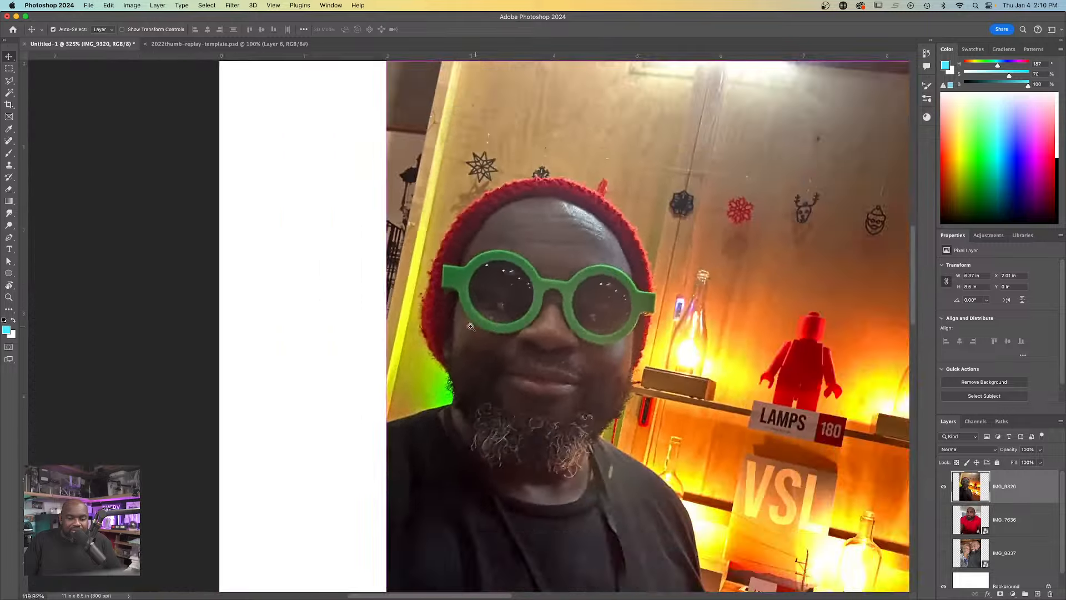
pyautogui.press('super+space')
pyautogui.moveTo(504, 312)
pyautogui.mouseDown()
pyautogui.moveTo(480, 314)
pyautogui.moveTo(491, 315)
pyautogui.mouseUp()
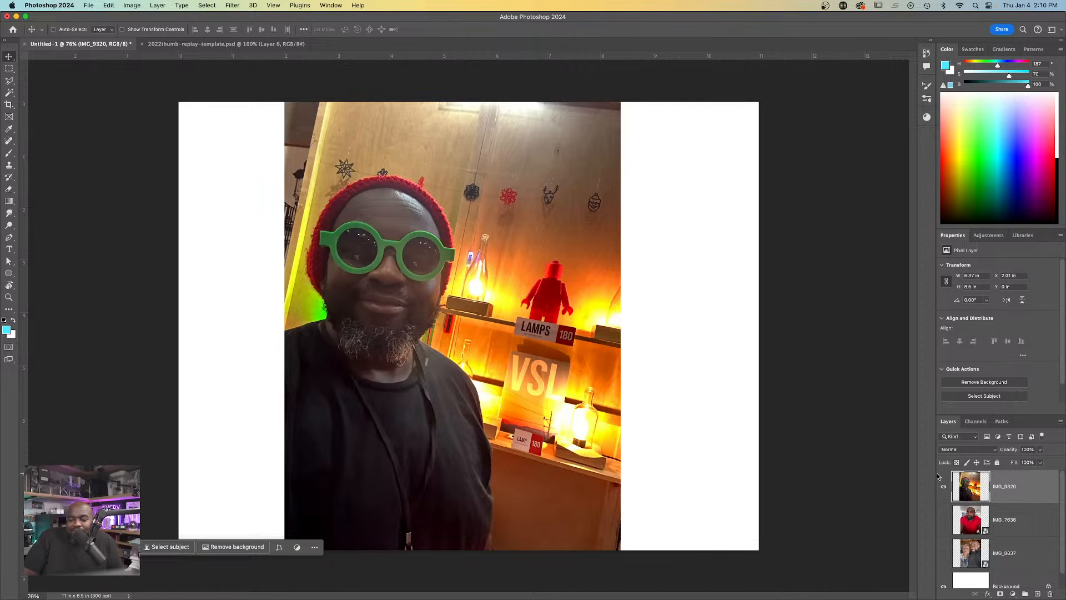
pyautogui.rightClick(1056, 503)
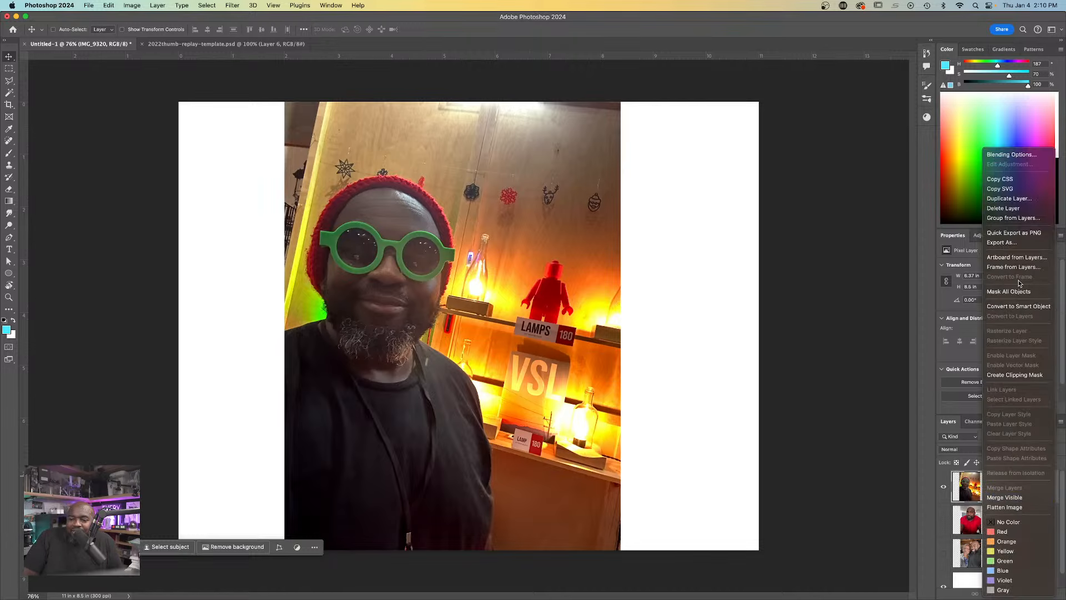
pyautogui.rightClick(965, 489)
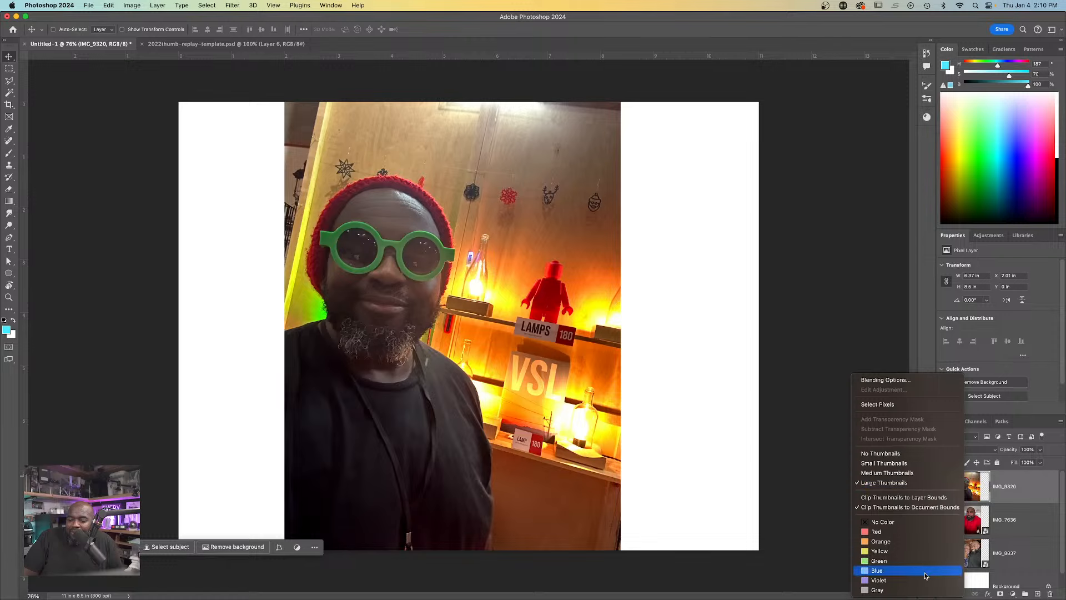
pyautogui.click(251, 123)
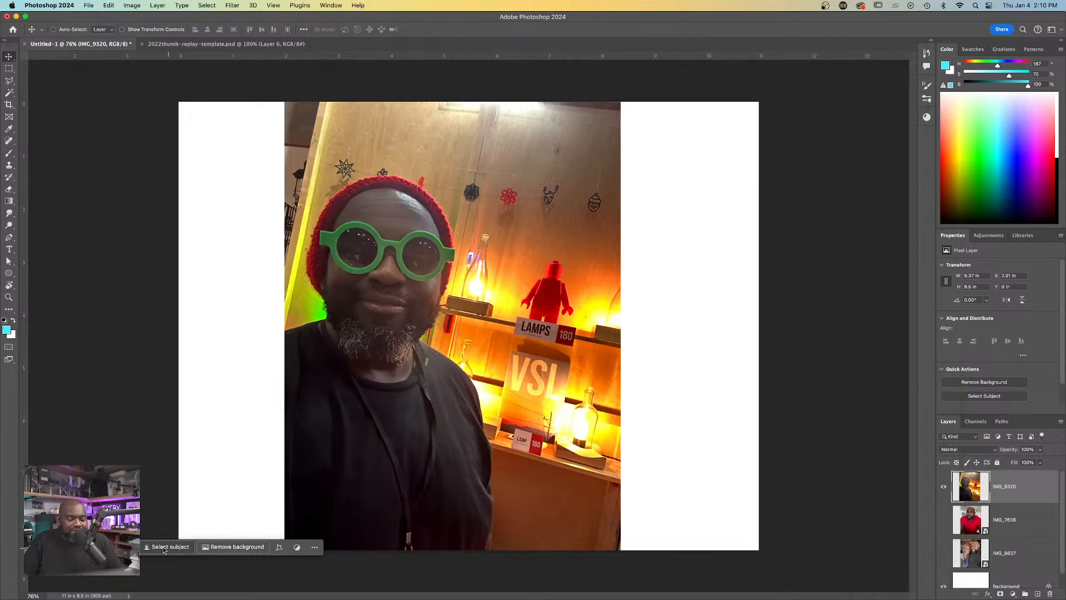
# - Reposition the contextual task bar, select the subject of the IMG_9320 photo automatically, and clear the selection
pyautogui.moveTo(142, 547); pyautogui.dragTo(154, 523)
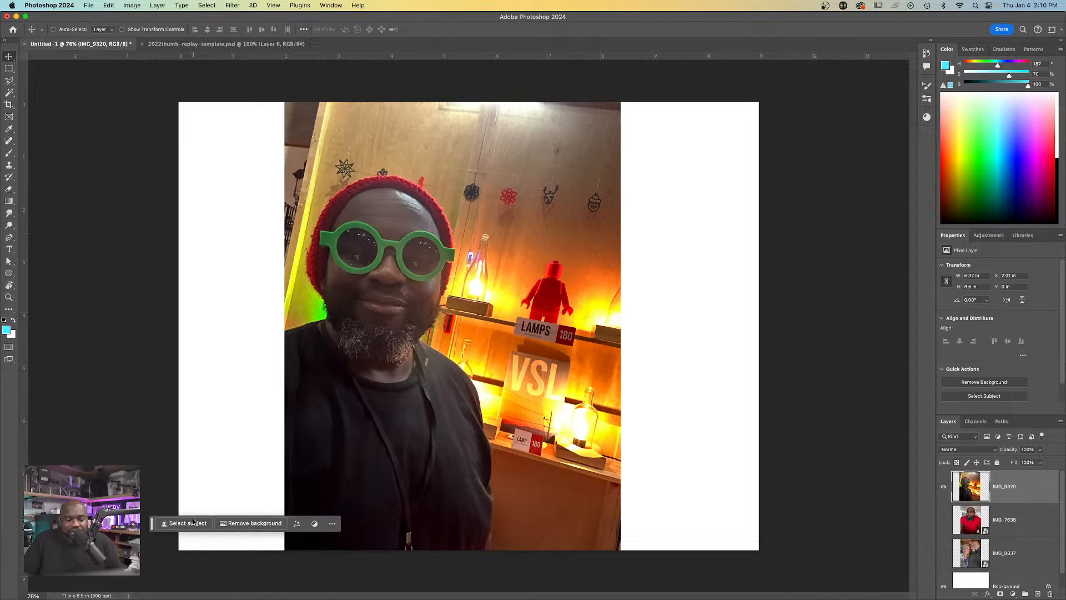
pyautogui.click(193, 522)
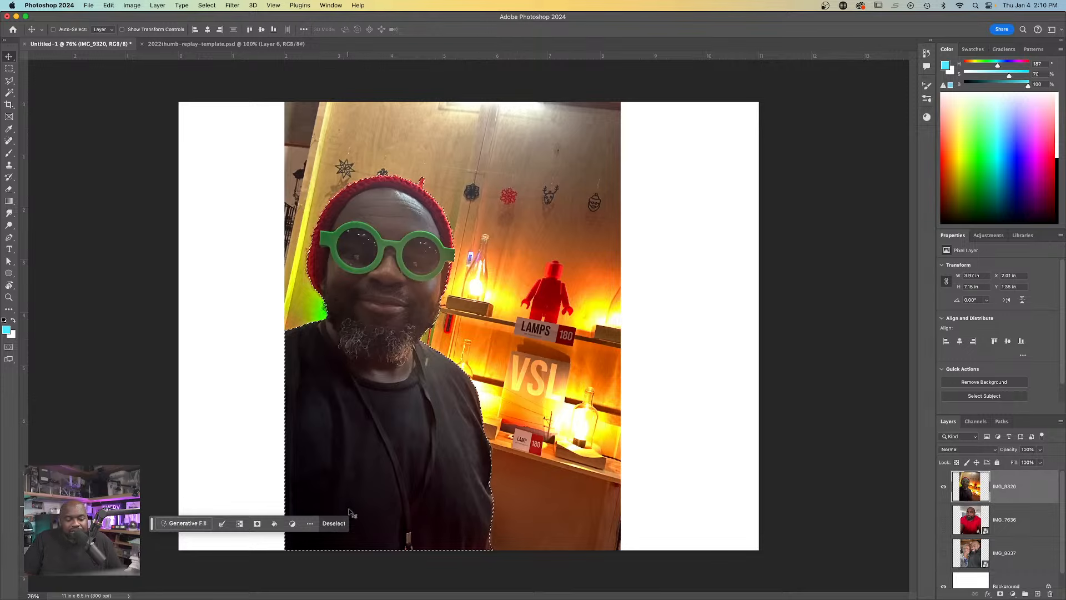
pyautogui.click(335, 523)
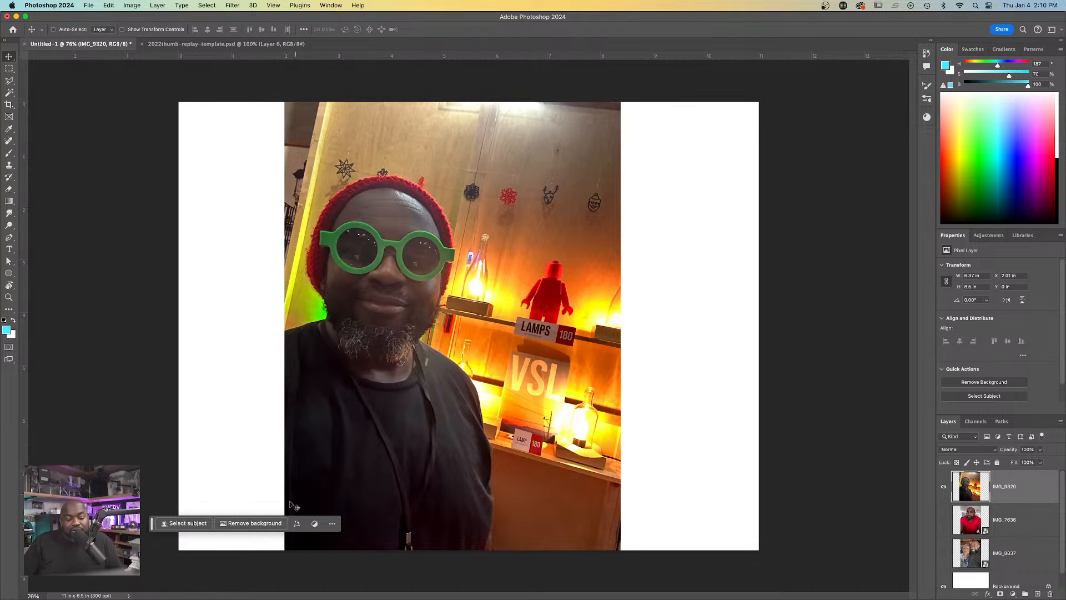
# - Remove the background of the IMG_9320 photo and make its layer mask active
pyautogui.click(251, 524)
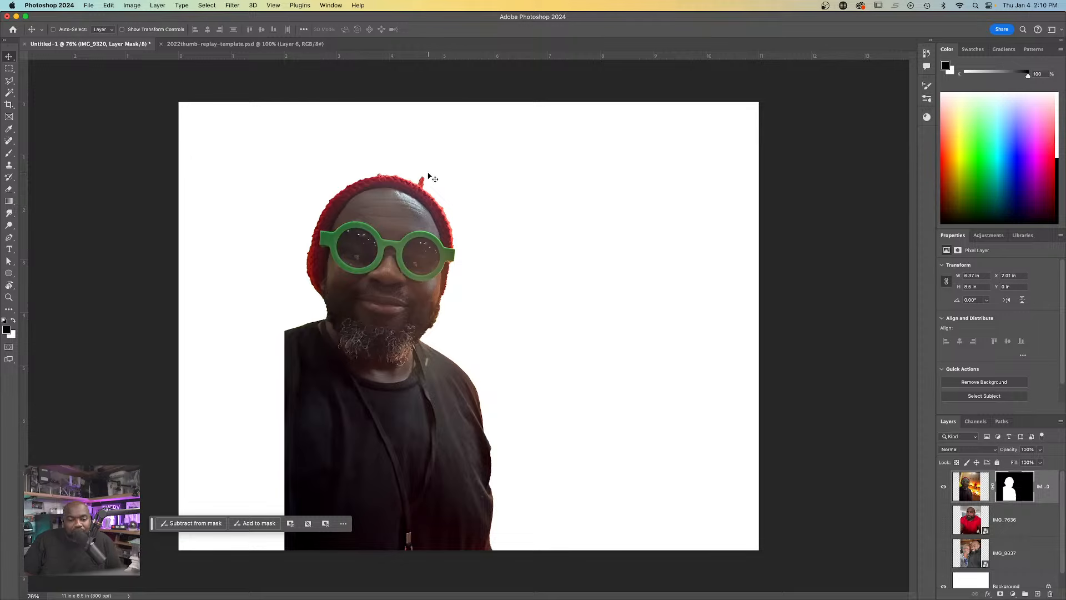
pyautogui.click(1009, 494)
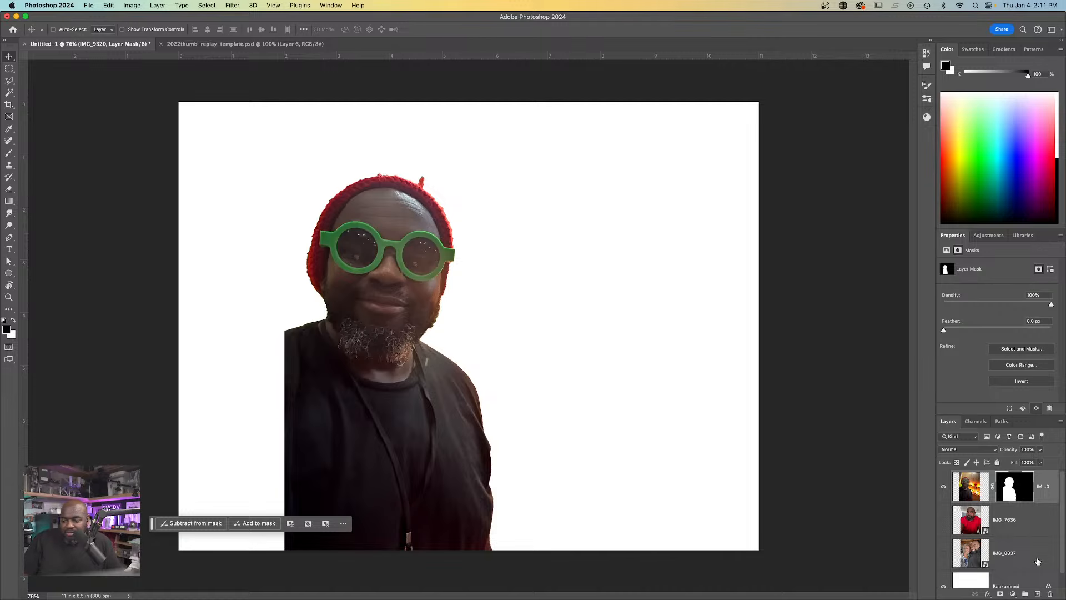
pyautogui.click(1009, 522)
pyautogui.click(1022, 489)
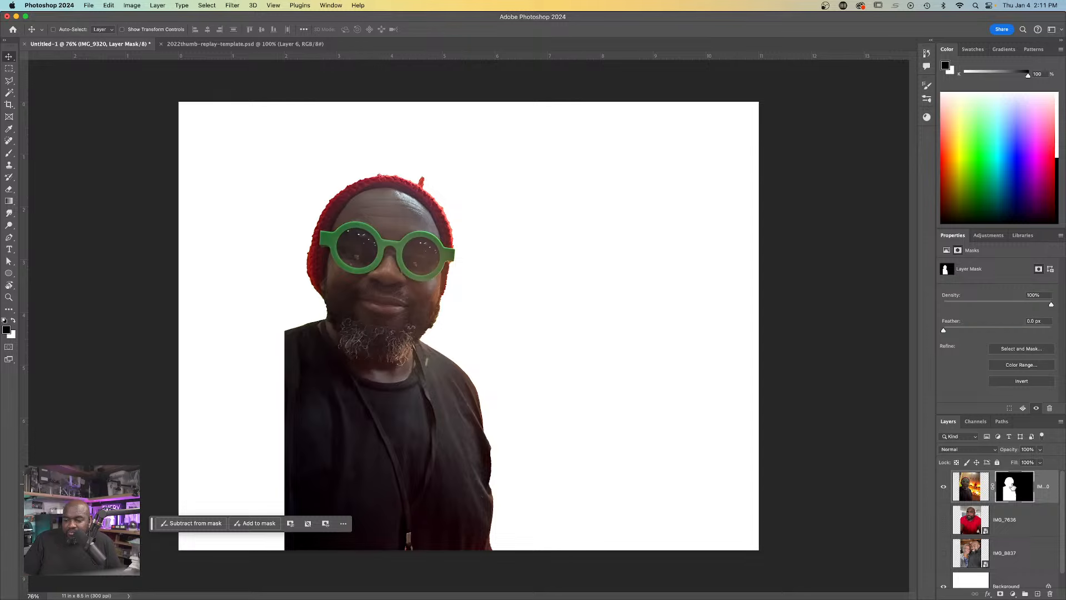
# - Load the IMG_9320 layer mask as a selection and deselect it
pyautogui.keyDown('super'); pyautogui.click(1013, 488); pyautogui.keyUp('super')
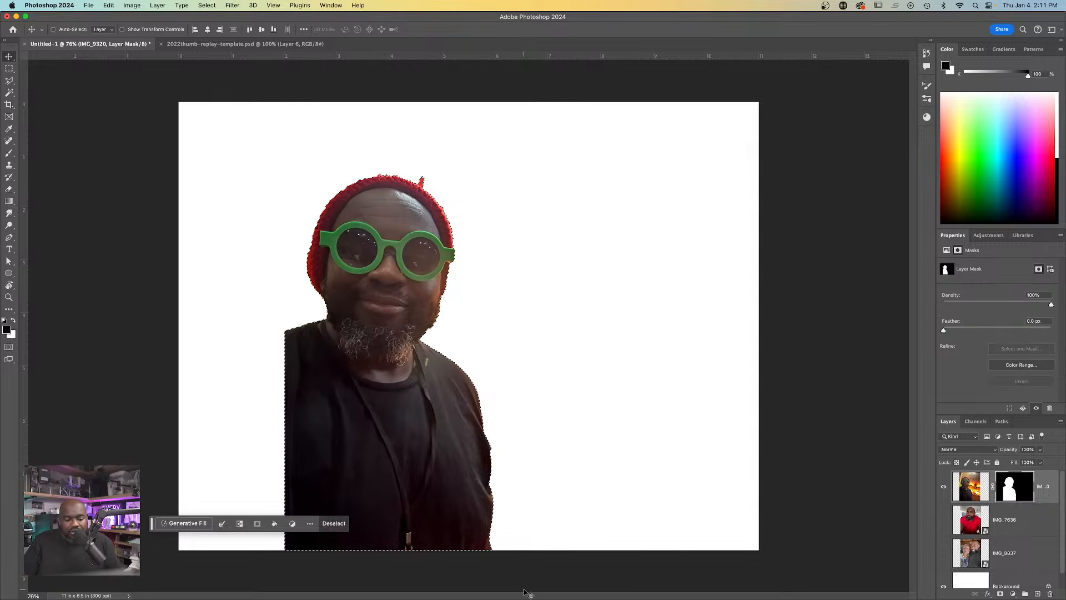
pyautogui.click(339, 525)
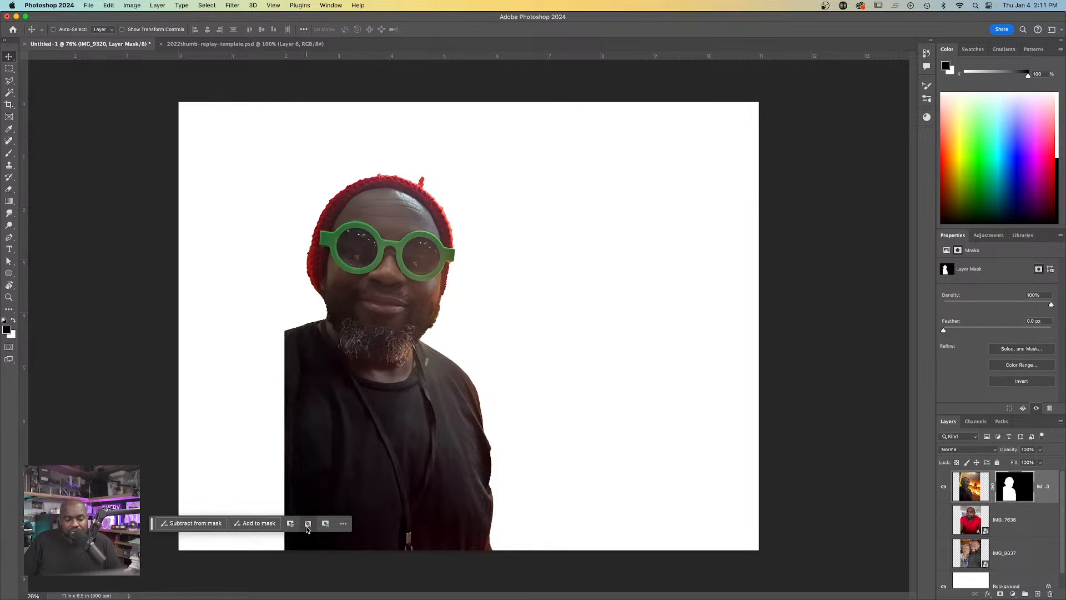
# - View the IMG_9320 layer mask as an overlay and return to the On Layers view
pyautogui.click(326, 524)
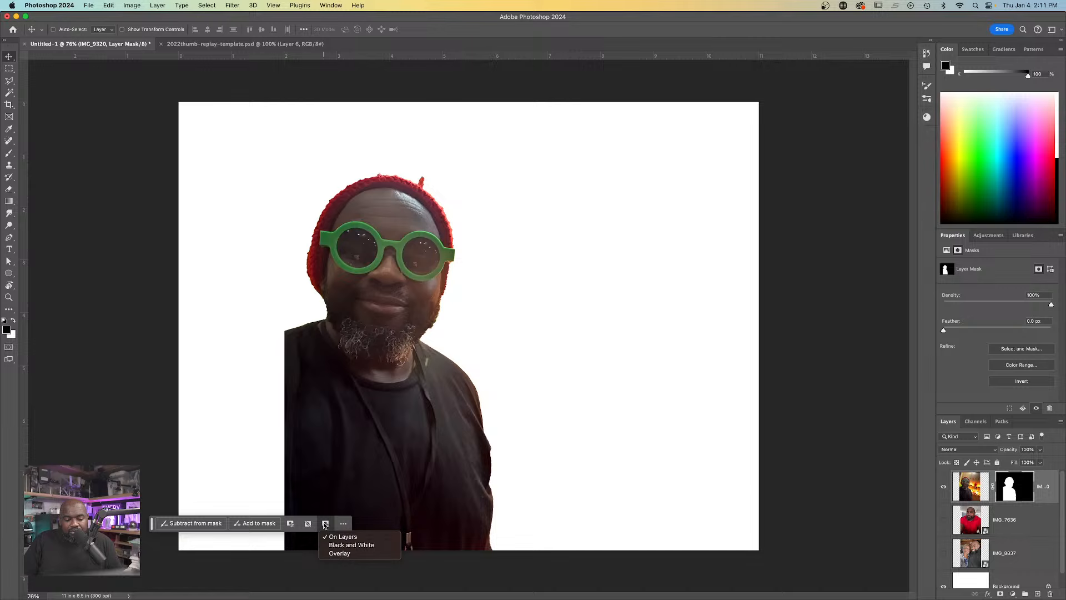
pyautogui.click(339, 553)
pyautogui.press('x')
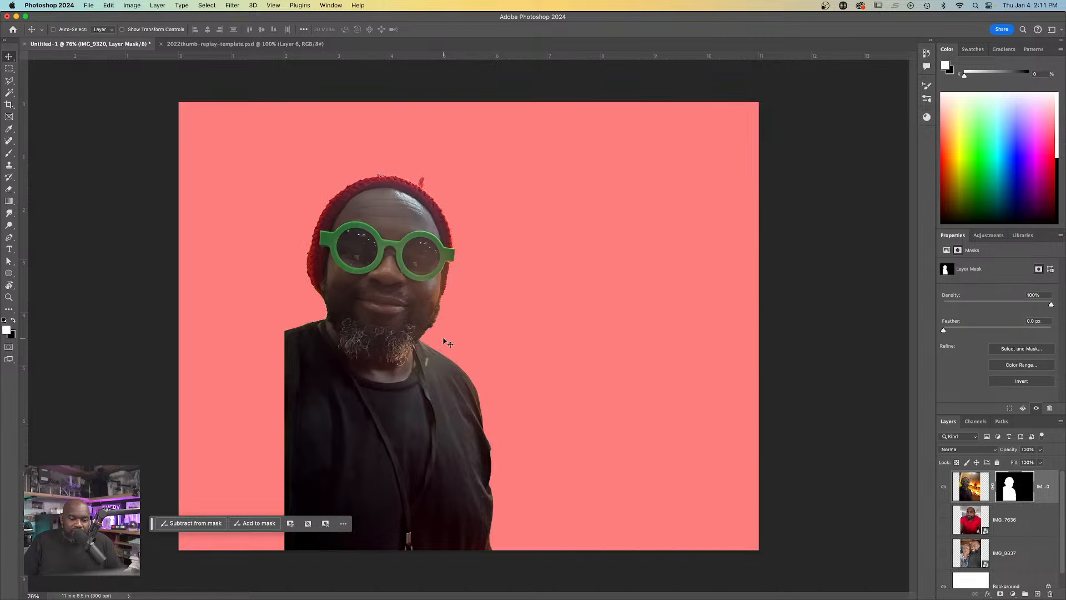
pyautogui.click(325, 523)
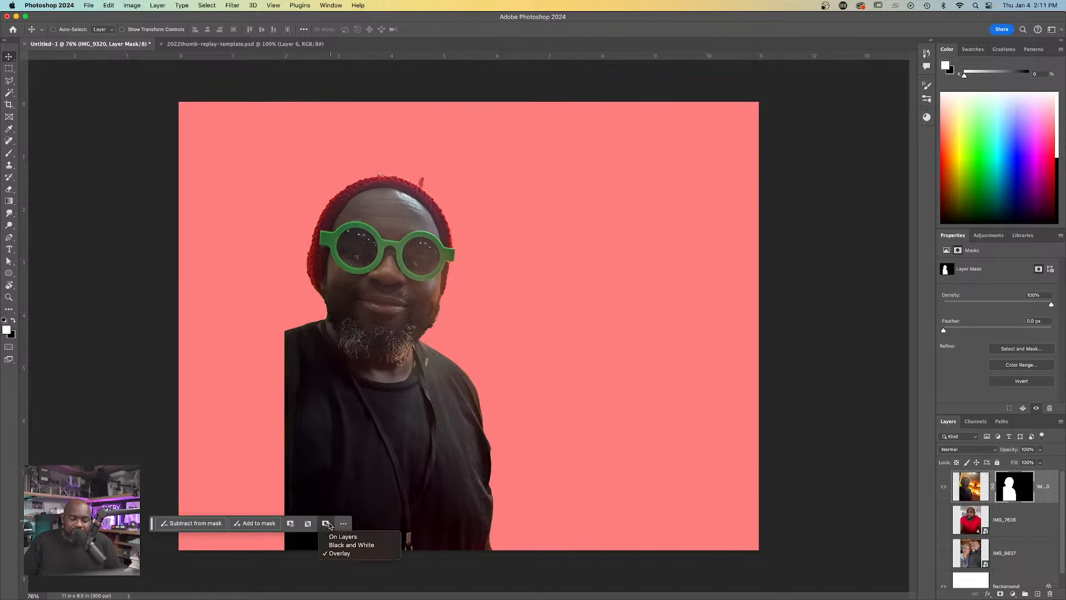
pyautogui.click(353, 539)
pyautogui.press('x')
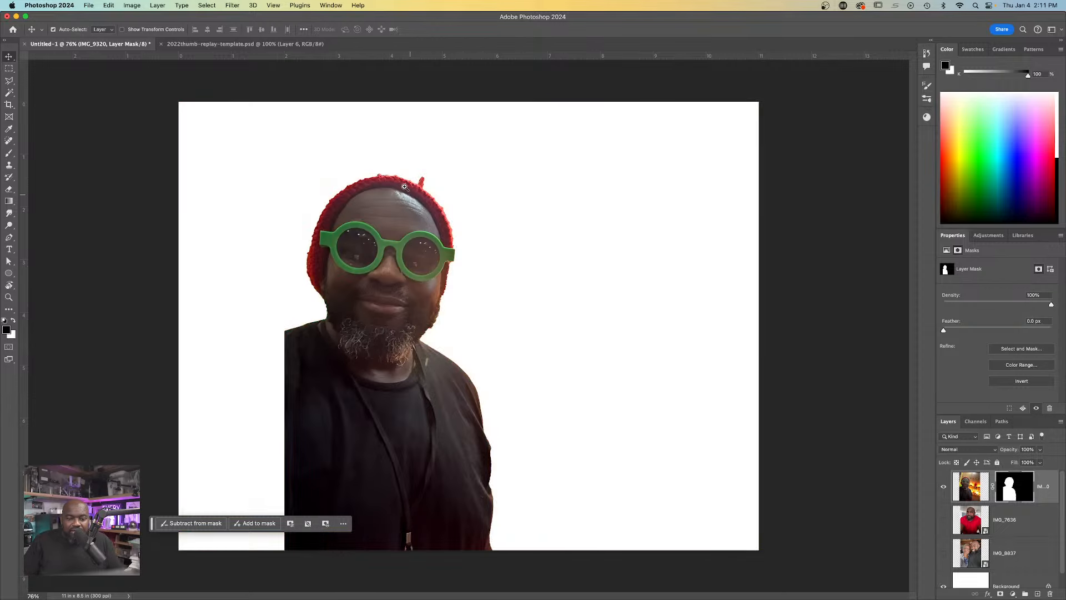
# - Paint black on the layer mask with a smaller brush to hide the stray bits above the red hat
pyautogui.moveTo(406, 187); pyautogui.dragTo(473, 162)
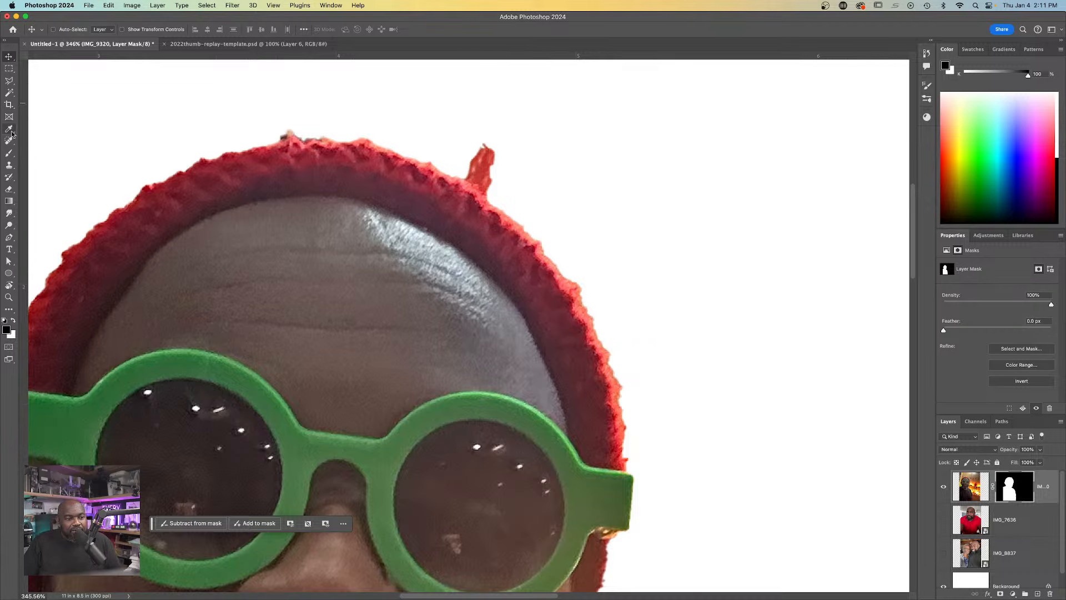
pyautogui.click(14, 157)
pyautogui.rightClick(564, 192)
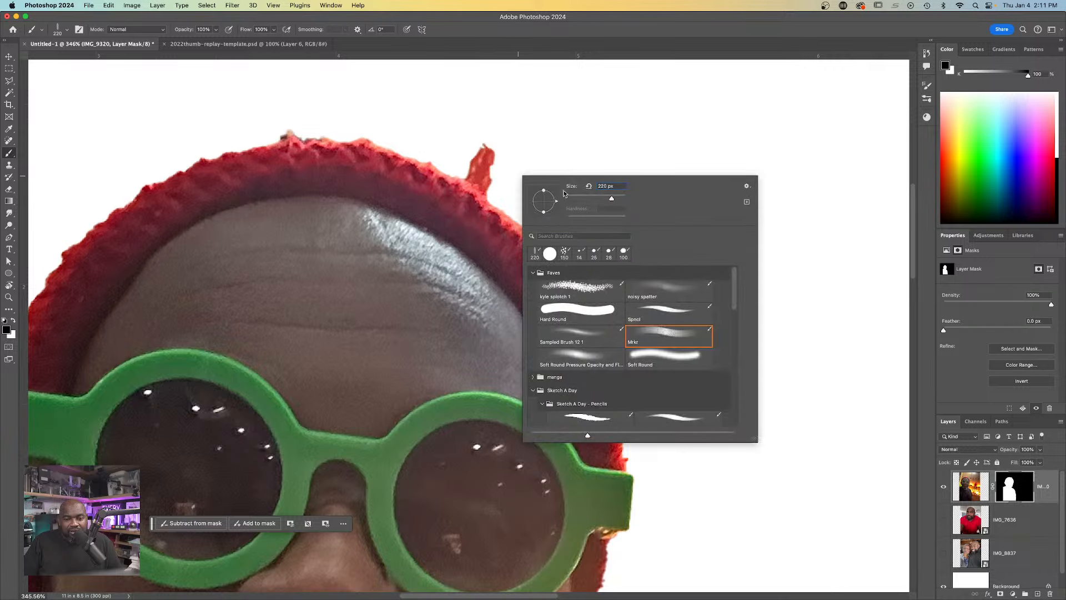
pyautogui.moveTo(583, 199); pyautogui.dragTo(582, 199)
pyautogui.moveTo(478, 146); pyautogui.dragTo(494, 176)
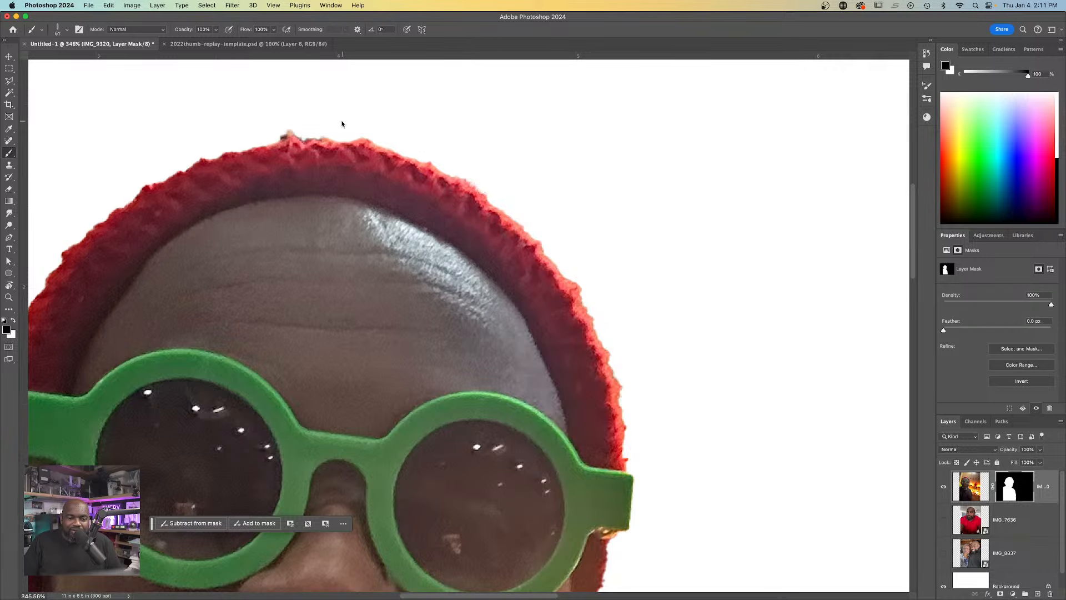
pyautogui.moveTo(299, 120); pyautogui.dragTo(283, 122)
# - Paint a test stroke on the mask across the forehead and hat, and undo it
pyautogui.moveTo(233, 290)
pyautogui.mouseDown()
pyautogui.moveTo(401, 204)
pyautogui.moveTo(488, 189)
pyautogui.mouseUp()
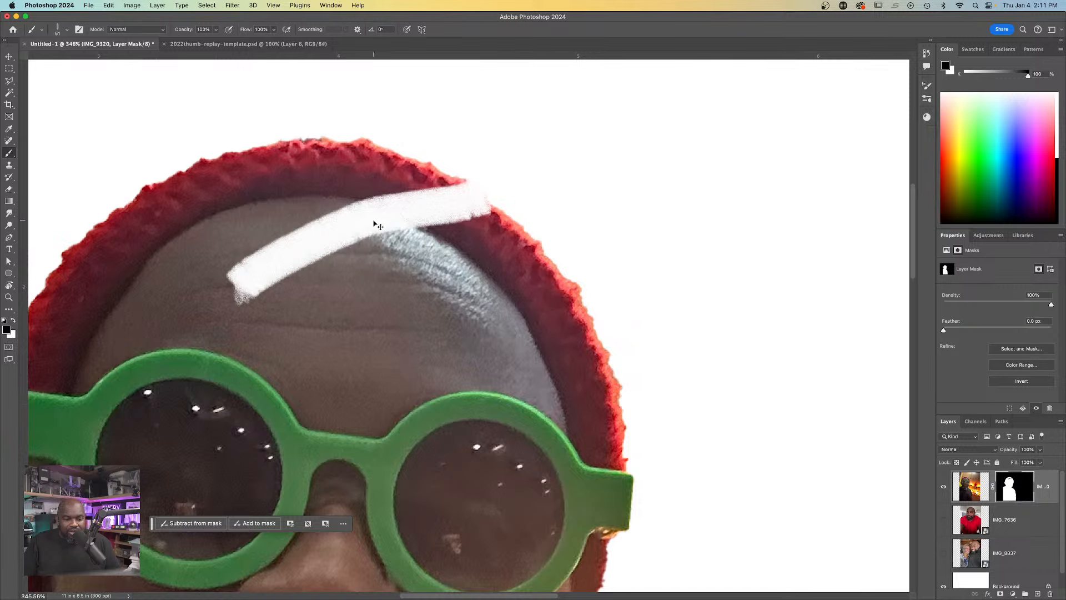
pyautogui.click(106, 5)
pyautogui.click(115, 18)
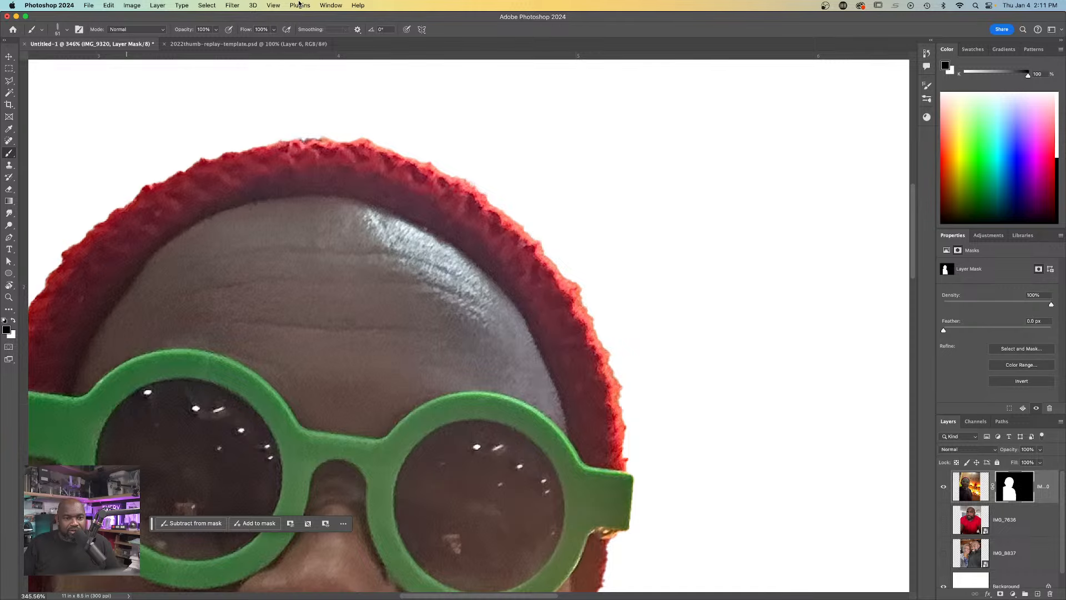
# - Delete the layer mask from the IMG_9320 layer to bring the photo's original background back
pyautogui.click(273, 5)
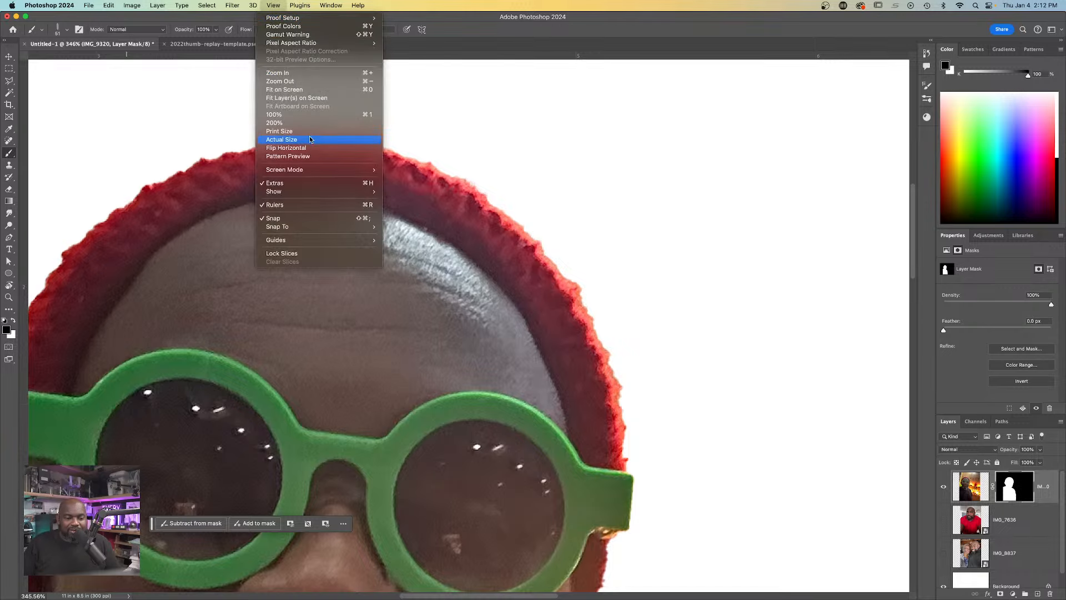
pyautogui.click(315, 114)
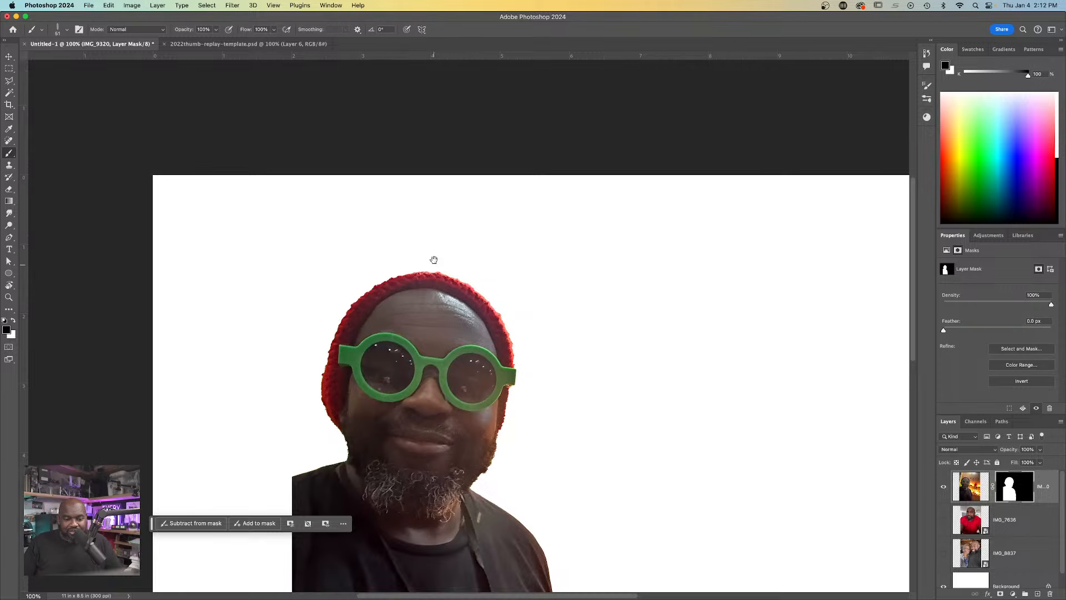
pyautogui.moveTo(375, 327); pyautogui.dragTo(327, 166)
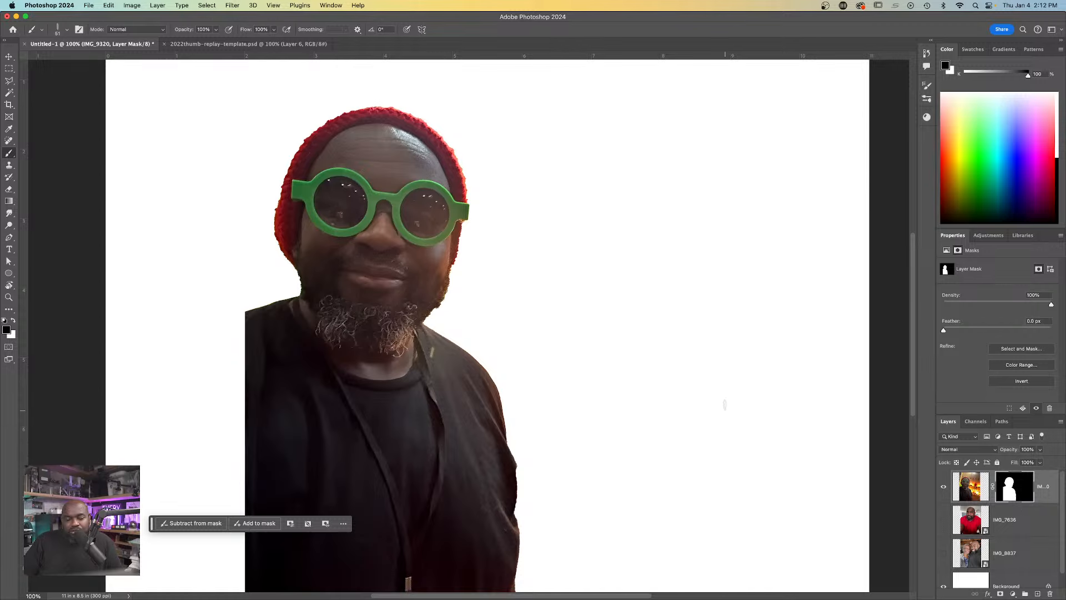
pyautogui.rightClick(997, 500)
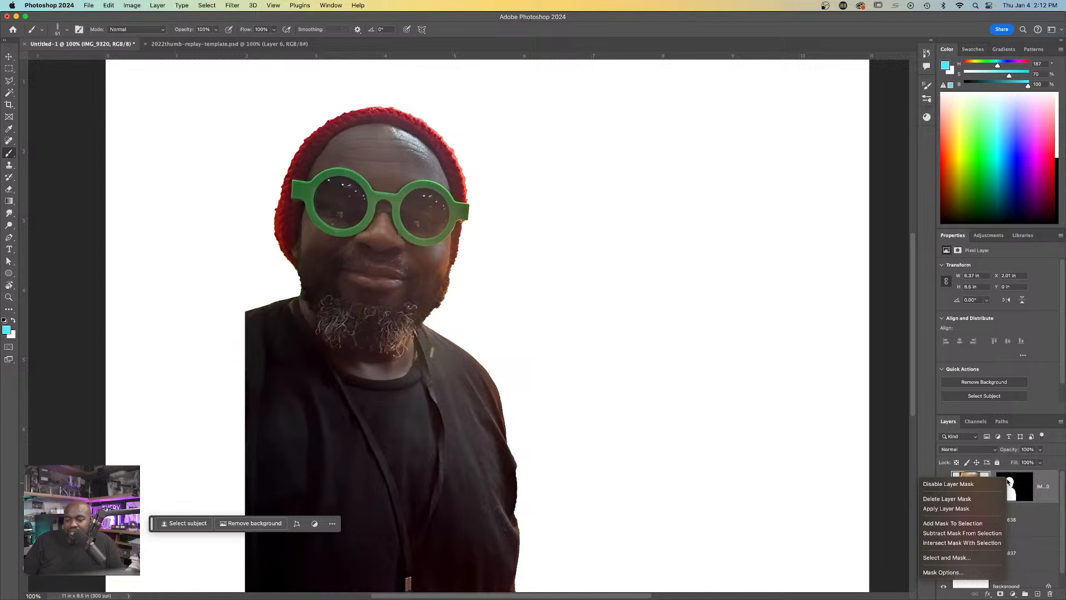
pyautogui.click(956, 499)
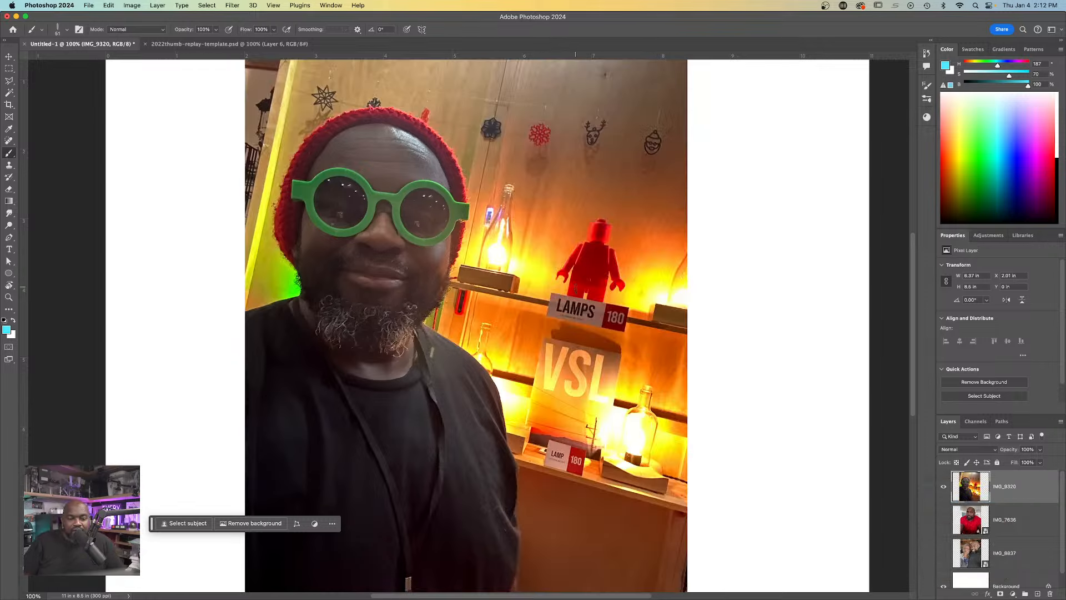
# - Select the blank canvas strip on the photo's left side, about 2.03 in wide and 8.5 in high, slightly overlapping the photo
pyautogui.moveTo(555, 239)
pyautogui.mouseDown()
pyautogui.moveTo(524, 239)
pyautogui.moveTo(536, 240)
pyautogui.mouseUp()
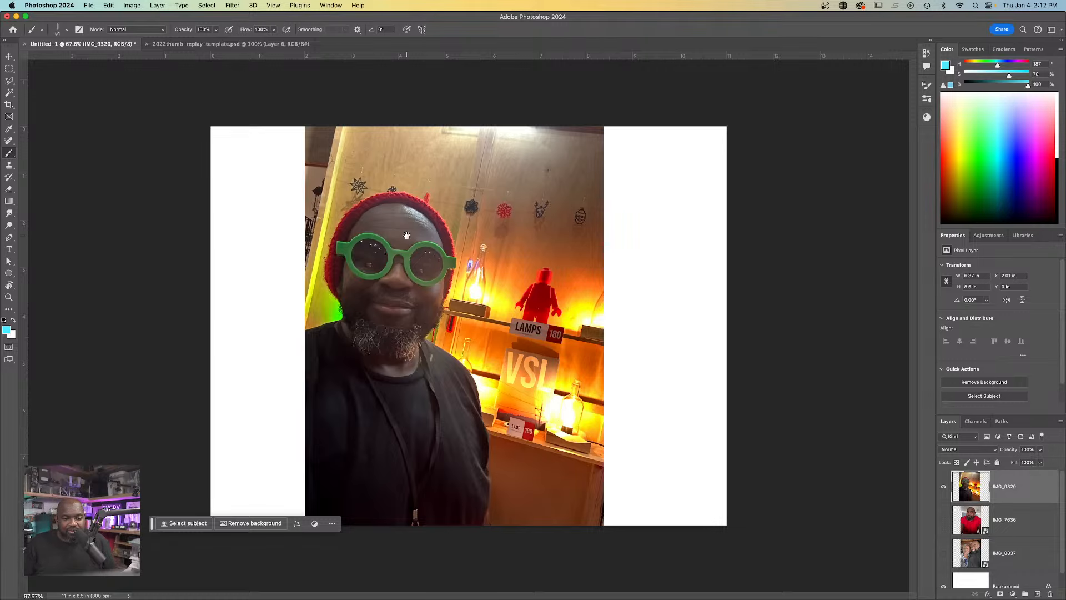
pyautogui.press('space')
pyautogui.click(9, 68)
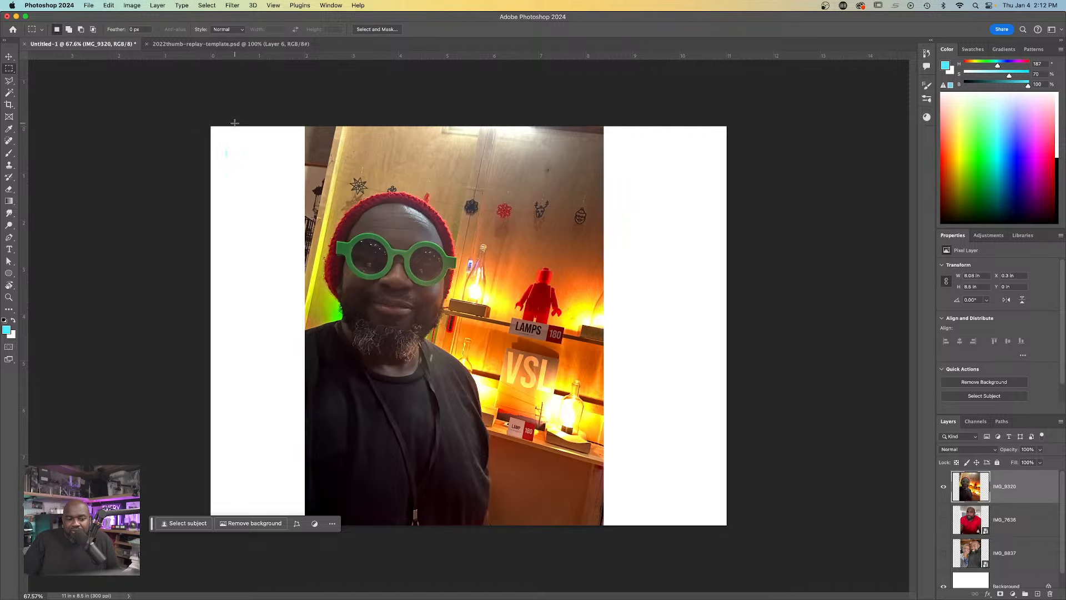
pyautogui.moveTo(228, 125); pyautogui.dragTo(568, 575)
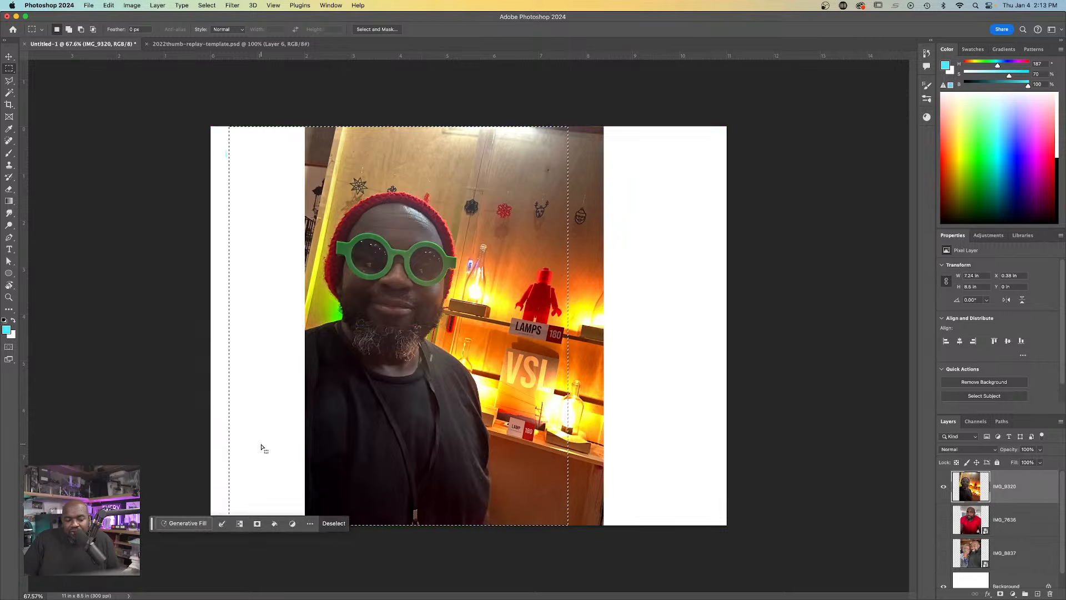
pyautogui.moveTo(261, 447); pyautogui.dragTo(251, 446)
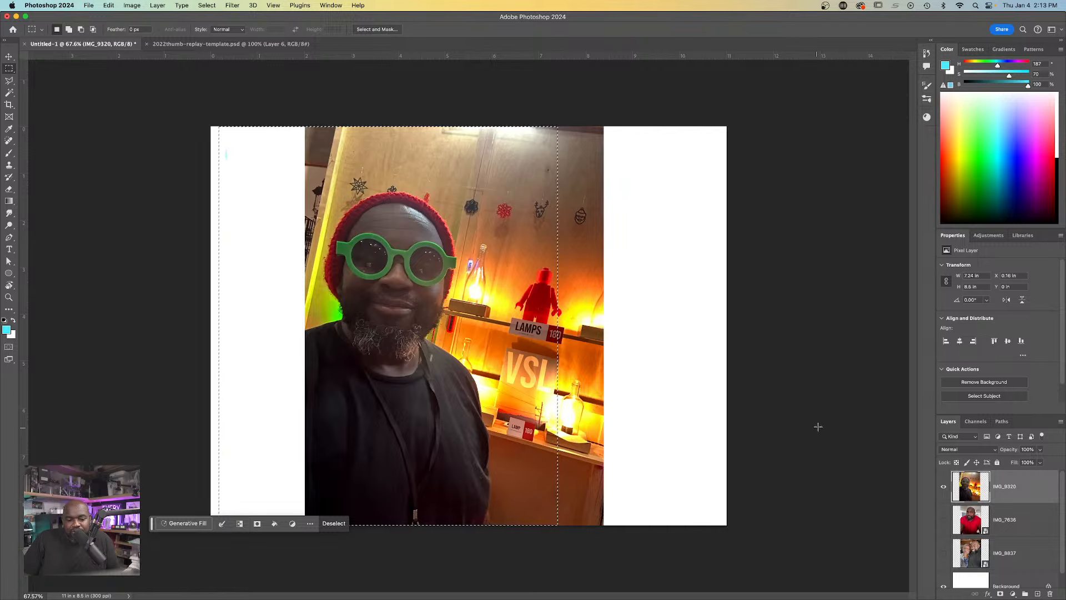
pyautogui.moveTo(218, 114); pyautogui.dragTo(310, 547)
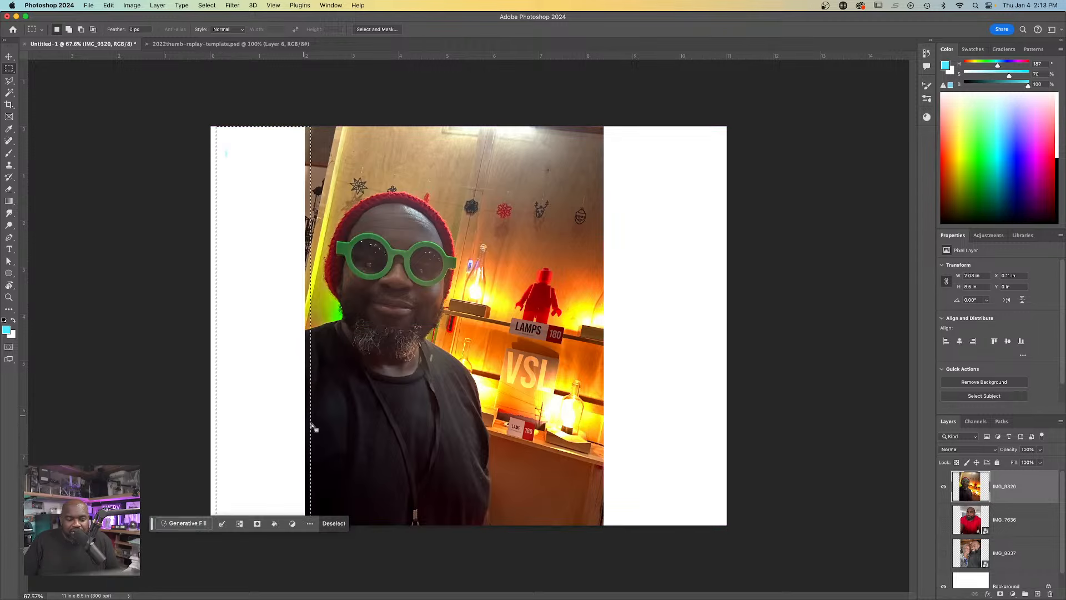
# - Fill the selected strip with Generative Fill, leaving the prompt empty
pyautogui.click(183, 523)
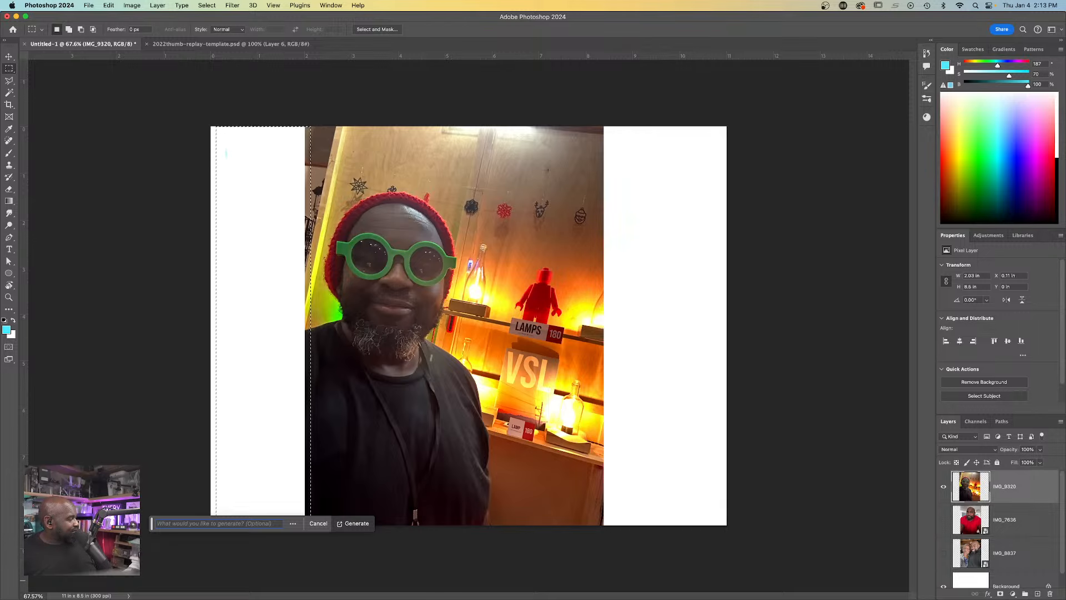
pyautogui.press('Return')
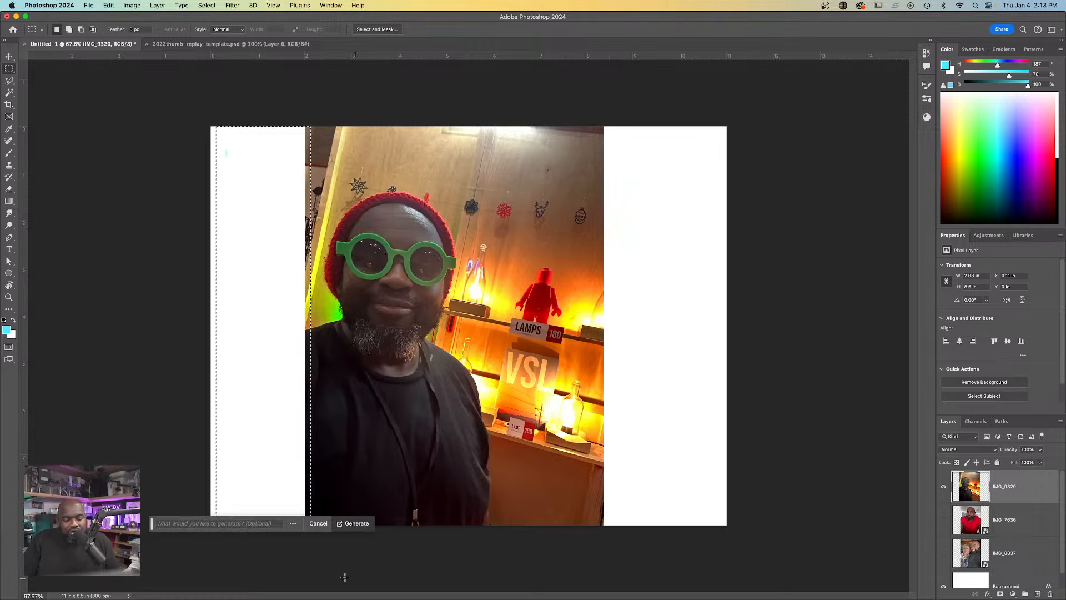
pyautogui.click(366, 528)
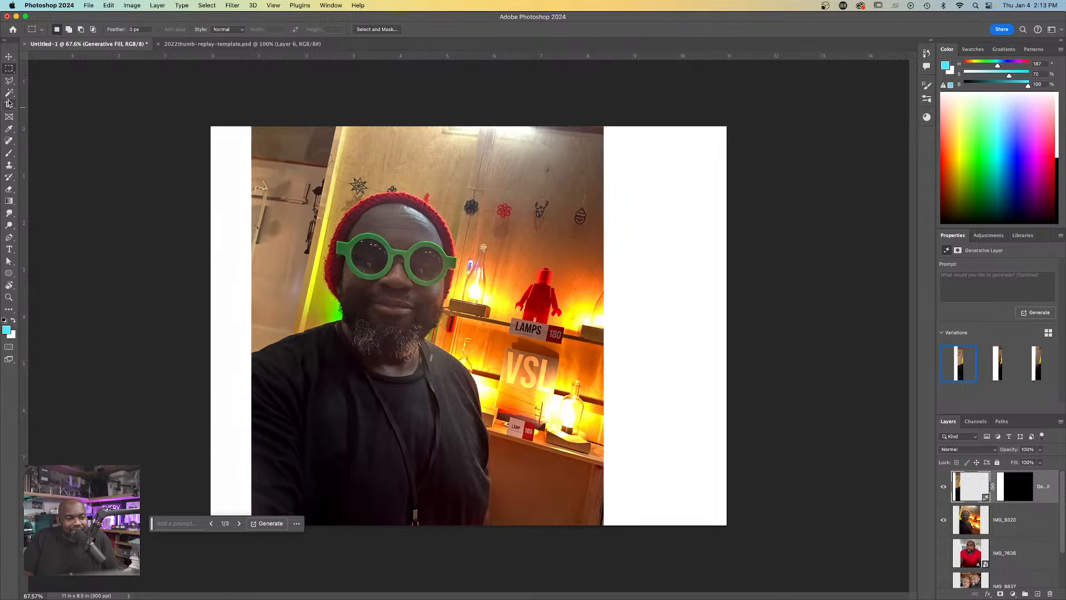
# - Draw a circular selection around the man's head and shoulders with the Elliptical Marquee, and deselect it
pyautogui.rightClick(10, 72)
pyautogui.click(50, 78)
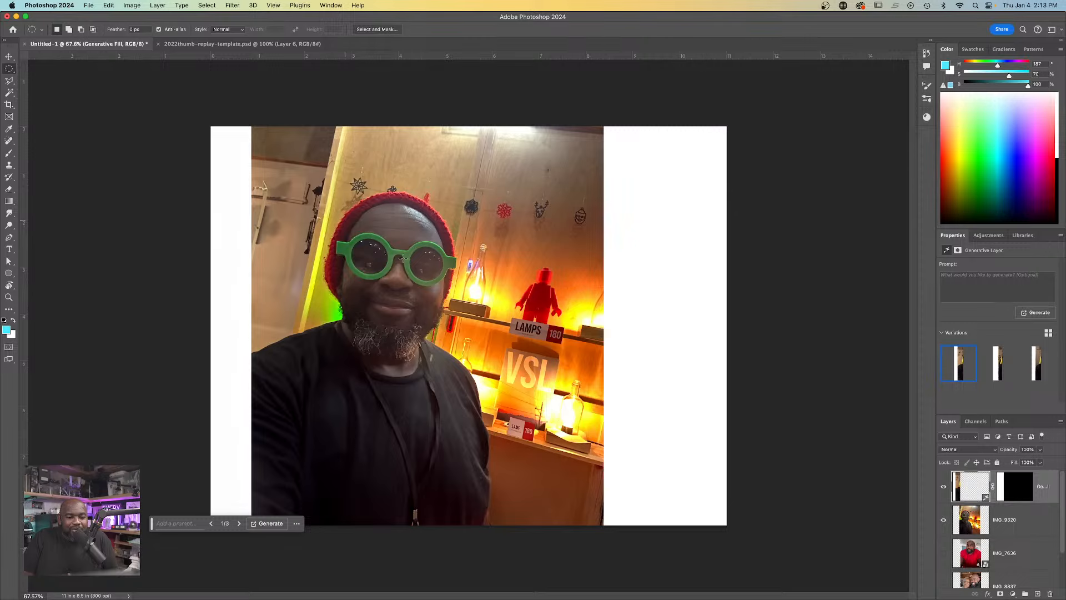
pyautogui.moveTo(255, 145); pyautogui.dragTo(547, 442)
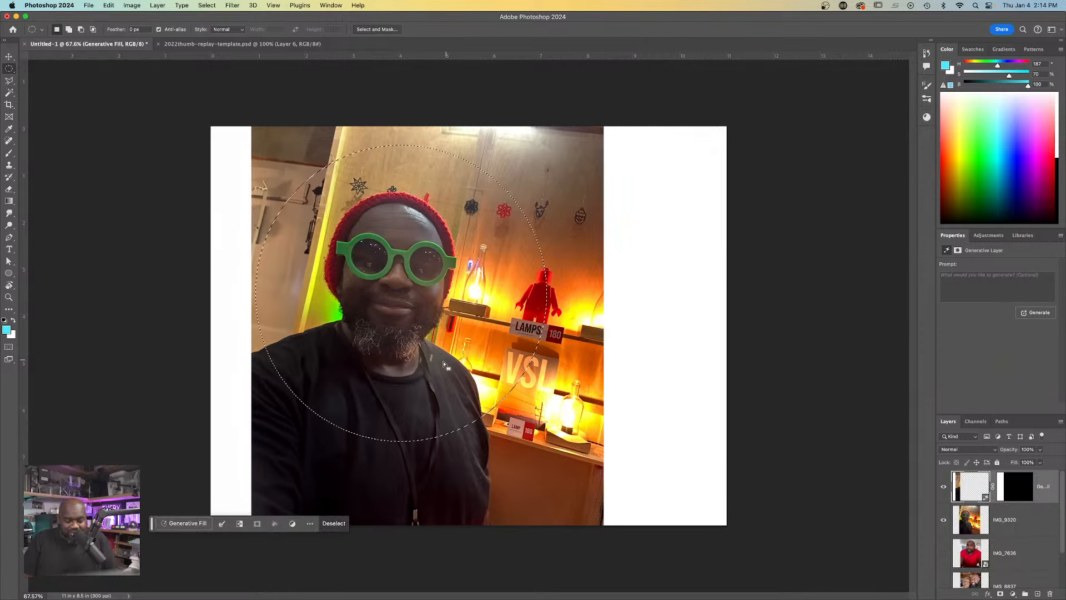
pyautogui.press('super+d')
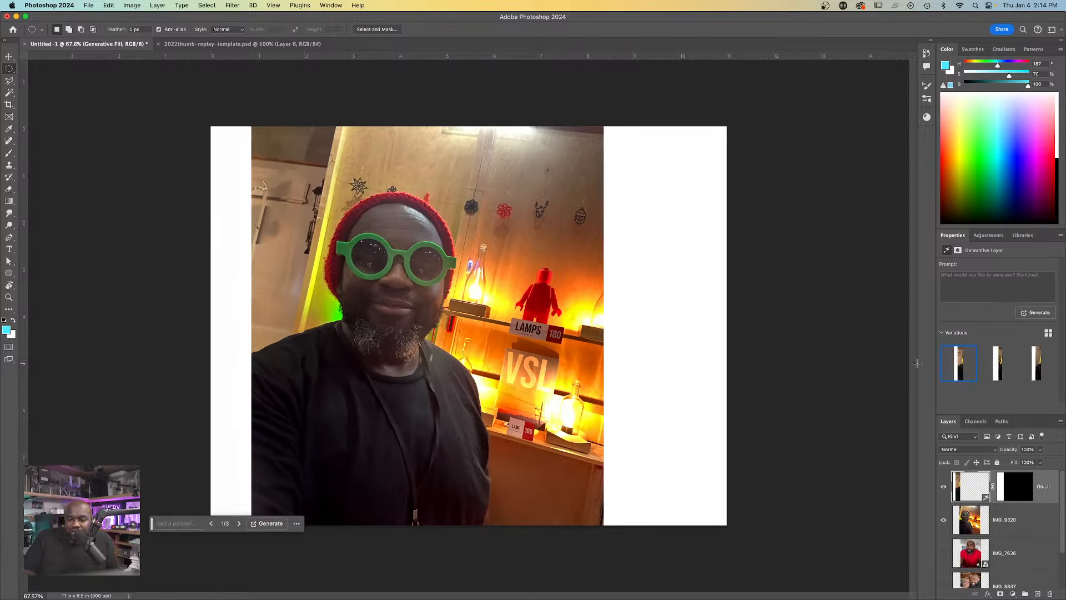
# - Compare the three generated variations of the extended background and return to the first one
pyautogui.click(1002, 366)
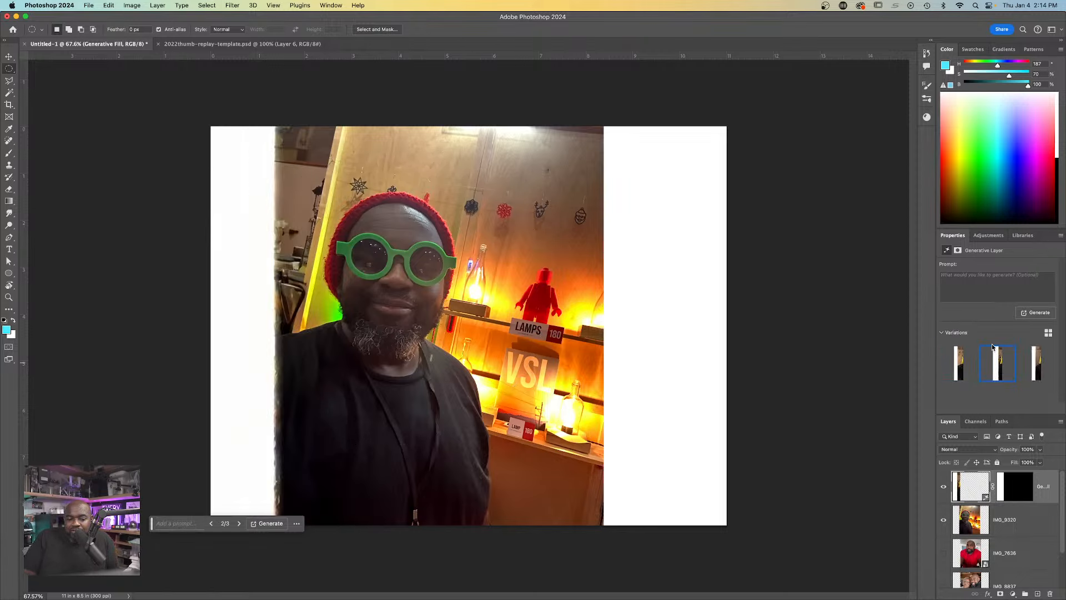
pyautogui.click(1028, 368)
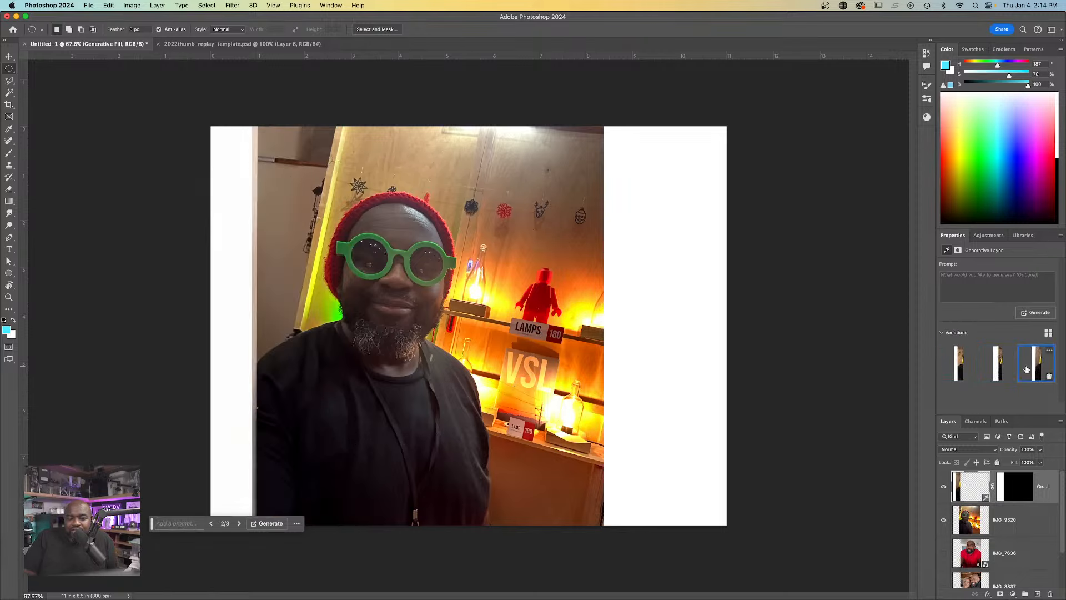
pyautogui.click(959, 364)
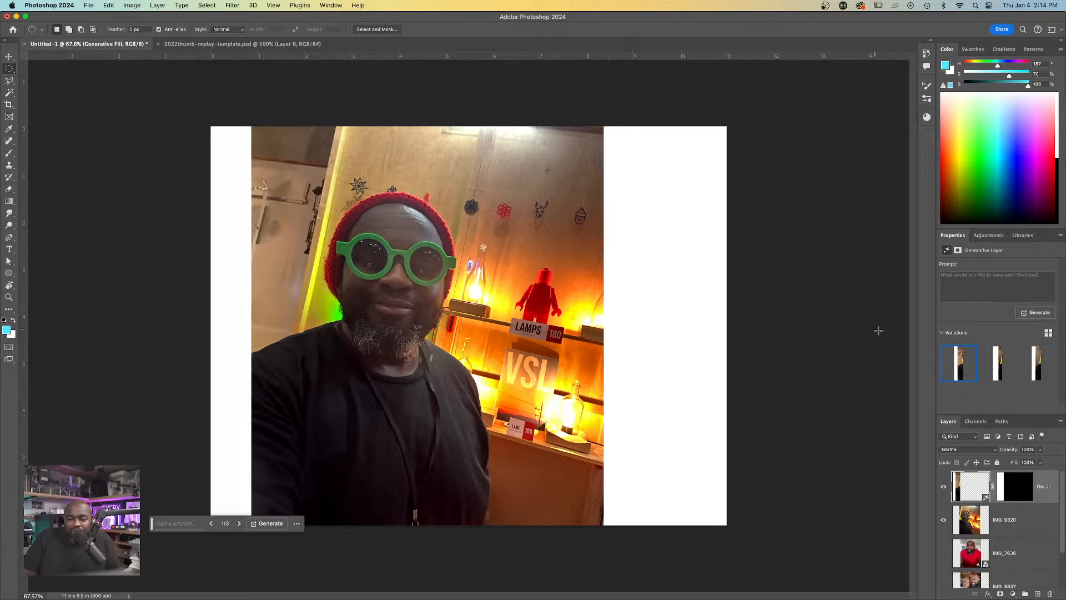
# - Hide the generative fill layer and erase the stray paint mark in the blank area of the IMG_9320 layer
pyautogui.click(943, 488)
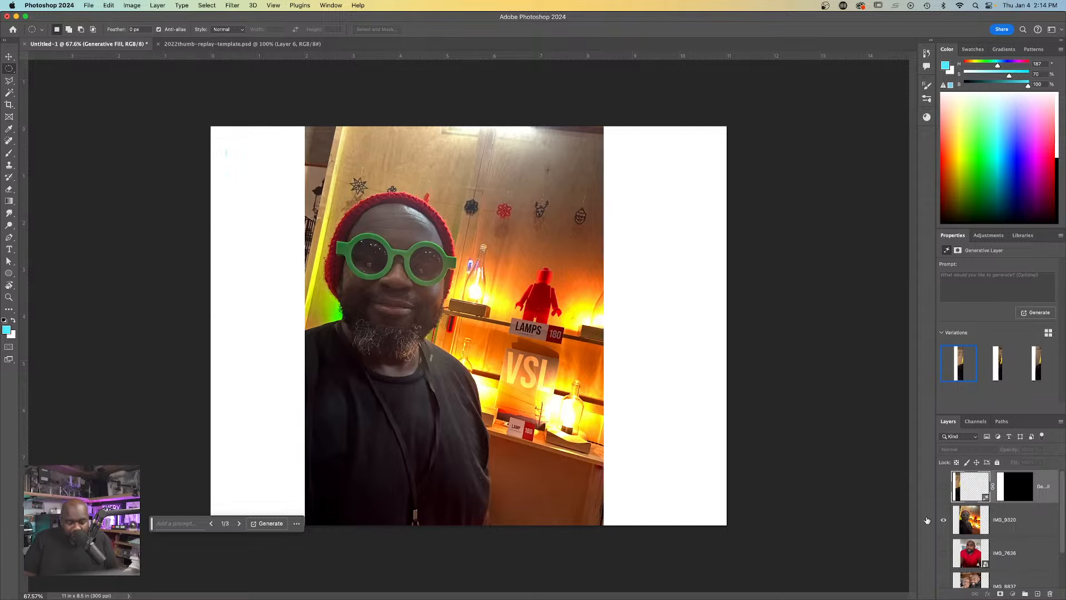
pyautogui.click(978, 520)
pyautogui.press('e')
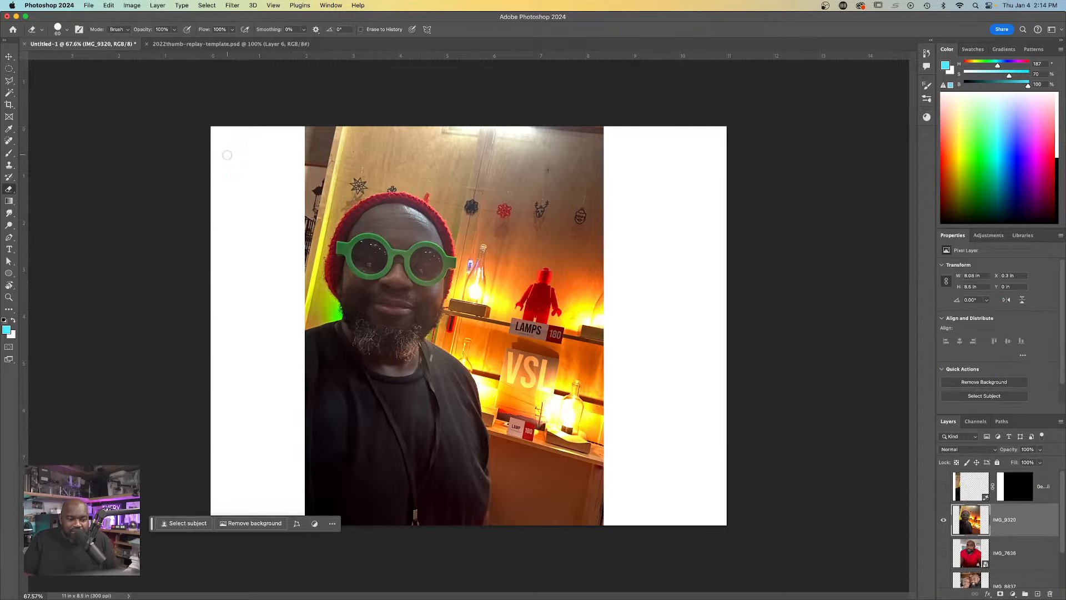
pyautogui.press('m')
pyautogui.moveTo(211, 126)
pyautogui.mouseDown()
pyautogui.moveTo(307, 495)
pyautogui.moveTo(305, 541)
pyautogui.mouseUp()
pyautogui.press('c')
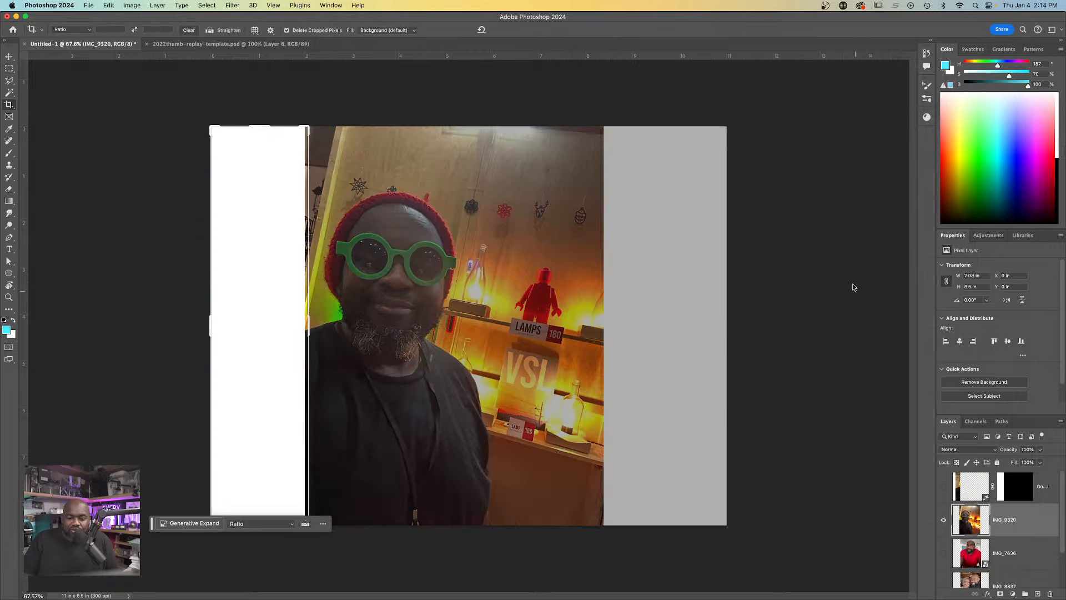
pyautogui.press('Escape')
pyautogui.press('super+d')
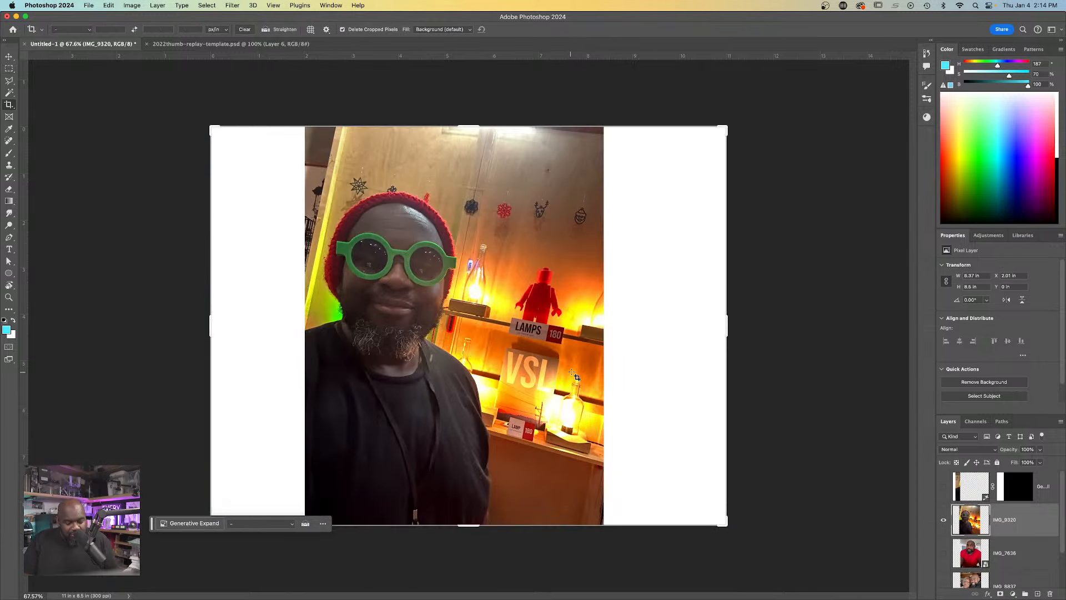
# - Crop the canvas's right side to the photo's edge and select the remaining blank strip, about 2.08 in wide and 8.5 in high
pyautogui.moveTo(731, 323); pyautogui.dragTo(662, 334)
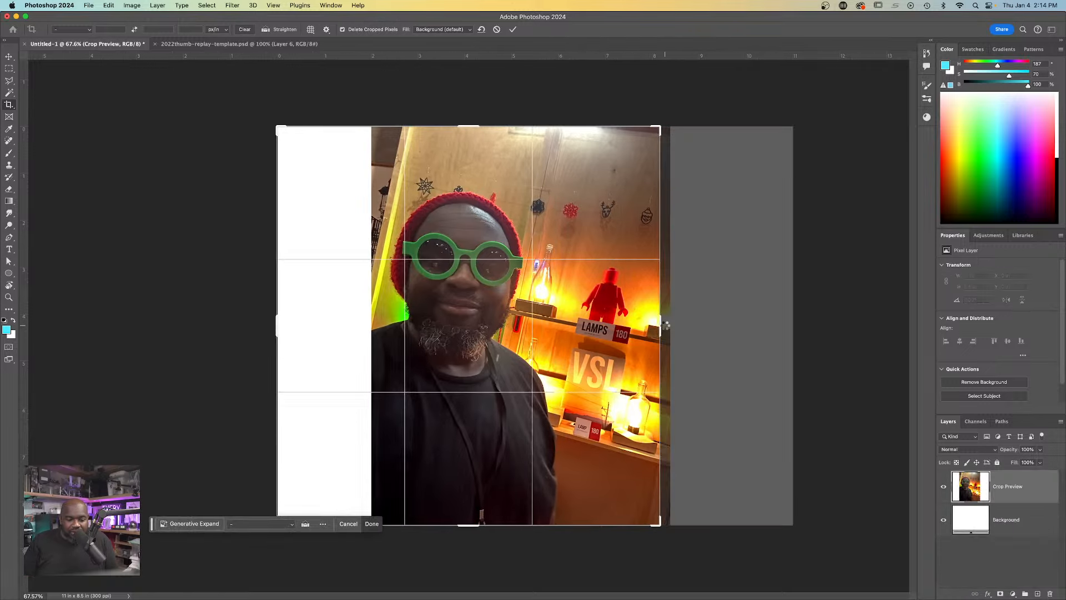
pyautogui.press('Return')
pyautogui.press('m')
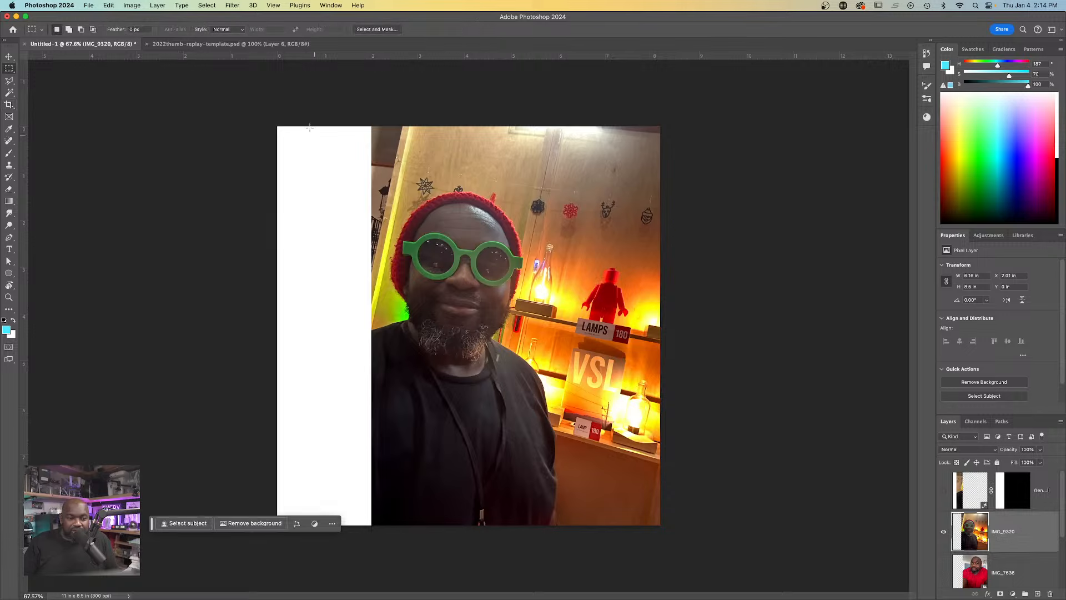
pyautogui.moveTo(270, 119); pyautogui.dragTo(374, 562)
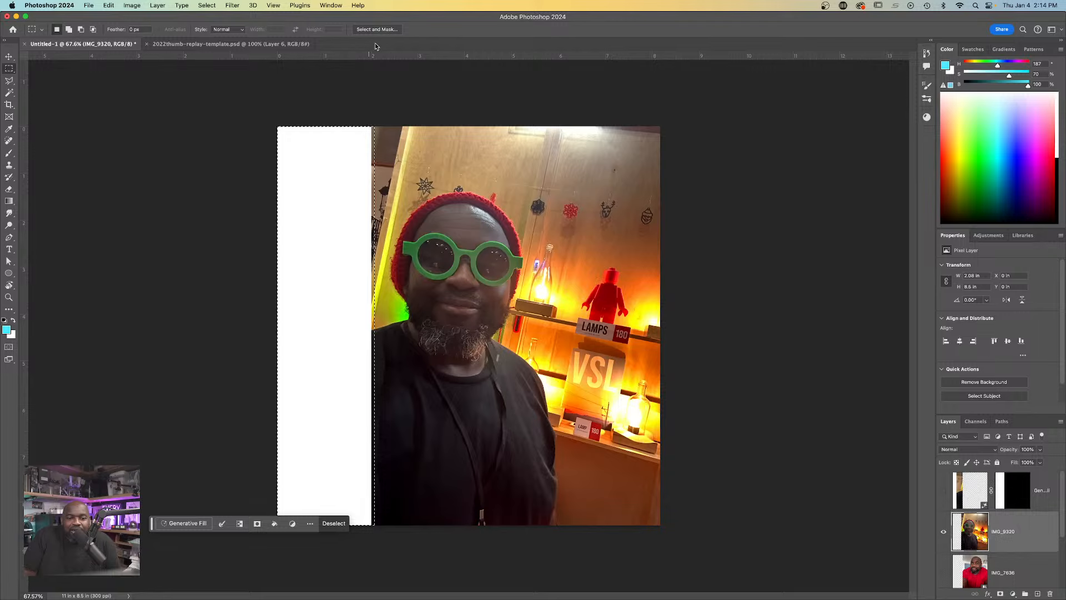
# - Fill the selected blank strip with Generative Fill using an empty prompt, compare the three variations, and keep the first one
pyautogui.click(203, 525)
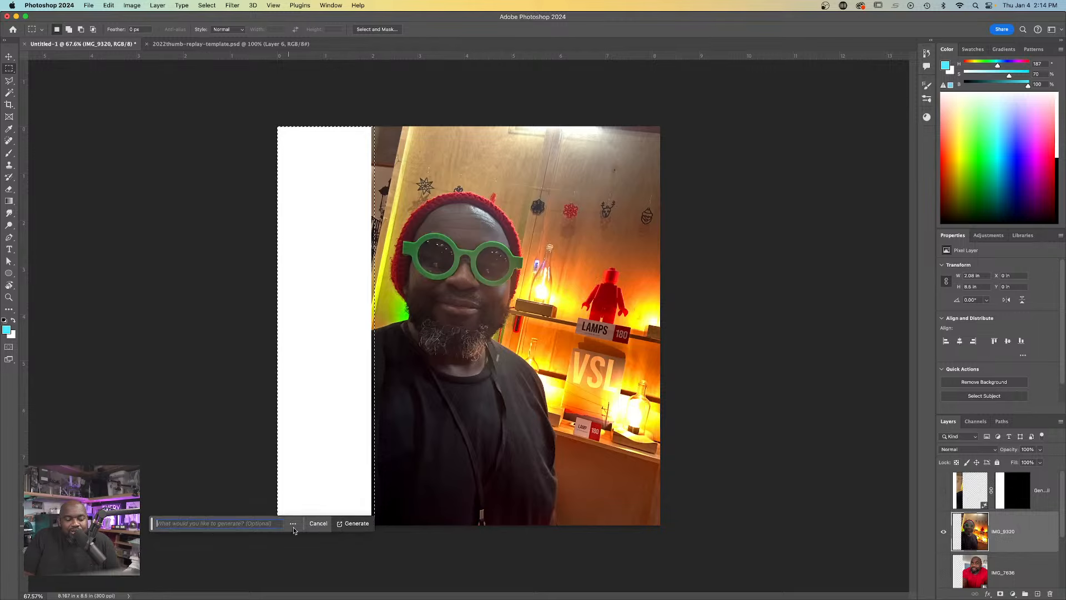
pyautogui.click(356, 523)
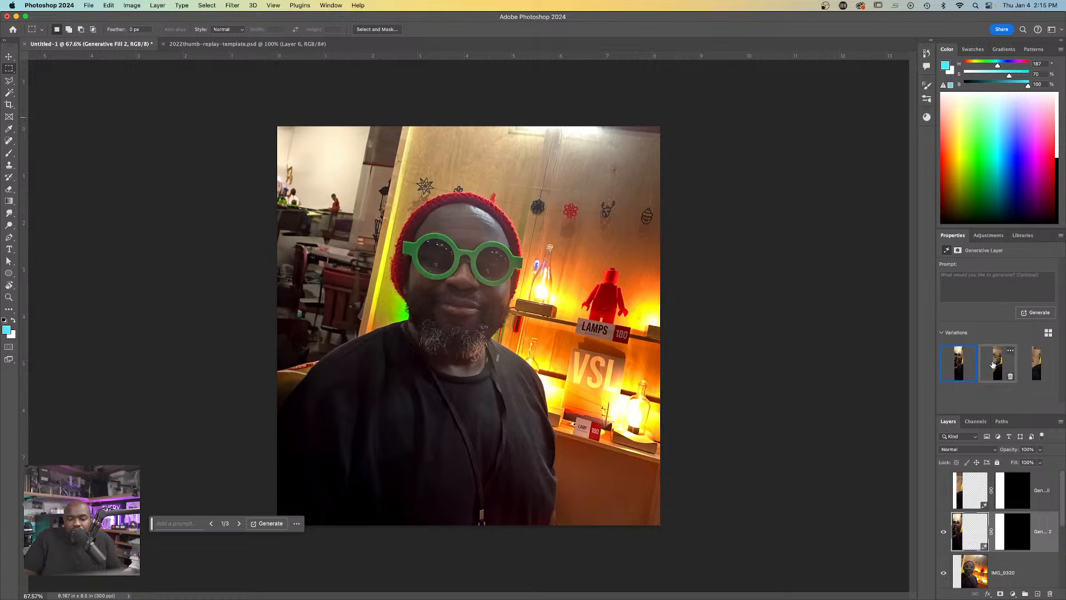
pyautogui.click(993, 364)
pyautogui.click(1036, 363)
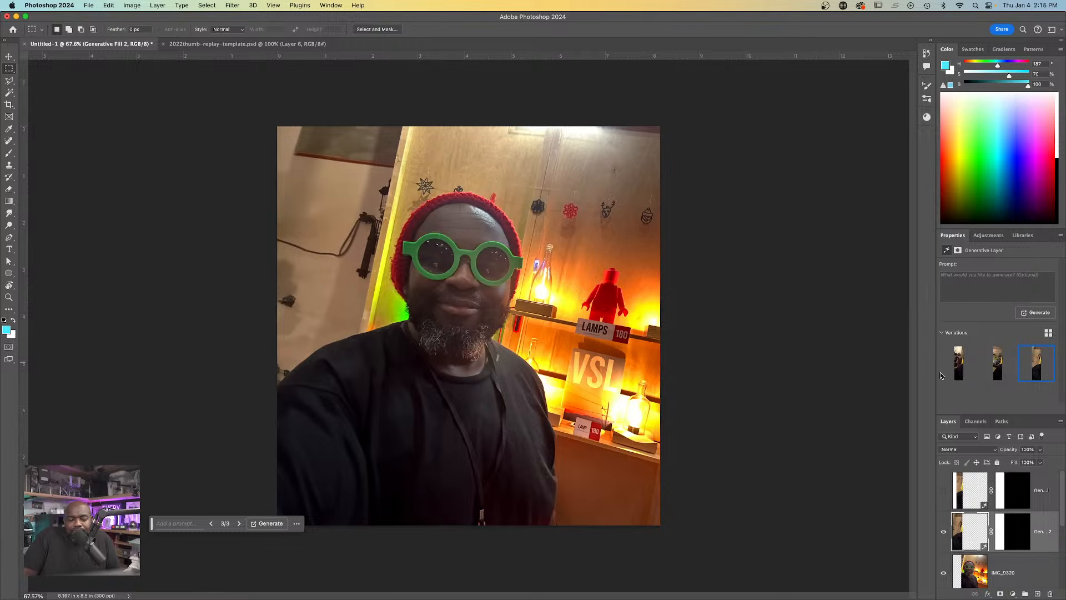
pyautogui.click(965, 365)
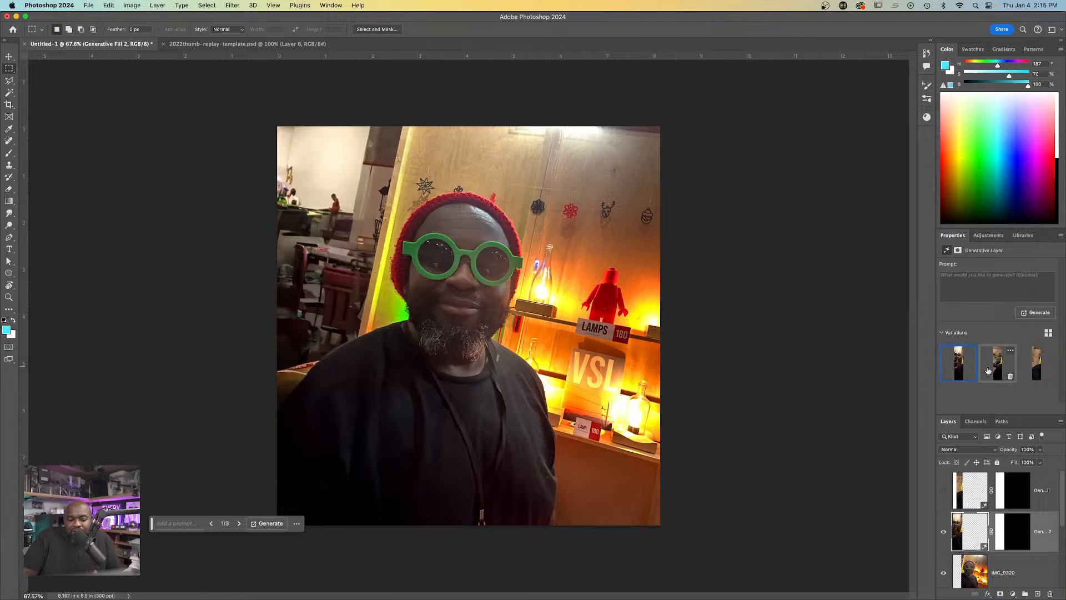
pyautogui.click(997, 372)
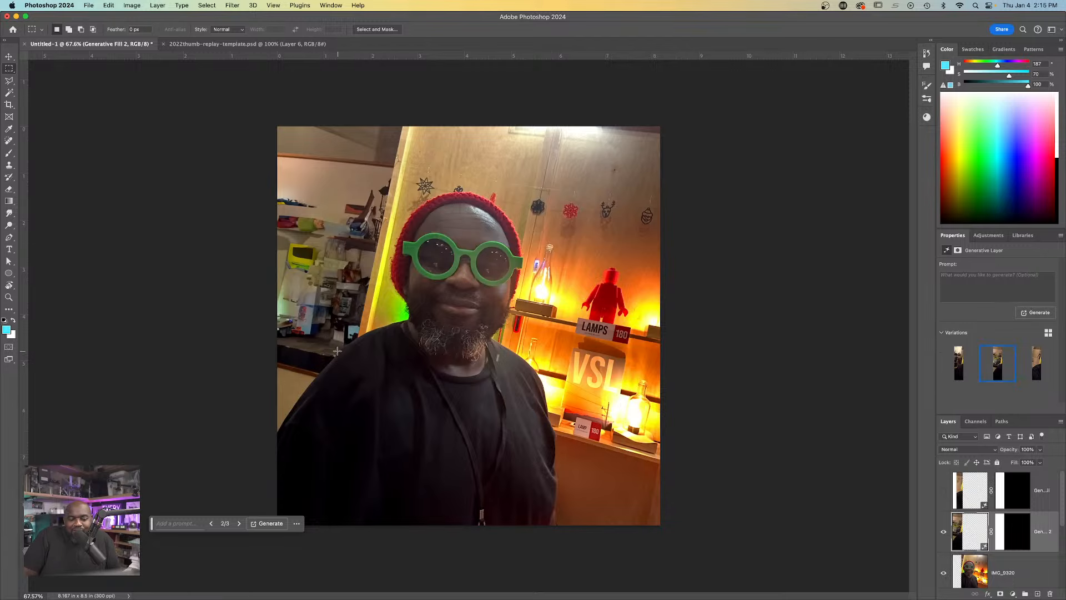
pyautogui.click(1039, 364)
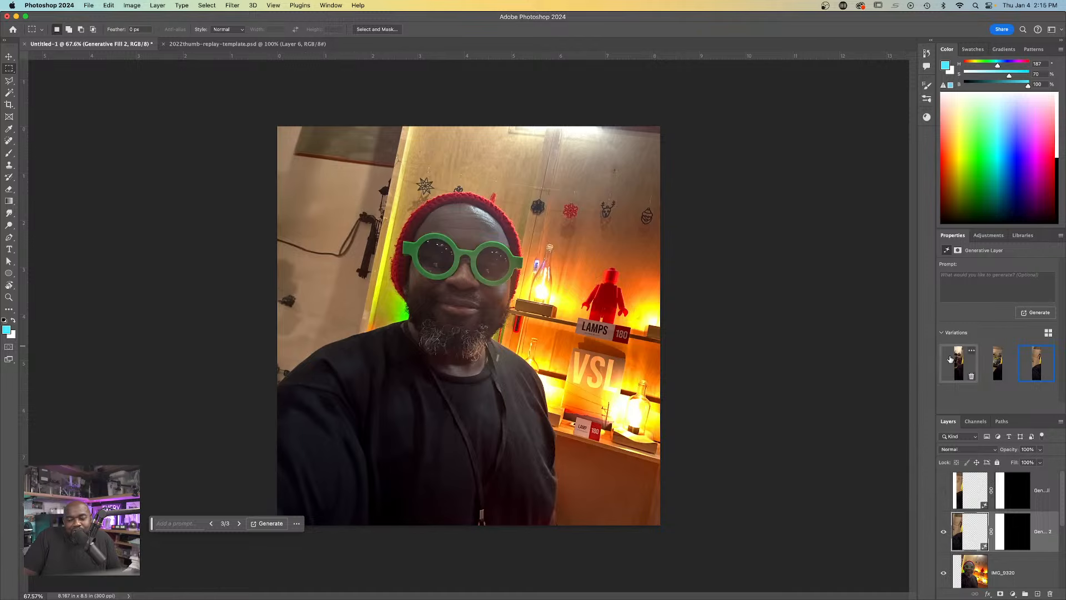
pyautogui.click(959, 364)
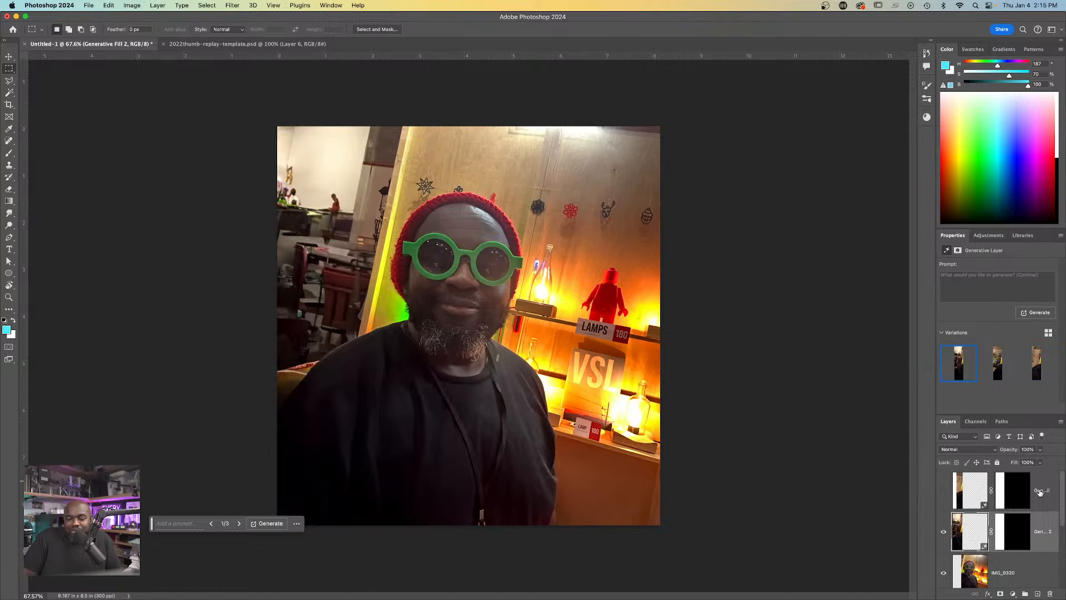
# - Merge the visible Generative Fill 2 layer with the IMG_9320 layer
pyautogui.scroll(-1, 1019, 546)
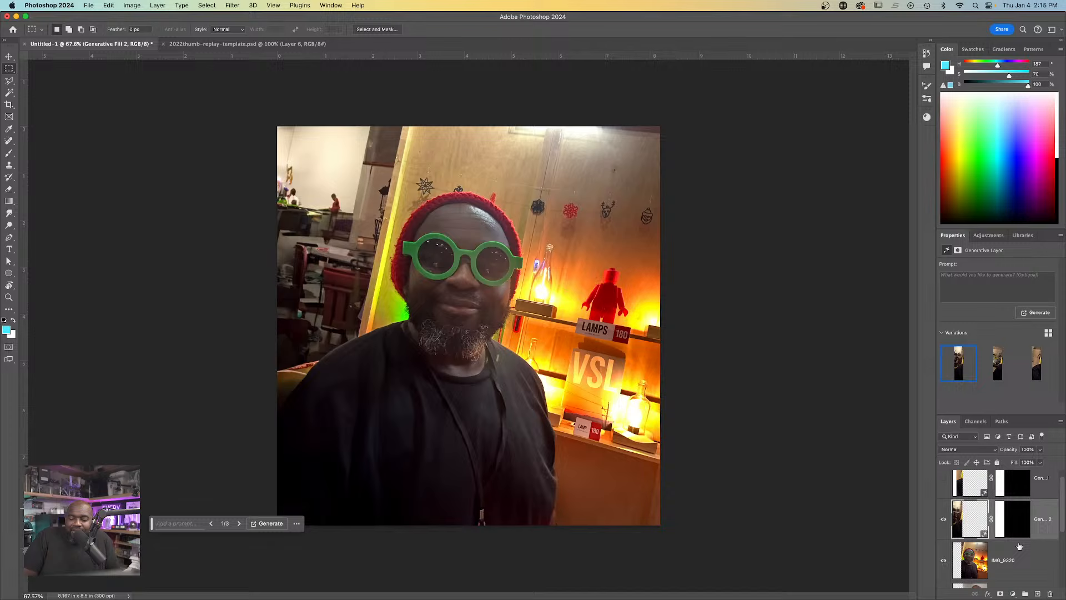
pyautogui.keyDown('shift'); pyautogui.click(1052, 558); pyautogui.keyUp('shift')
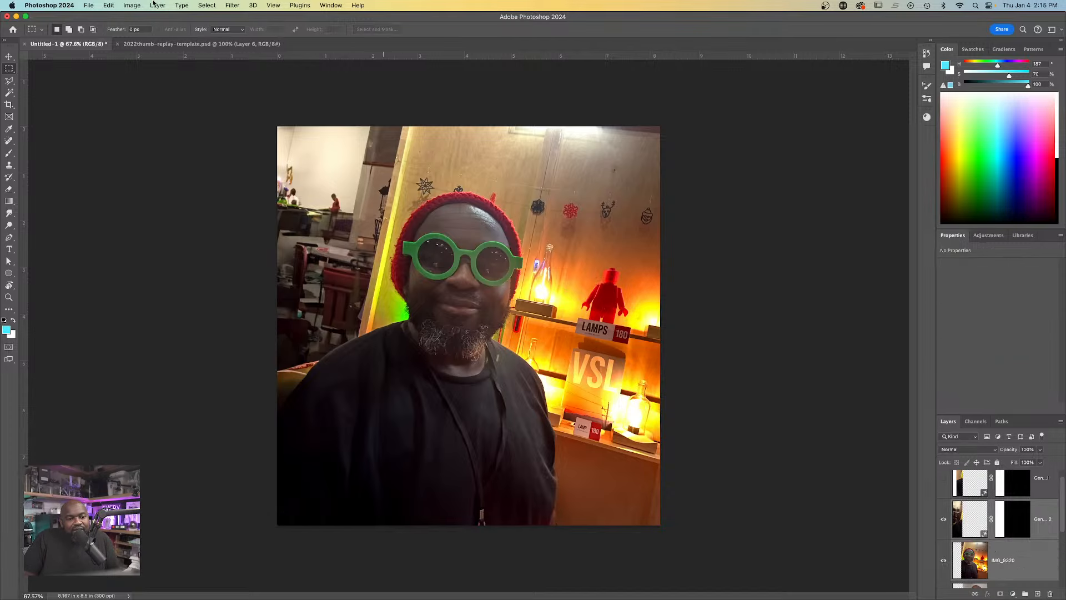
pyautogui.click(154, 5)
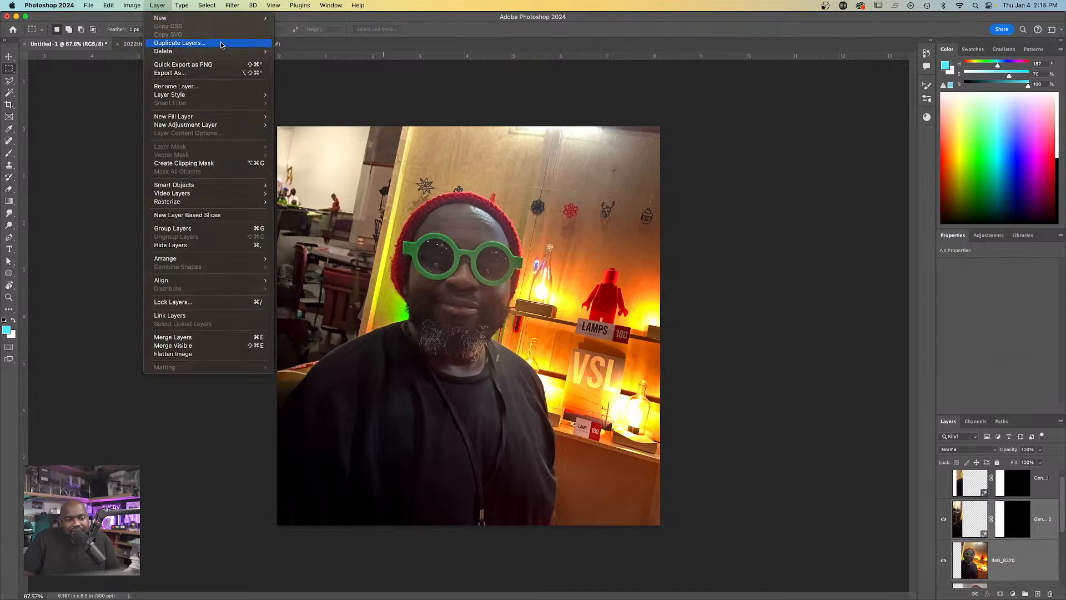
pyautogui.click(176, 337)
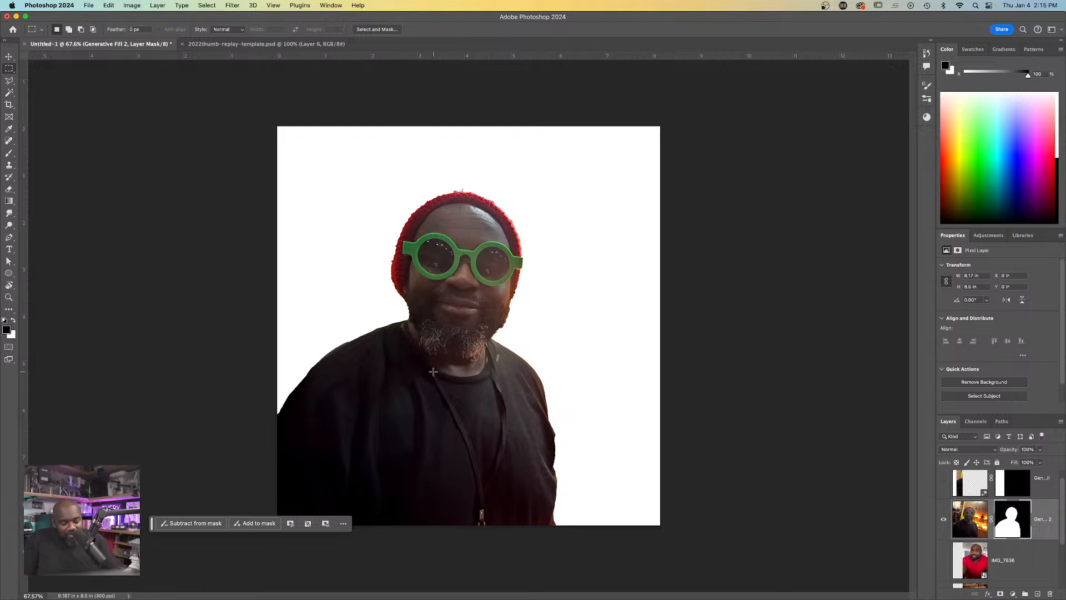
# - Draw a polygonal lasso selection around the lanyard on the man's chest, about 2.26 in wide and 4.04 in high
pyautogui.press('l')
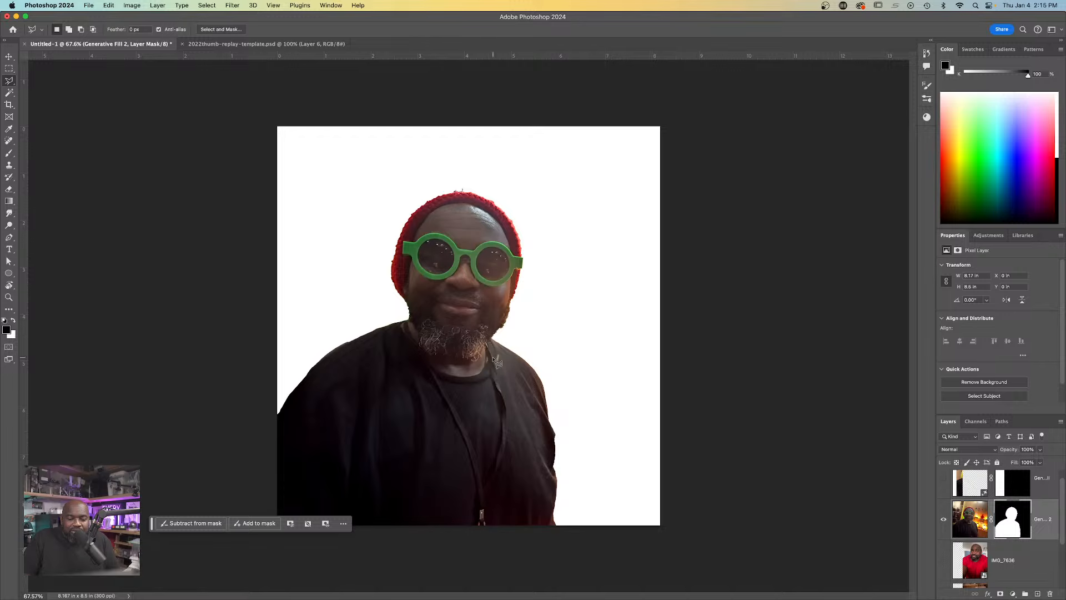
pyautogui.click(493, 358)
pyautogui.click(478, 383)
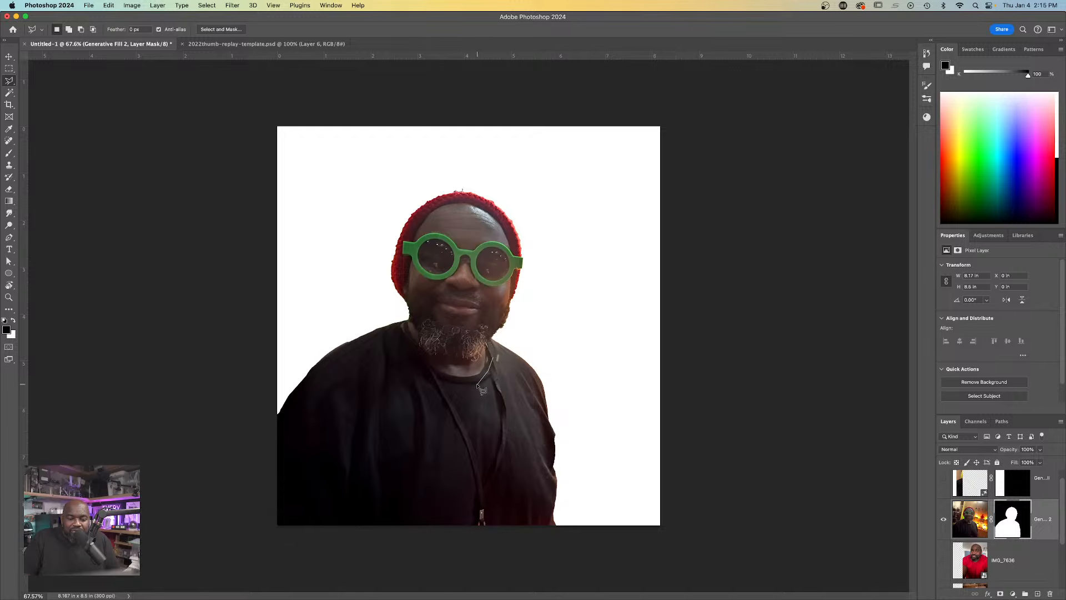
pyautogui.click(448, 383)
pyautogui.click(422, 363)
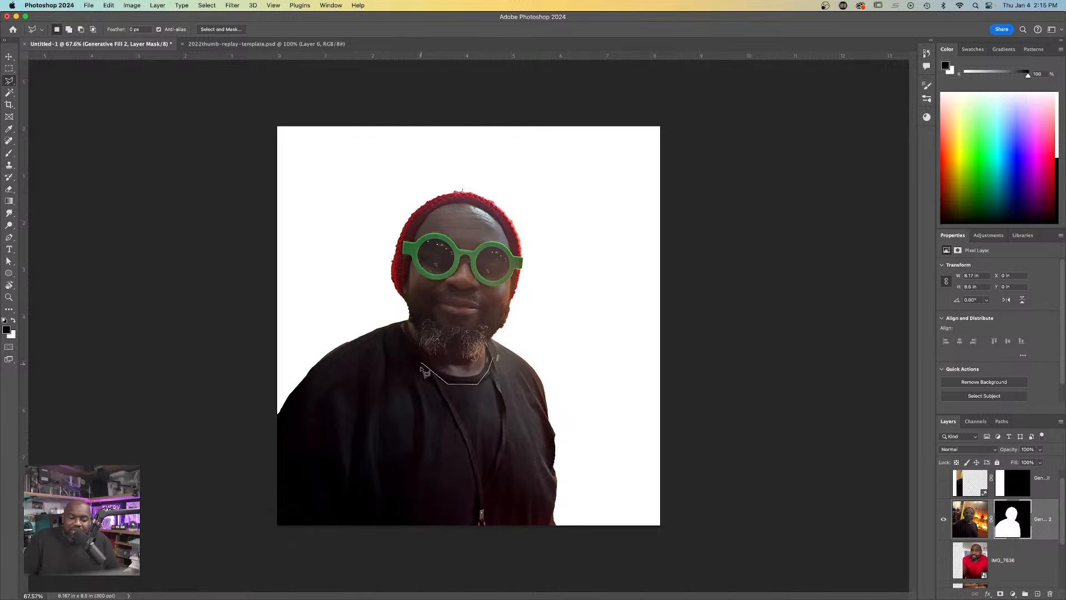
pyautogui.click(467, 551)
pyautogui.click(500, 550)
pyautogui.click(528, 430)
pyautogui.click(494, 359)
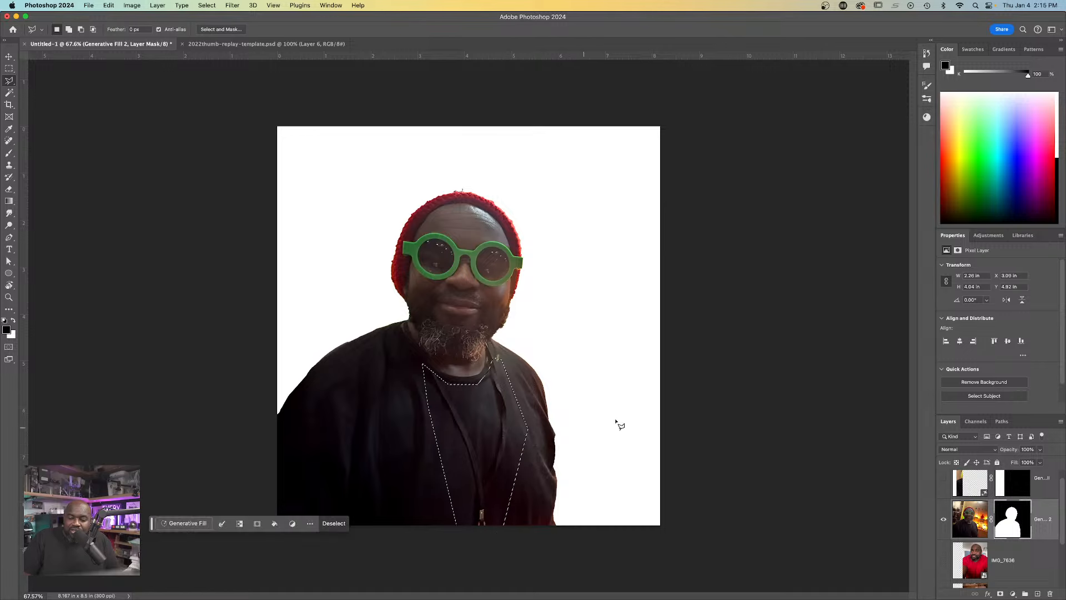
# - Target the merged layer's image instead of its mask and enter "remove" as the Generative Fill prompt
pyautogui.click(970, 519)
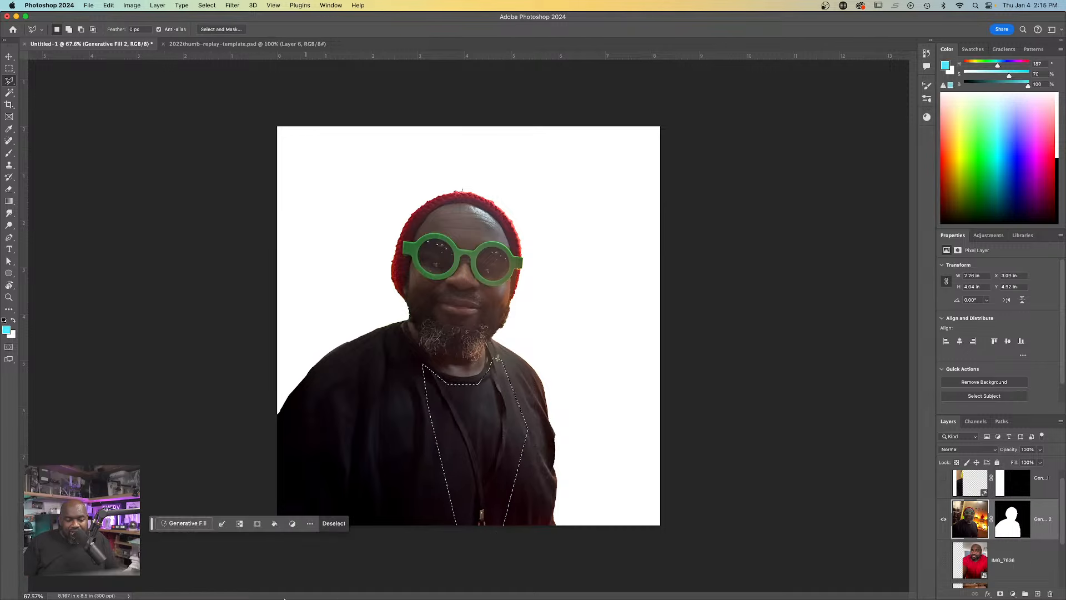
pyautogui.click(187, 524)
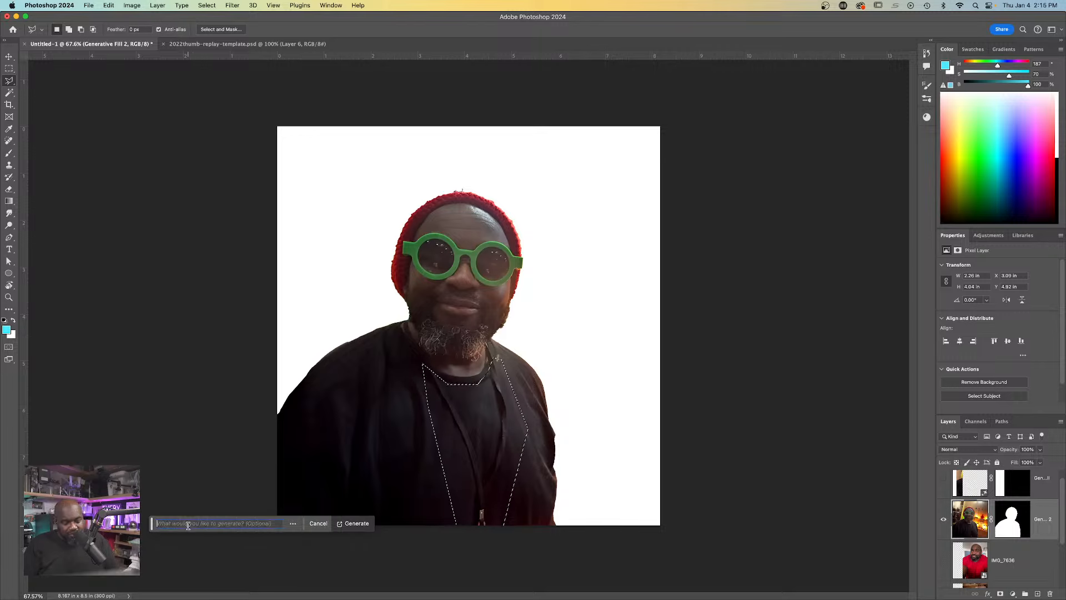
pyautogui.write('remove')
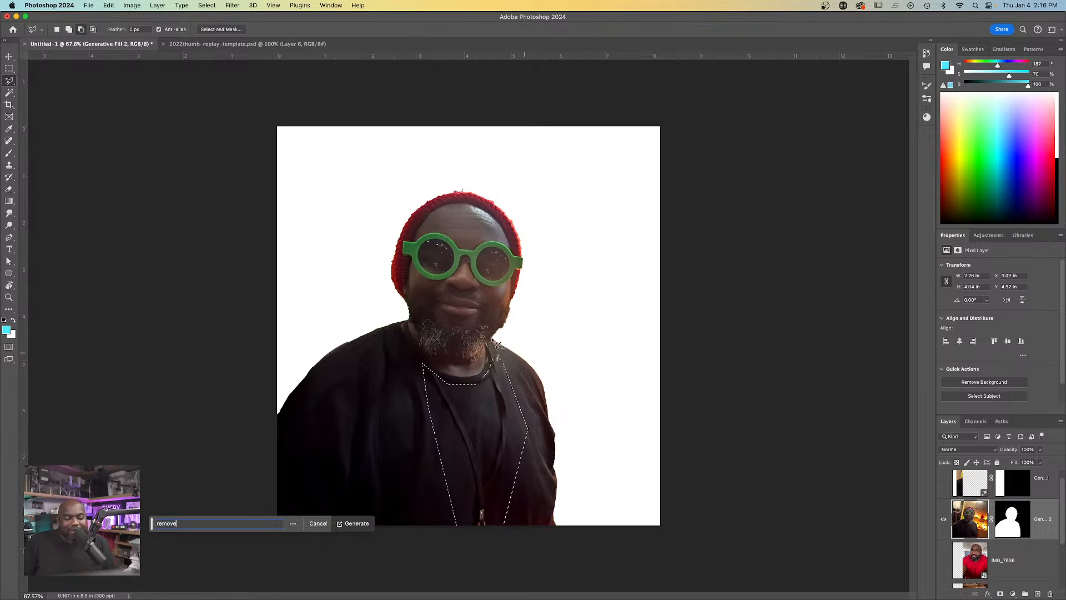
# - Subtract the shirt areas between and beside the lanyard straps from the selection, narrowing it to about 1.88 in, and generate the fill
pyautogui.click(442, 368)
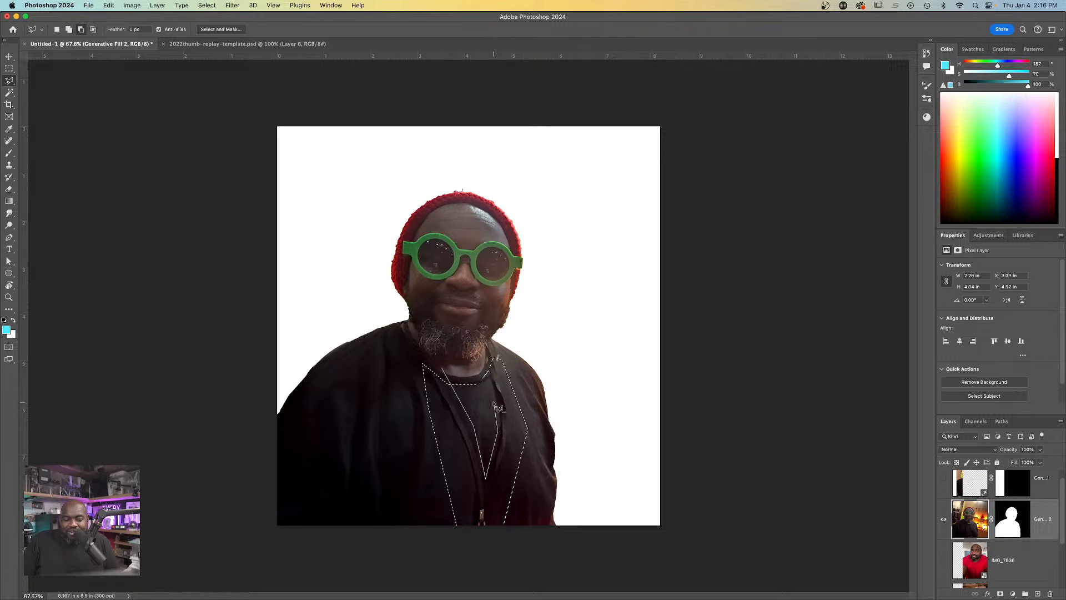
pyautogui.click(445, 365)
pyautogui.click(395, 354)
pyautogui.press('Escape')
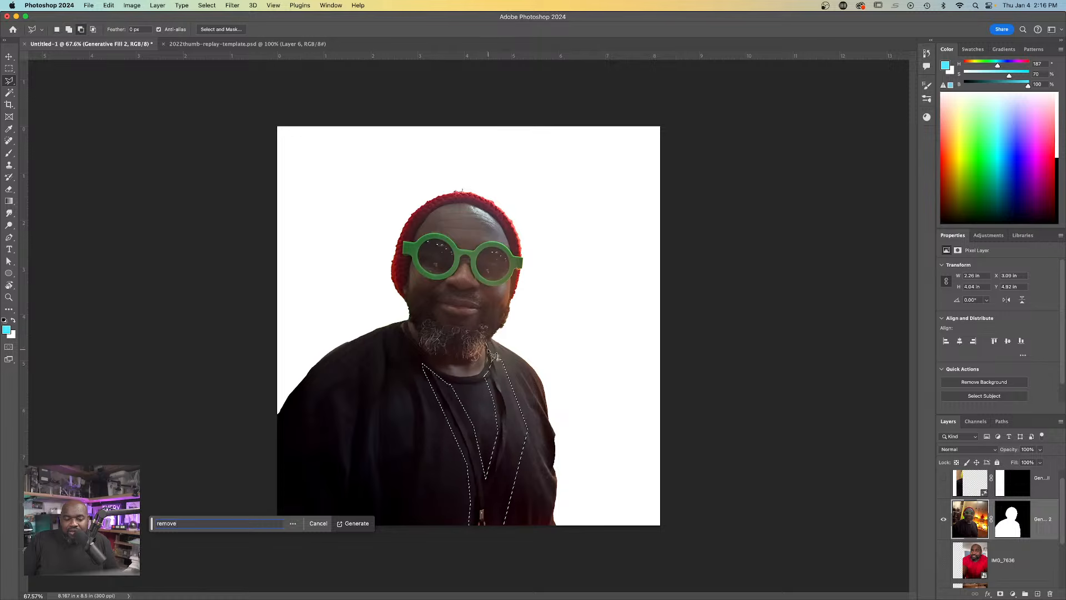
pyautogui.click(495, 352)
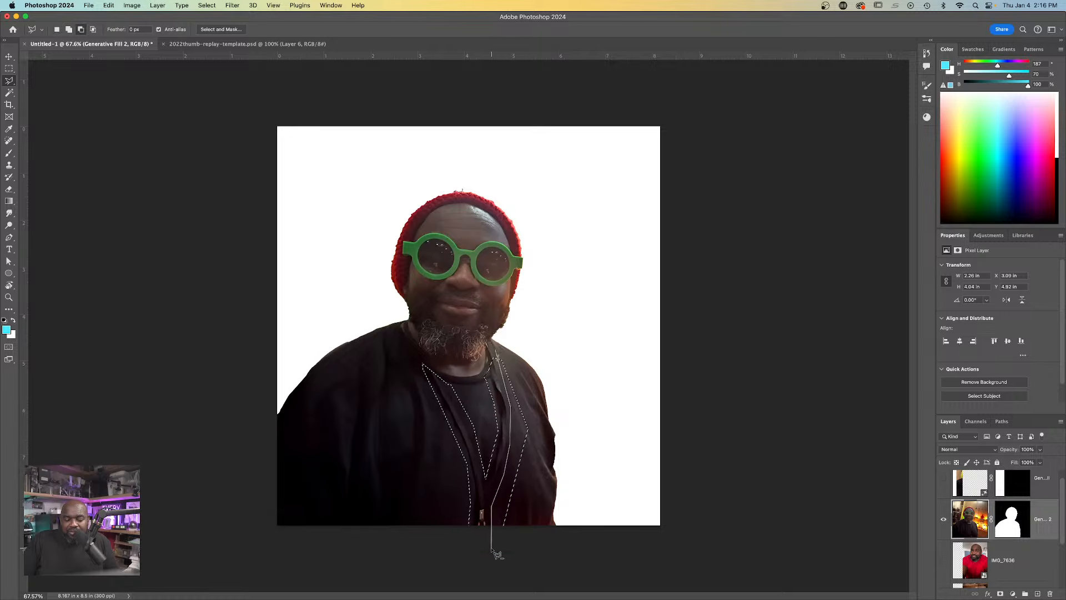
pyautogui.doubleClick(512, 346)
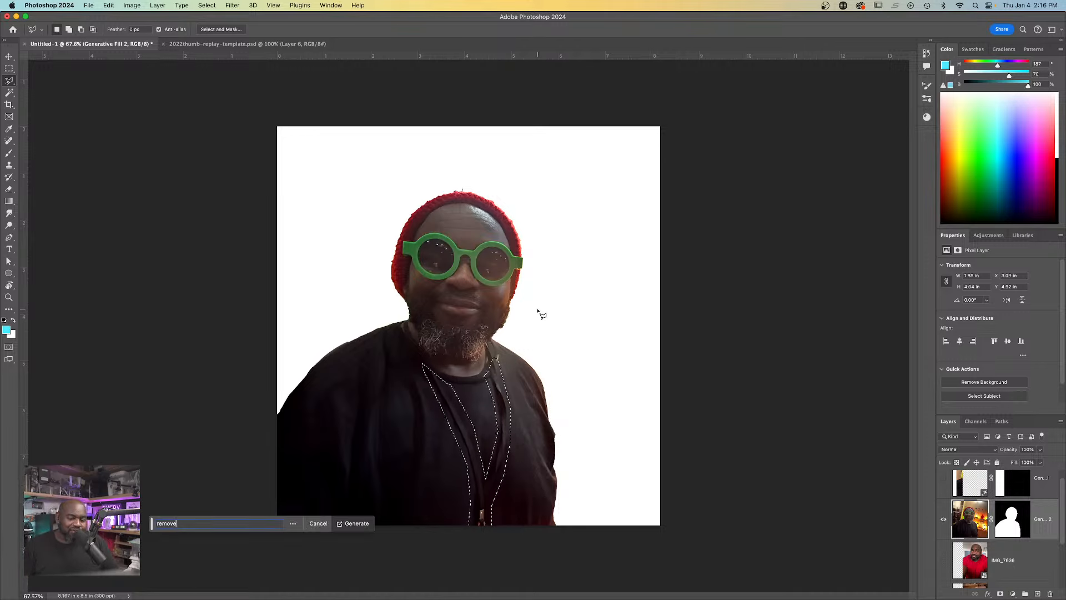
pyautogui.click(355, 524)
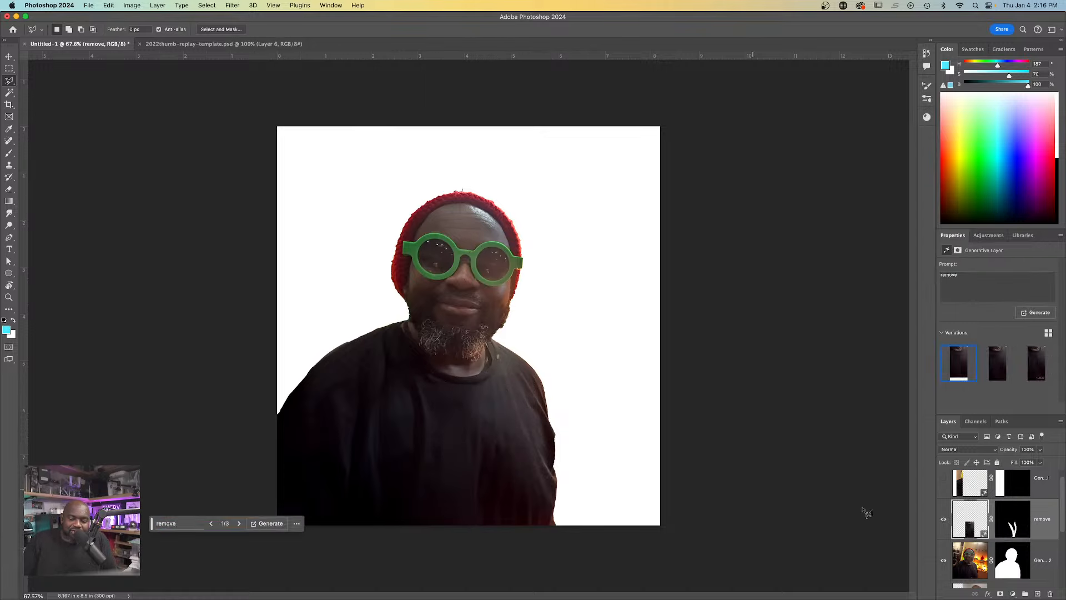
# - Hide the "remove" fill layer and draw a new polygonal selection closely following both lanyard straps up to the neck
pyautogui.click(944, 520)
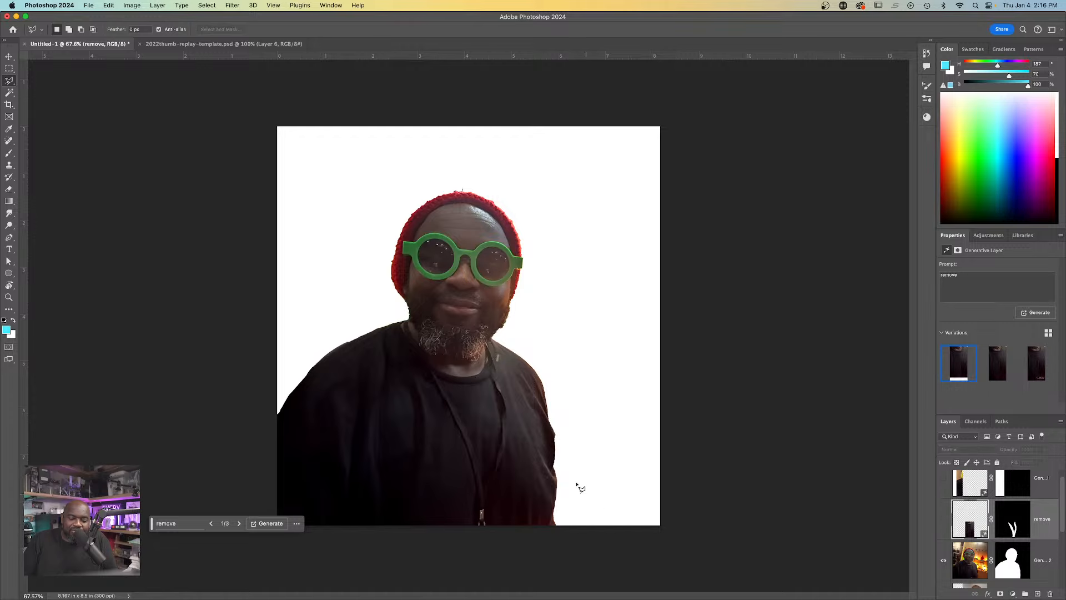
pyautogui.click(486, 380)
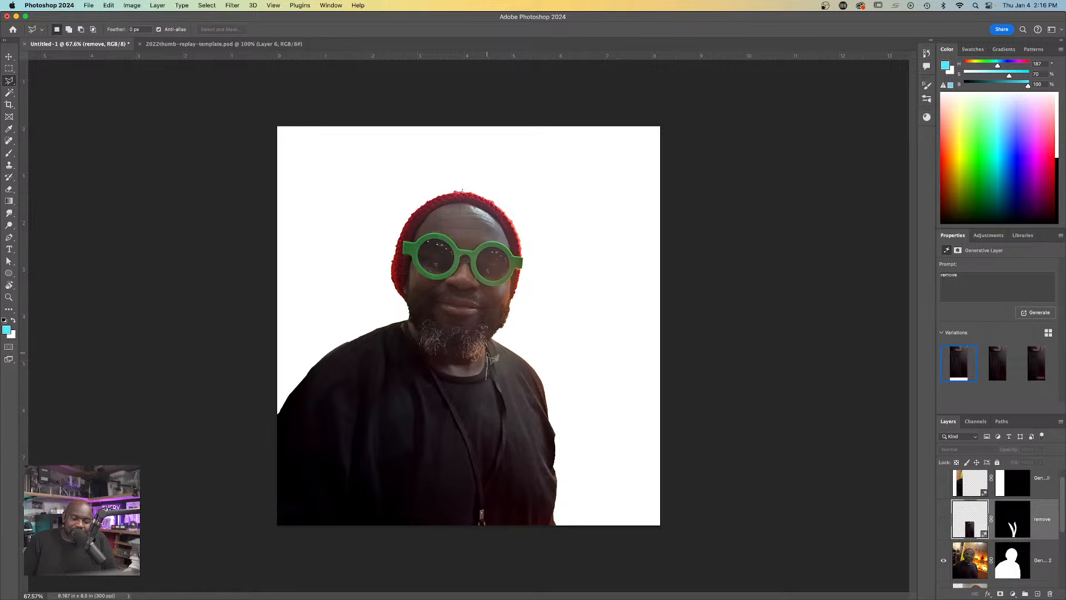
pyautogui.click(488, 345)
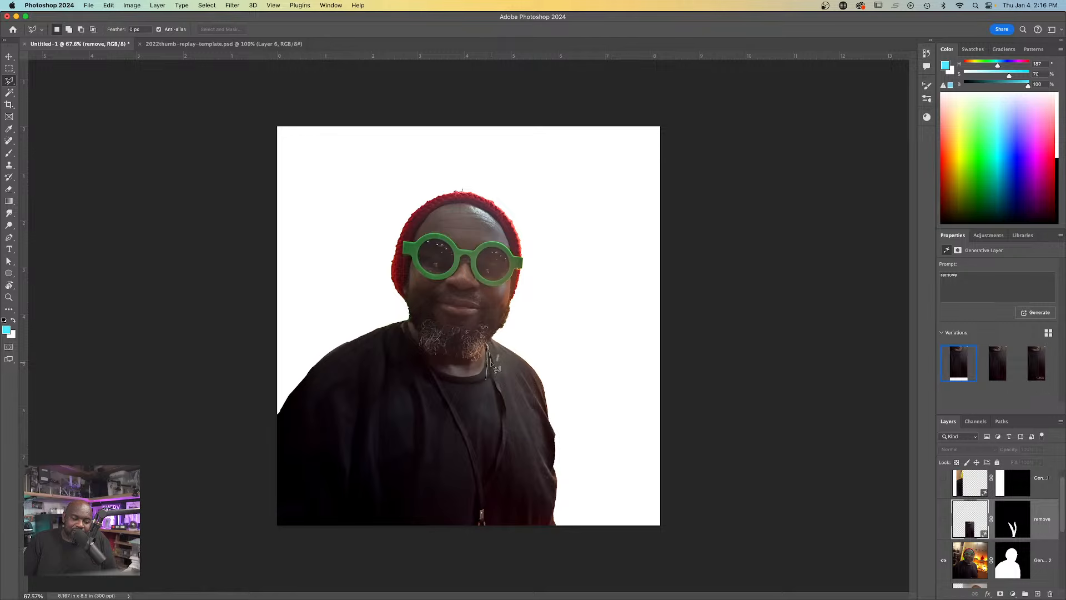
pyautogui.click(511, 417)
pyautogui.click(508, 467)
pyautogui.click(493, 511)
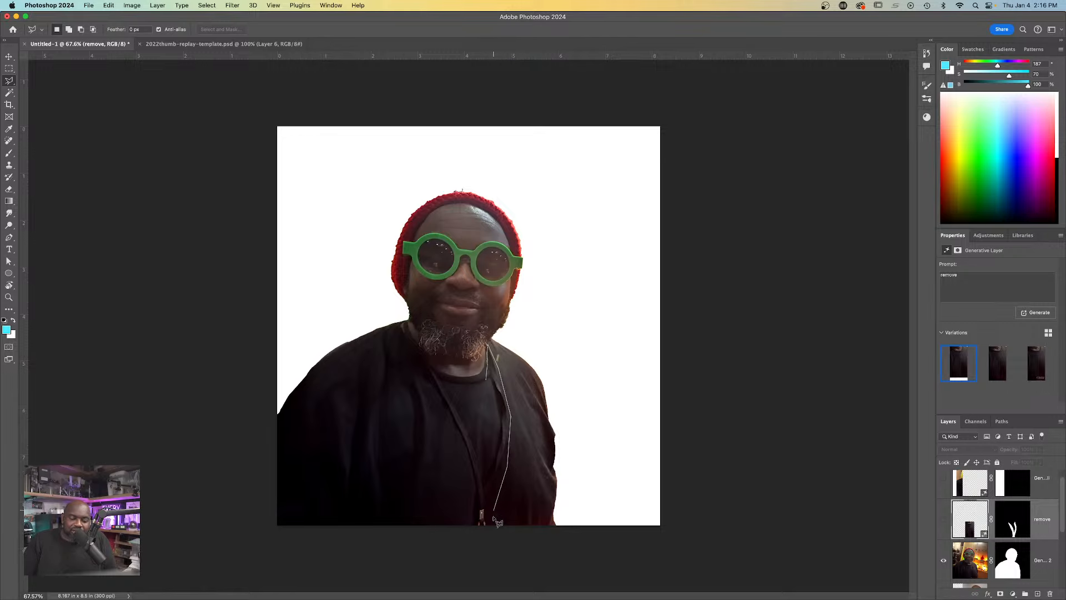
pyautogui.click(488, 534)
pyautogui.click(473, 532)
pyautogui.click(404, 322)
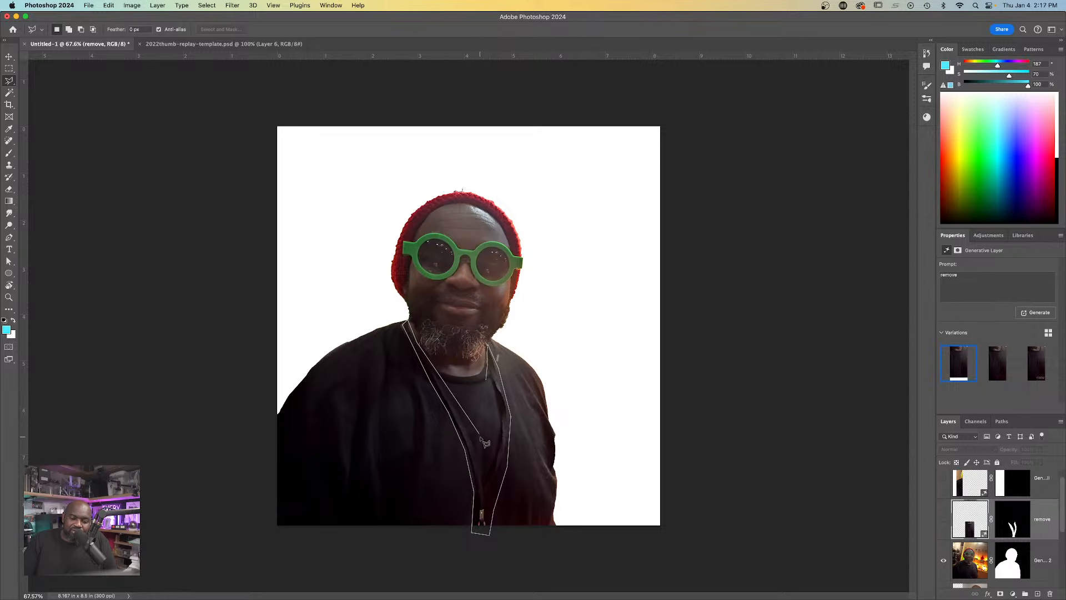
pyautogui.click(485, 471)
pyautogui.doubleClick(495, 392)
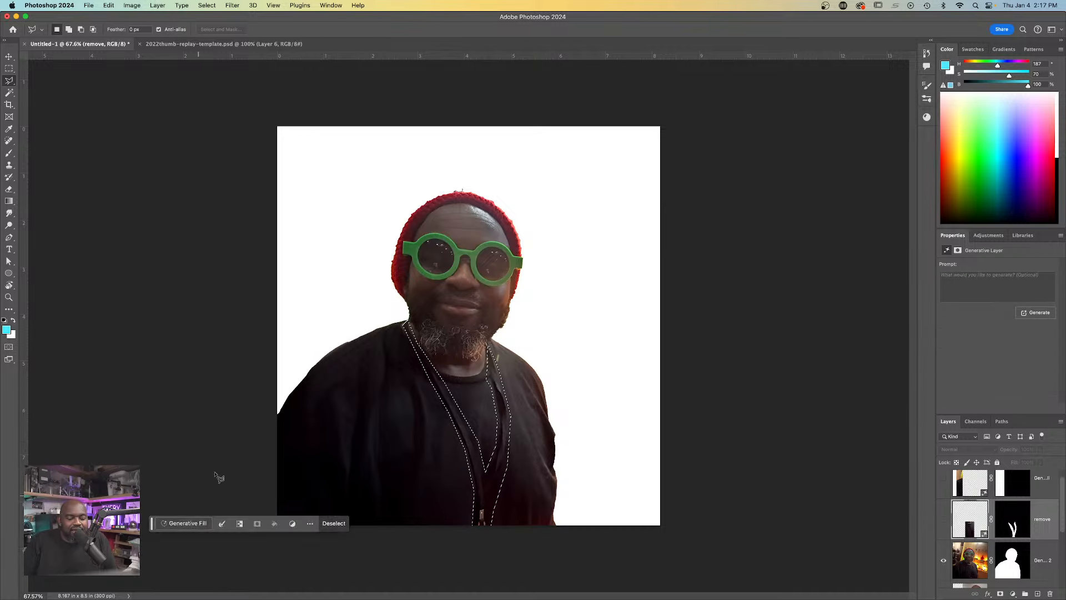
# - Run Generative Fill on the lanyard selection with the prompt "remove"
pyautogui.click(194, 524)
pyautogui.write('re')
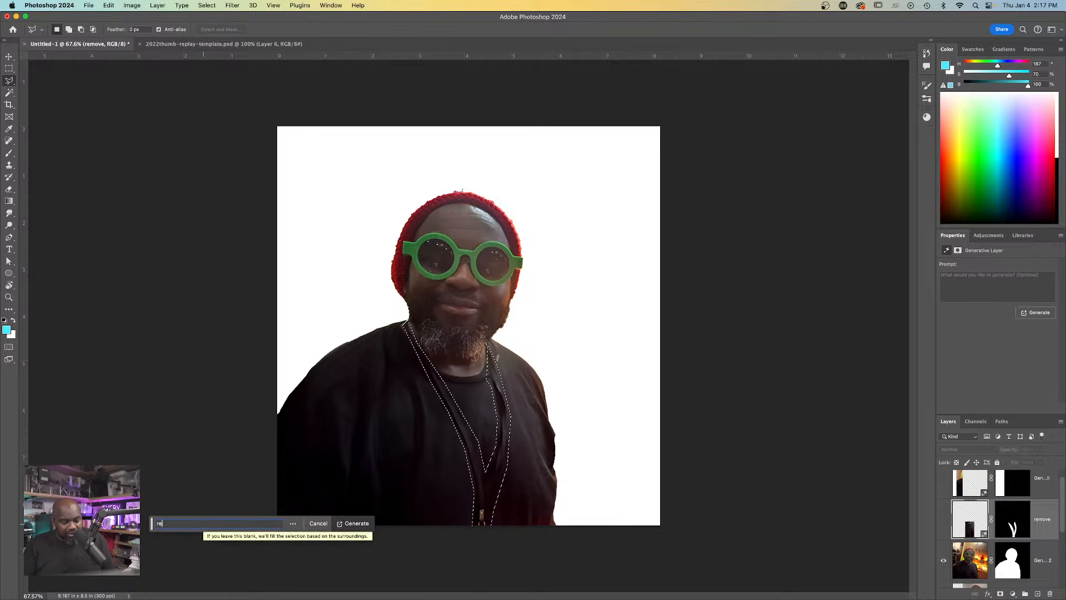
pyautogui.write('move')
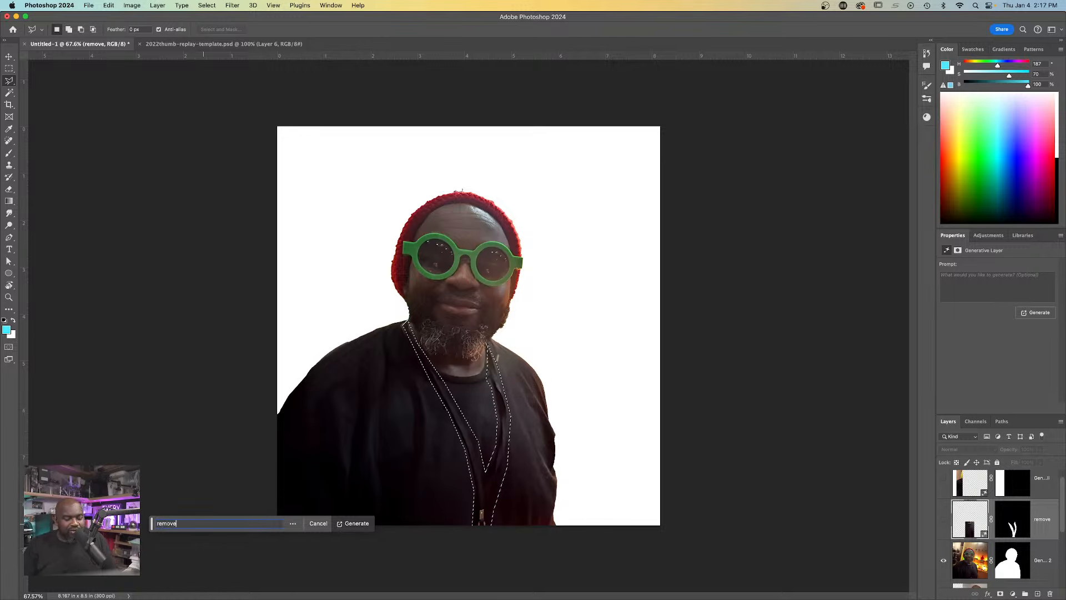
pyautogui.click(355, 523)
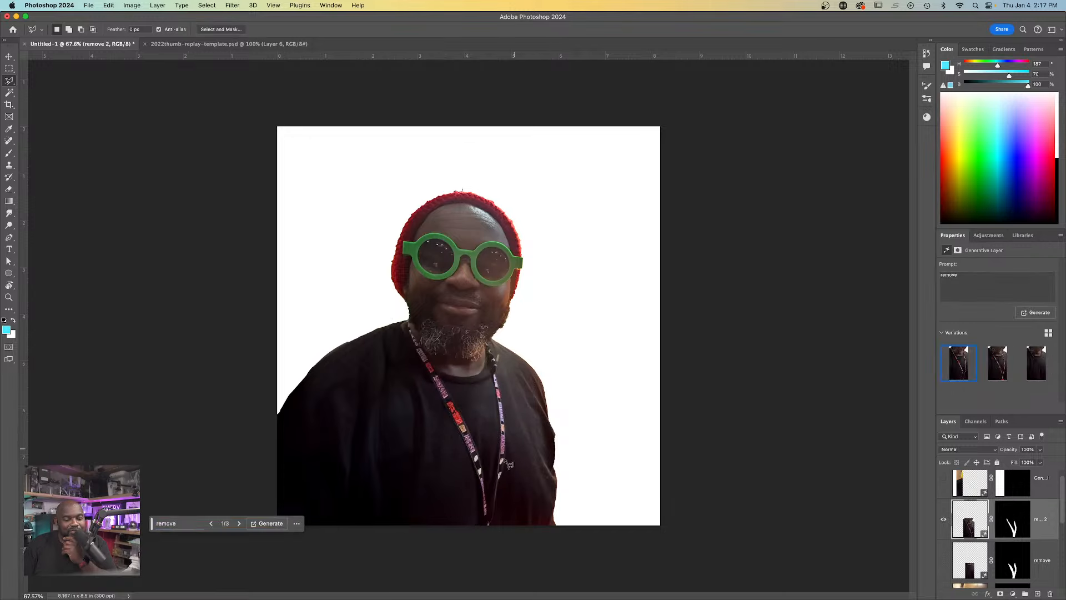
# - Switch through the second and third variations, then hide this second "remove" layer and show the first one again
pyautogui.click(1003, 369)
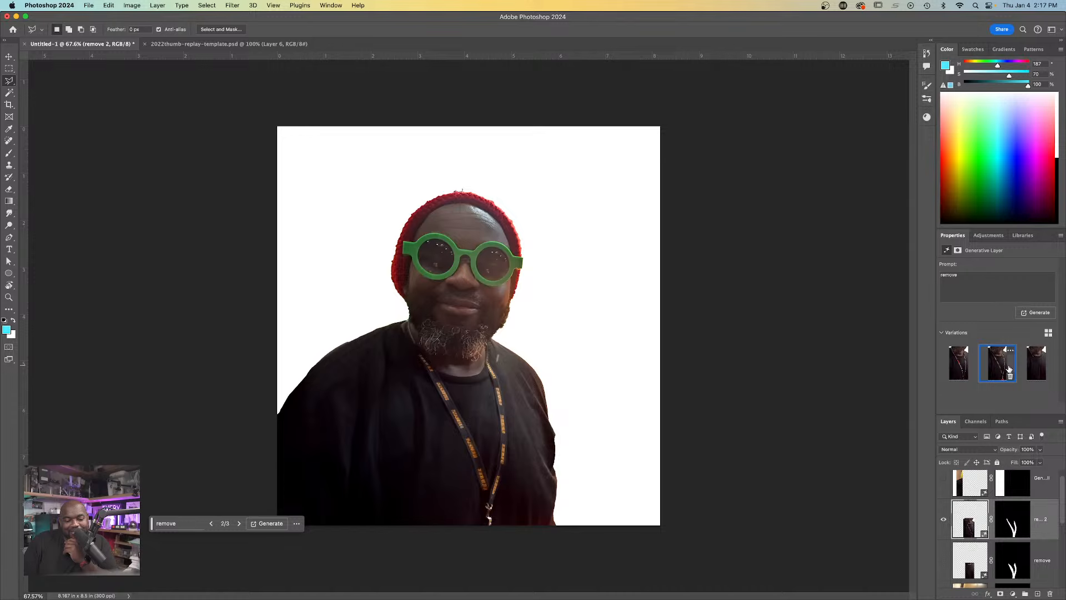
pyautogui.click(1030, 363)
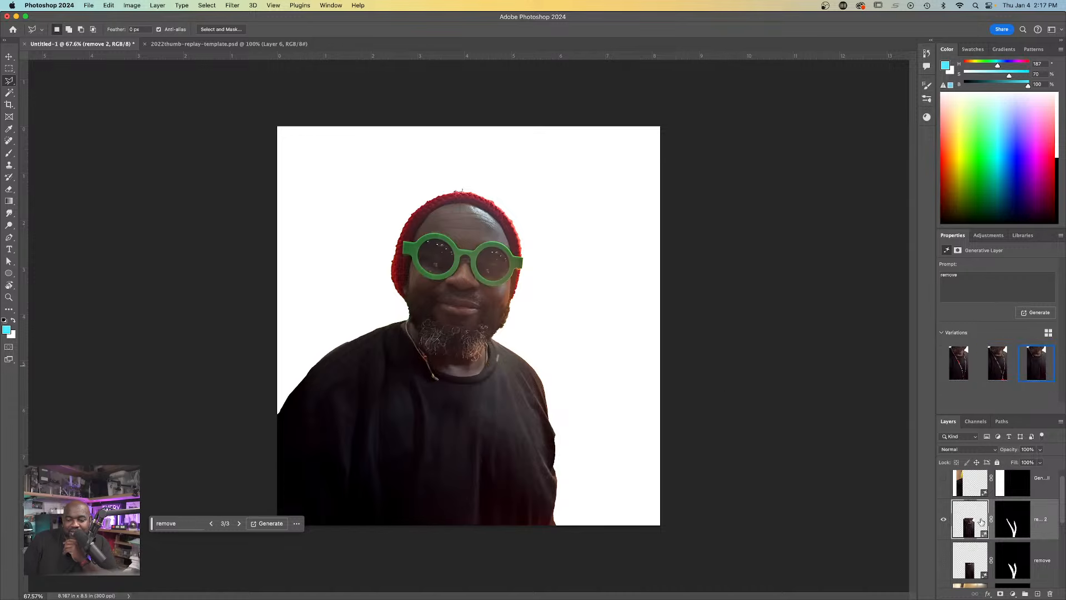
pyautogui.click(943, 521)
pyautogui.click(944, 561)
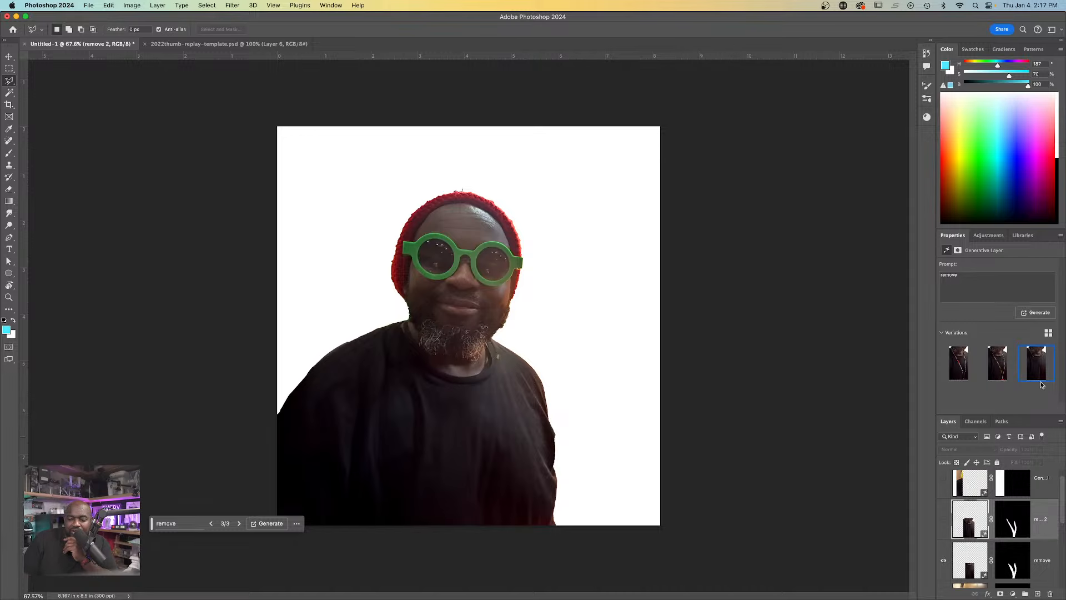
# - Compare the second and third variations of the first "remove" fill layer, and return to its first variation
pyautogui.click(1000, 557)
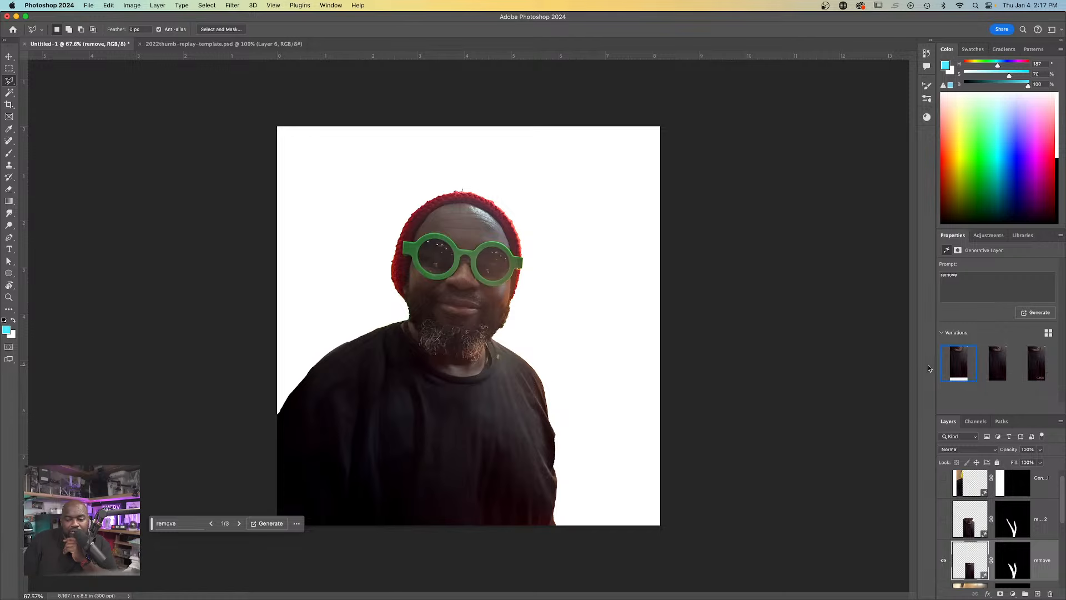
pyautogui.click(1006, 363)
pyautogui.click(1043, 360)
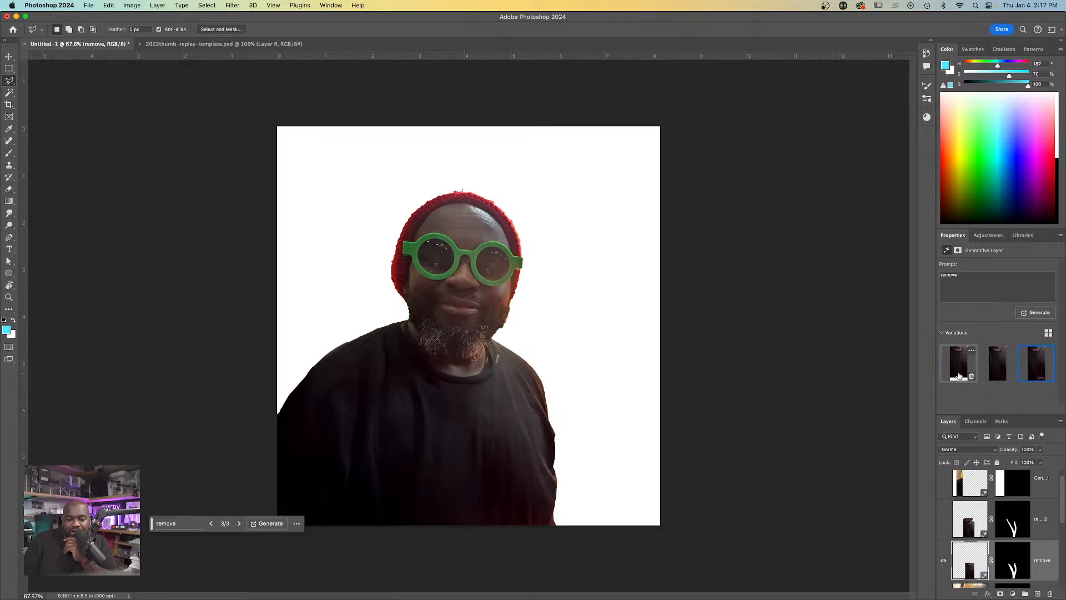
pyautogui.click(955, 365)
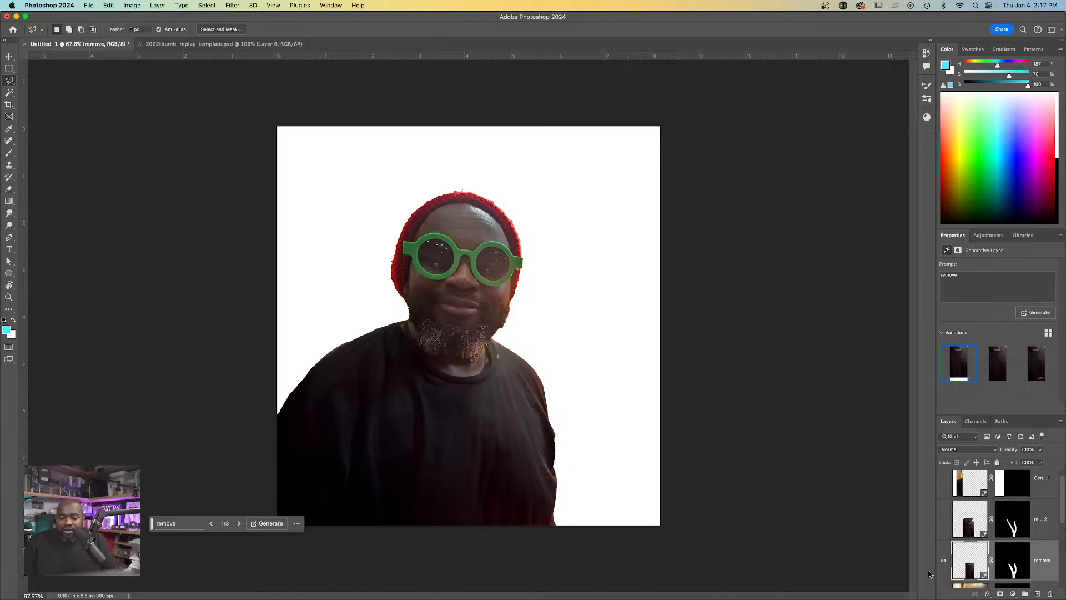
# - Merge the first "remove" fill layer with the masked portrait layer below it and switch to the Move tool
pyautogui.scroll(-3, 1002, 499)
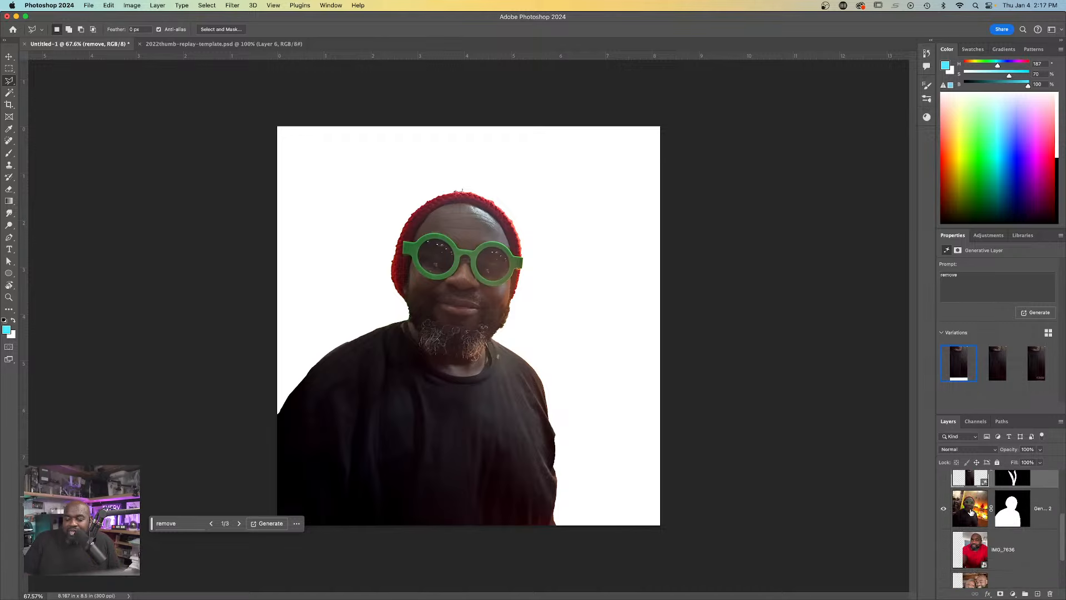
pyautogui.scroll(2, 1036, 495)
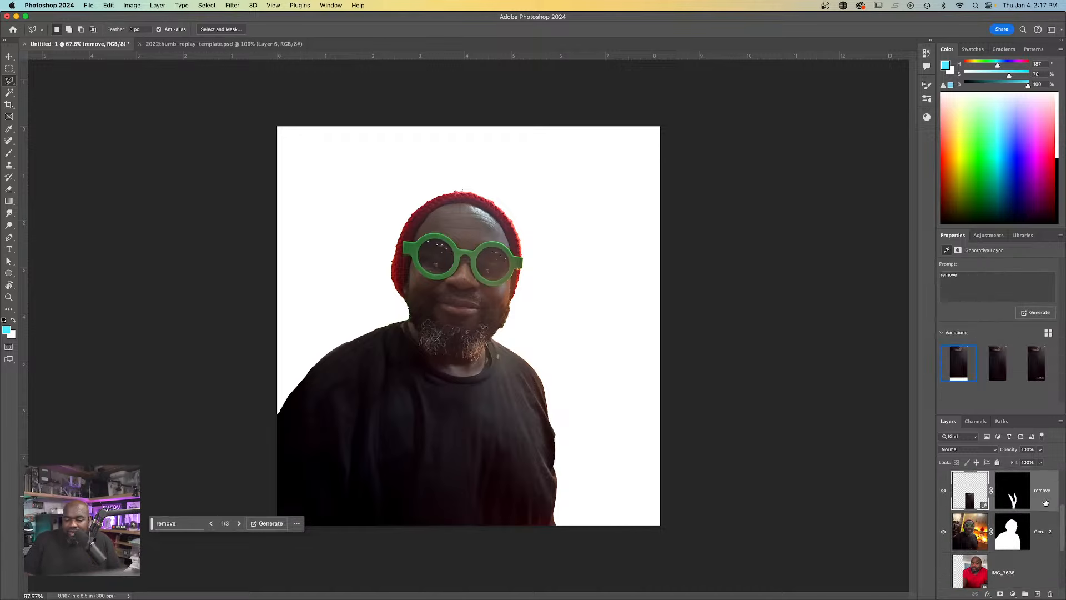
pyautogui.keyDown('shift'); pyautogui.click(1037, 530); pyautogui.keyUp('shift')
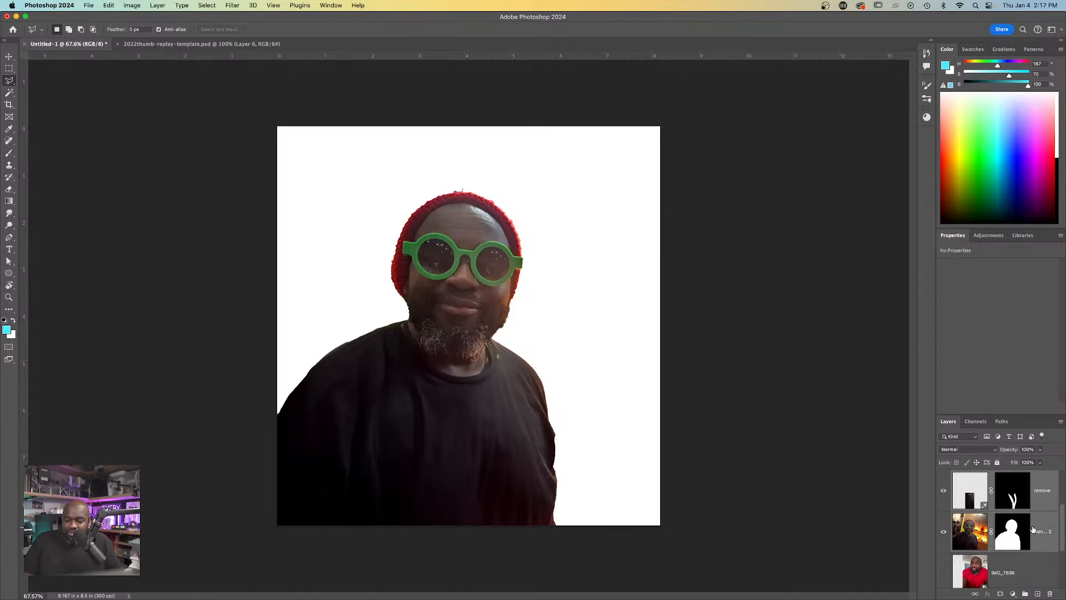
pyautogui.press('super+e')
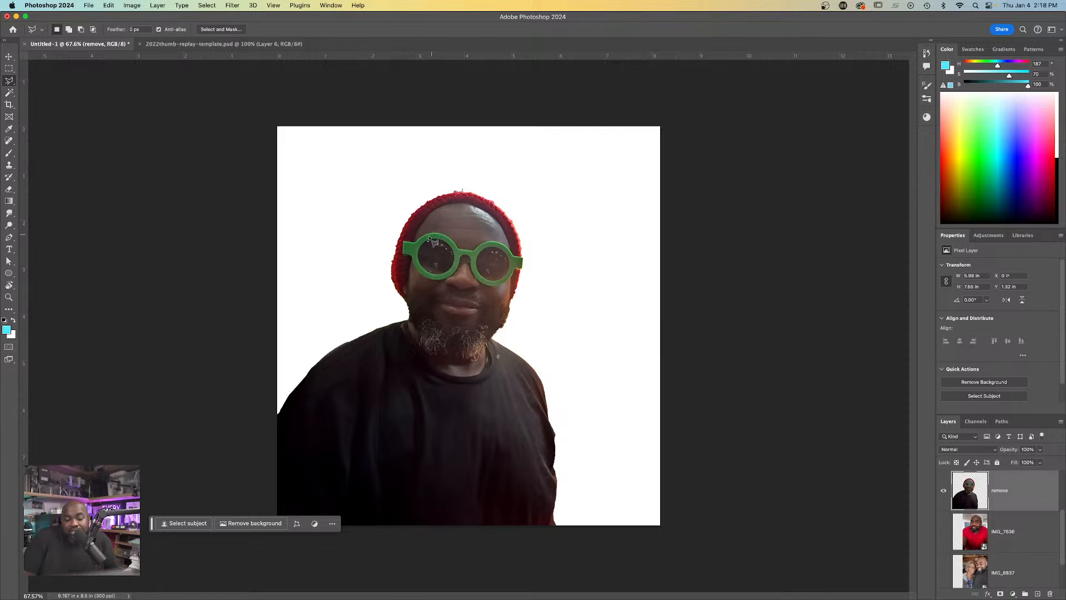
pyautogui.press('v')
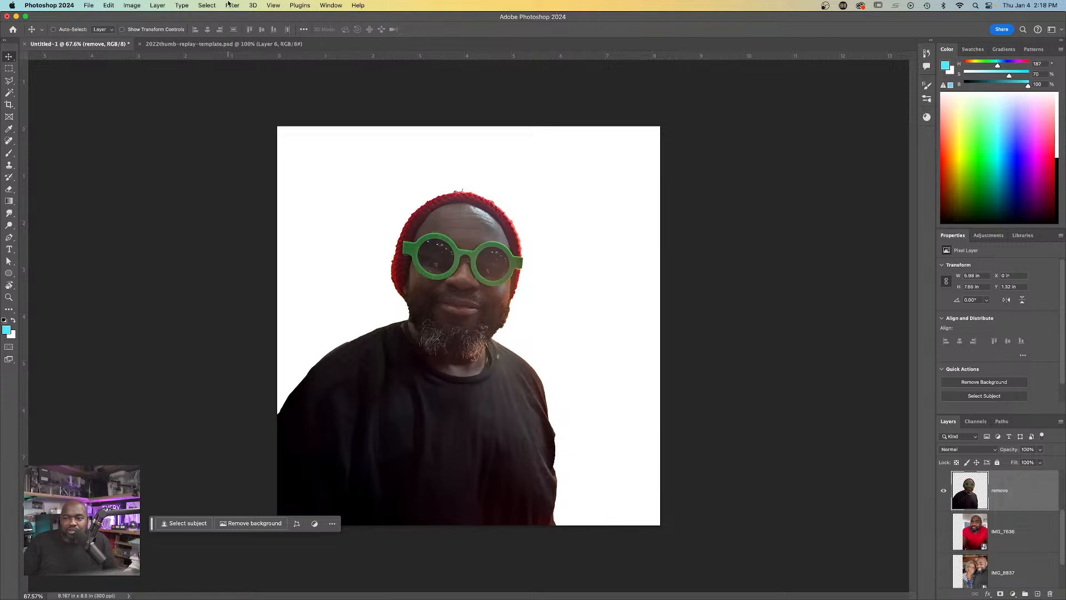
pyautogui.click(229, 5)
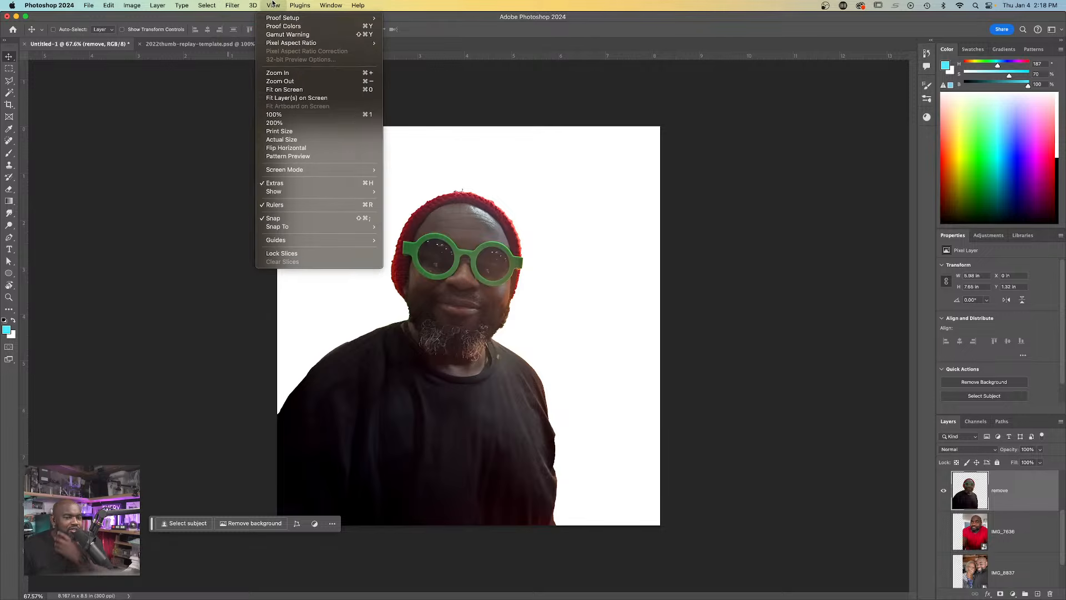
pyautogui.moveTo(212, 5)
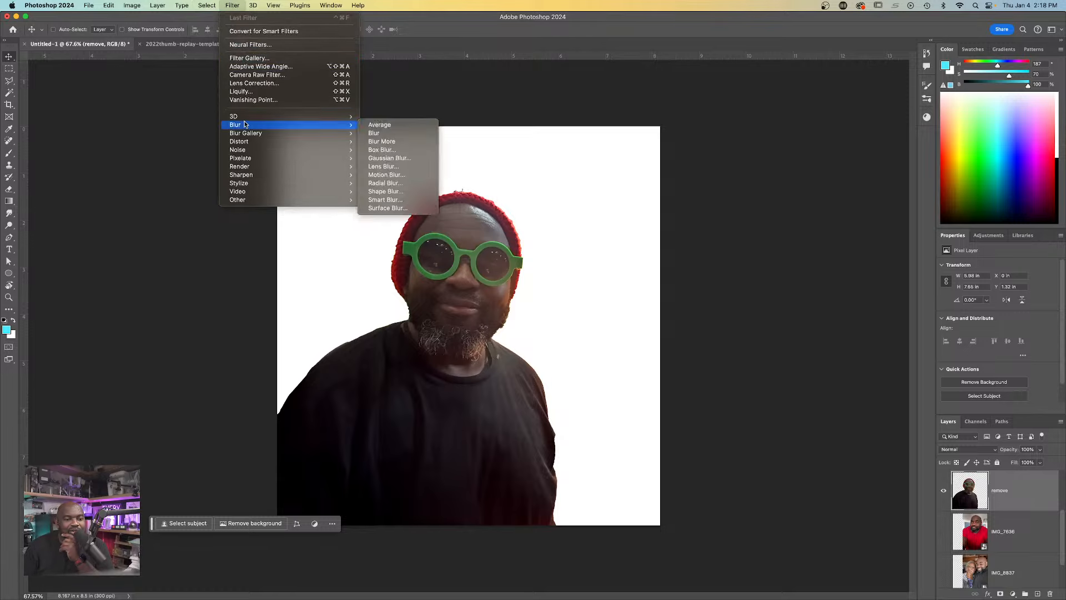
pyautogui.click(285, 84)
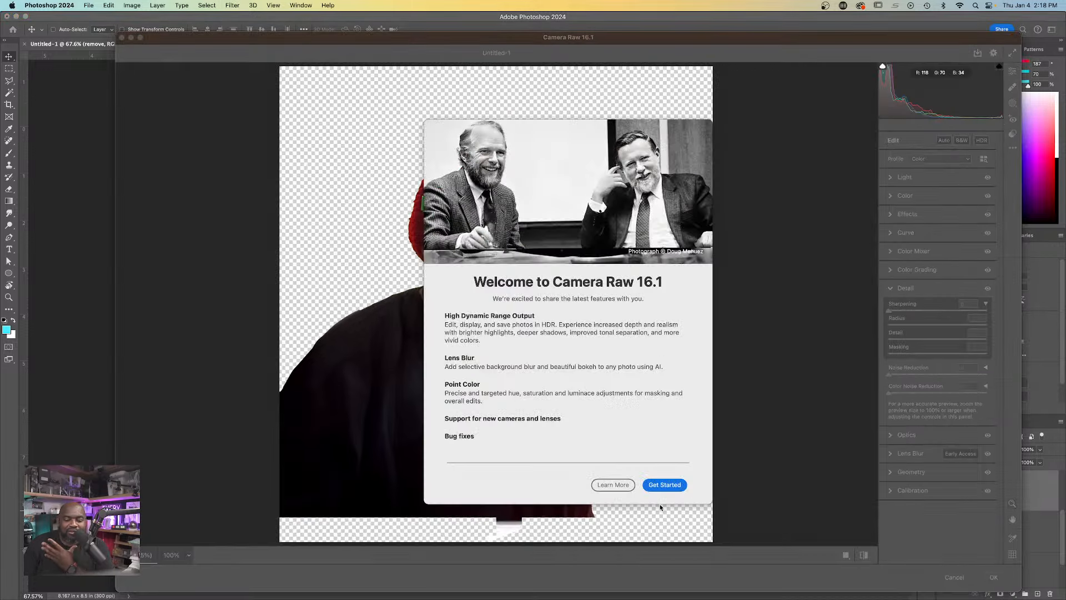
pyautogui.click(666, 486)
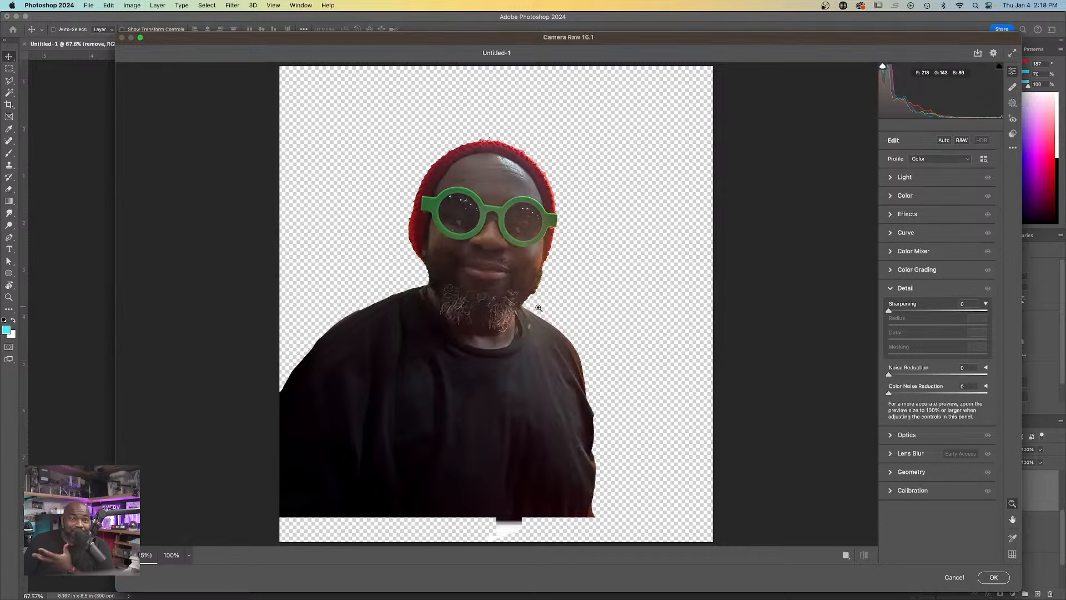
pyautogui.click(891, 177)
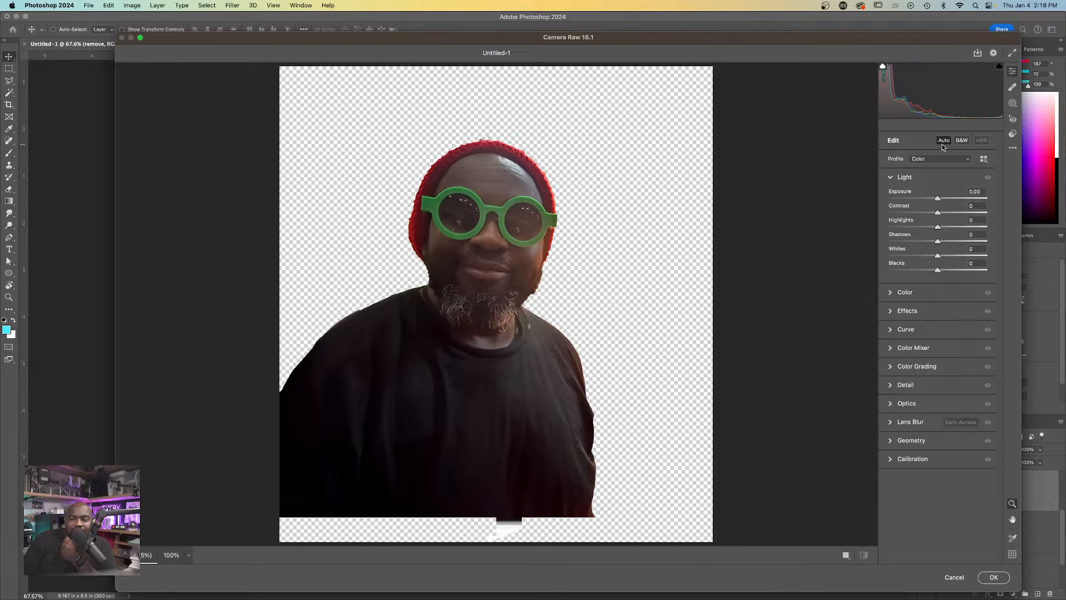
pyautogui.click(965, 578)
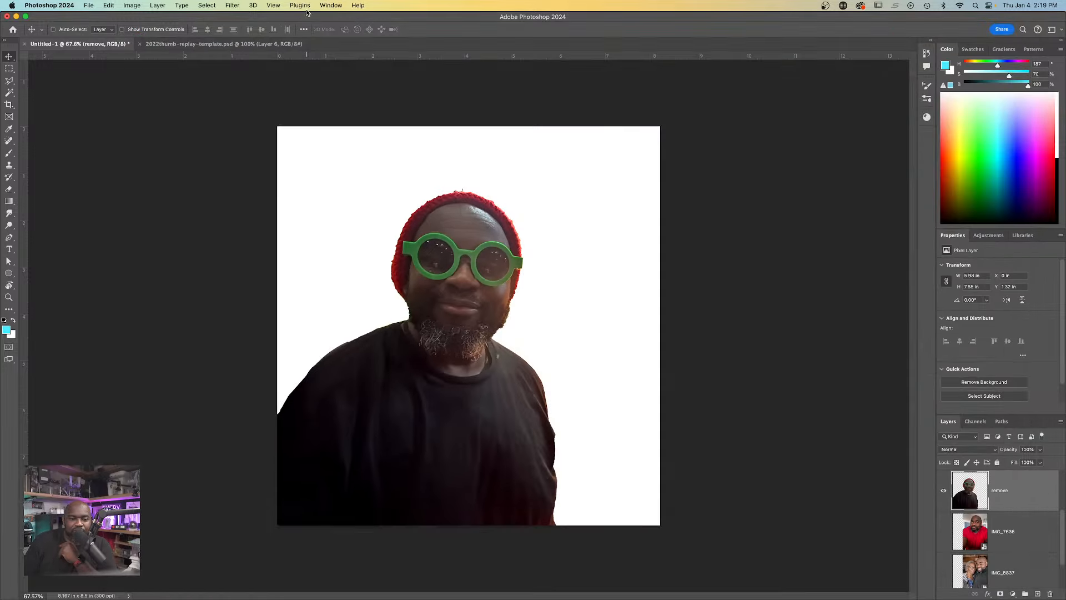
# - Open the merged portrait layer in the Camera Raw Filter and apply the Auto adjustments
pyautogui.click(233, 5)
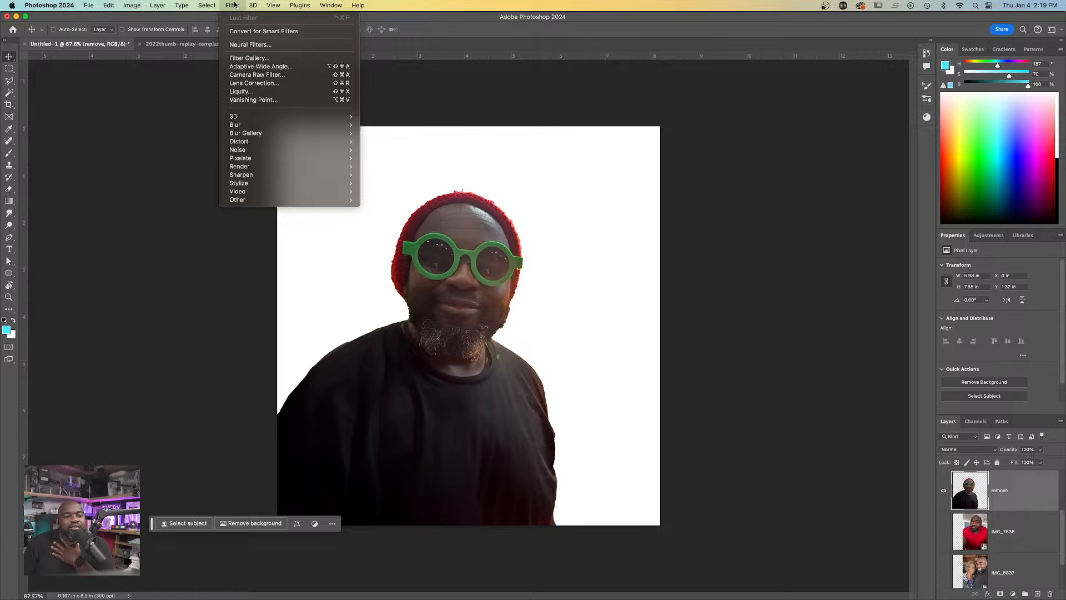
pyautogui.click(275, 76)
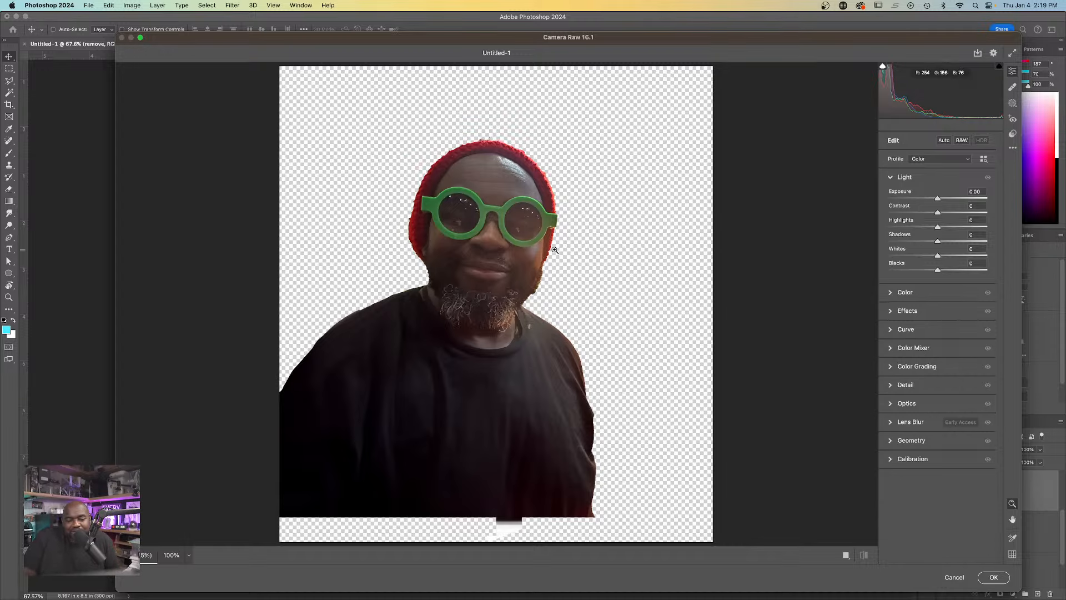
pyautogui.moveTo(470, 260); pyautogui.dragTo(396, 228)
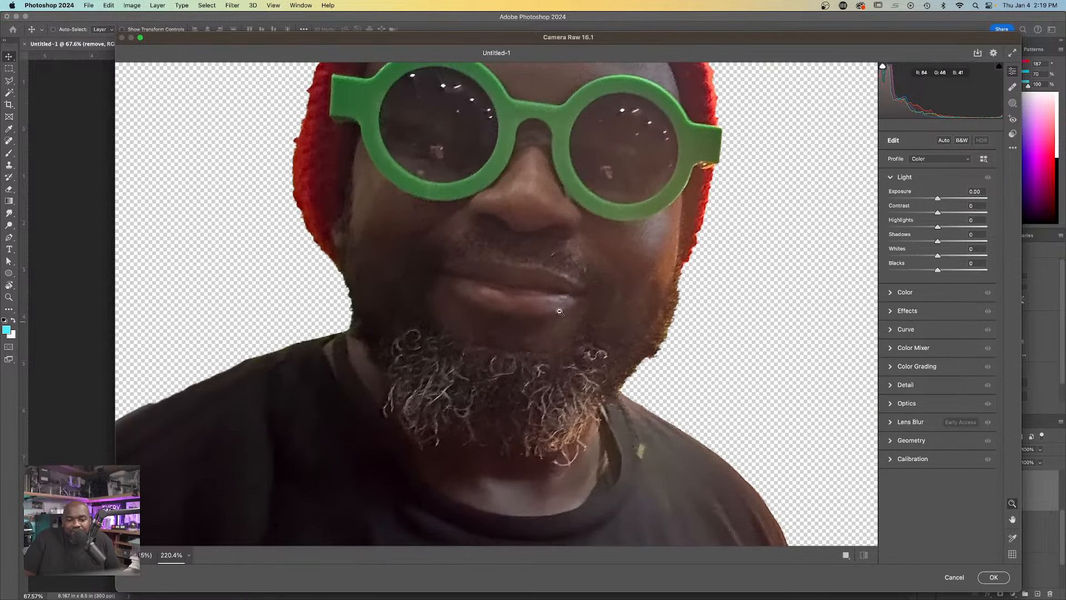
pyautogui.moveTo(478, 366); pyautogui.dragTo(428, 379)
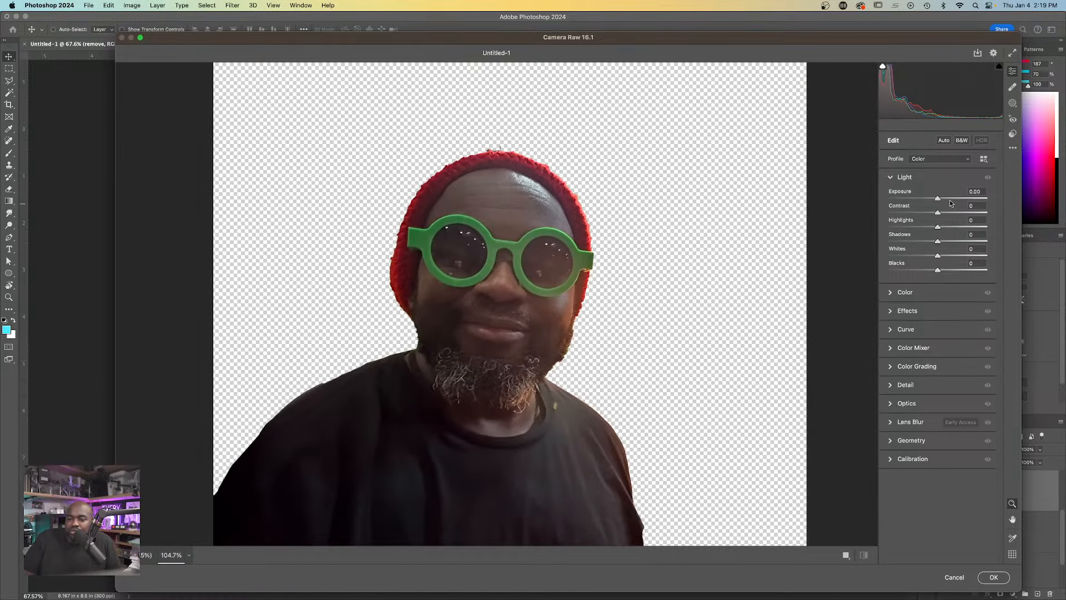
pyautogui.click(944, 140)
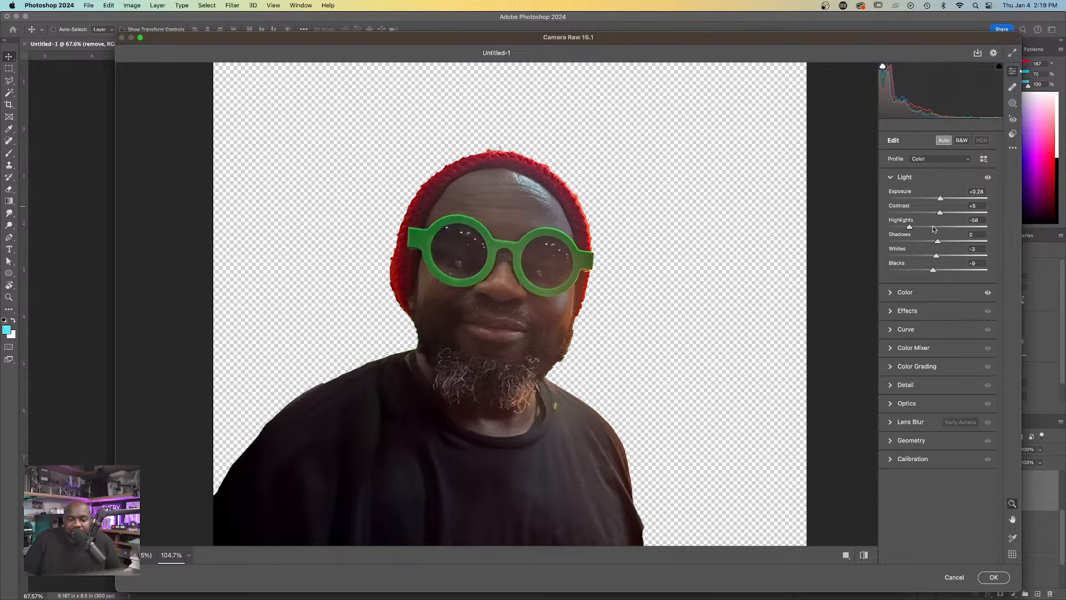
# - Set Exposure to +0.65, Shadows to +8 and Blacks to -46, plus Texture +10, Clarity +4 and Dehaze +8
pyautogui.moveTo(941, 199); pyautogui.dragTo(944, 198)
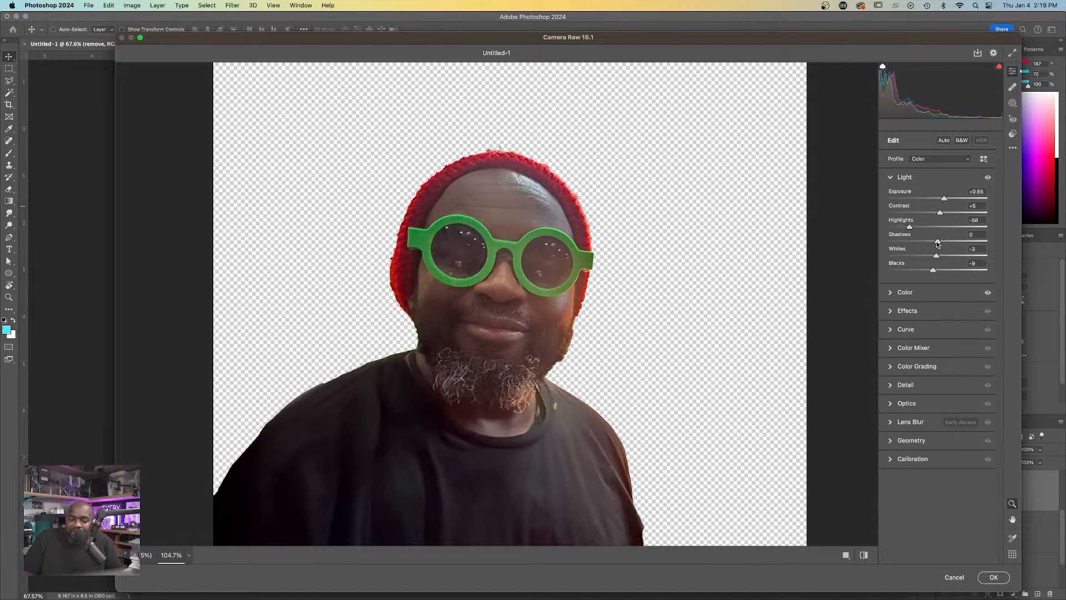
pyautogui.moveTo(937, 243); pyautogui.dragTo(922, 272)
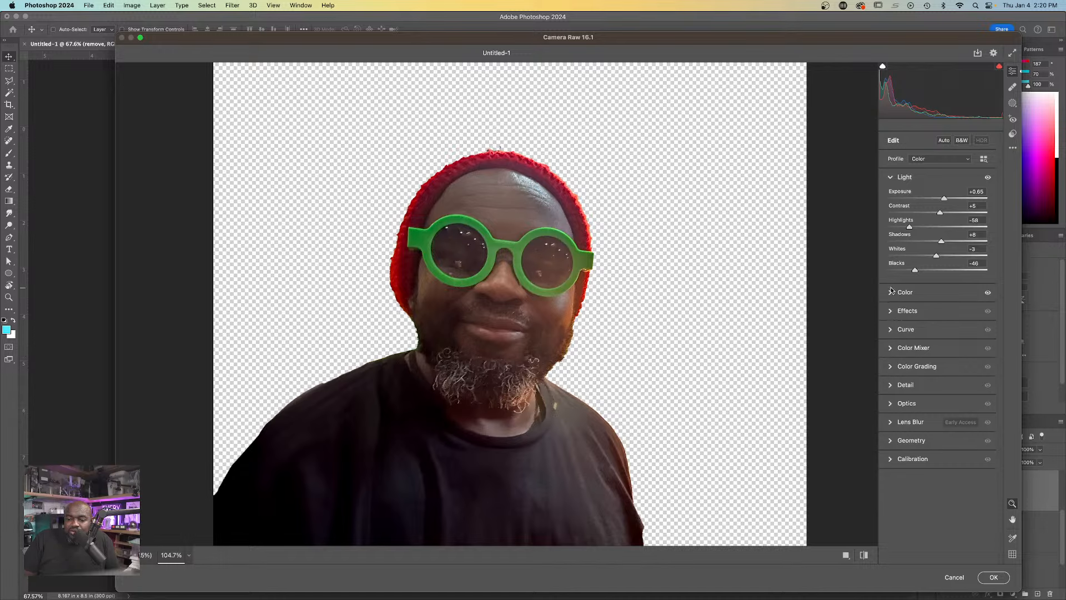
pyautogui.click(893, 312)
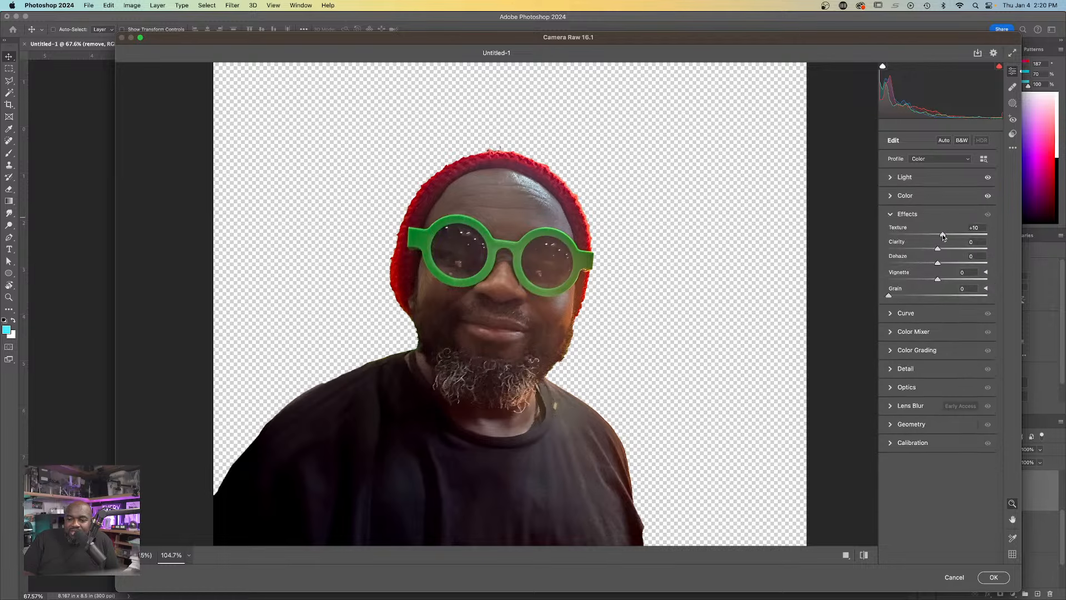
pyautogui.moveTo(937, 249); pyautogui.dragTo(939, 272)
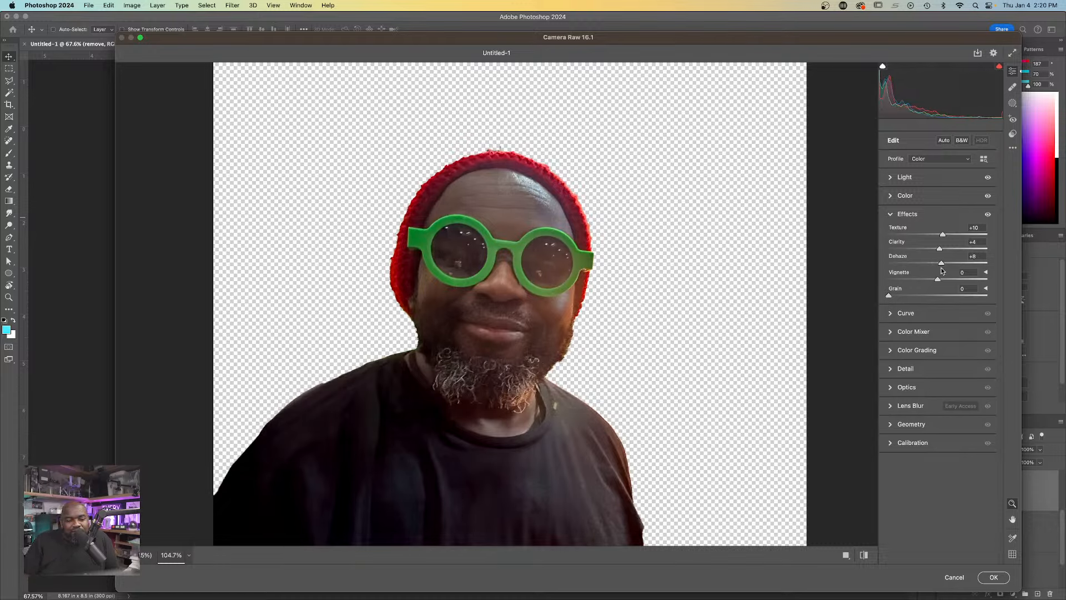
# - Sharpen the portrait with Sharpening 117, Radius 1.4, Detail 27 and Masking 33
pyautogui.click(892, 369)
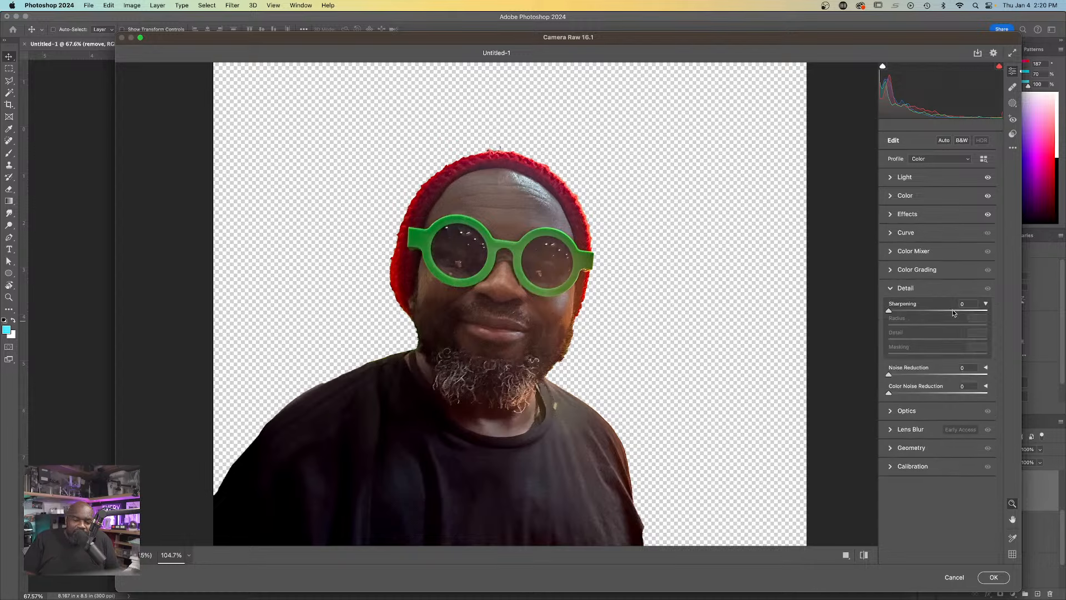
pyautogui.moveTo(953, 314)
pyautogui.mouseDown()
pyautogui.moveTo(942, 315)
pyautogui.moveTo(960, 315)
pyautogui.mouseUp()
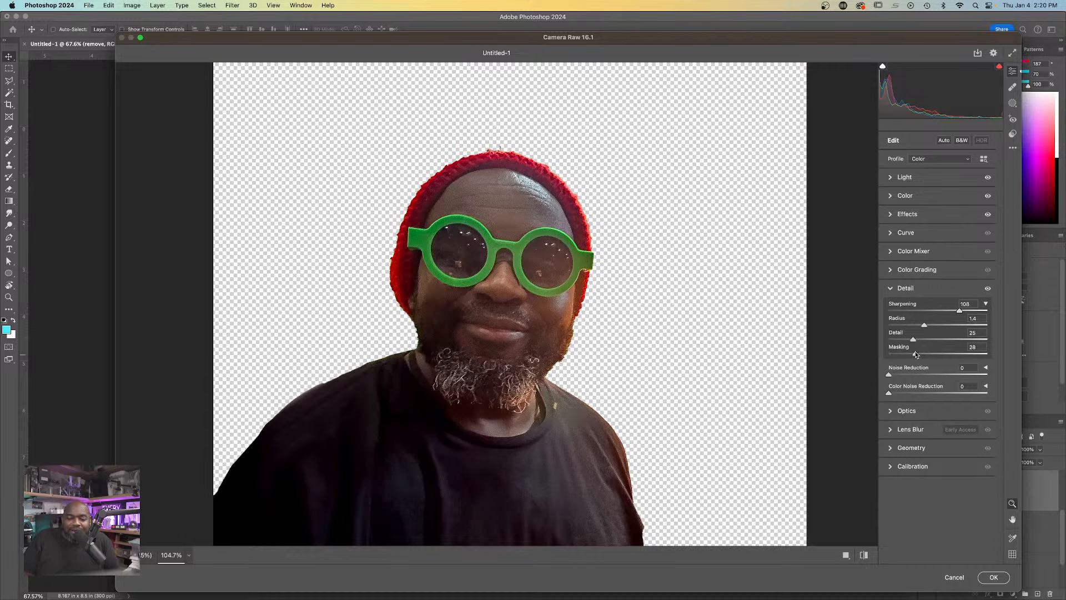
pyautogui.moveTo(926, 354); pyautogui.dragTo(921, 354)
pyautogui.moveTo(962, 310); pyautogui.dragTo(966, 313)
# - Toggle the Detail adjustments off and on repeatedly to compare the portrait with and without sharpening
pyautogui.click(988, 289)
pyautogui.click(988, 289)
pyautogui.click(988, 289)
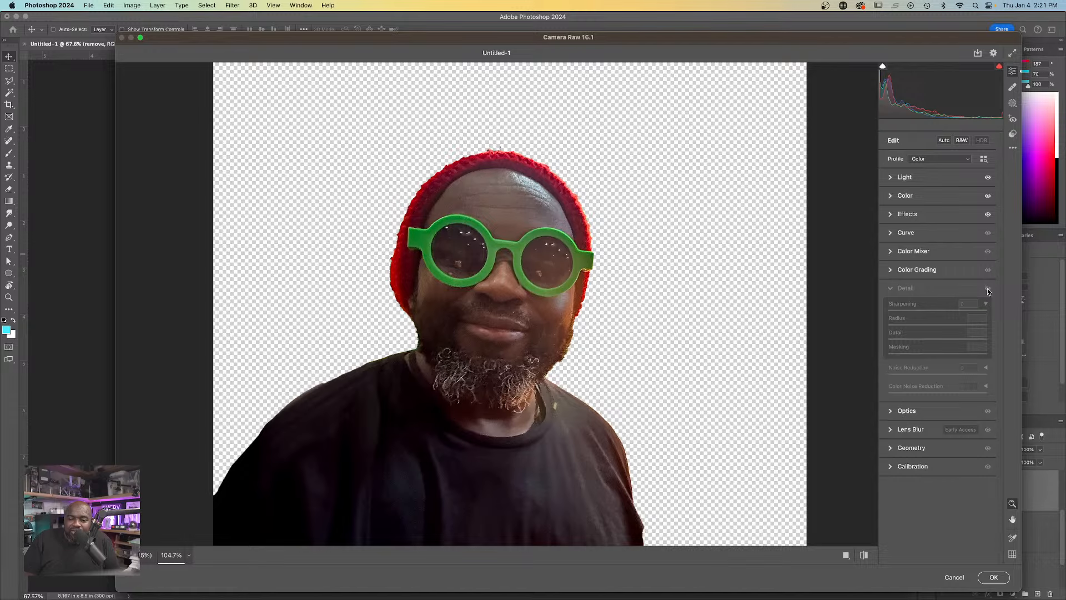
pyautogui.click(988, 289)
pyautogui.click(988, 290)
pyautogui.click(988, 289)
pyautogui.click(988, 290)
pyautogui.click(988, 289)
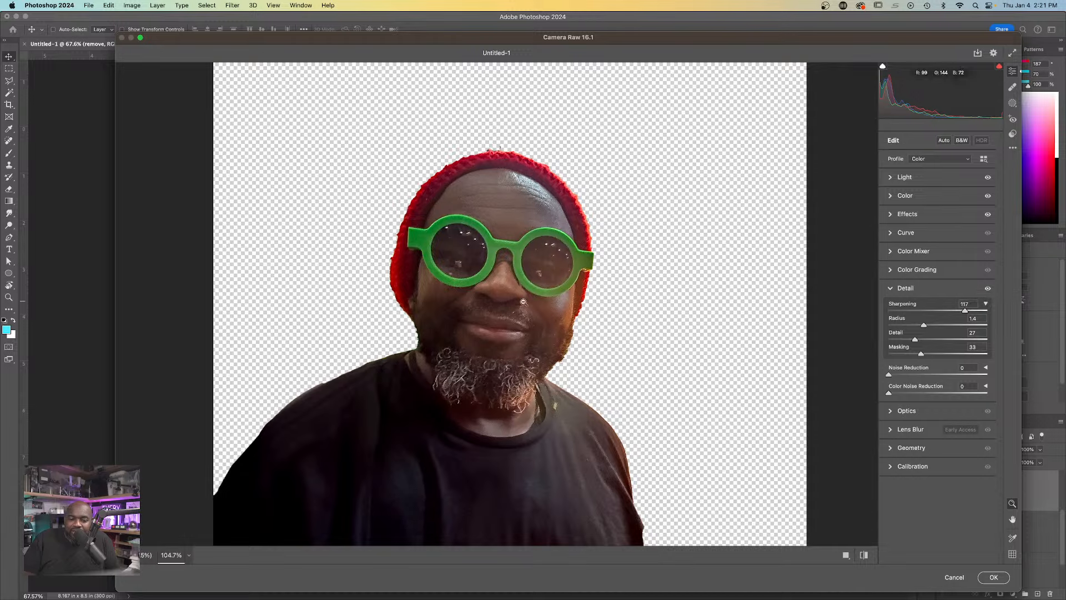
# - Refine the portrait's sharpening to Sharpening 97, Radius 1.0, Detail 30 and Masking 19
pyautogui.moveTo(473, 290); pyautogui.dragTo(564, 289)
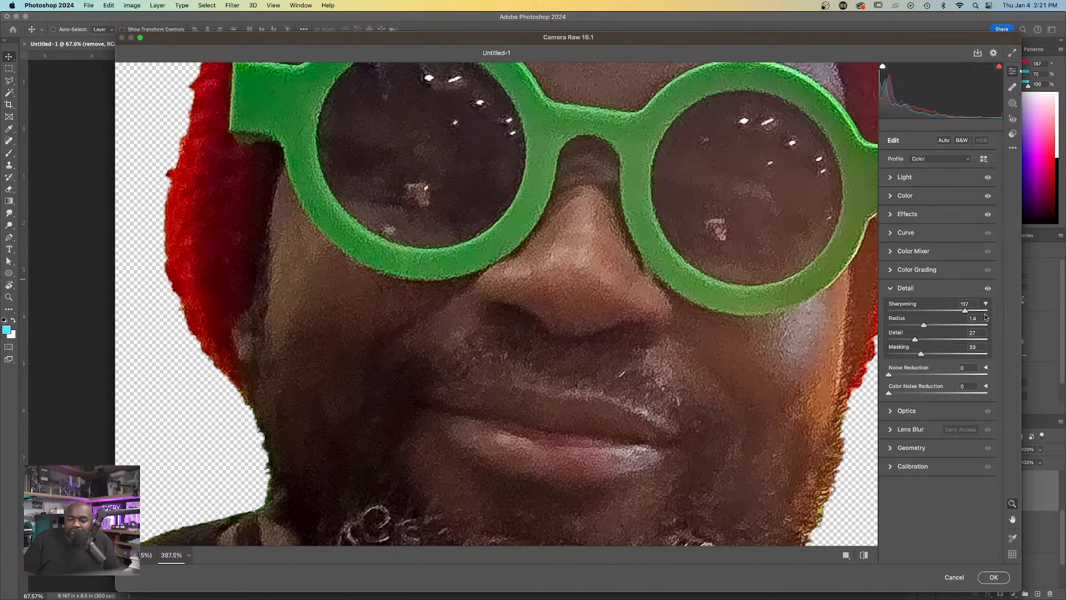
pyautogui.moveTo(963, 313); pyautogui.dragTo(952, 311)
pyautogui.moveTo(914, 355)
pyautogui.mouseDown()
pyautogui.moveTo(917, 326)
pyautogui.moveTo(890, 342)
pyautogui.moveTo(912, 342)
pyautogui.mouseUp()
pyautogui.moveTo(667, 344); pyautogui.dragTo(589, 363)
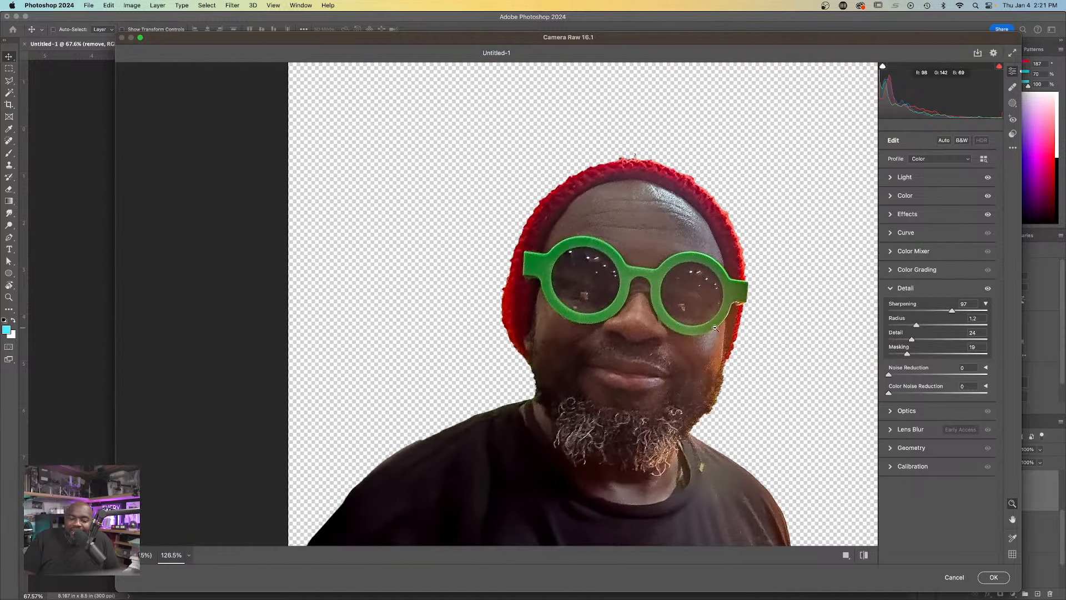
pyautogui.click(927, 324)
pyautogui.press('Down')
pyautogui.press('Down')
pyautogui.press('Down')
pyautogui.press('Down')
pyautogui.press('Down')
pyautogui.press('Down')
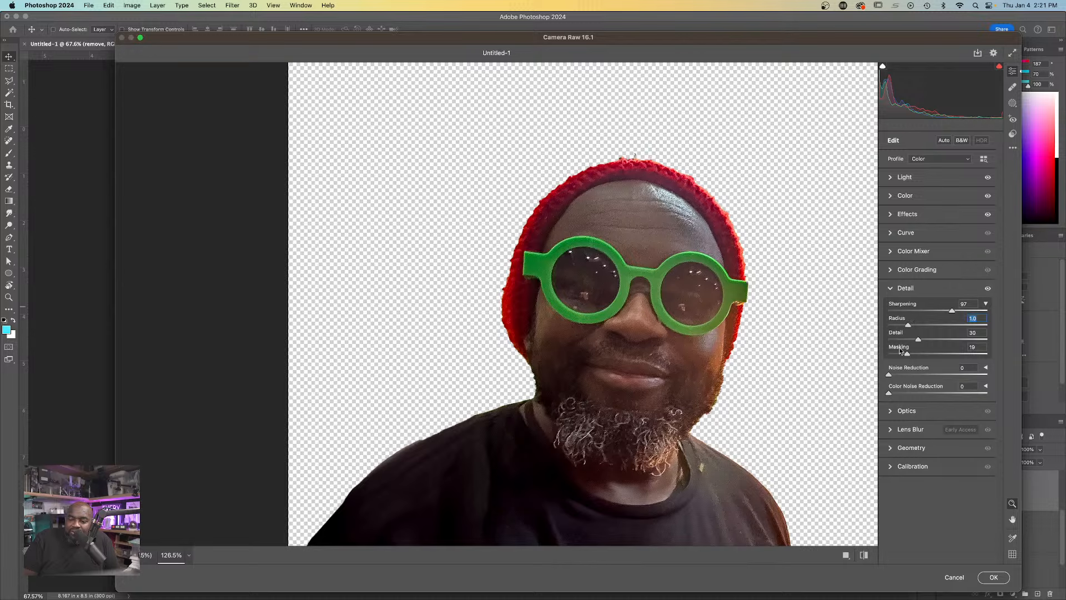
# - Add Grain at 30 to the portrait and apply the Camera Raw Filter
pyautogui.click(892, 213)
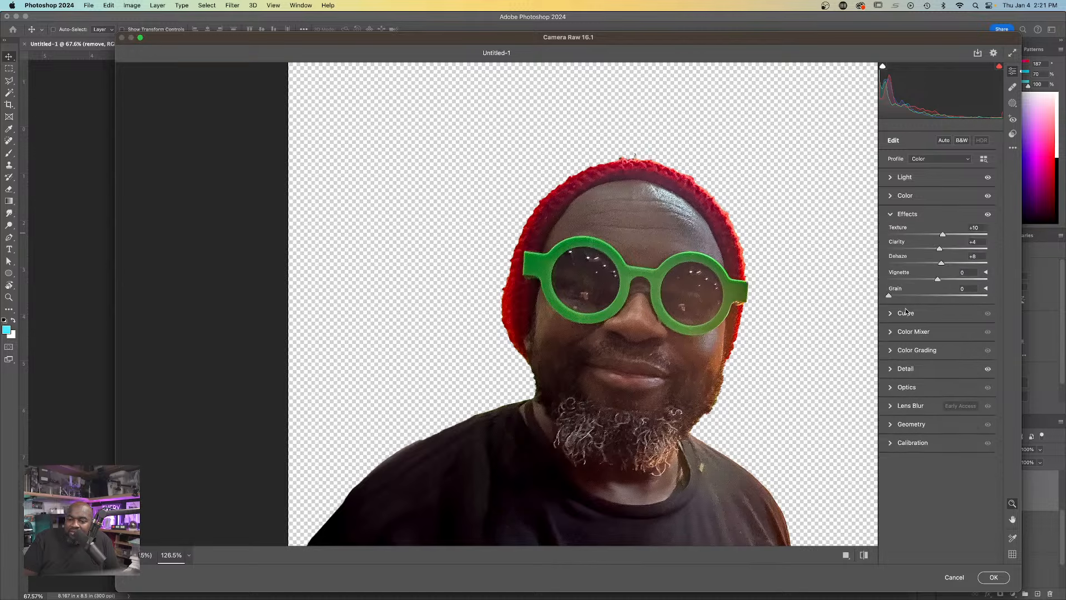
pyautogui.moveTo(925, 292)
pyautogui.mouseDown()
pyautogui.moveTo(933, 299)
pyautogui.moveTo(919, 298)
pyautogui.mouseUp()
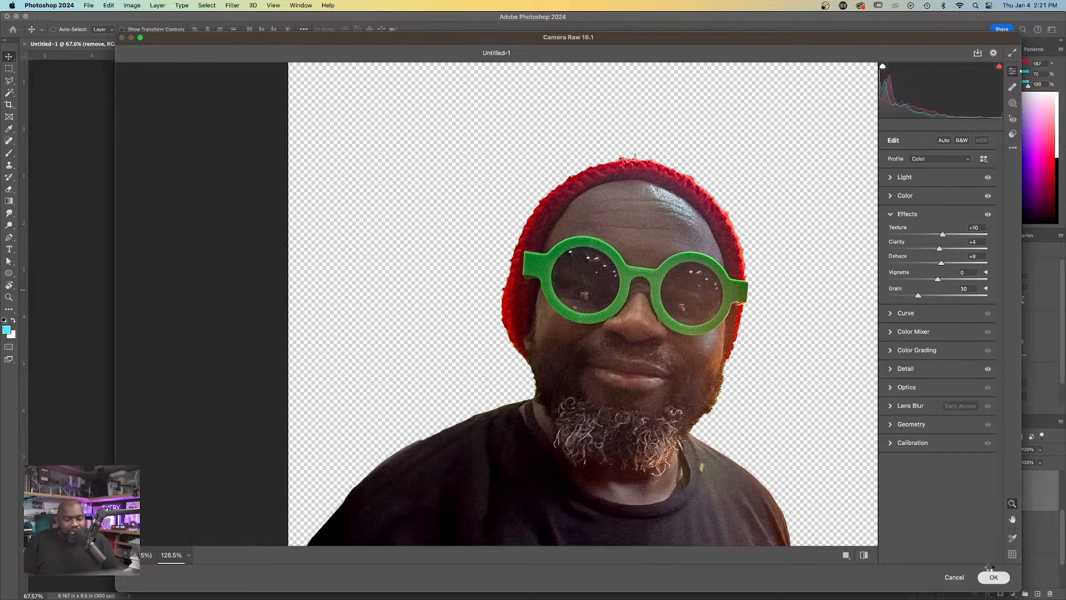
pyautogui.click(991, 577)
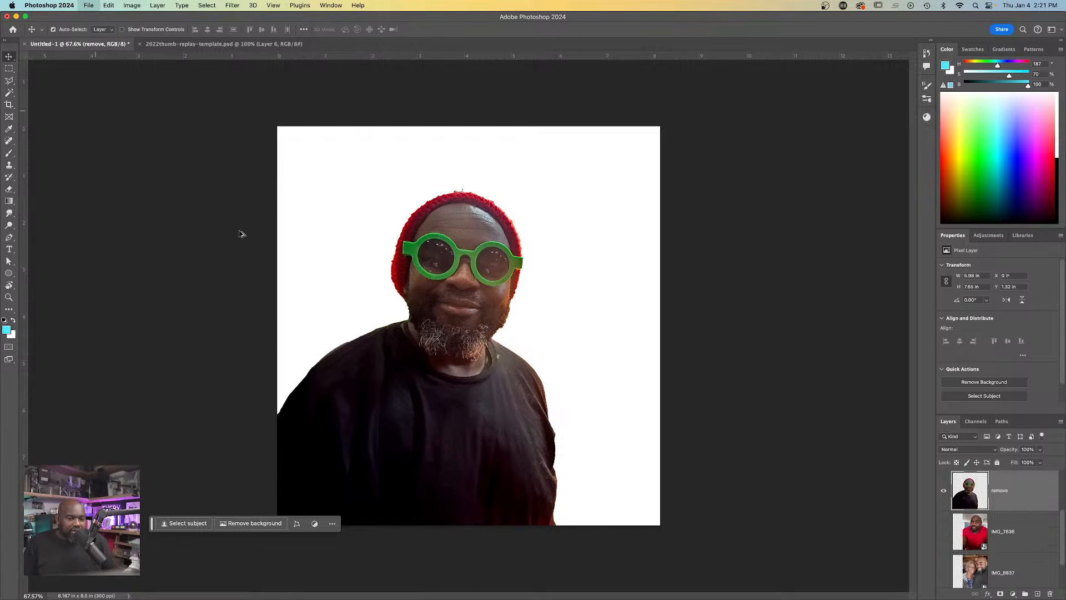
# - Save a copy of the portrait document to Creative Cloud under the name Me
pyautogui.press('super+alt+s')
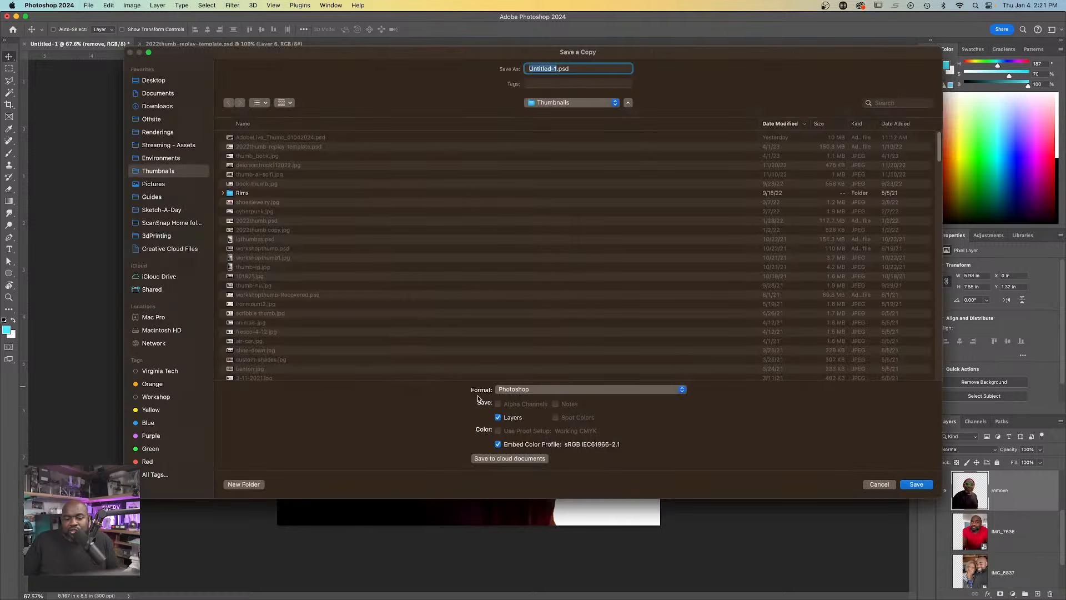
pyautogui.click(498, 458)
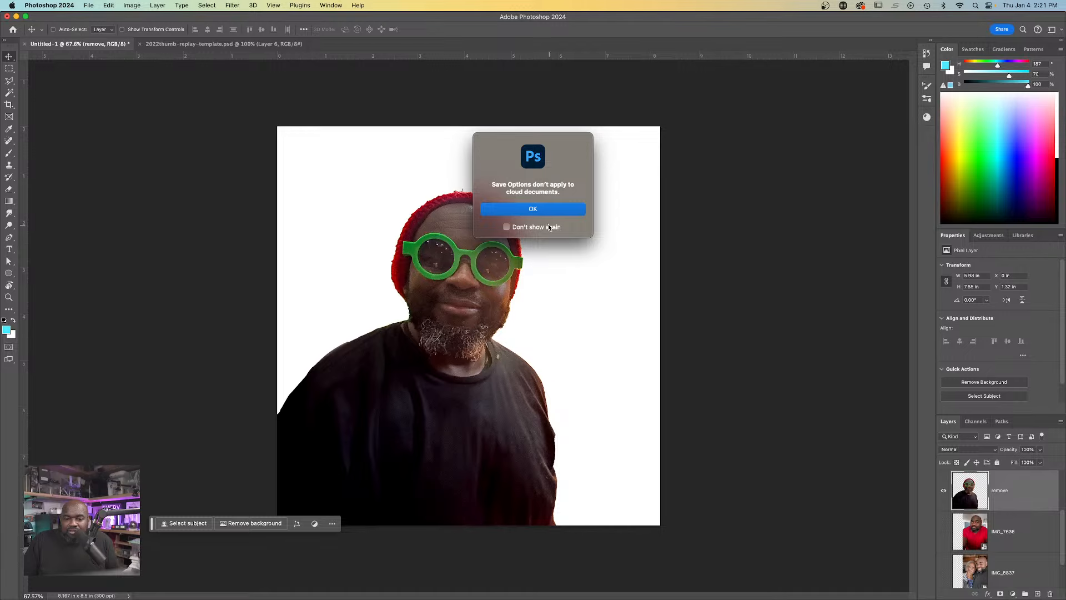
pyautogui.click(530, 209)
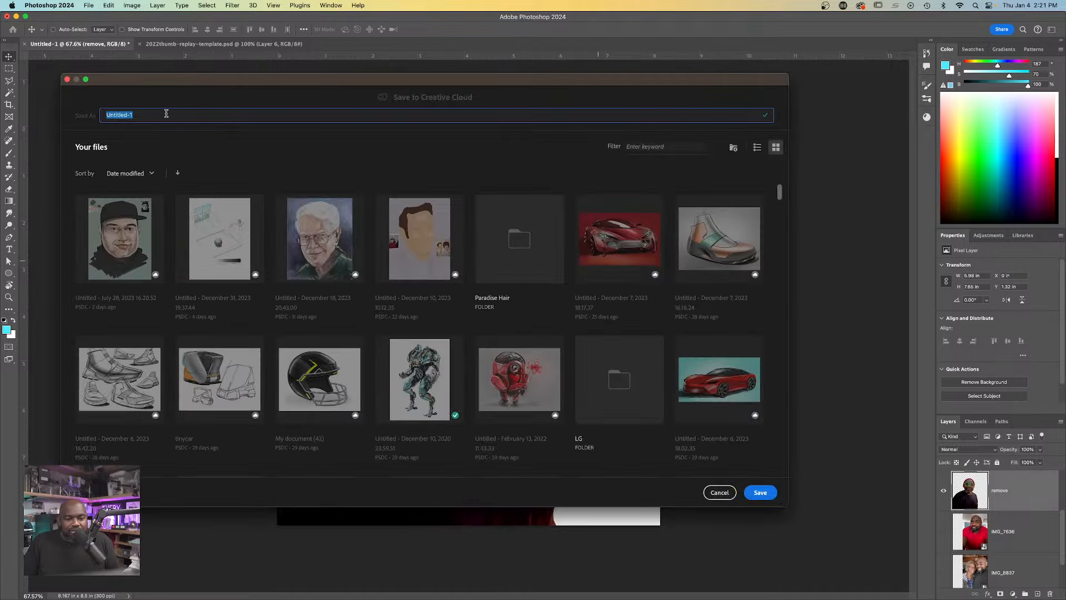
pyautogui.write('Me')
pyautogui.click(759, 492)
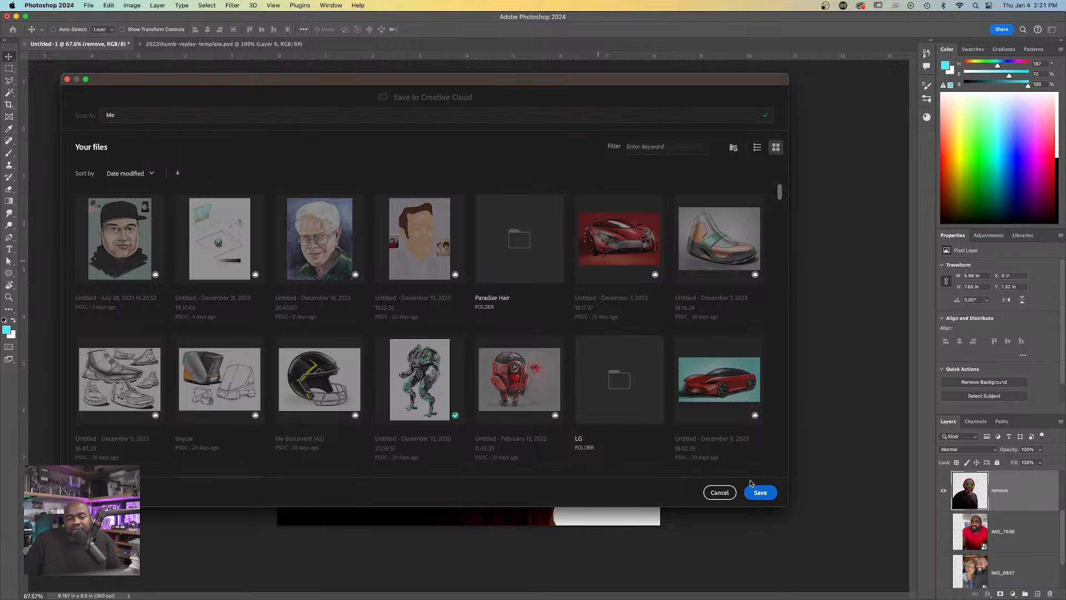
pyautogui.moveTo(578, 597)
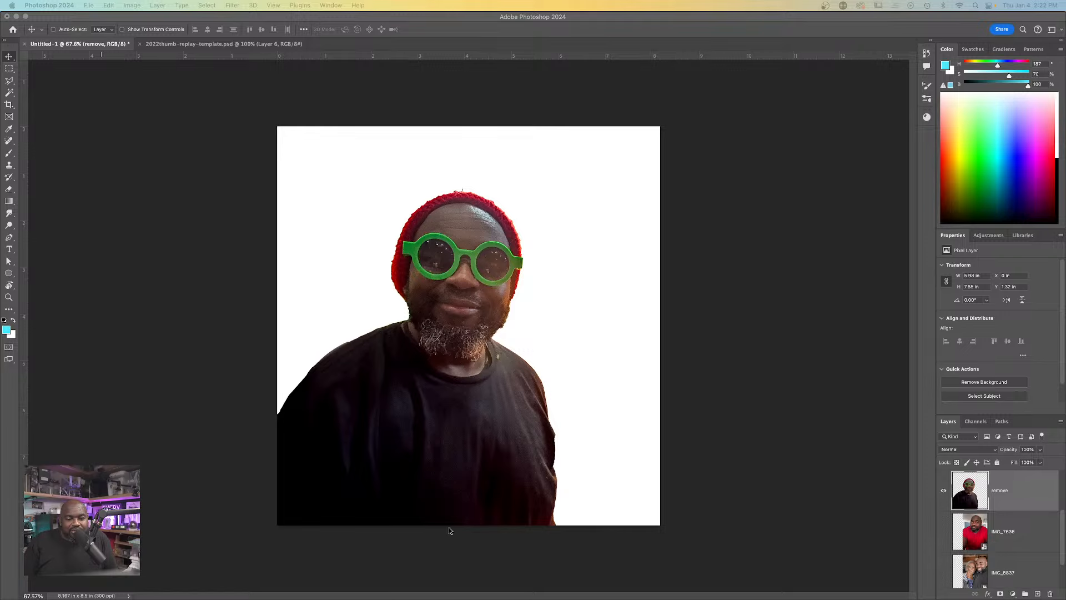
pyautogui.moveTo(429, 598)
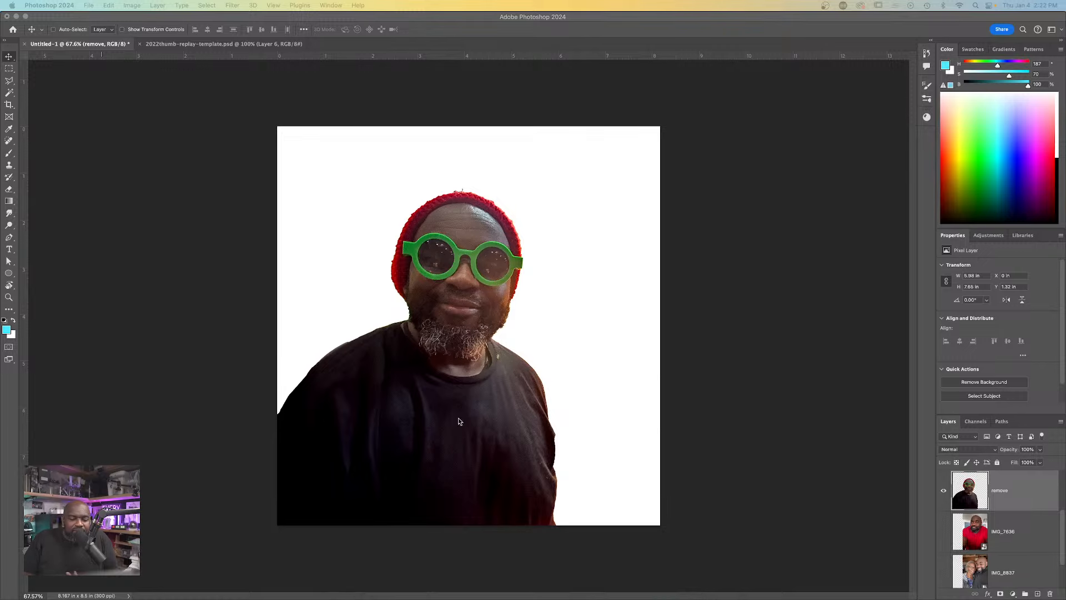
pyautogui.click(455, 373)
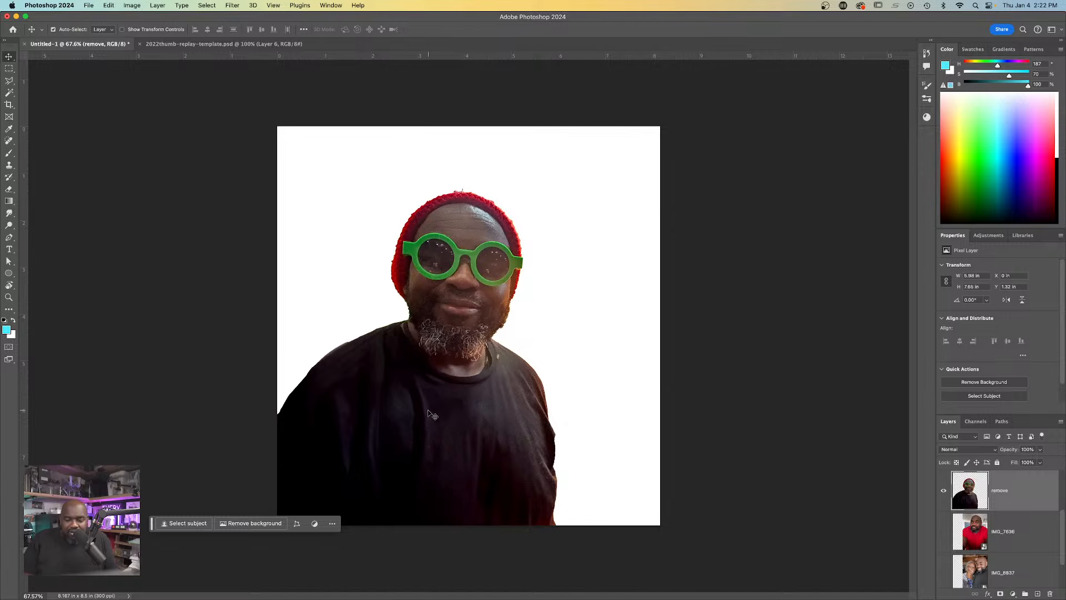
pyautogui.moveTo(409, 427); pyautogui.dragTo(438, 435)
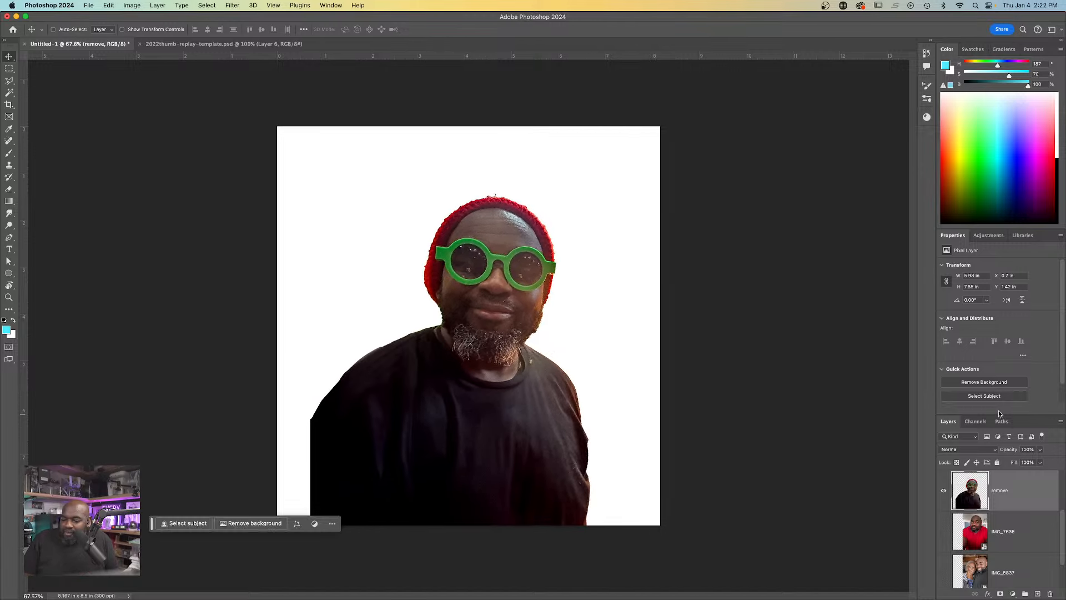
pyautogui.press('super+z')
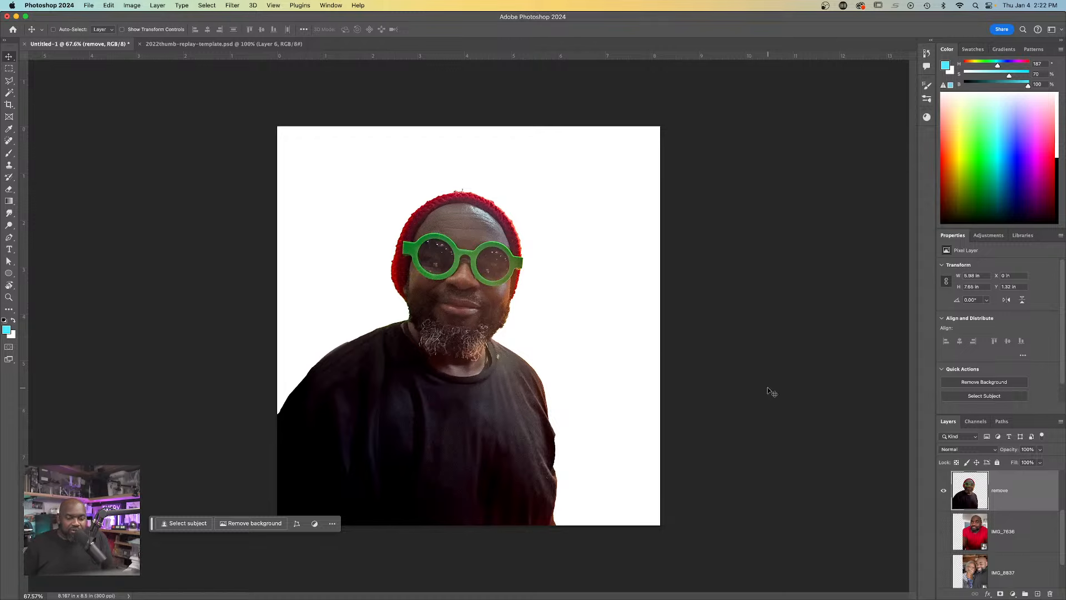
pyautogui.moveTo(430, 383); pyautogui.dragTo(489, 444)
pyautogui.press('super+z')
# - Scale the portrait layer up proportionally to about 6.6 by 8.4 in, keeping it against the canvas's left edge
pyautogui.press('super+t')
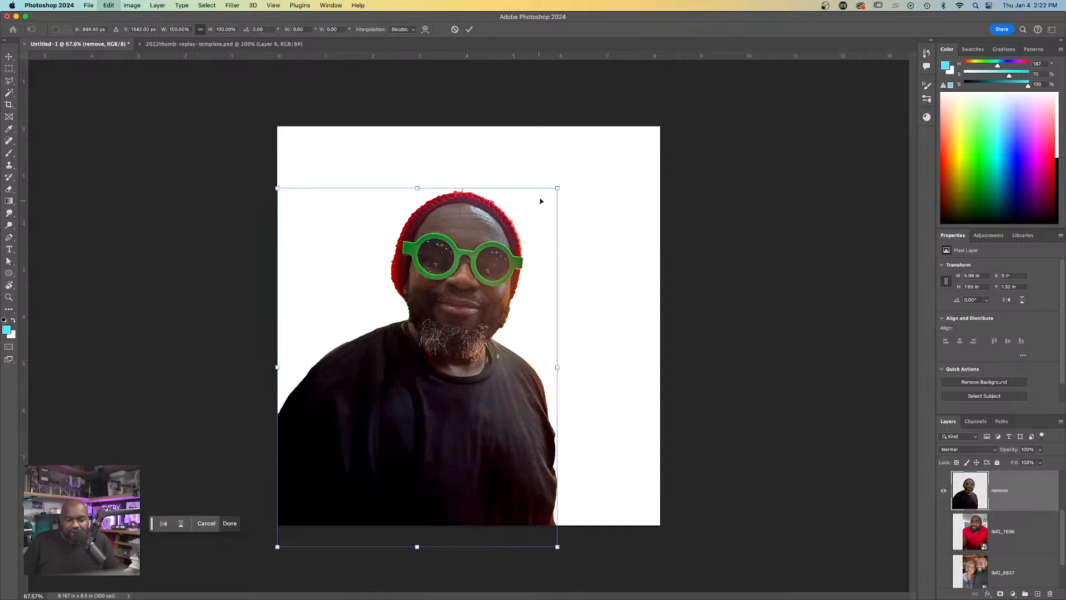
pyautogui.moveTo(559, 191); pyautogui.dragTo(606, 159)
pyautogui.moveTo(459, 401); pyautogui.dragTo(459, 407)
pyautogui.press('Return')
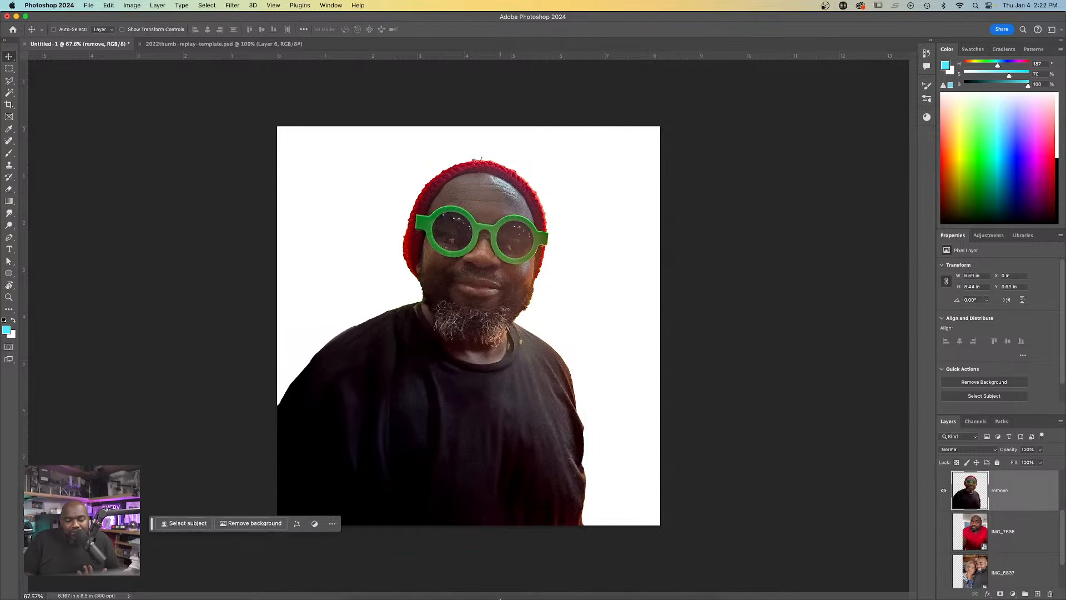
# - Switch to Adobe Express in Chrome and create a blank Instagram square post from scratch
pyautogui.click(518, 589)
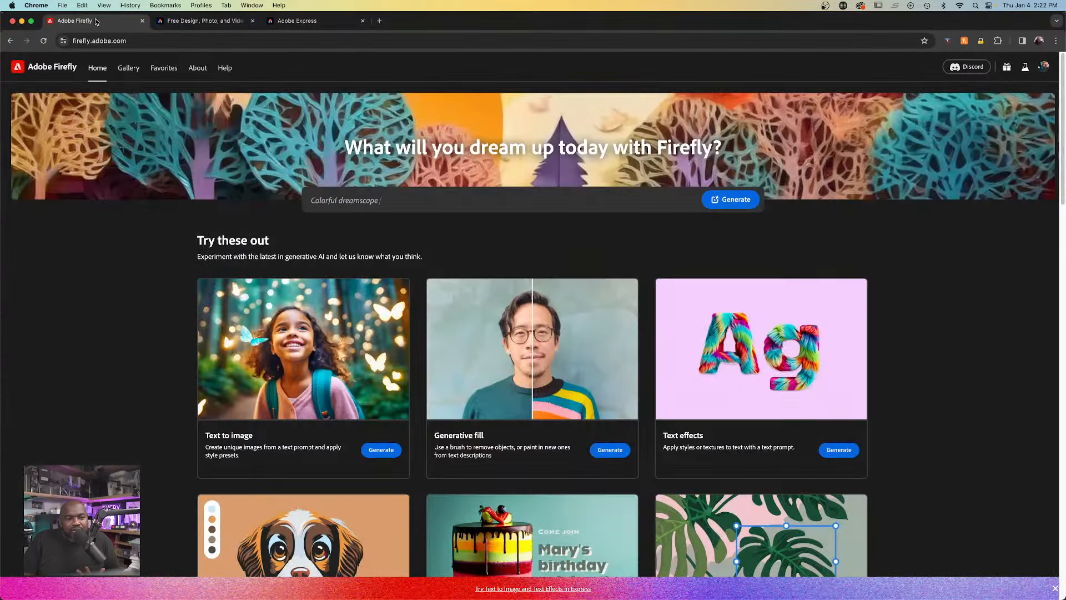
pyautogui.click(312, 23)
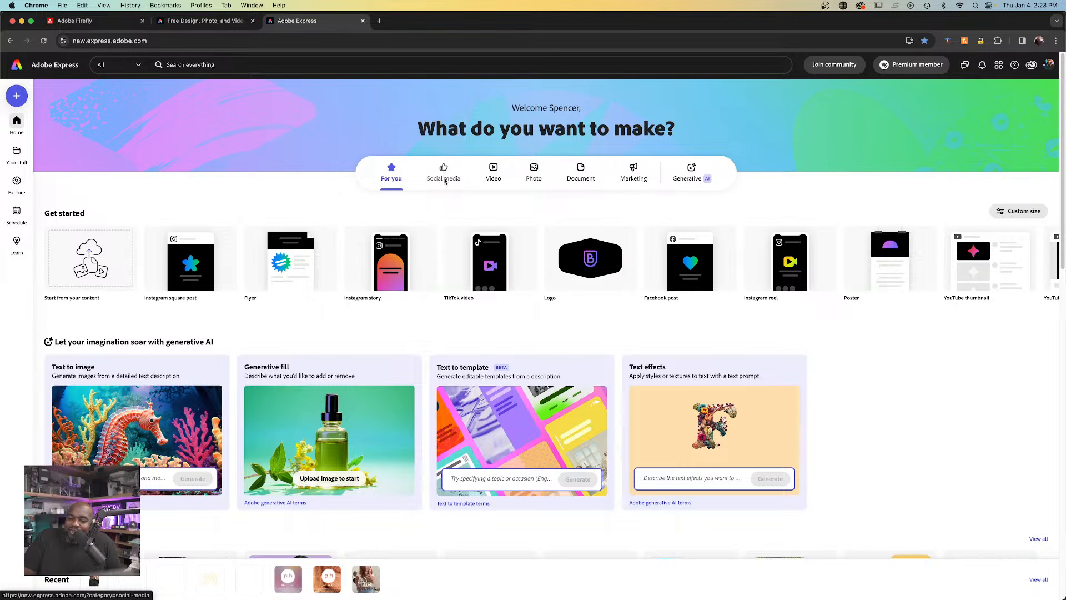
pyautogui.moveTo(635, 263)
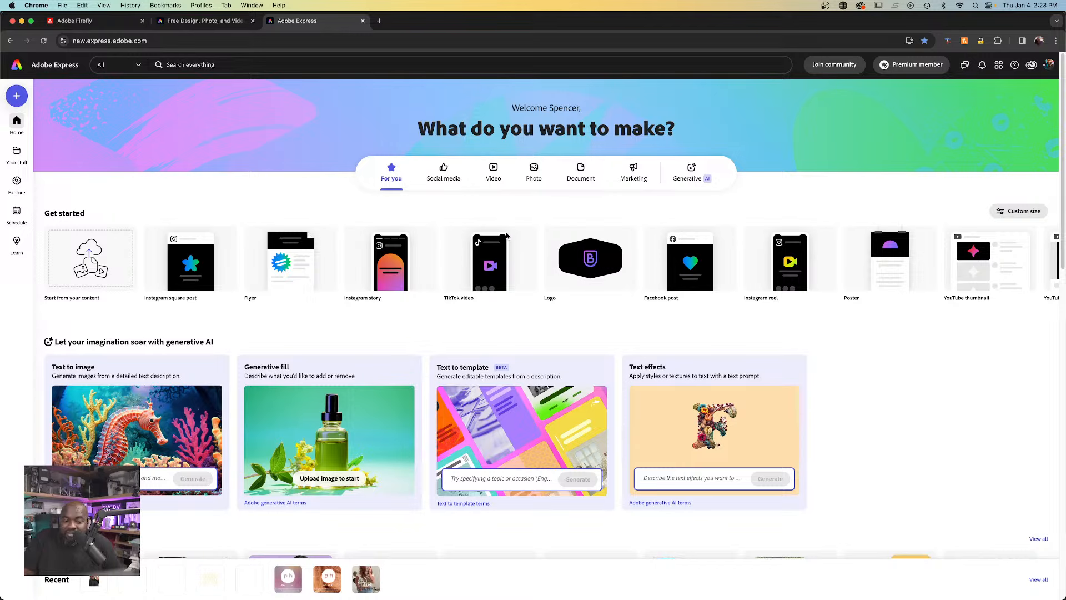
pyautogui.moveTo(216, 282)
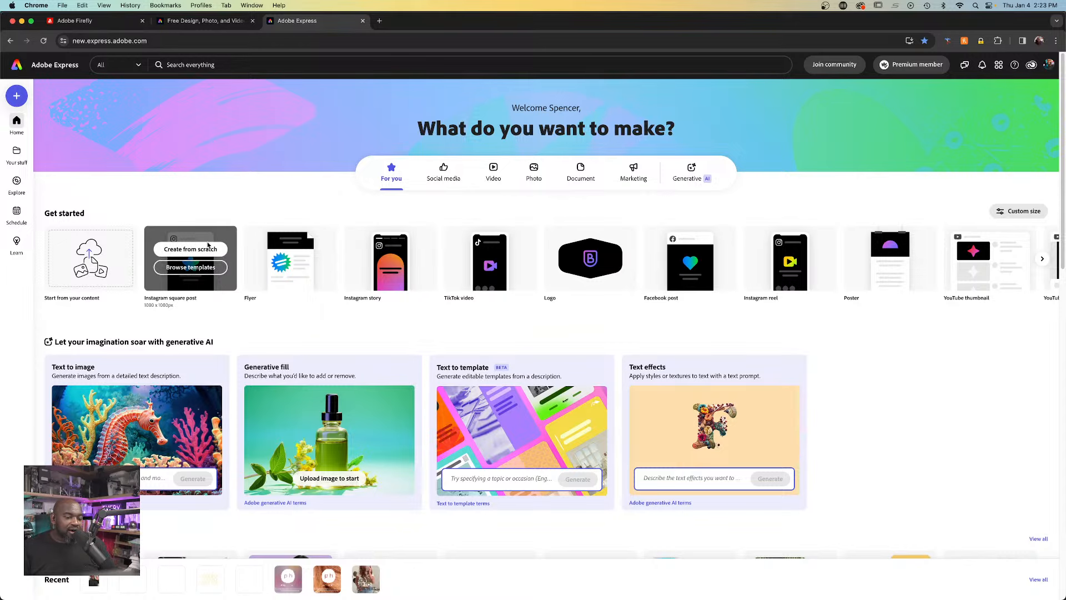
pyautogui.click(193, 250)
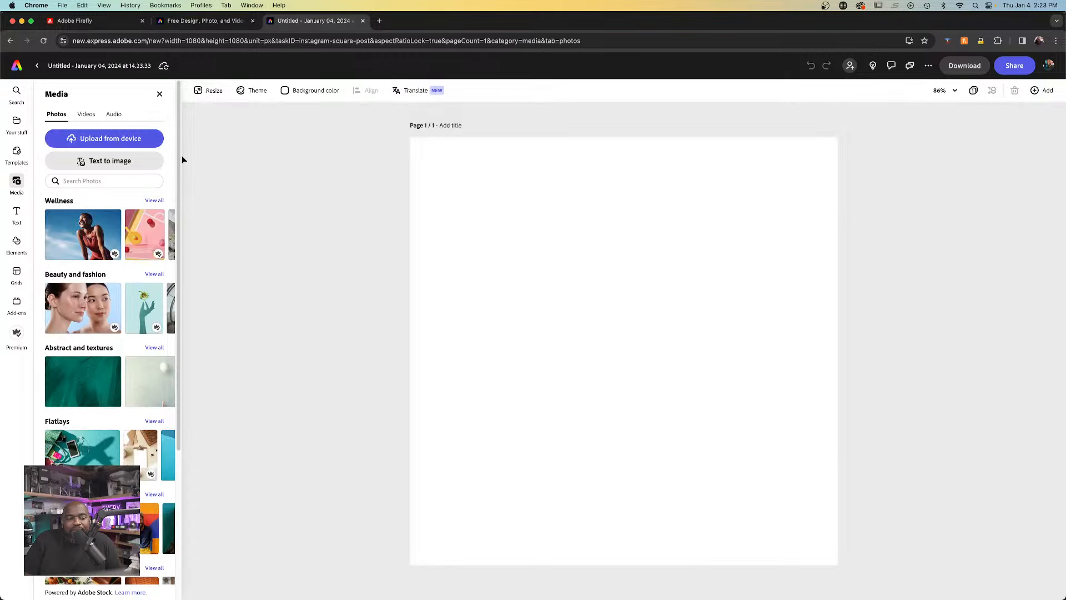
# - Place the saved portrait cloud document from your own files onto the blank page
pyautogui.click(17, 122)
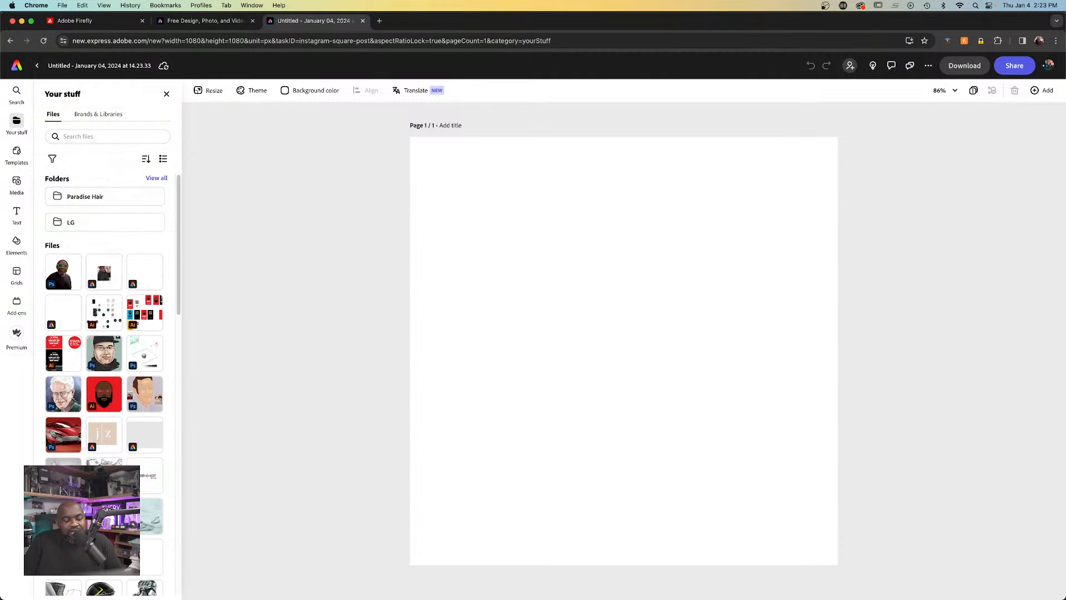
pyautogui.moveTo(178, 298); pyautogui.dragTo(200, 273)
pyautogui.click(75, 282)
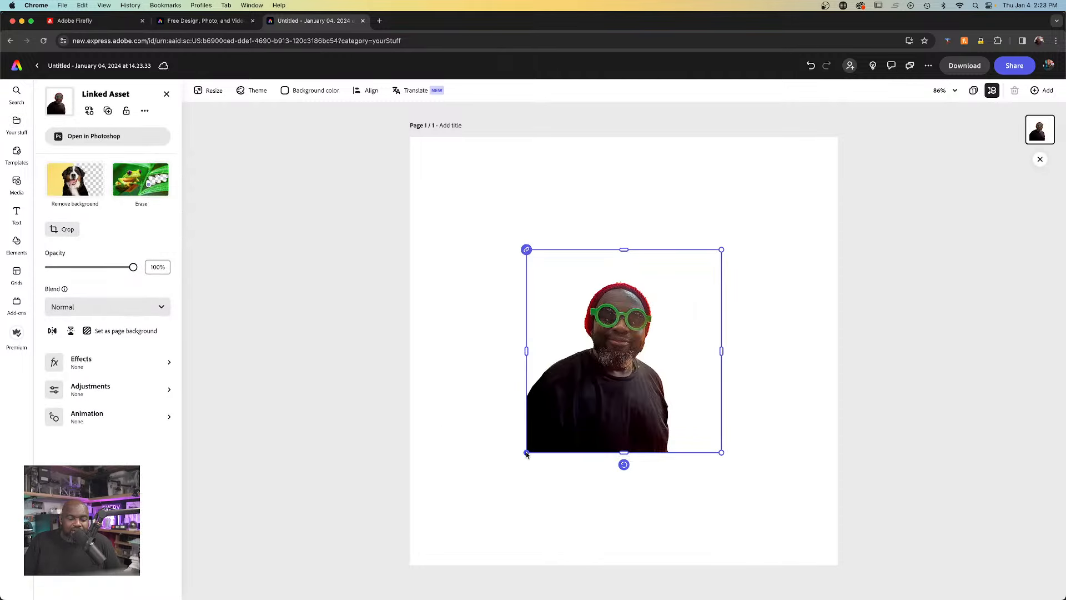
# - Enlarge the placed portrait proportionally until it spans the full width of the page
pyautogui.moveTo(526, 454); pyautogui.dragTo(410, 573)
pyautogui.moveTo(722, 250); pyautogui.dragTo(854, 142)
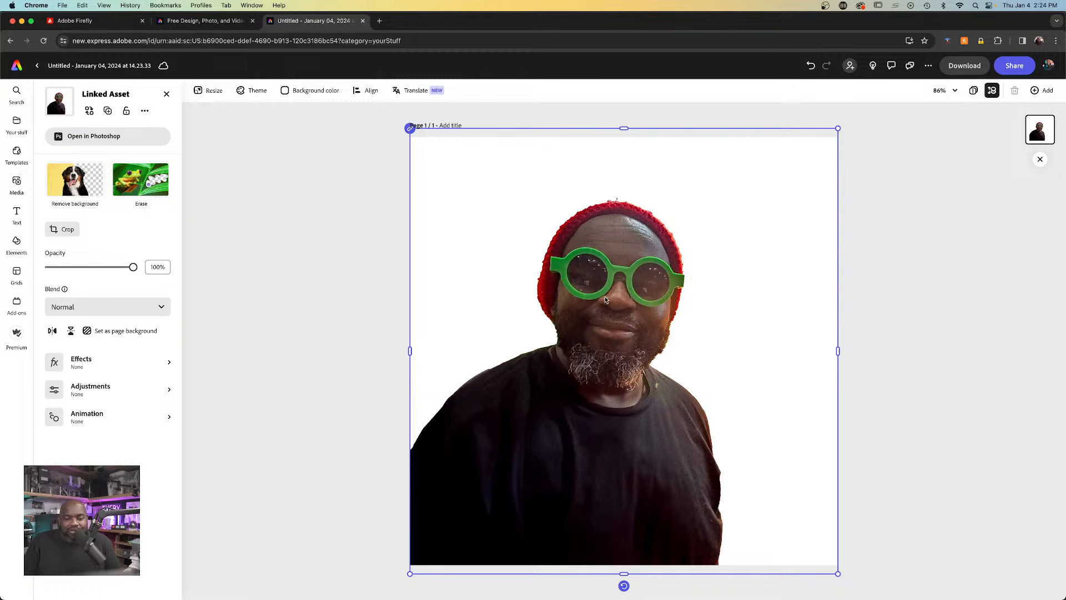
pyautogui.moveTo(836, 125)
pyautogui.mouseDown()
pyautogui.moveTo(916, 83)
pyautogui.moveTo(835, 145)
pyautogui.moveTo(847, 135)
pyautogui.mouseUp()
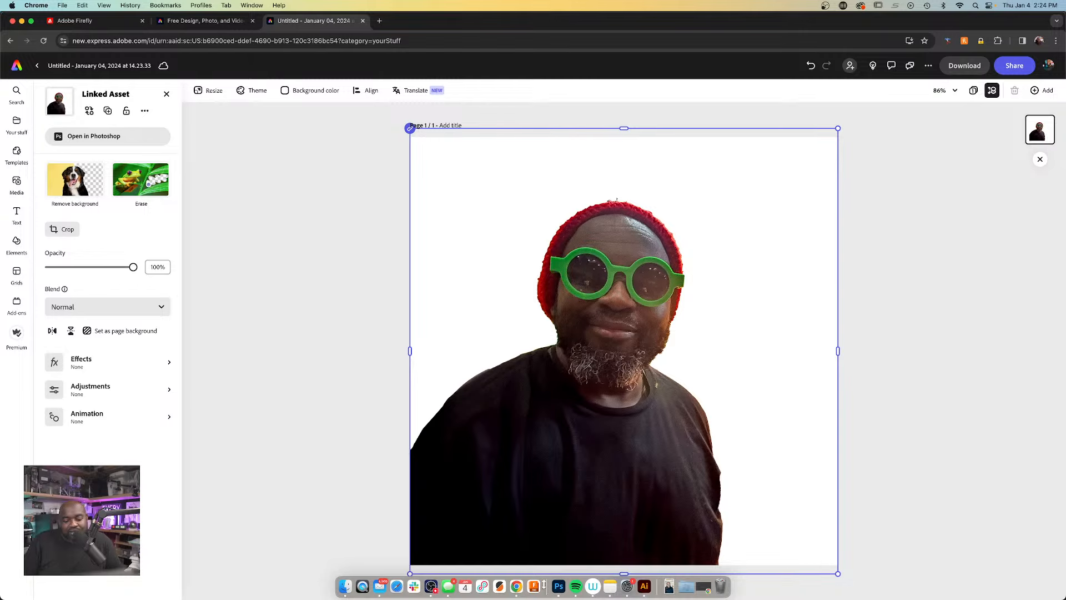
# - Switch to Photoshop and scale the portrait layer up to 104.10%, keeping its lower left corner in place
pyautogui.click(558, 586)
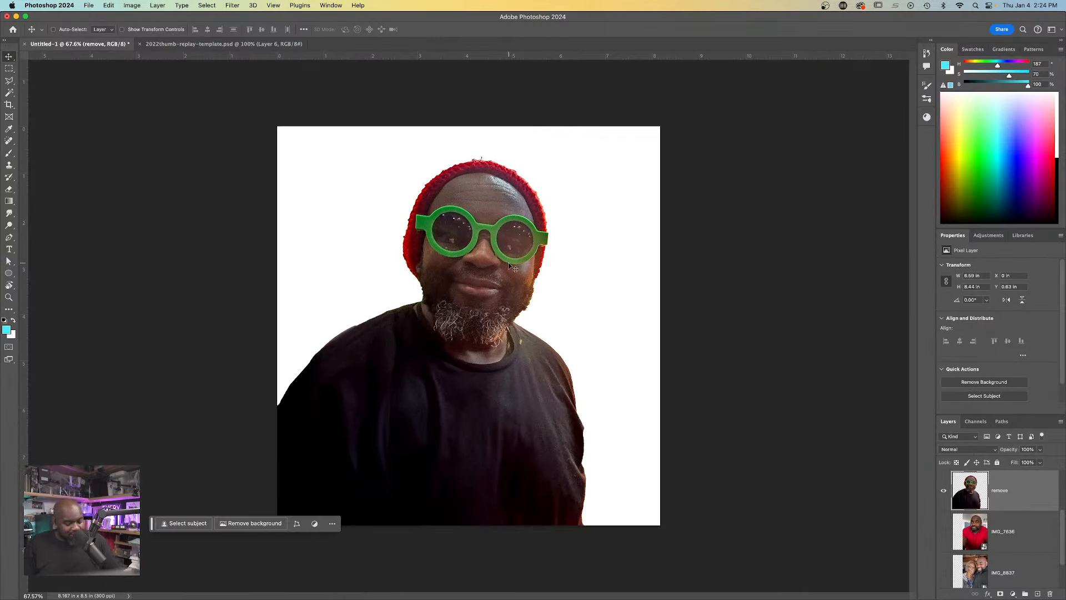
pyautogui.press('super+t')
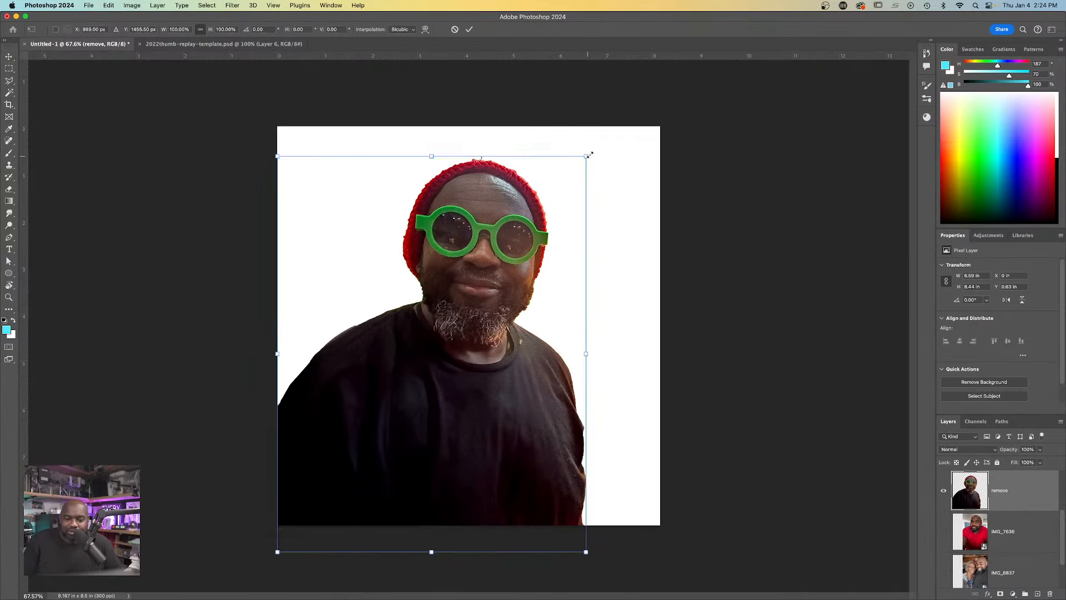
pyautogui.moveTo(589, 155); pyautogui.dragTo(600, 144)
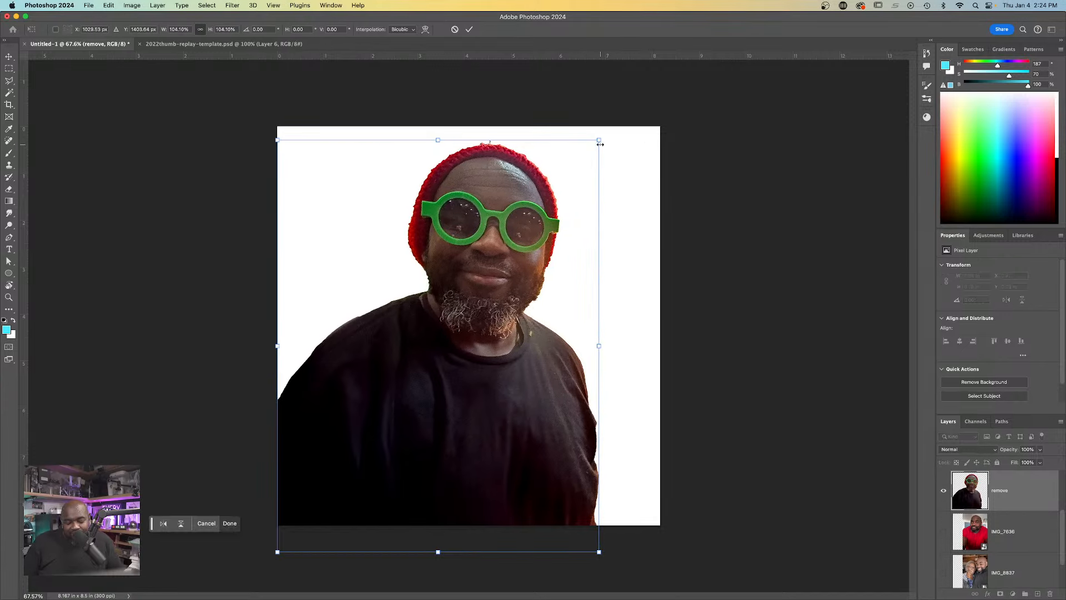
pyautogui.press('Return')
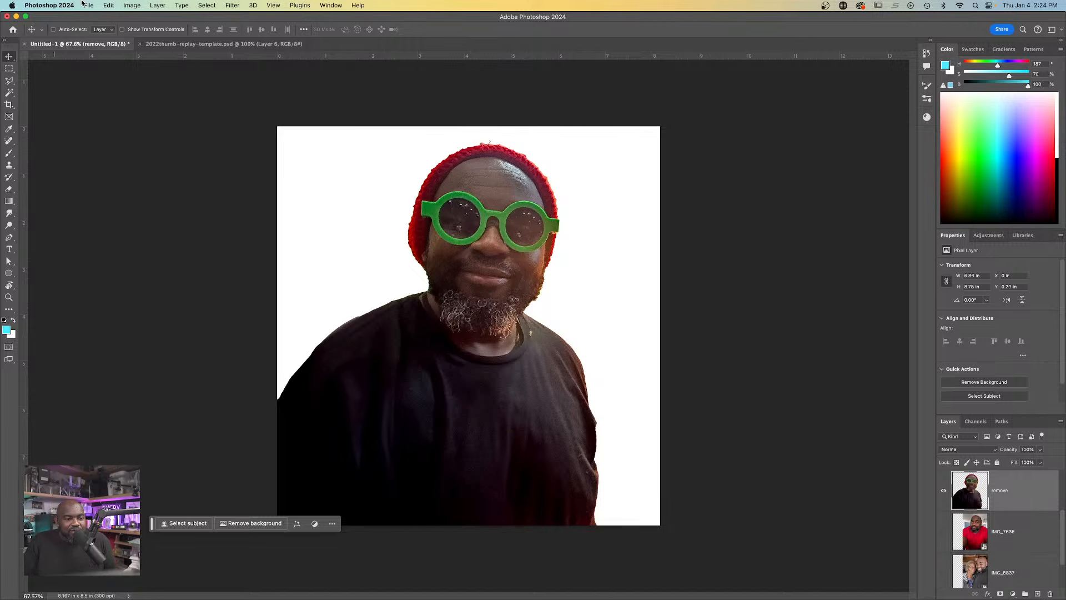
# - Save the resized portrait document as a Creative Cloud document, choosing the existing name Me
pyautogui.click(88, 5)
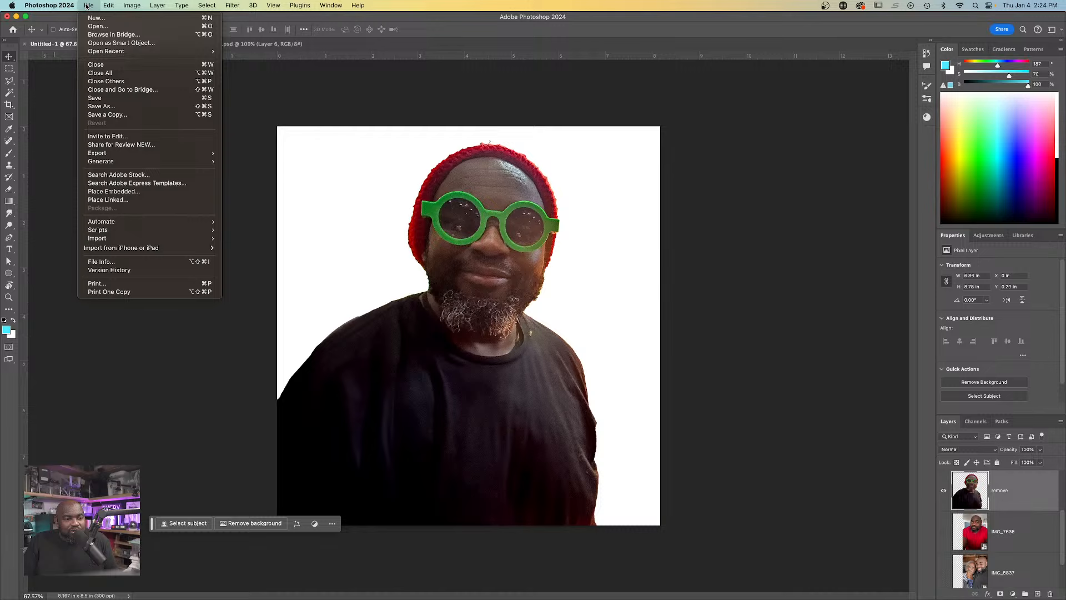
pyautogui.click(100, 106)
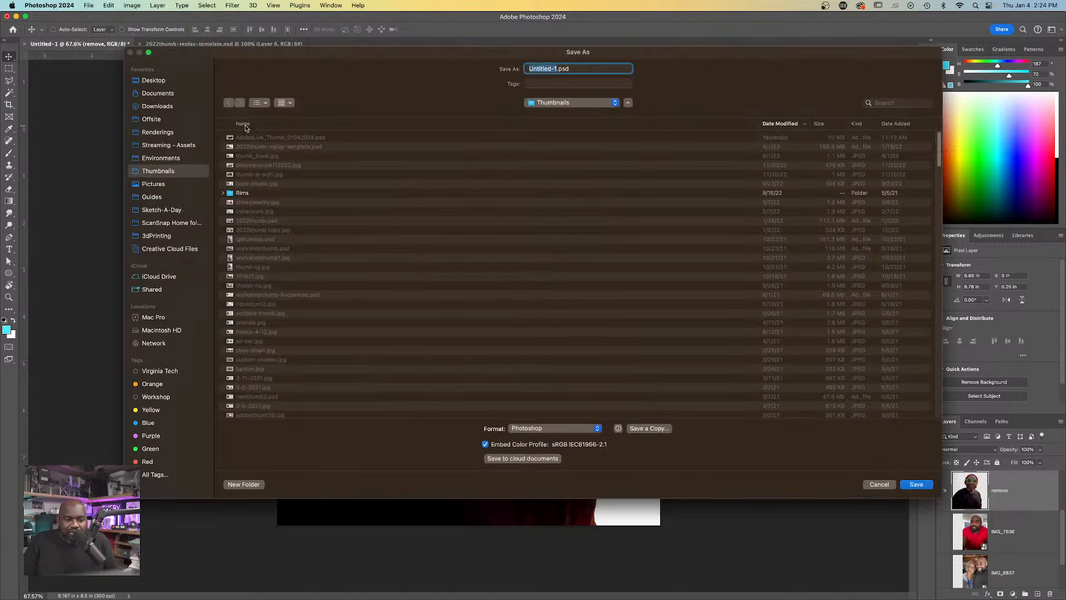
pyautogui.click(522, 459)
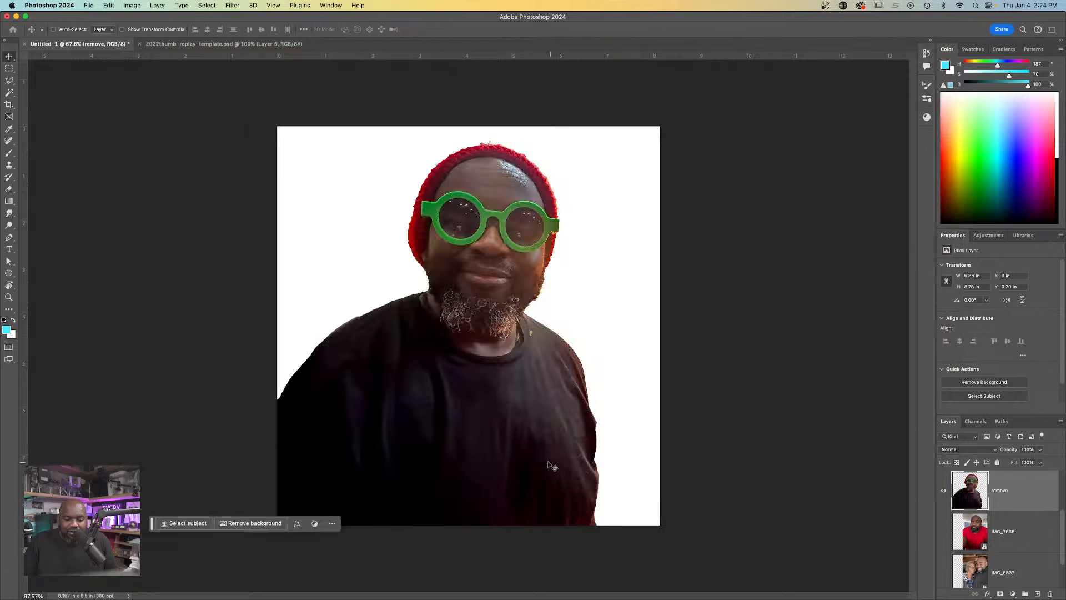
pyautogui.click(118, 257)
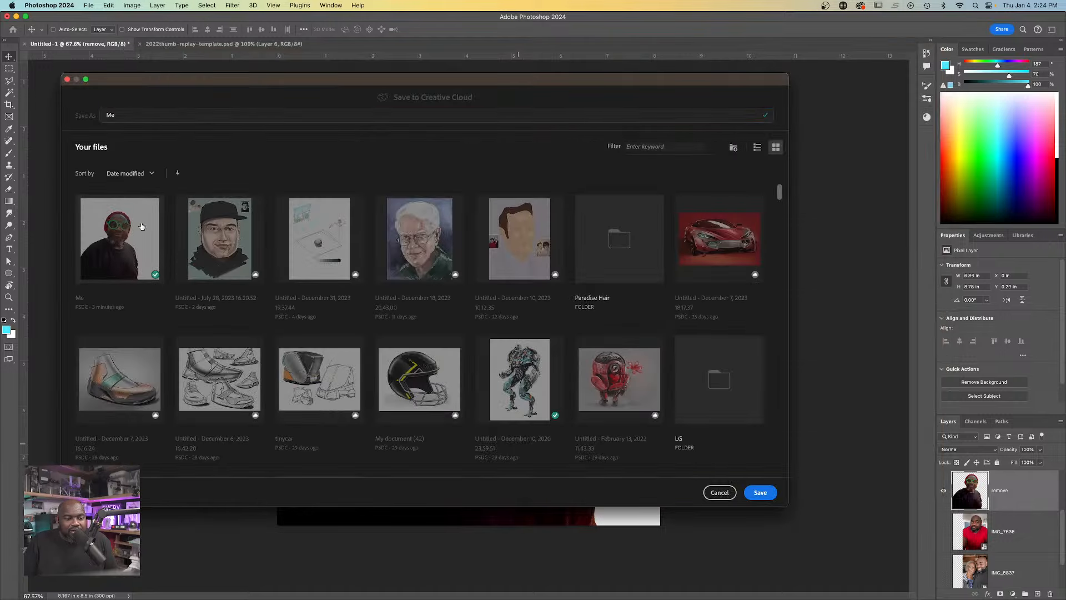
pyautogui.click(760, 492)
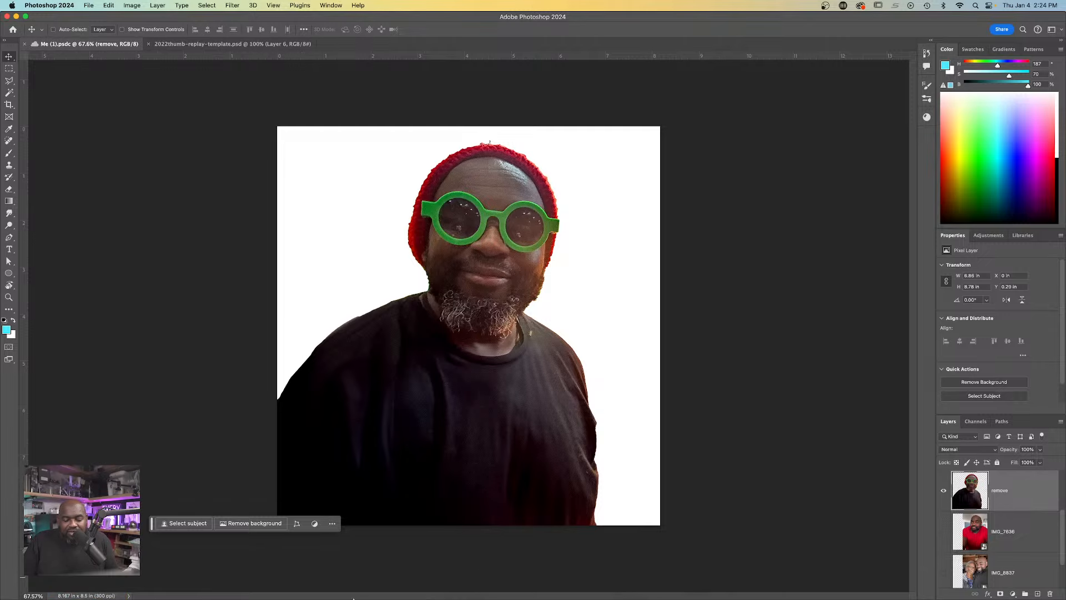
# - Switch back to the Adobe Express post in Chrome and check which actions the linked portrait offers
pyautogui.moveTo(354, 598)
pyautogui.click(517, 587)
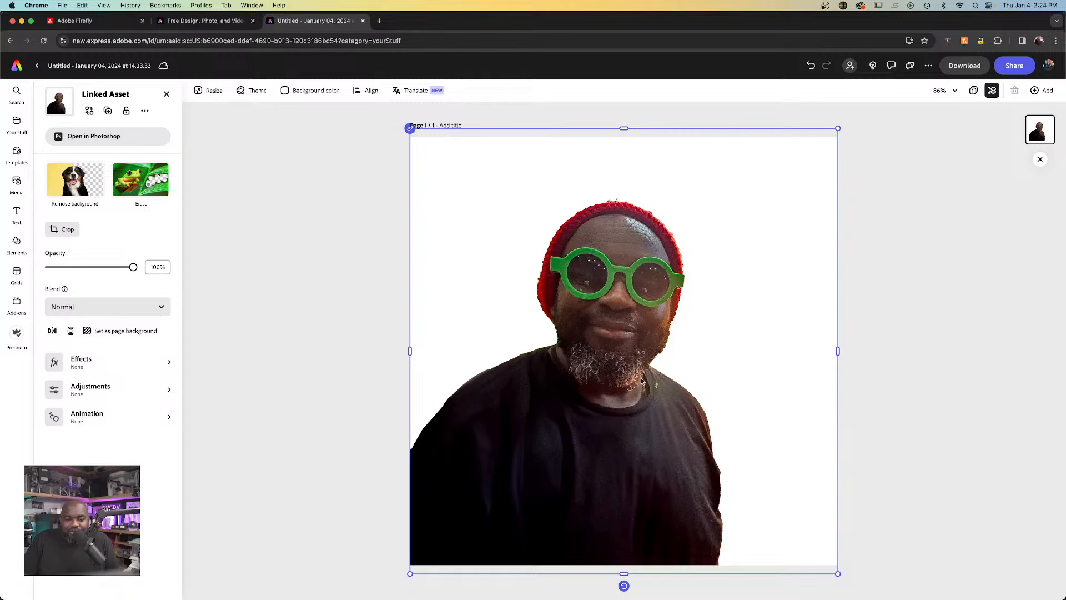
pyautogui.rightClick(616, 461)
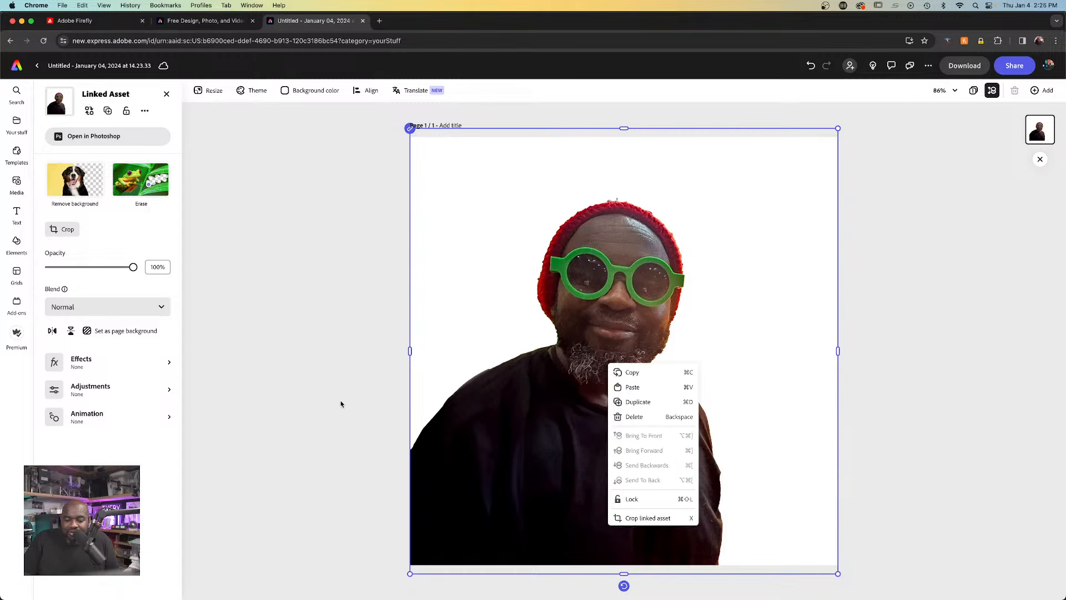
pyautogui.click(346, 411)
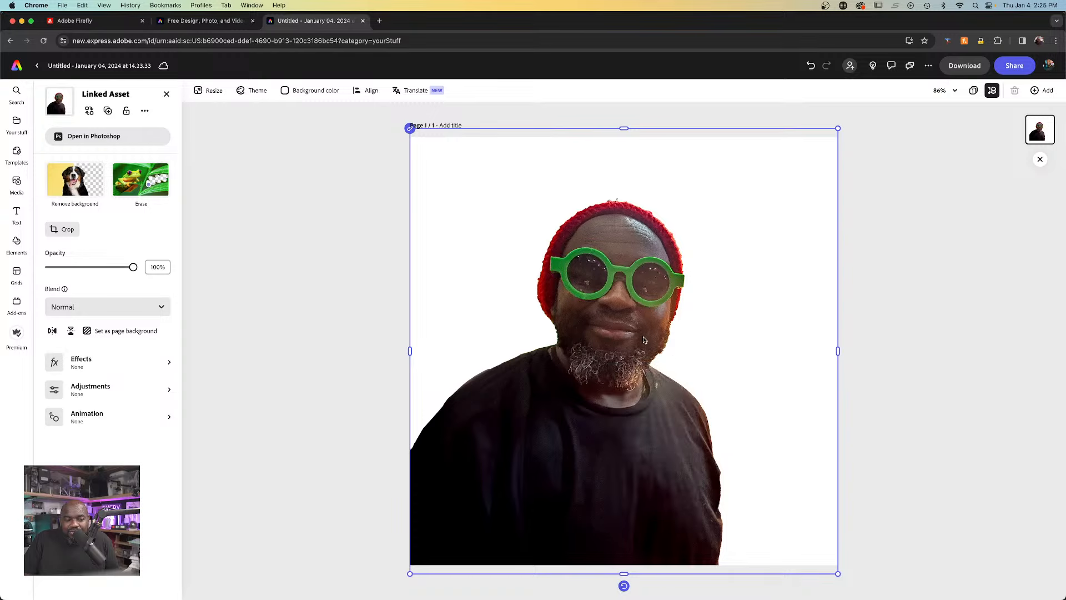
# - Enlarge the linked portrait in the Express post so that it extends past the page's top and right edges
pyautogui.click(466, 587)
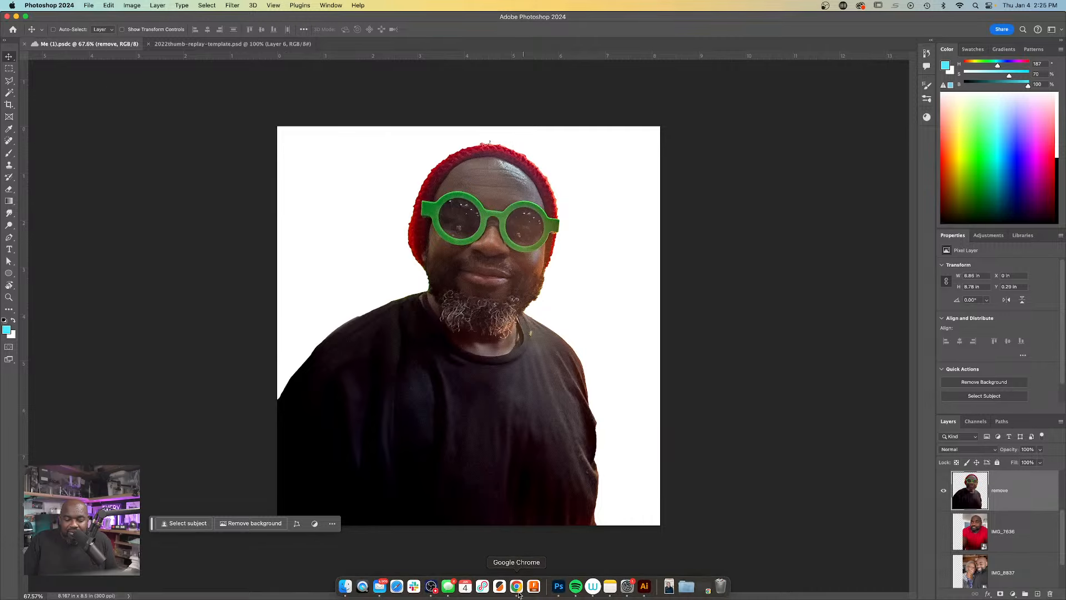
pyautogui.click(519, 588)
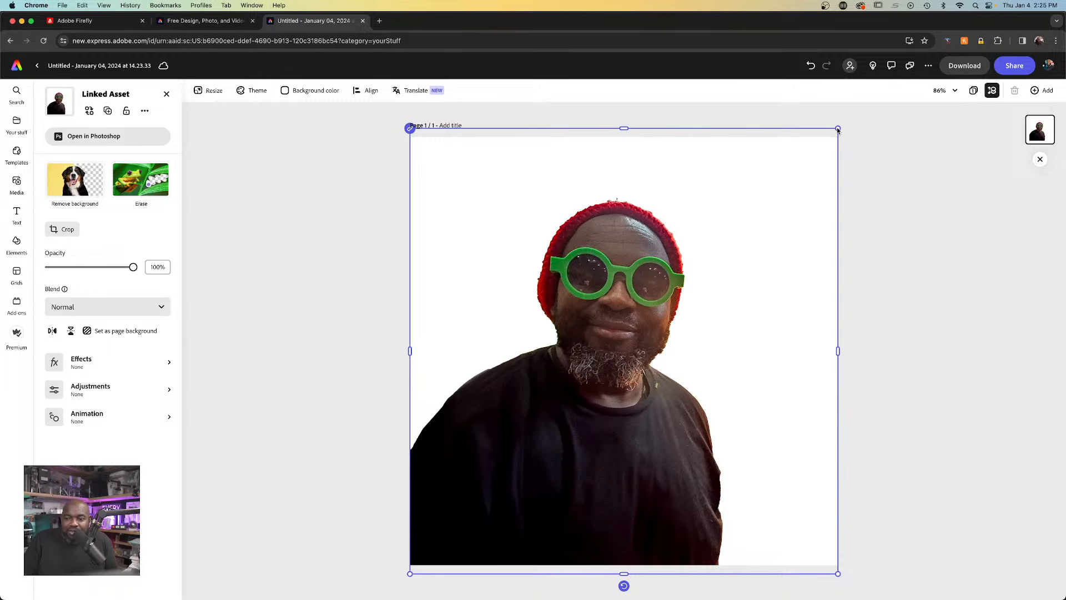
pyautogui.moveTo(838, 129); pyautogui.dragTo(890, 101)
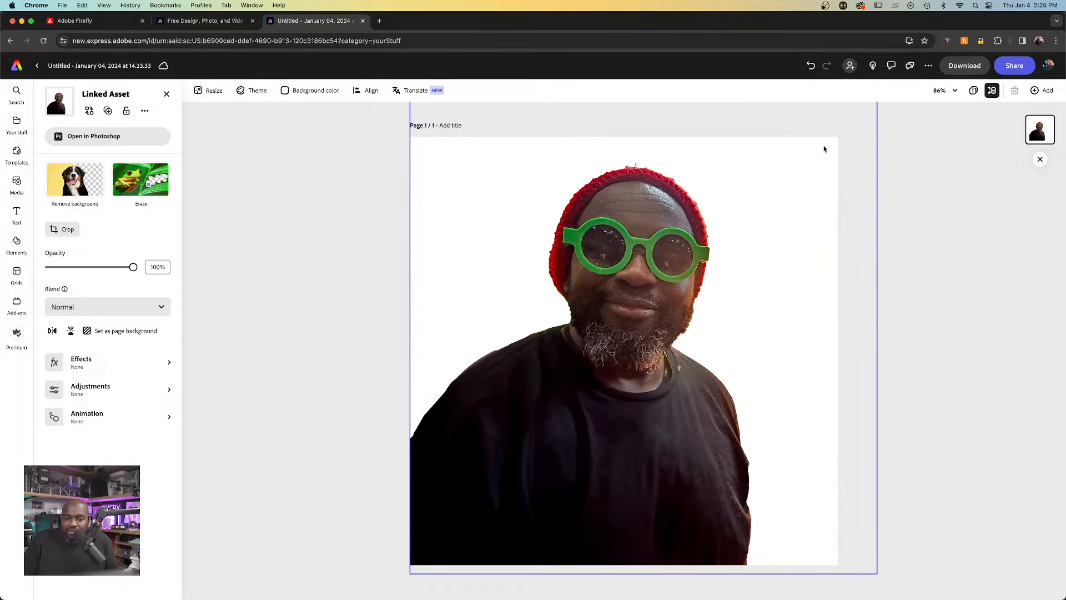
# - Undo the portrait's last enlargement, then leave the post and reopen it from the saved files in Your stuff
pyautogui.press('super+z')
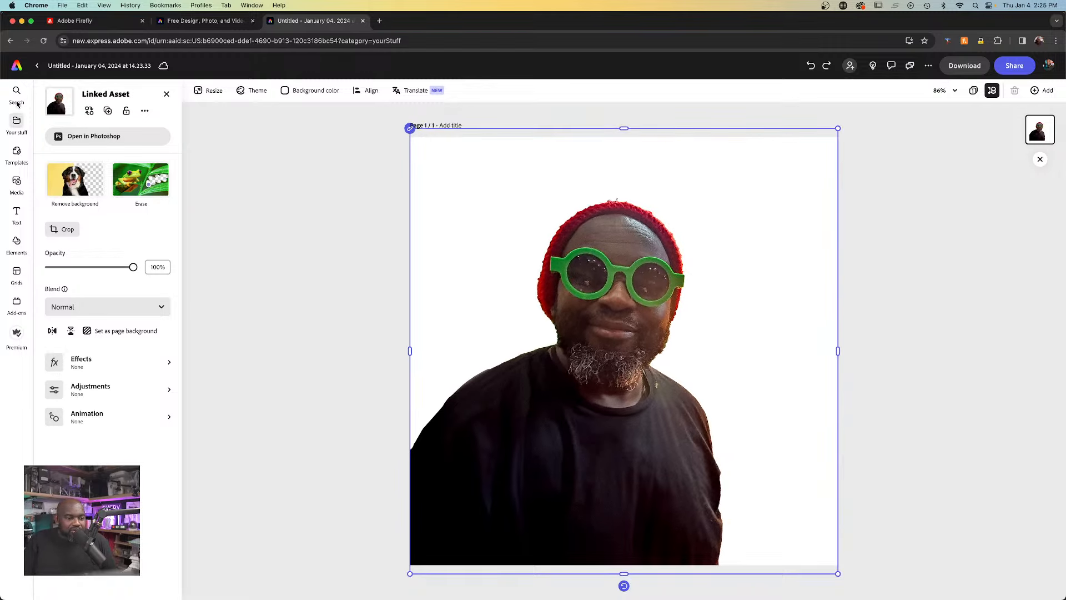
pyautogui.click(17, 123)
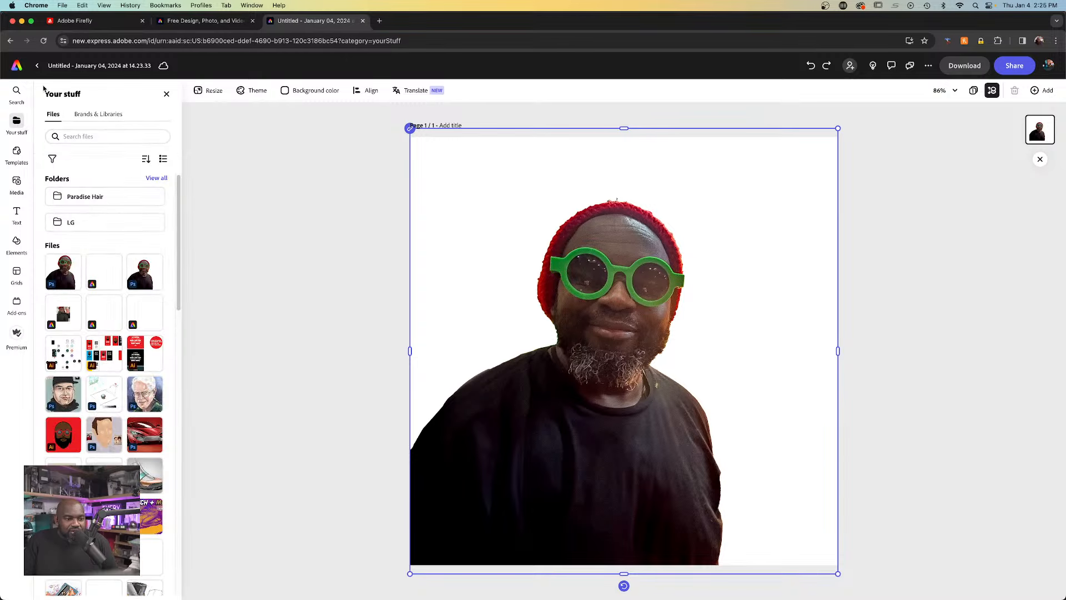
pyautogui.click(37, 66)
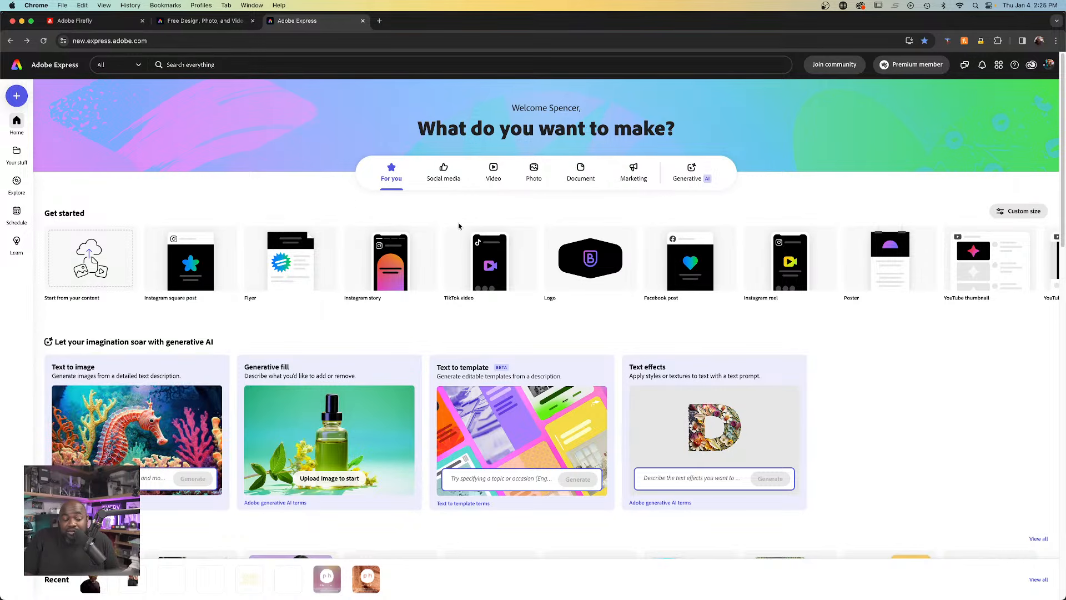
pyautogui.click(19, 160)
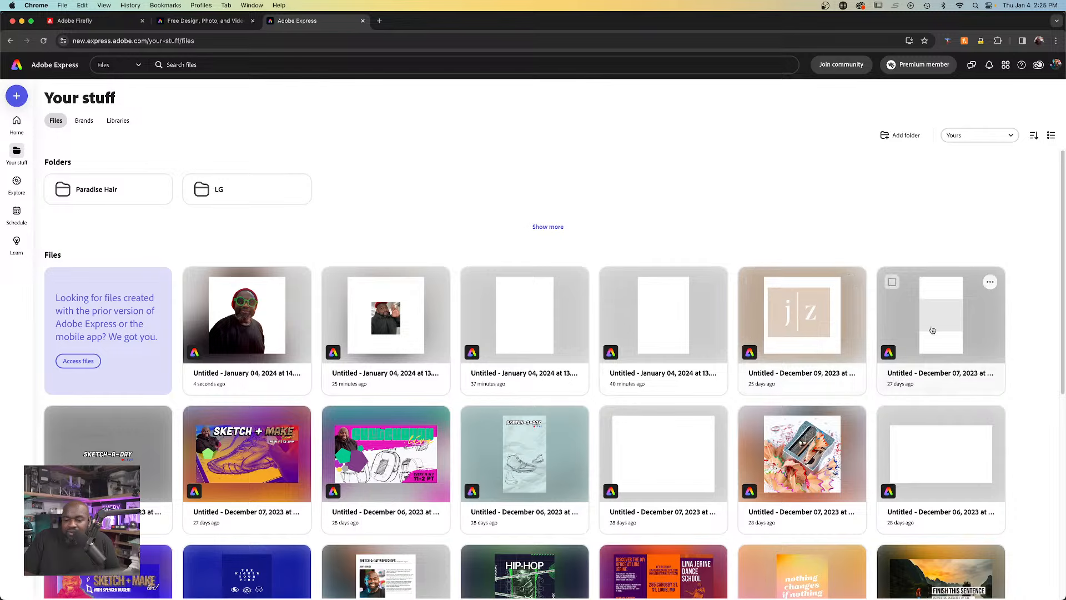
pyautogui.click(215, 343)
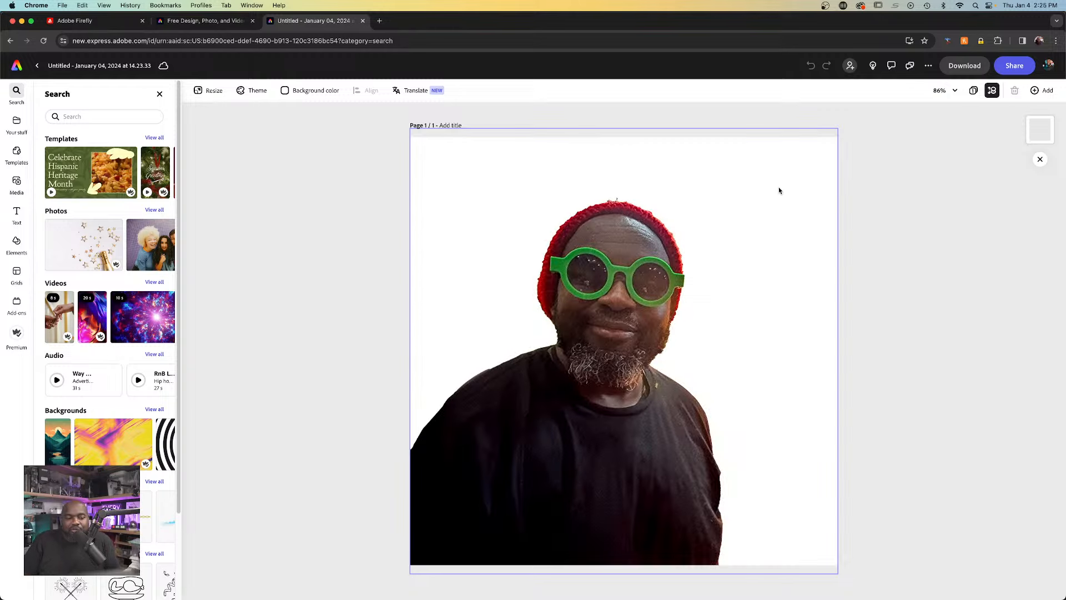
# - Check which actions the linked portrait offers in the reopened post
pyautogui.click(592, 447)
pyautogui.click(592, 447)
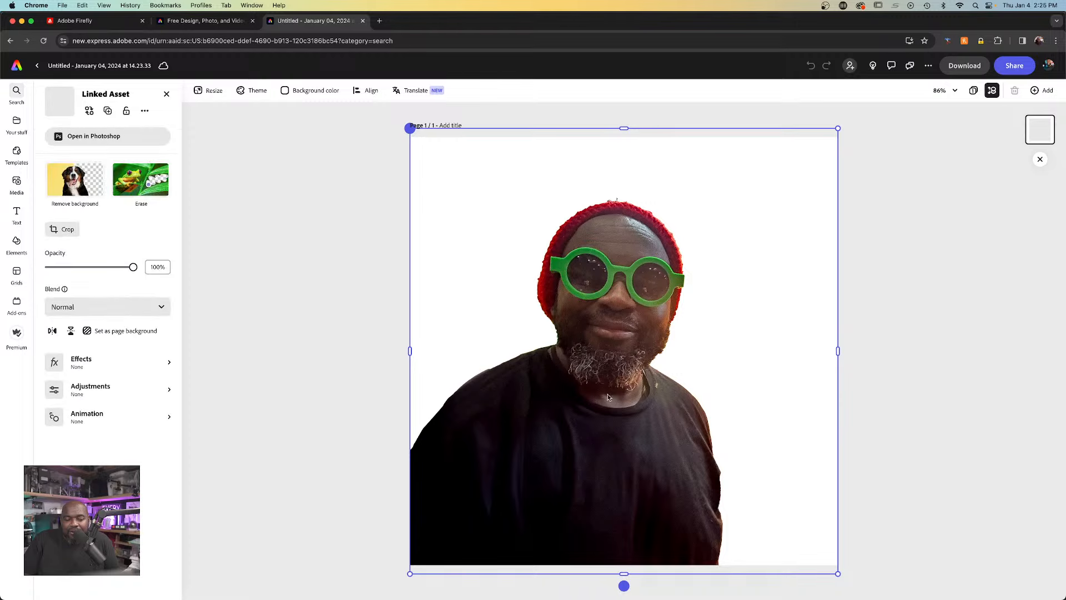
pyautogui.rightClick(631, 474)
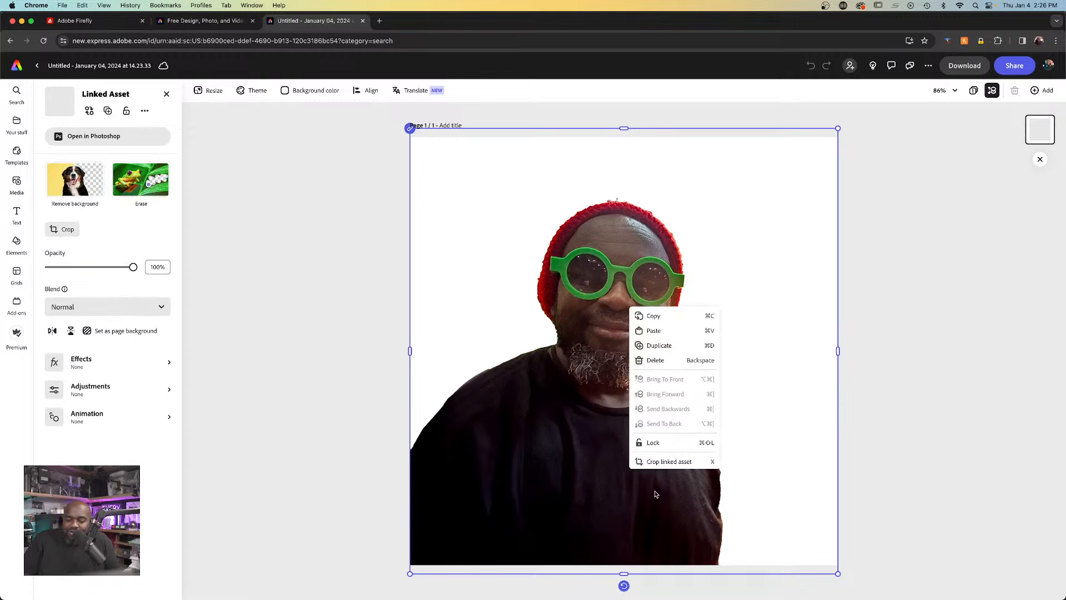
pyautogui.click(254, 319)
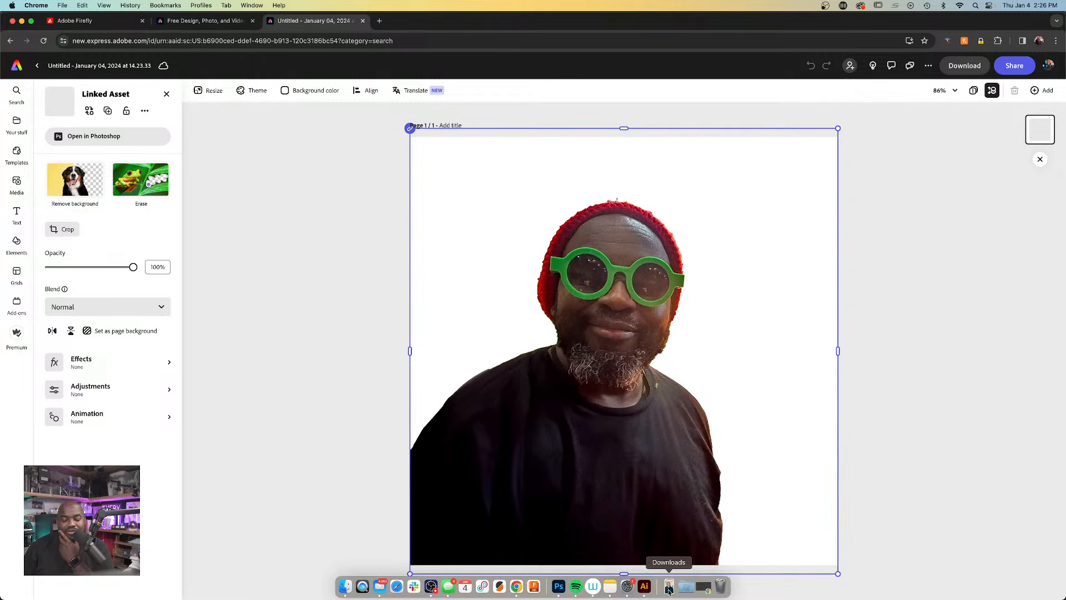
# - Place the photo IMG_7636.jpeg from Downloads over the portrait and enlarge it to the page's full height
pyautogui.click(670, 590)
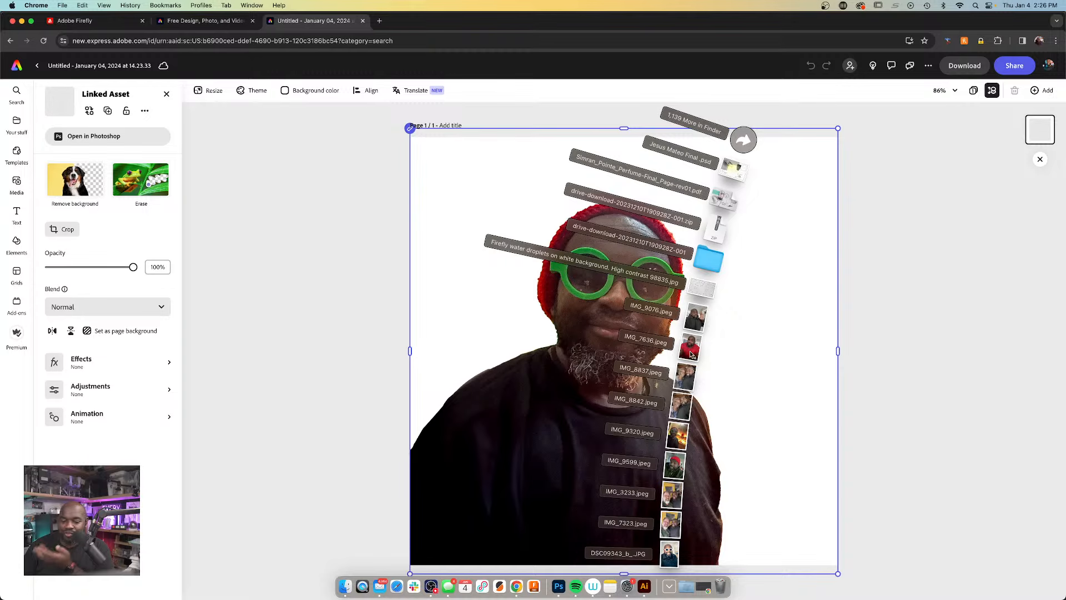
pyautogui.moveTo(691, 354); pyautogui.dragTo(368, 340)
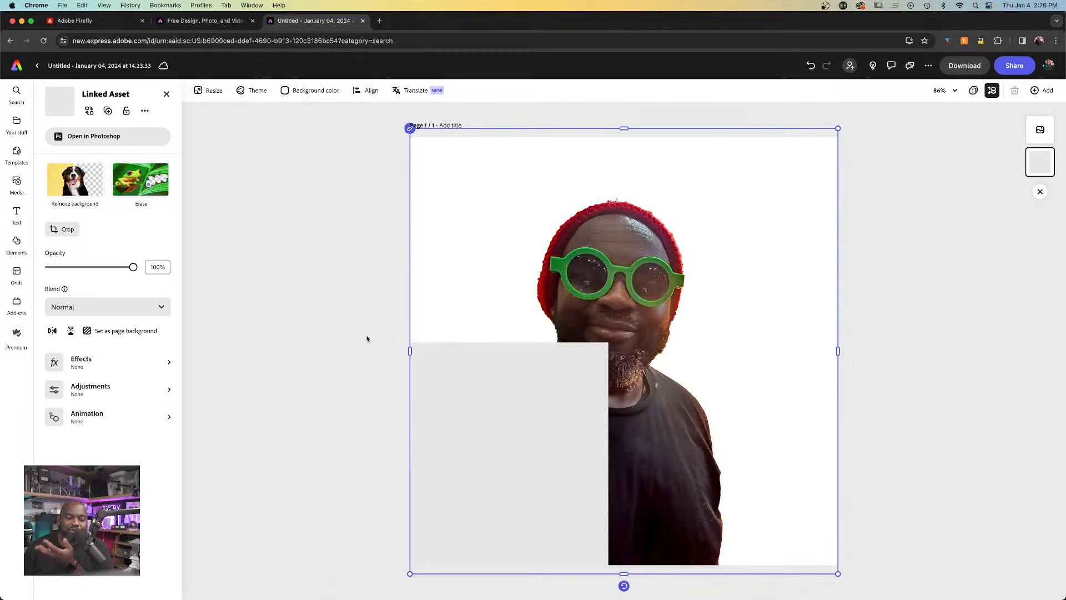
pyautogui.moveTo(521, 446); pyautogui.dragTo(649, 233)
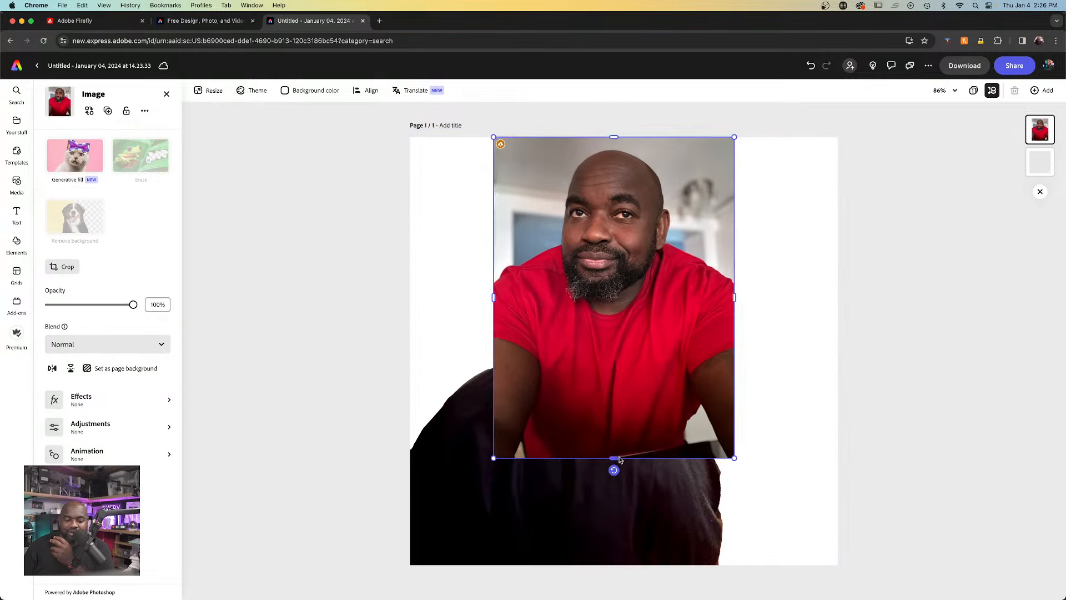
pyautogui.moveTo(620, 460)
pyautogui.mouseDown()
pyautogui.moveTo(621, 575)
pyautogui.moveTo(618, 564)
pyautogui.mouseUp()
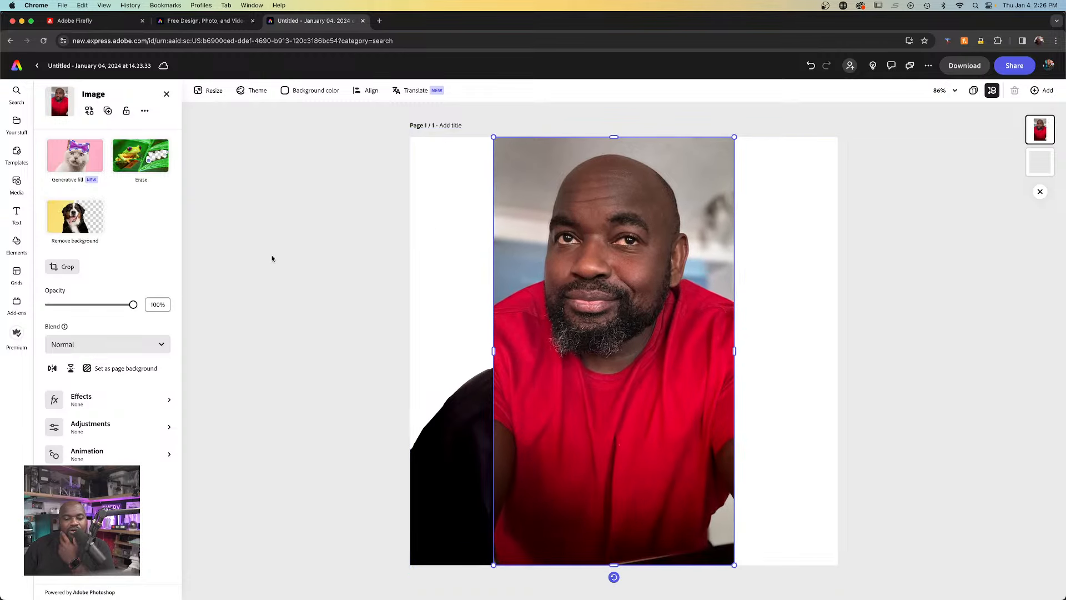
# - Try removing the red-shirt photo's background, then delete that photo from the page
pyautogui.click(79, 231)
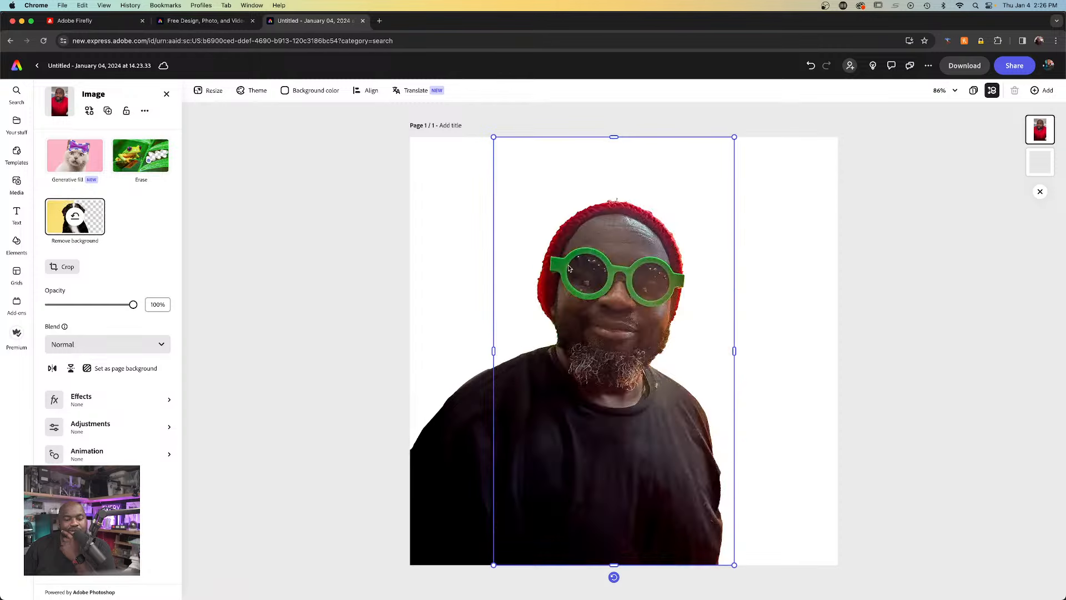
pyautogui.moveTo(592, 329); pyautogui.dragTo(638, 346)
pyautogui.press('Delete')
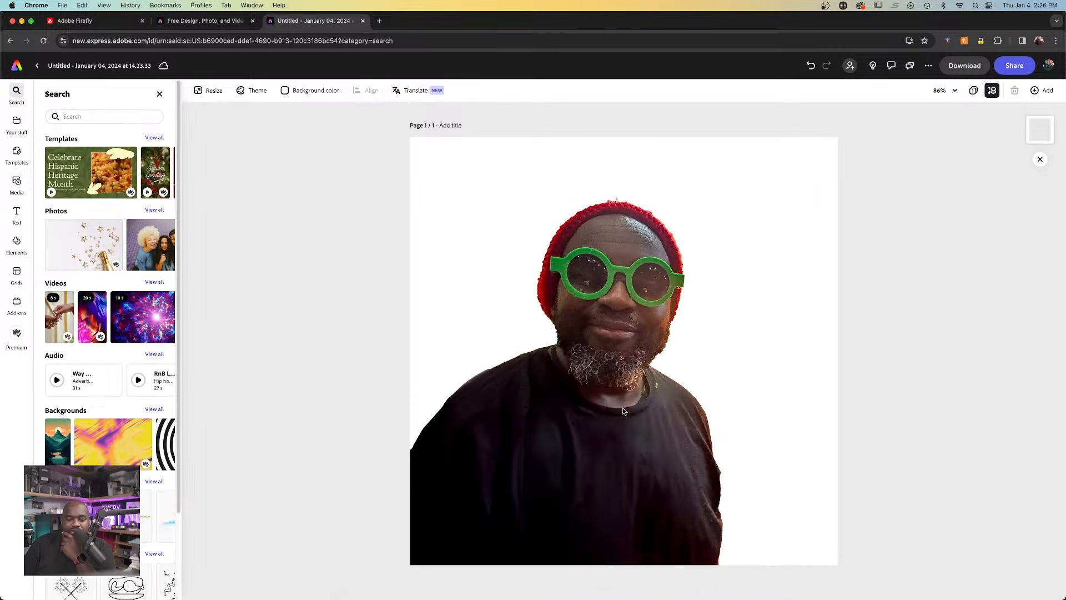
# - Switch to Photoshop and show the IMG_7636 layer in place of the remove layer, selecting it for editing
pyautogui.click(559, 586)
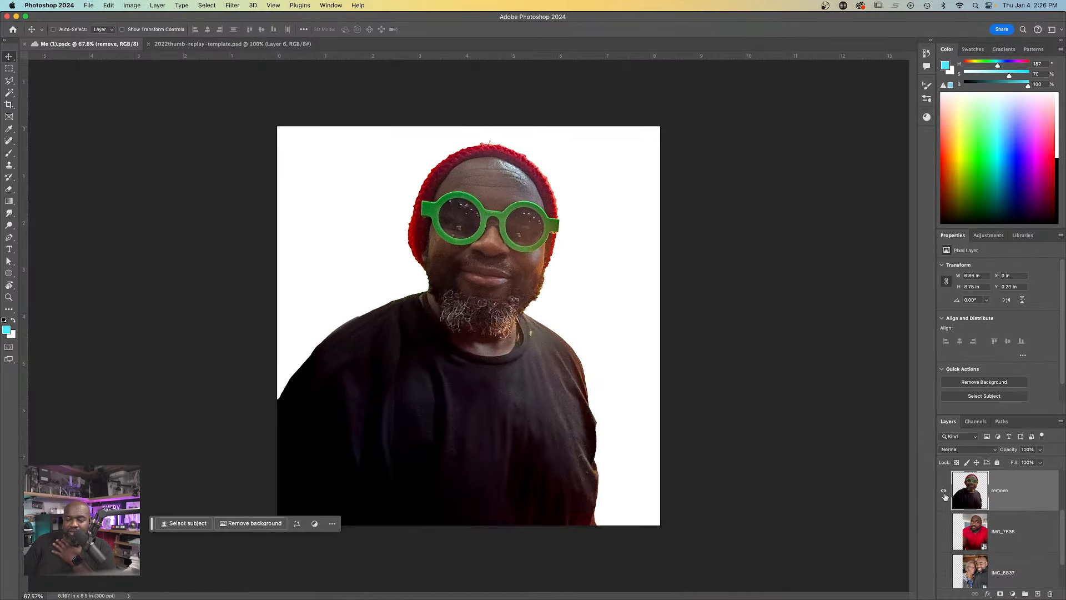
pyautogui.click(944, 491)
pyautogui.click(944, 532)
pyautogui.click(972, 535)
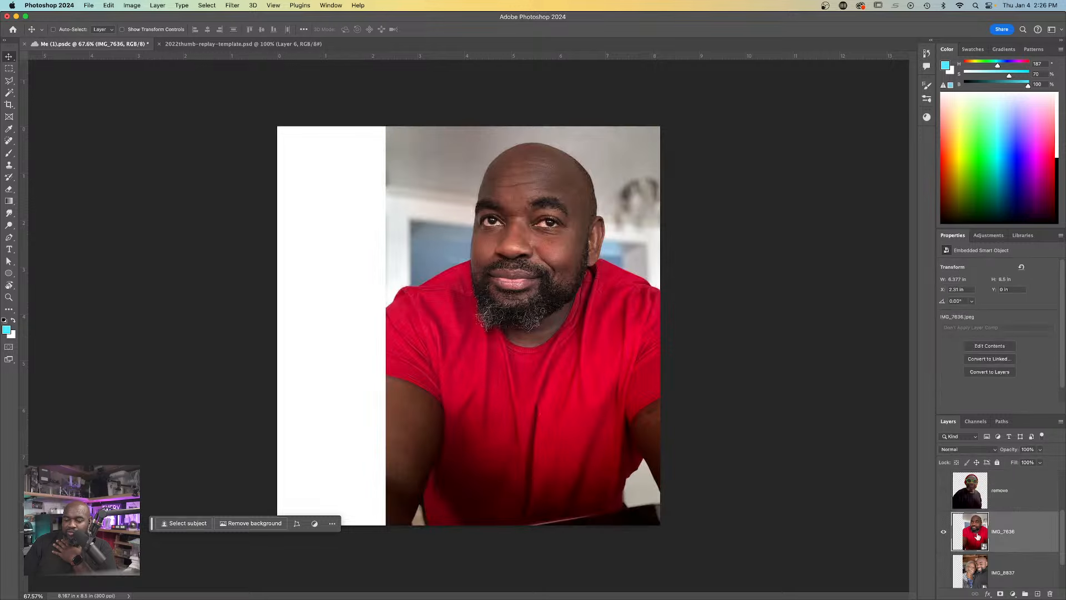
# - Move the IMG_7636 photo to the horizontal middle of the canvas and rasterize its layer
pyautogui.moveTo(619, 371); pyautogui.dragTo(552, 370)
pyautogui.rightClick(1008, 538)
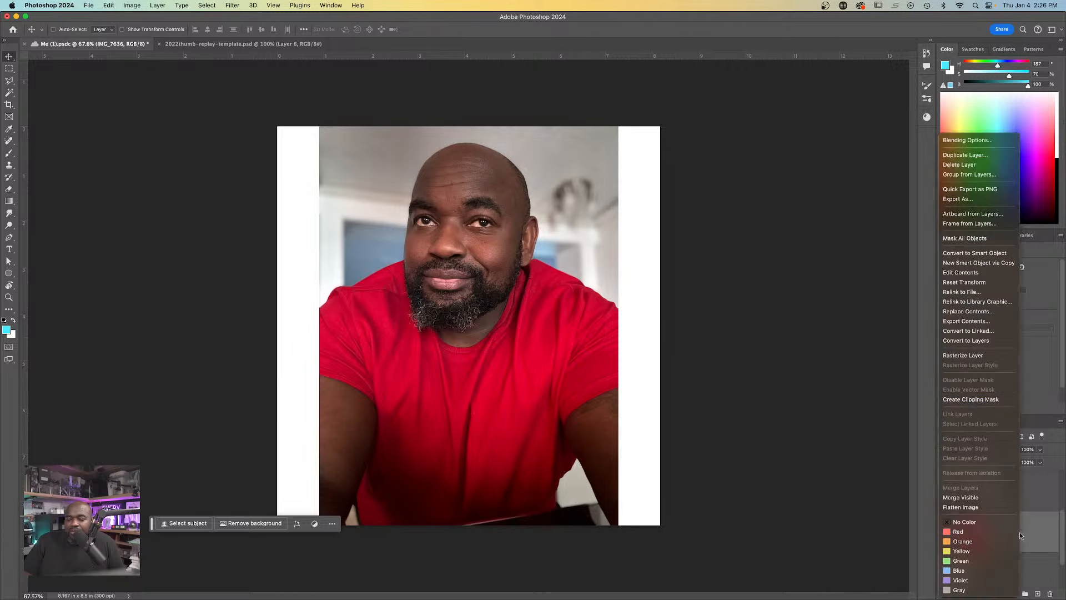
pyautogui.click(978, 356)
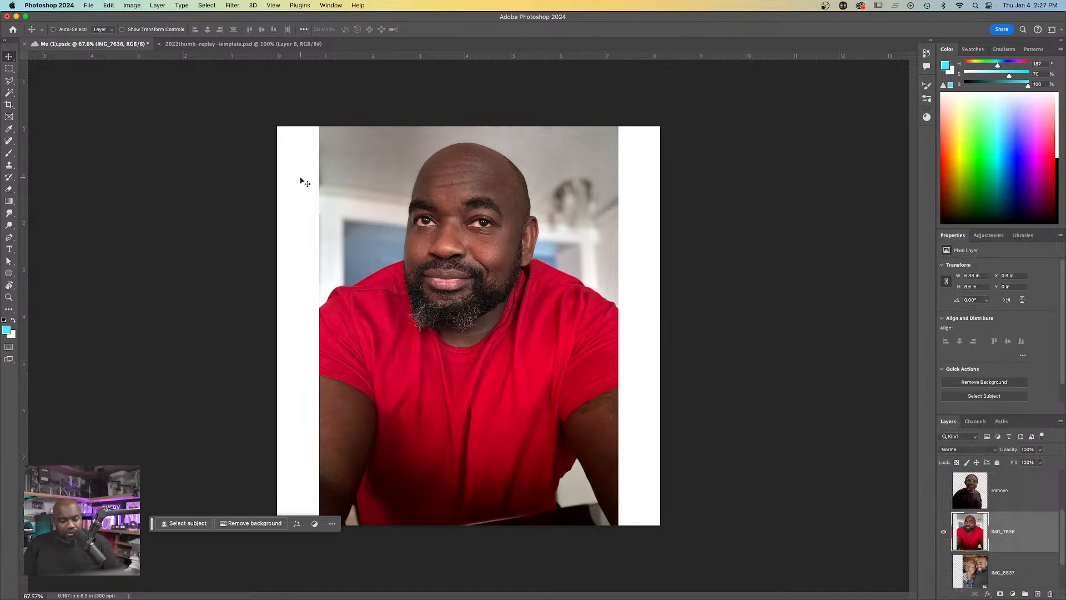
# - Select the white strips on both sides of the photo, slightly overlapping its edges, and fill them with Generative Fill without a prompt
pyautogui.press('m')
pyautogui.moveTo(268, 105); pyautogui.dragTo(323, 581)
pyautogui.moveTo(615, 126); pyautogui.dragTo(719, 542)
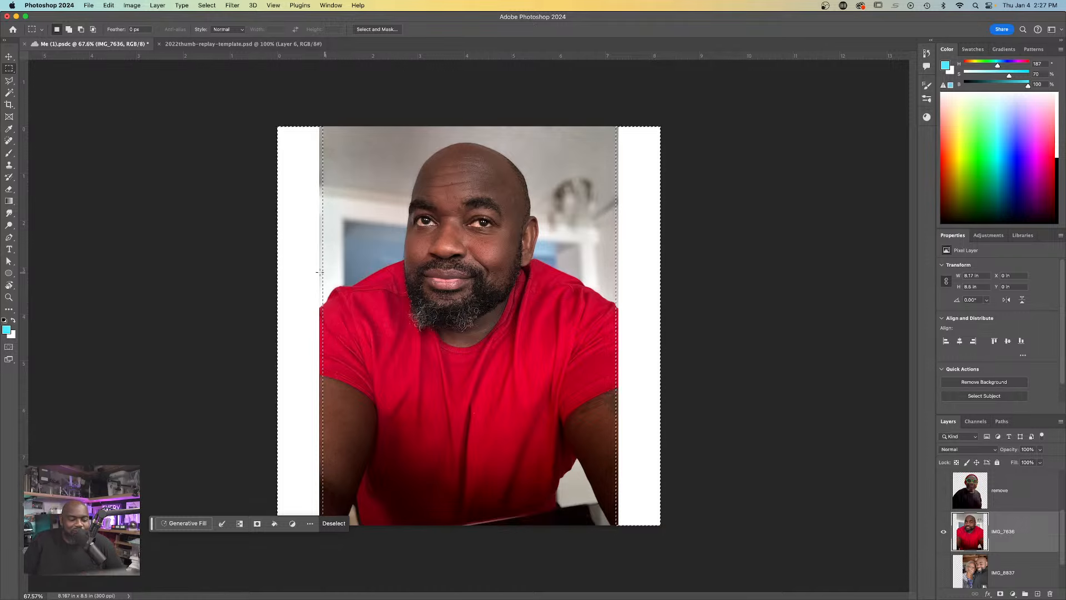
pyautogui.click(197, 525)
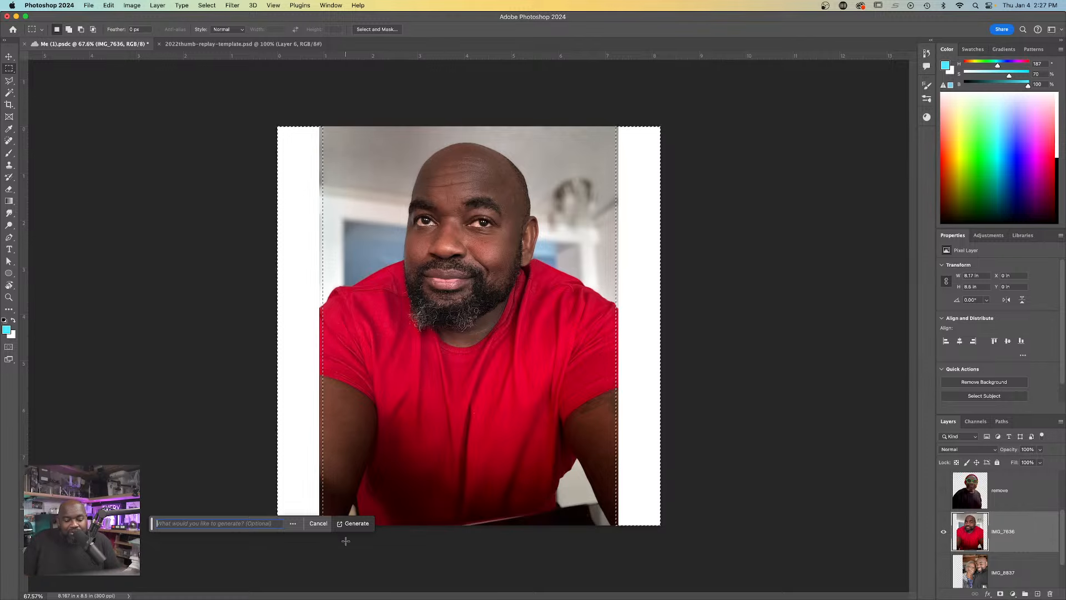
pyautogui.click(358, 523)
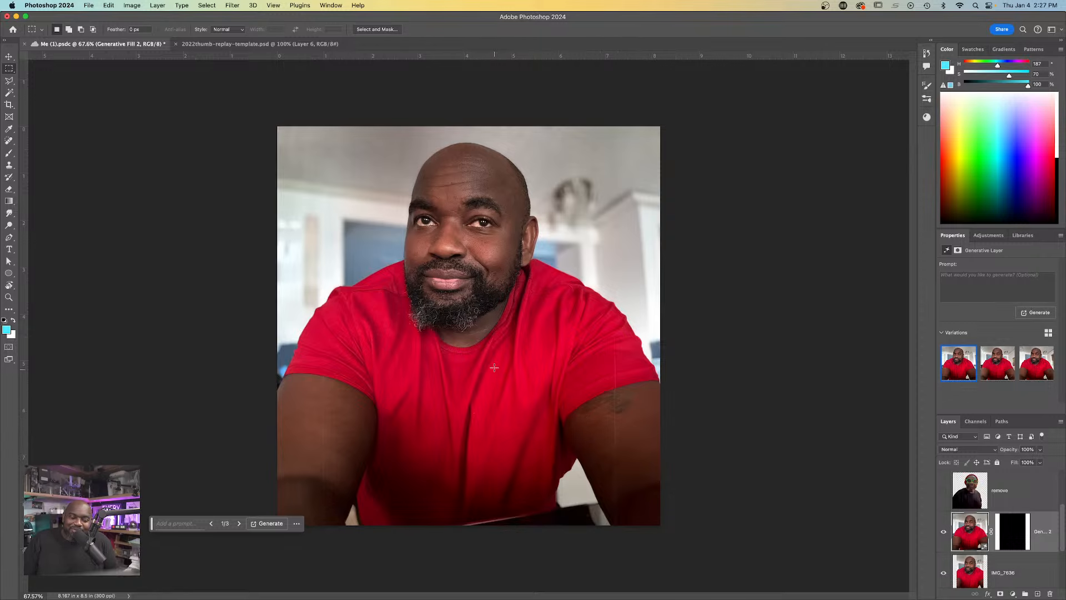
# - Extend the canvas above the man's head to a height of about 10 in using Generative Expand without a prompt
pyautogui.press('c')
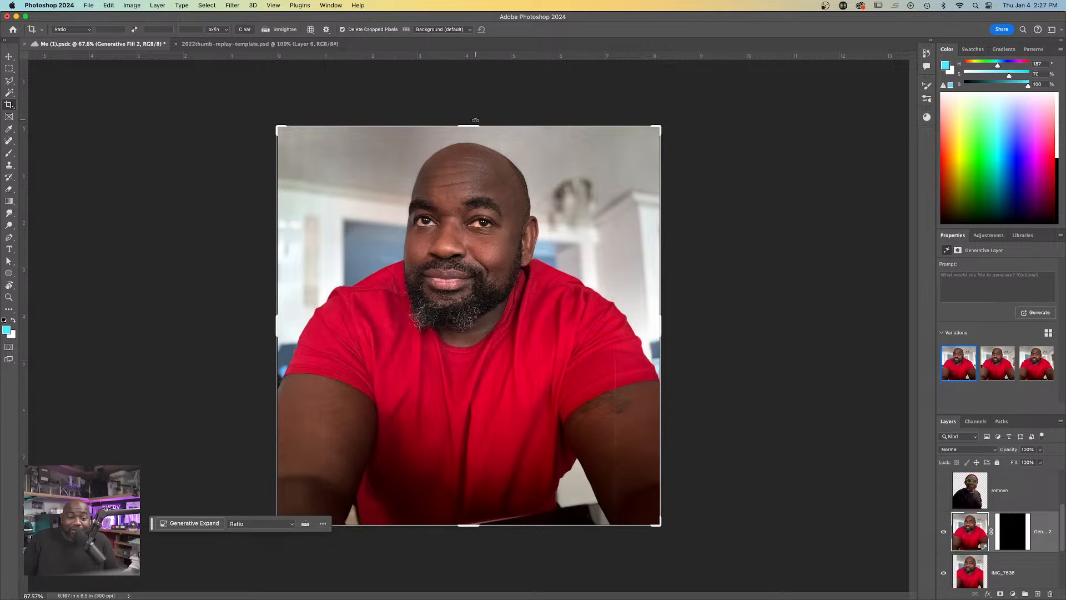
pyautogui.moveTo(475, 123)
pyautogui.mouseDown()
pyautogui.moveTo(481, 86)
pyautogui.moveTo(485, 124)
pyautogui.mouseUp()
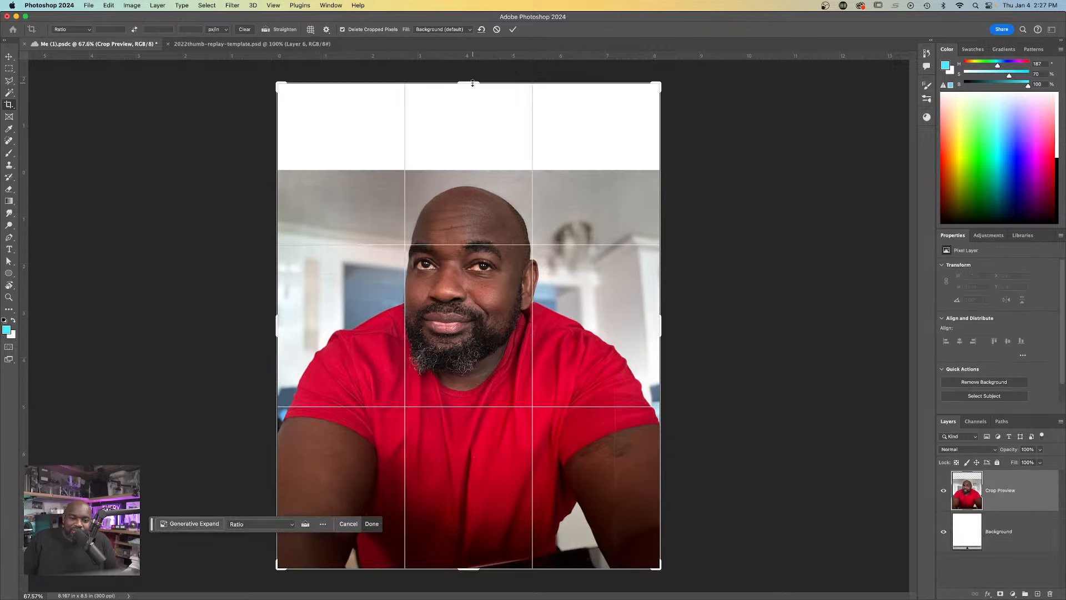
pyautogui.moveTo(467, 81); pyautogui.dragTo(469, 92)
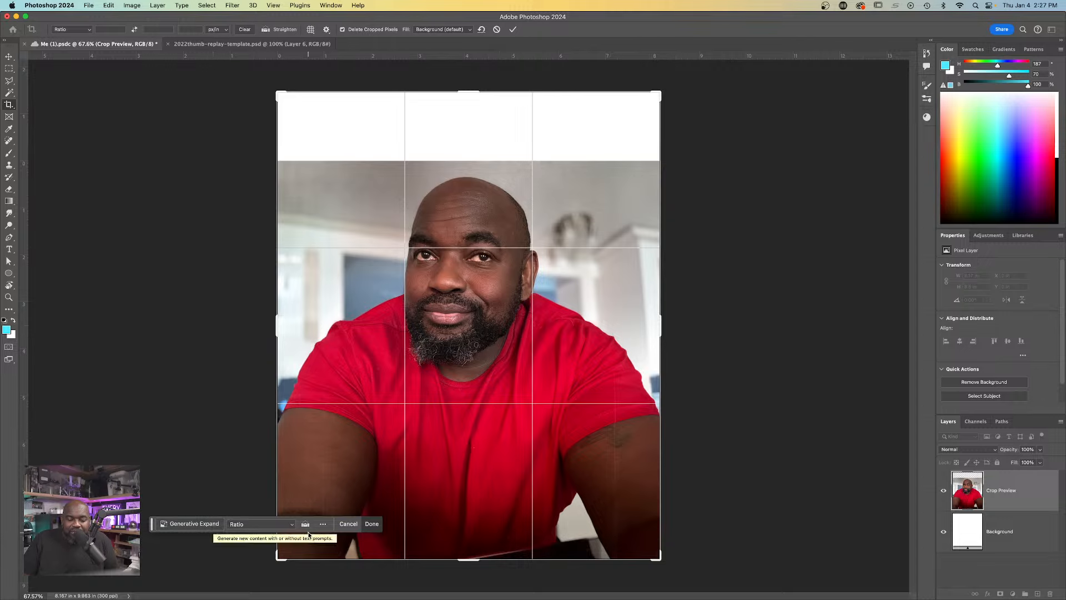
pyautogui.click(194, 524)
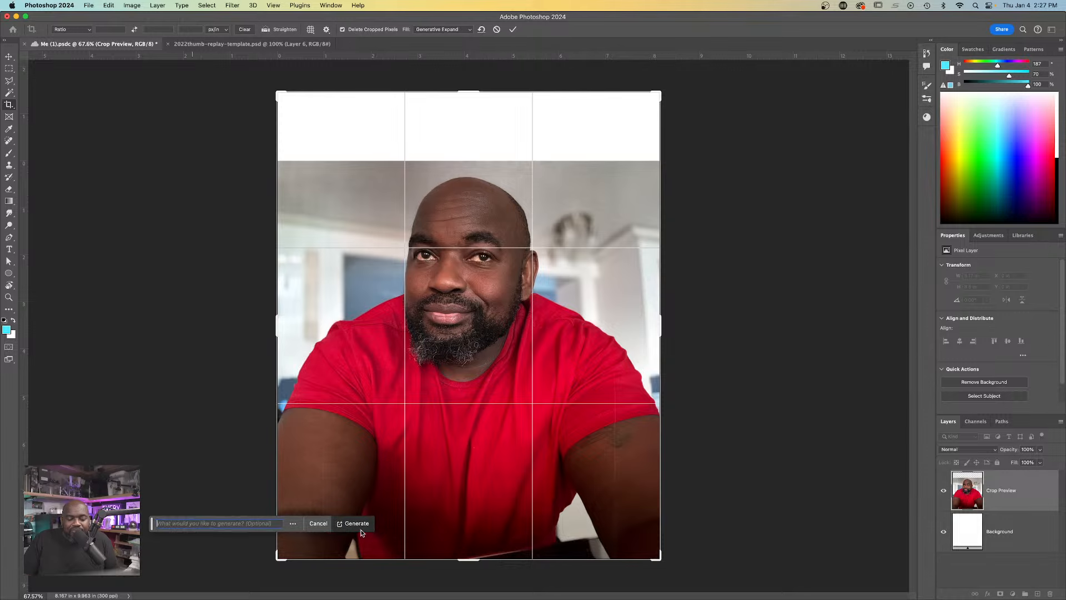
pyautogui.click(356, 524)
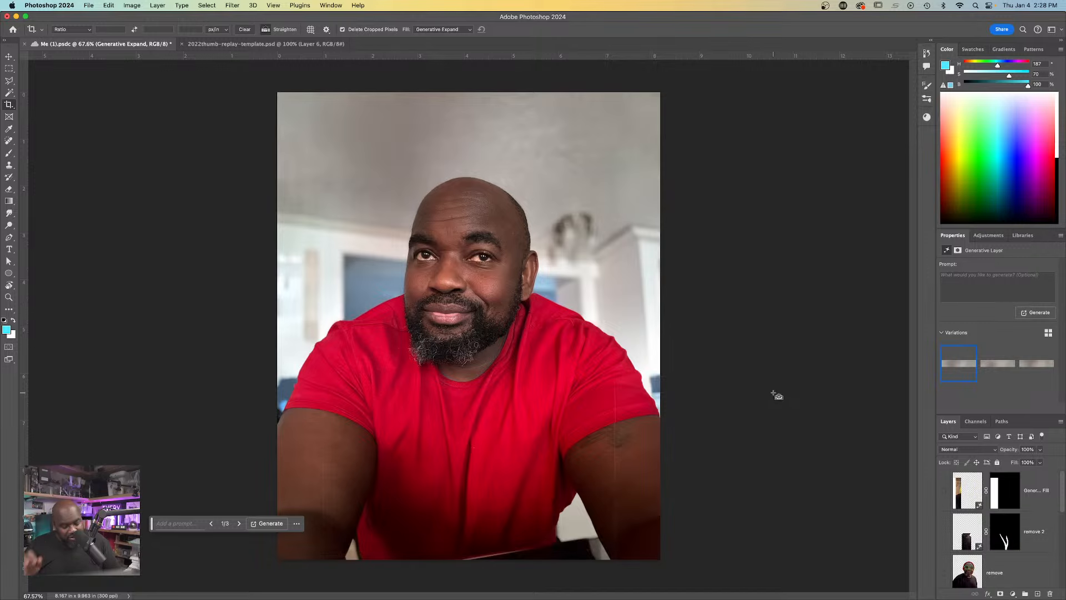
# - Save the changes to the cloud document Me (1)
pyautogui.press('super+s')
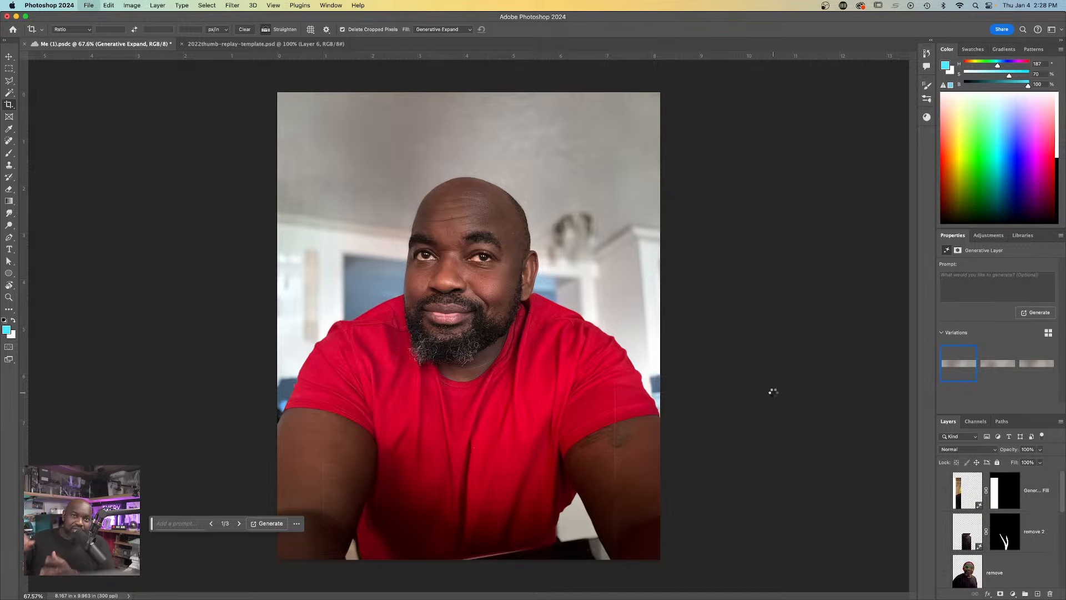
pyautogui.press('shift+super+s')
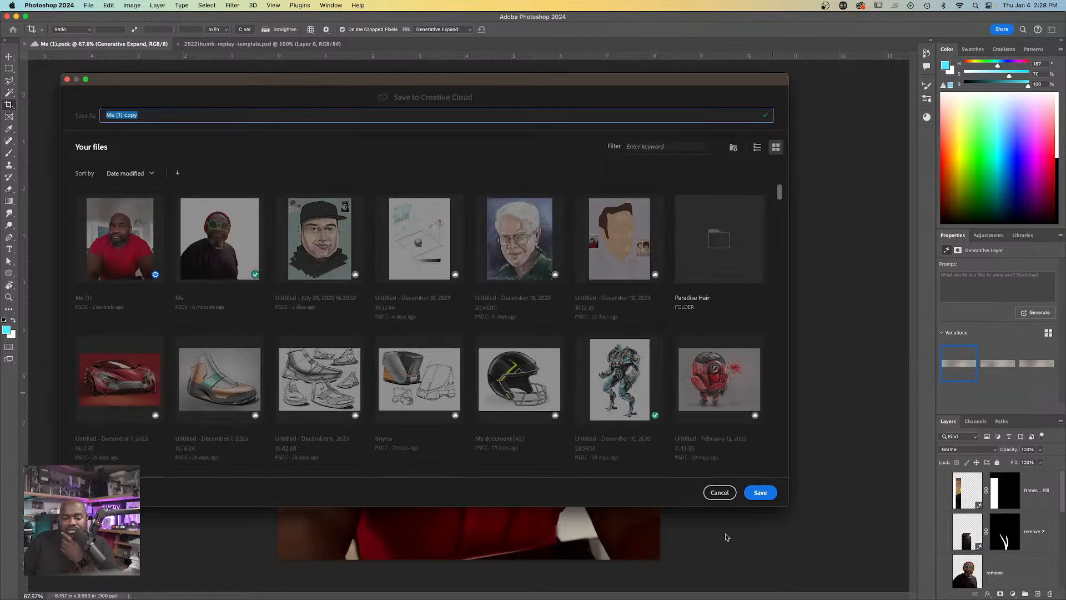
pyautogui.press('Escape')
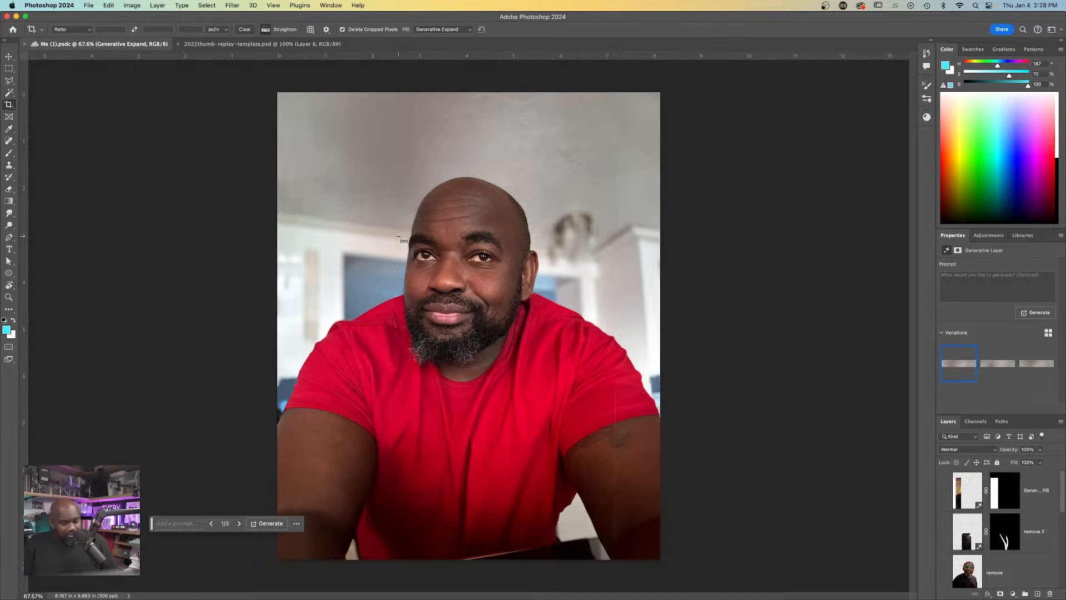
# - Save a copy of the expanded portrait as a JPEG named Me (1) copy in the Downloads folder
pyautogui.press('shift+super+s')
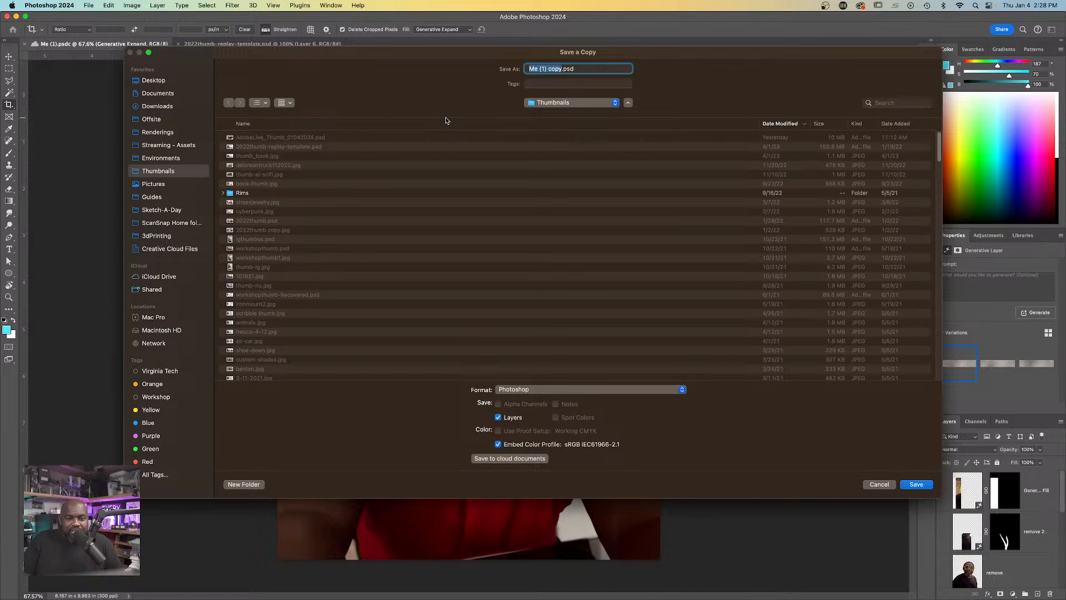
pyautogui.click(157, 106)
pyautogui.click(551, 392)
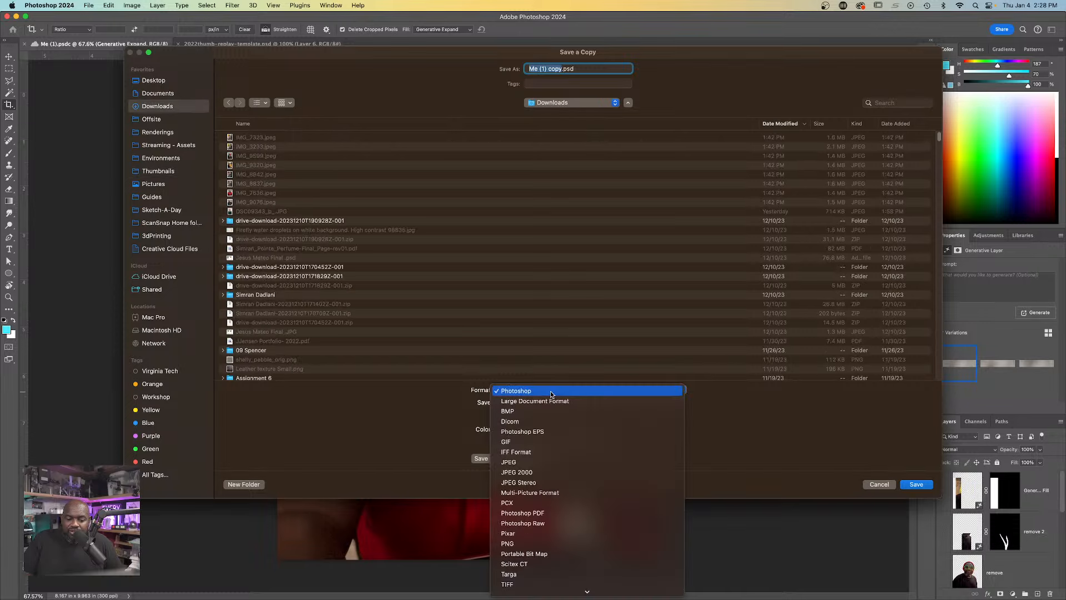
pyautogui.click(515, 462)
pyautogui.press('Return')
pyautogui.click(639, 189)
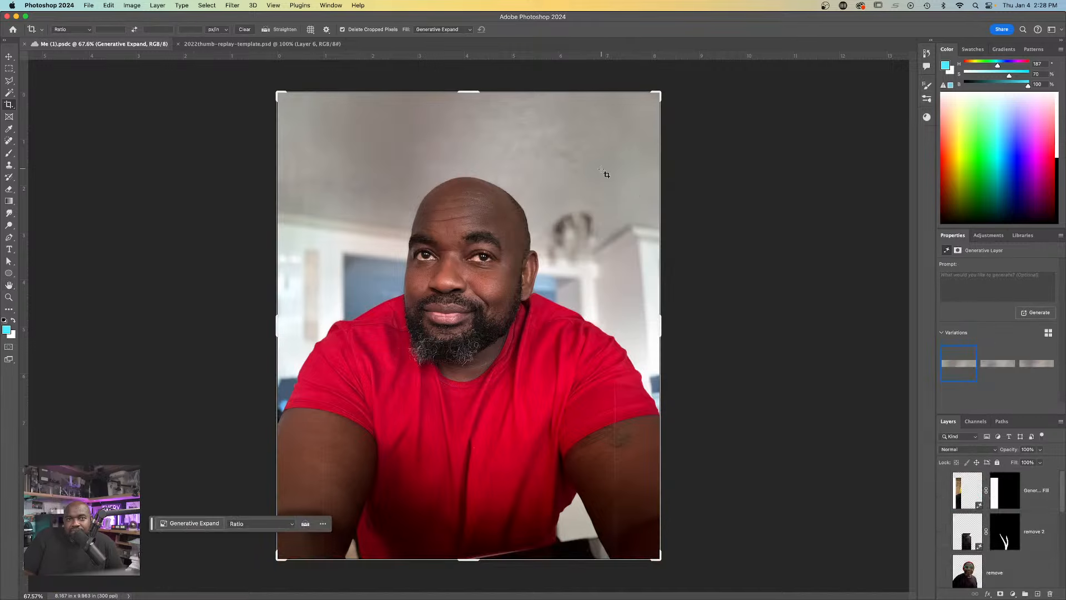
# - Switch to the Express post in Chrome and replace the old portrait with the exported JPEG from Downloads, placed mid-page
pyautogui.click(514, 590)
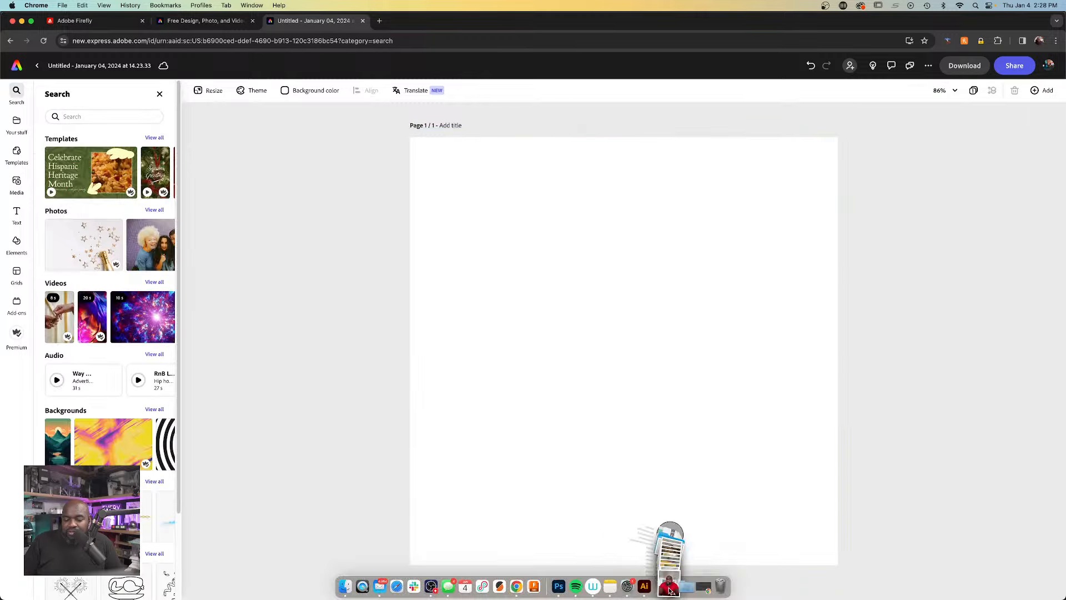
pyautogui.click(670, 587)
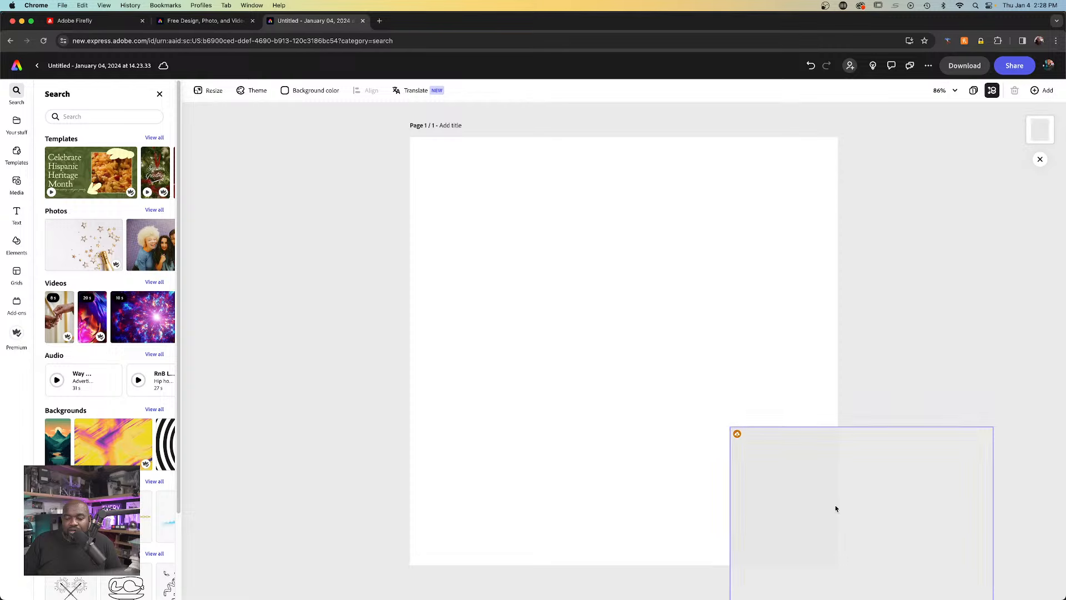
pyautogui.moveTo(701, 333)
pyautogui.mouseDown()
pyautogui.moveTo(694, 360)
pyautogui.moveTo(693, 350)
pyautogui.mouseUp()
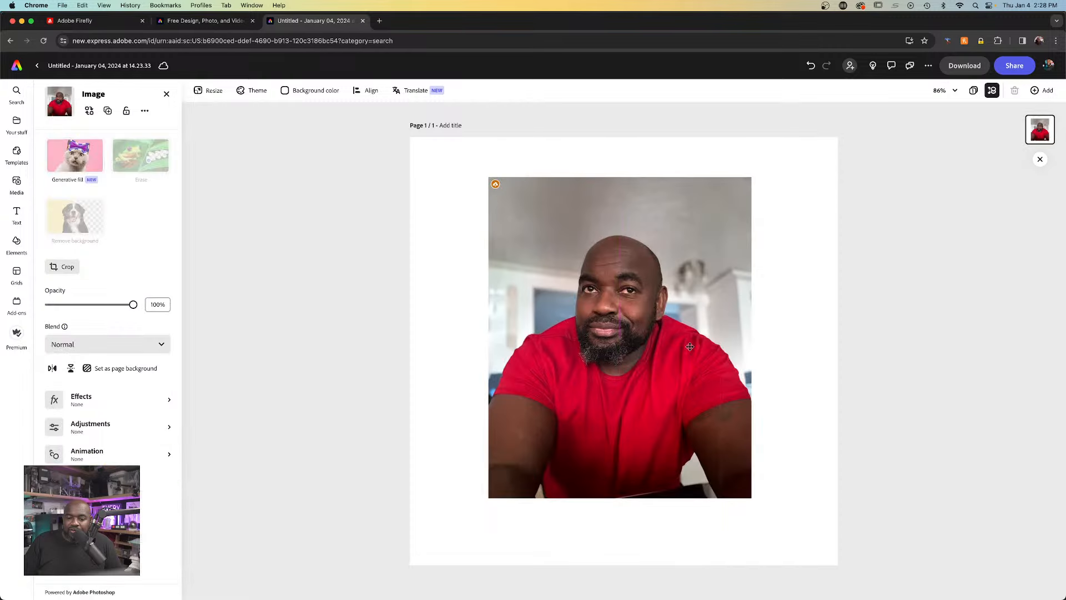
# - Enlarge the portrait to span the page's full width with the head near the top, and remove its background
pyautogui.moveTo(761, 345); pyautogui.dragTo(858, 357)
pyautogui.press('super+z')
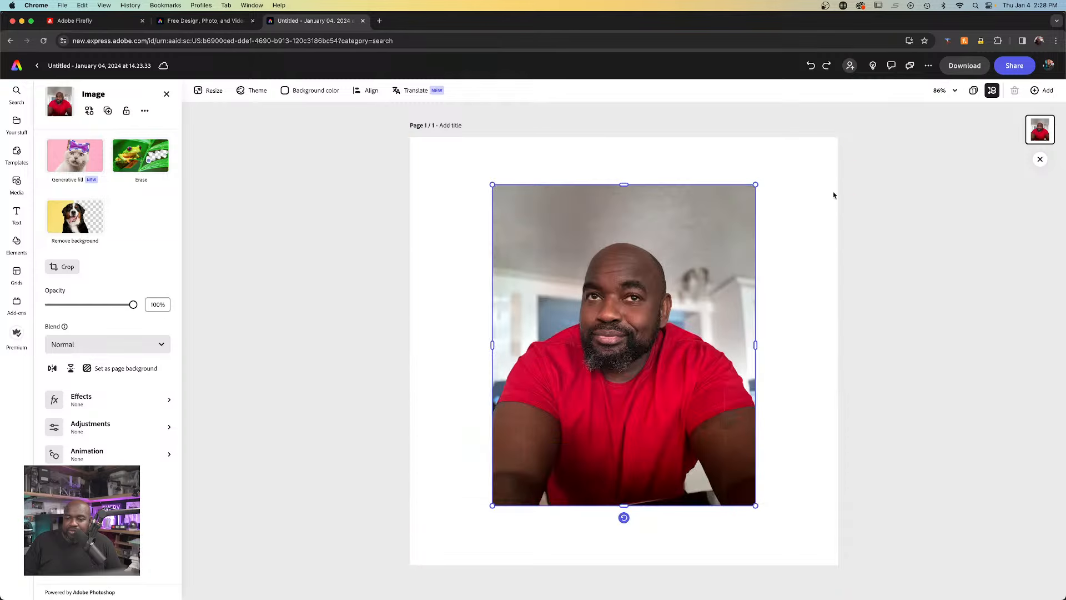
pyautogui.moveTo(756, 183); pyautogui.dragTo(898, 128)
pyautogui.moveTo(714, 287); pyautogui.dragTo(659, 300)
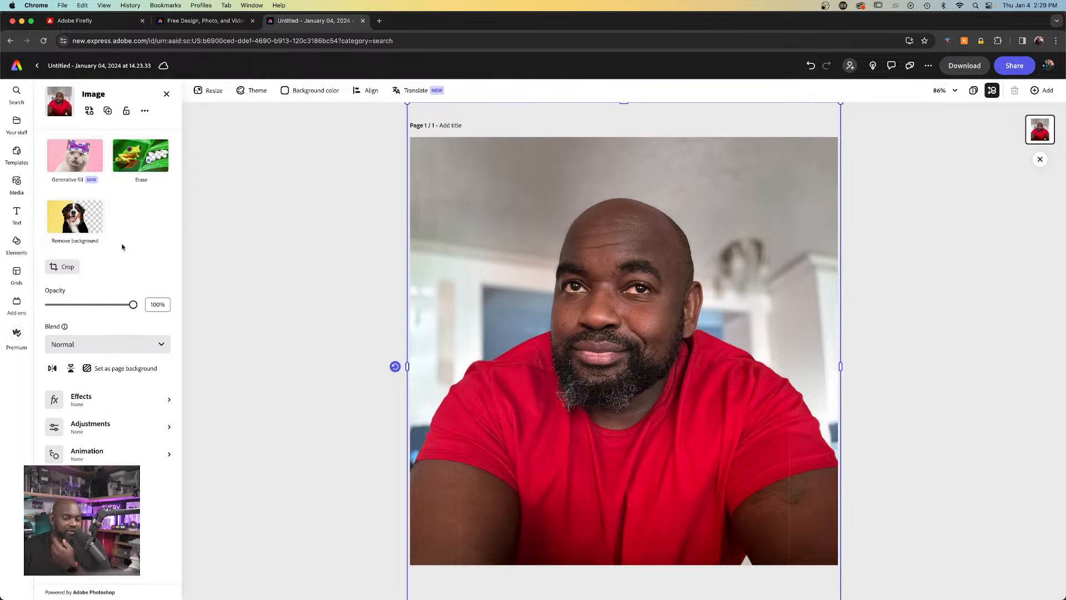
pyautogui.click(75, 220)
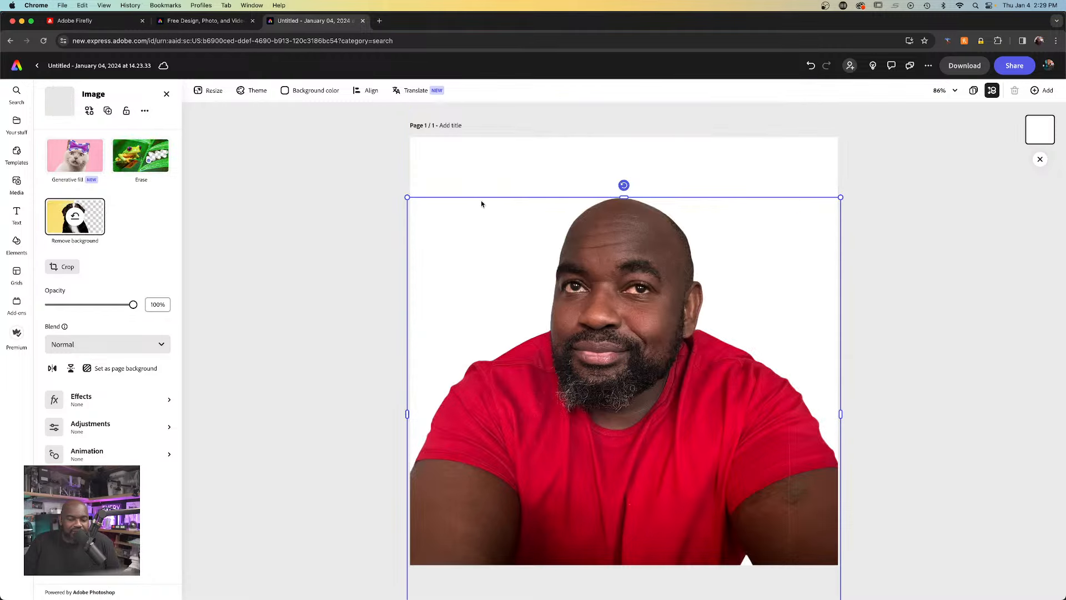
pyautogui.moveTo(750, 422); pyautogui.dragTo(750, 425)
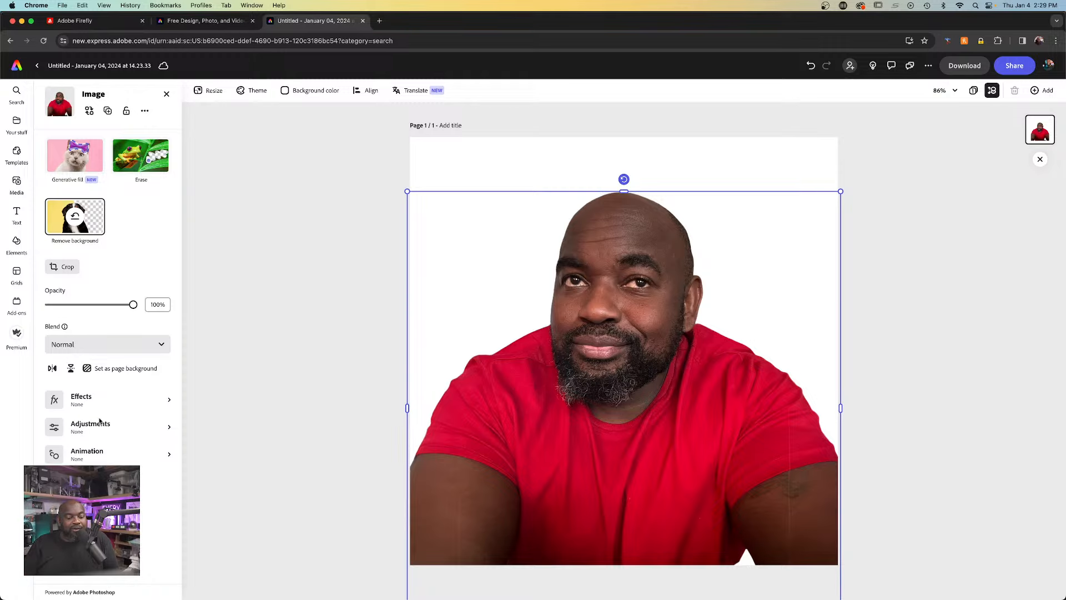
# - Try several Duotone effects on the cutout portrait, ending with the rose-pink preset in the last row
pyautogui.click(90, 400)
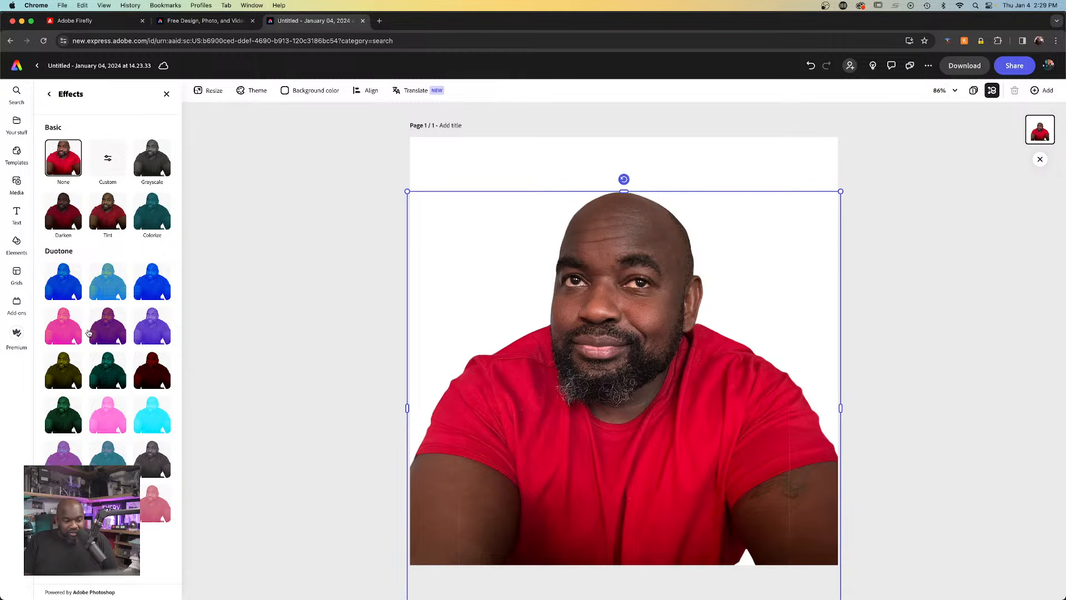
pyautogui.click(110, 331)
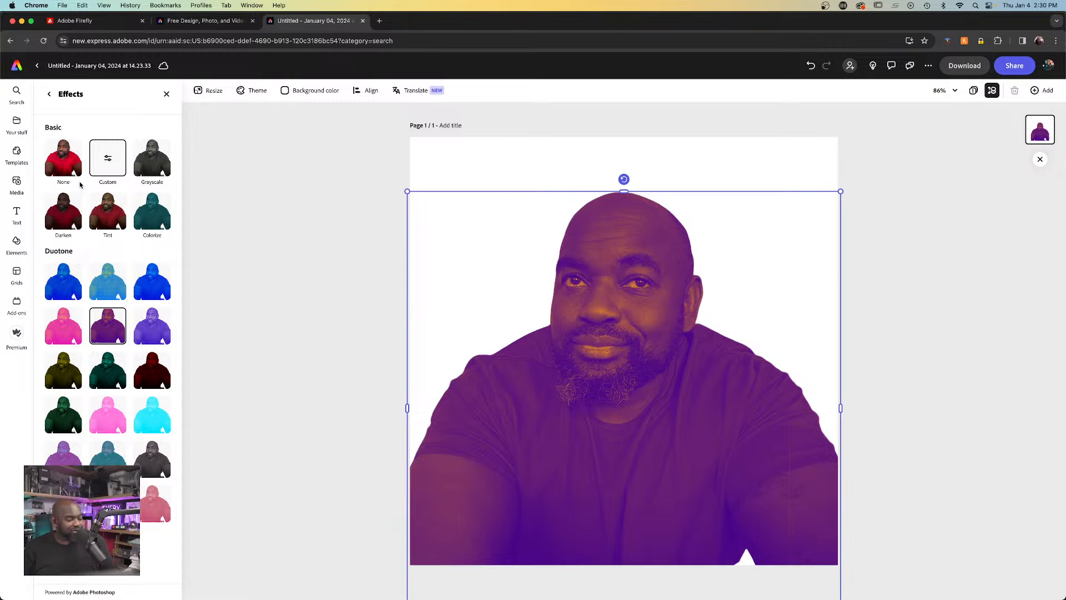
pyautogui.click(147, 337)
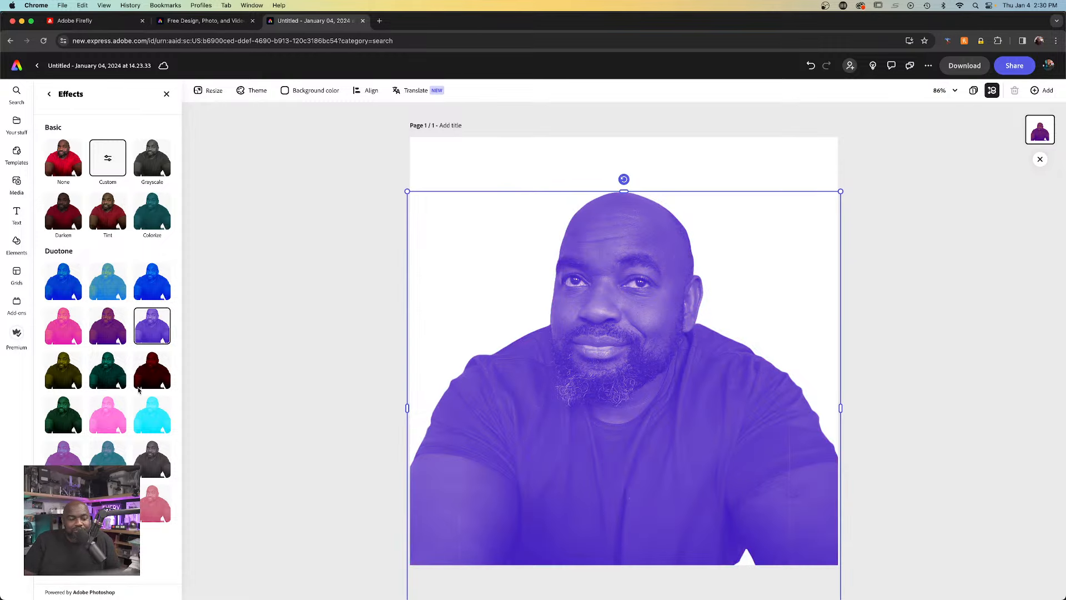
pyautogui.click(146, 384)
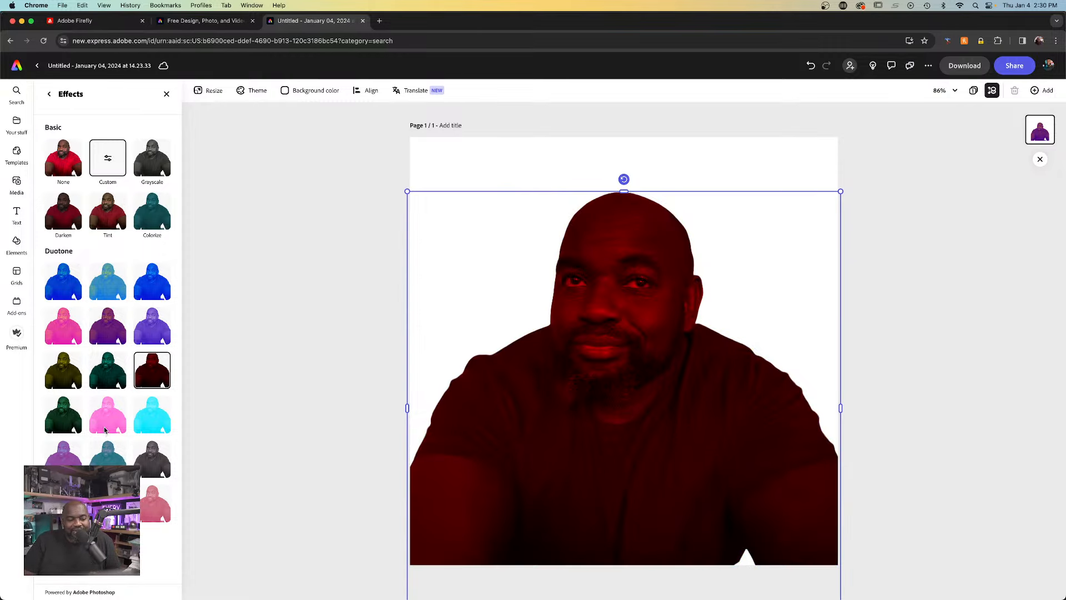
pyautogui.click(104, 430)
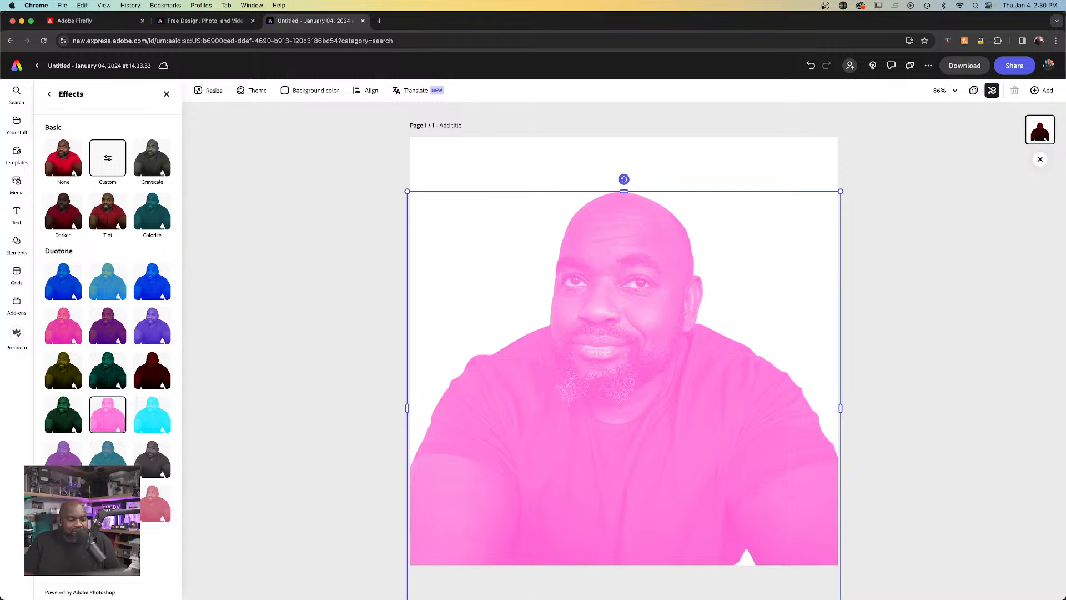
pyautogui.click(106, 470)
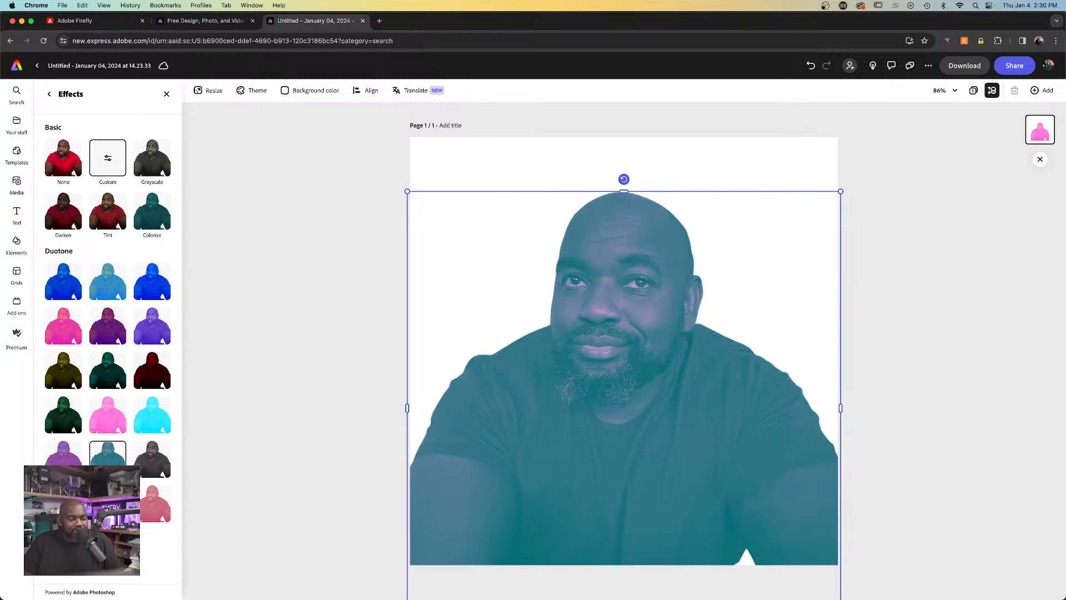
pyautogui.click(160, 469)
pyautogui.click(160, 514)
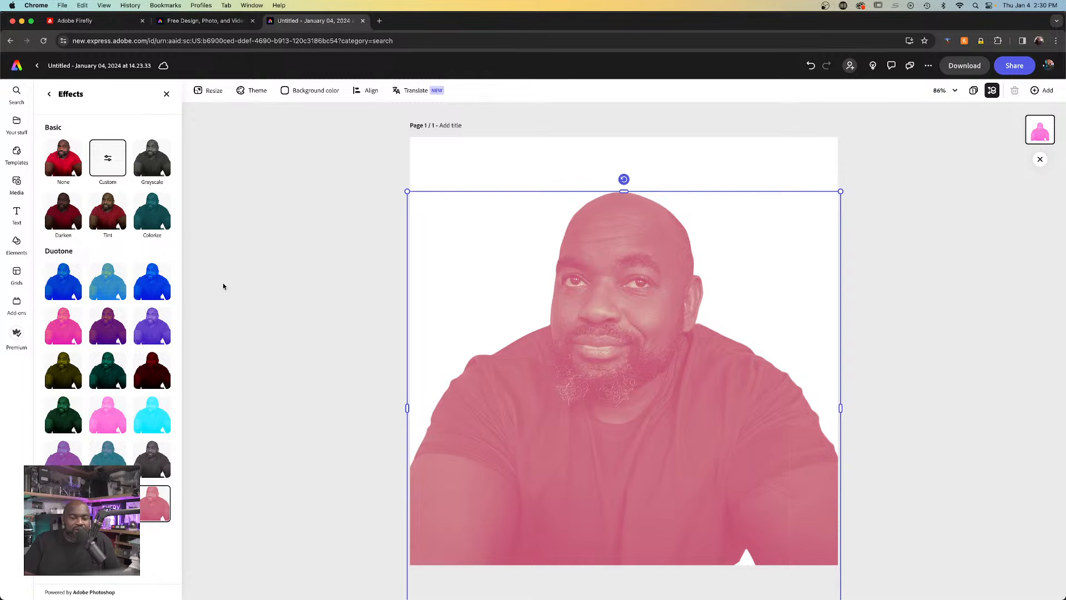
# - Customize the duotone colour to a deeper crimson, #A32249
pyautogui.click(107, 165)
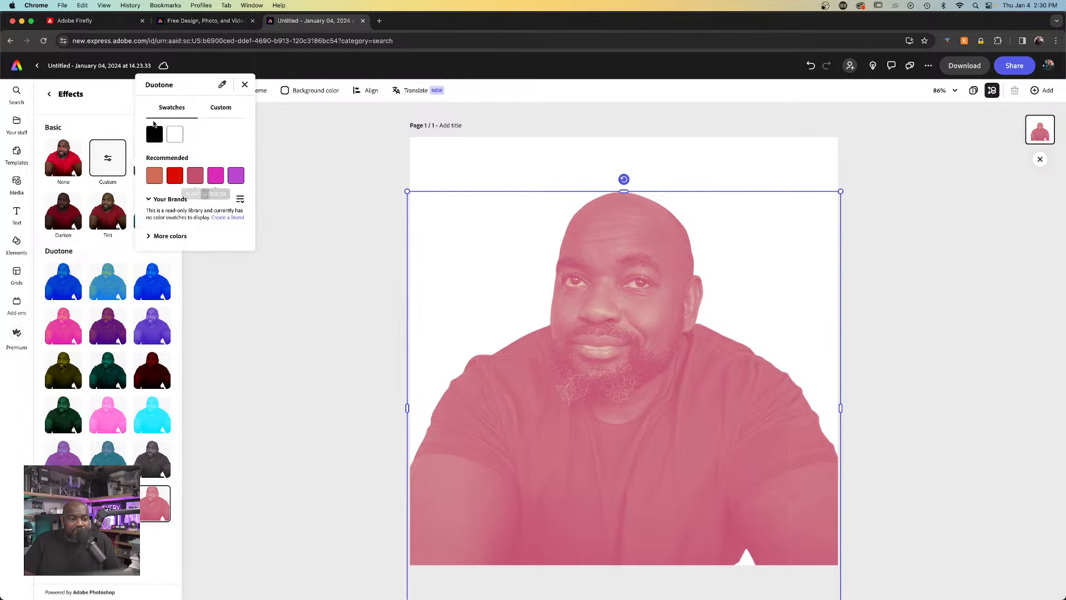
pyautogui.click(221, 107)
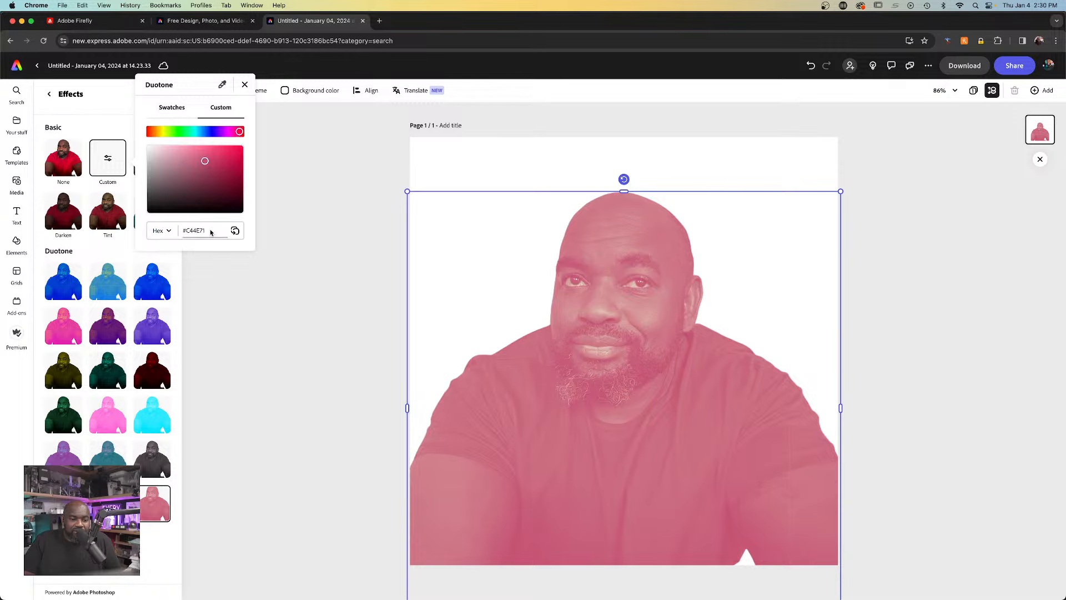
pyautogui.moveTo(214, 163)
pyautogui.mouseDown()
pyautogui.moveTo(228, 149)
pyautogui.moveTo(228, 189)
pyautogui.moveTo(224, 171)
pyautogui.mouseUp()
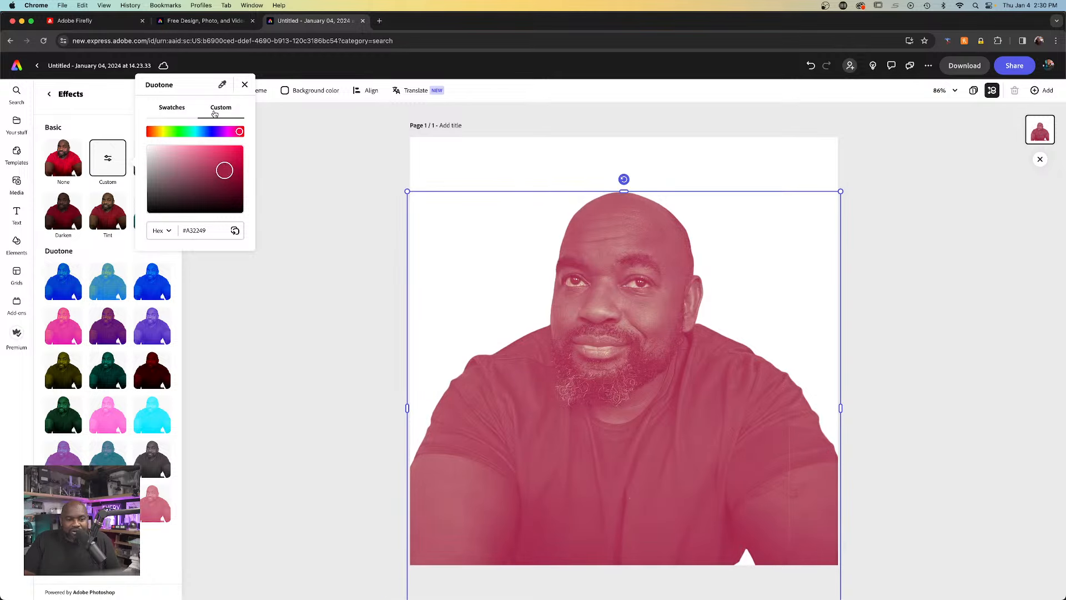
# - Try dark purple, navy and green swatches from the additional colours as the portrait's duotone colour
pyautogui.click(168, 105)
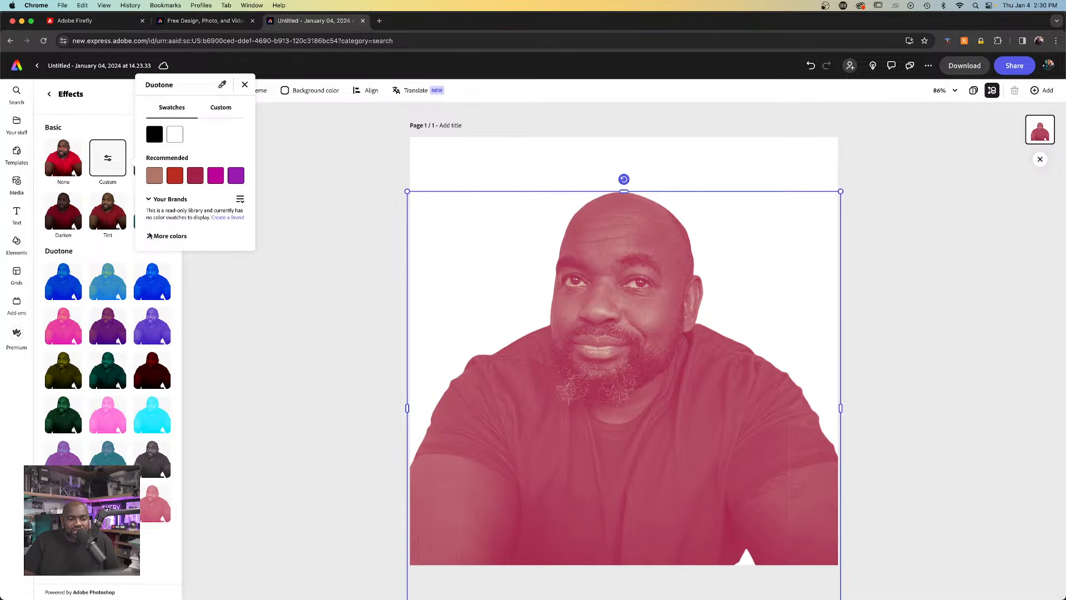
pyautogui.click(149, 235)
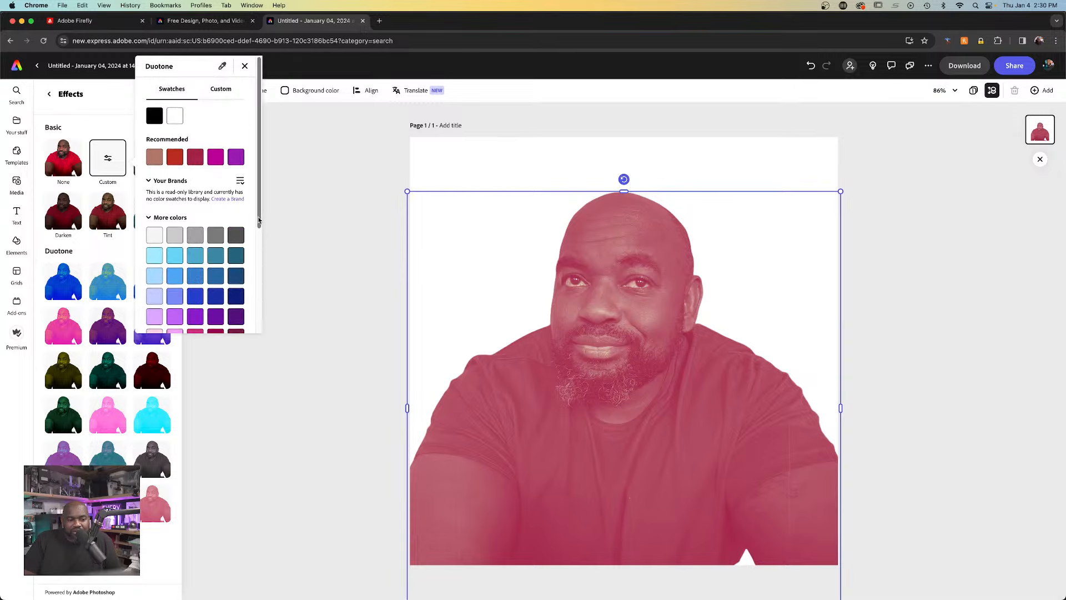
pyautogui.moveTo(259, 220); pyautogui.dragTo(258, 284)
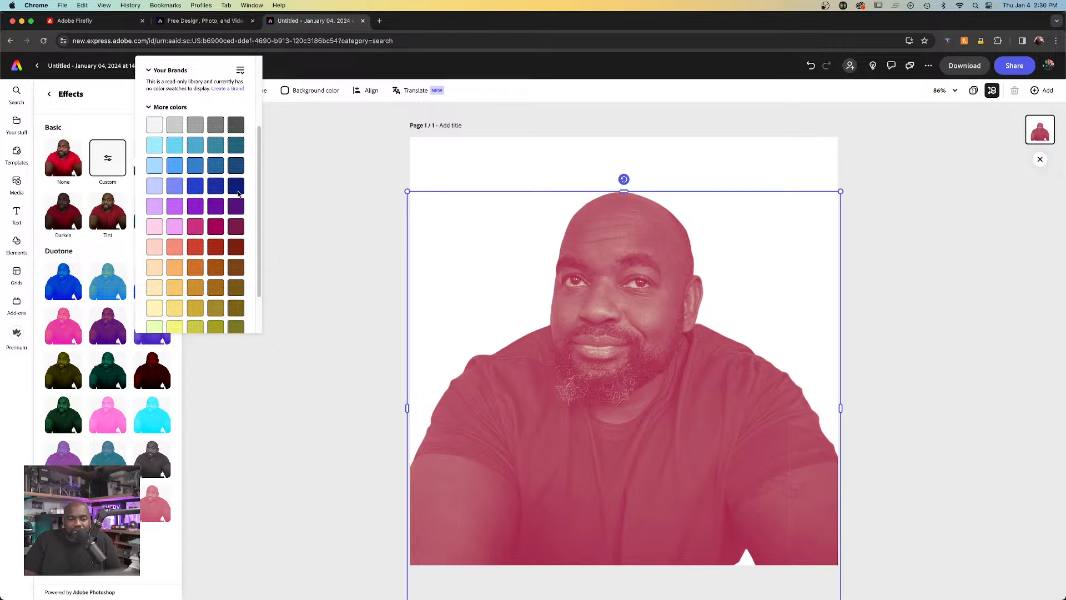
pyautogui.click(235, 210)
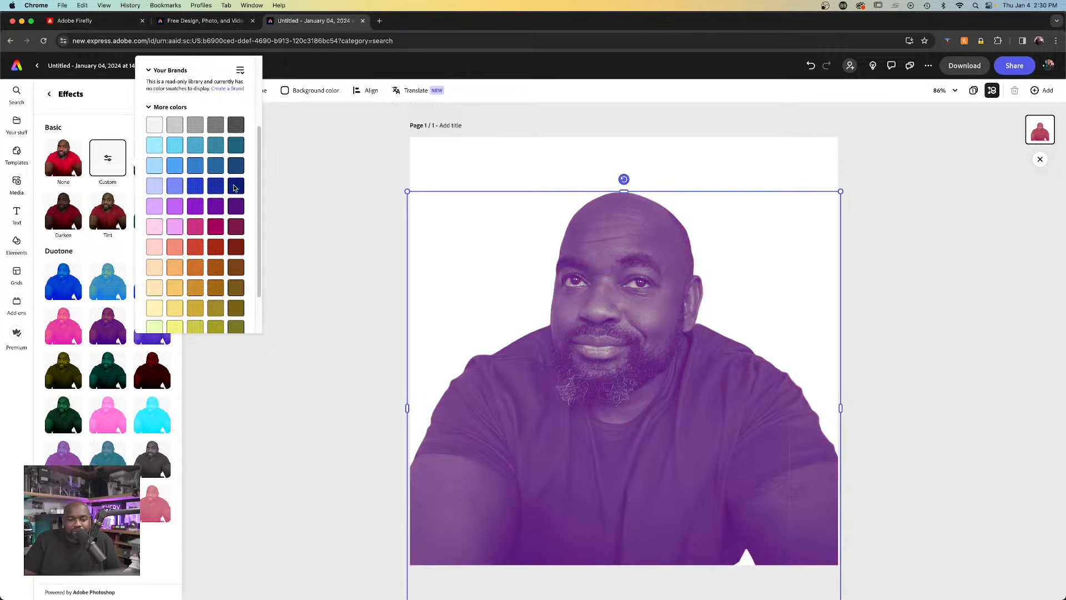
pyautogui.scroll(-3, 223, 156)
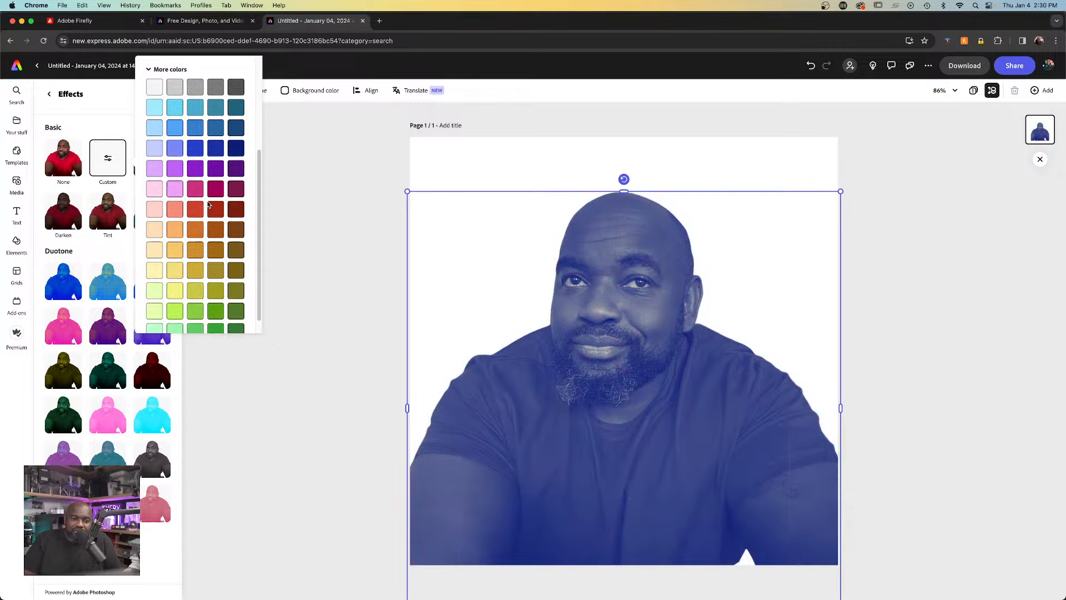
pyautogui.click(215, 314)
pyautogui.scroll(5, 211, 225)
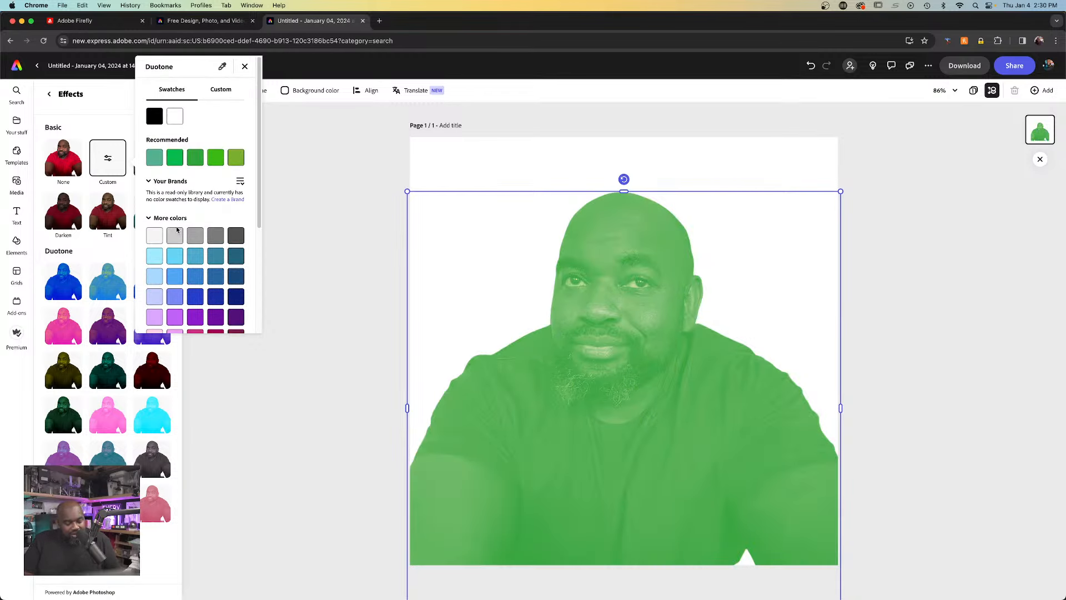
# - Undo the custom duotone colour changes back to the rose-pink preset
pyautogui.press('super+z')
pyautogui.press('super+z')
pyautogui.press('super+z')
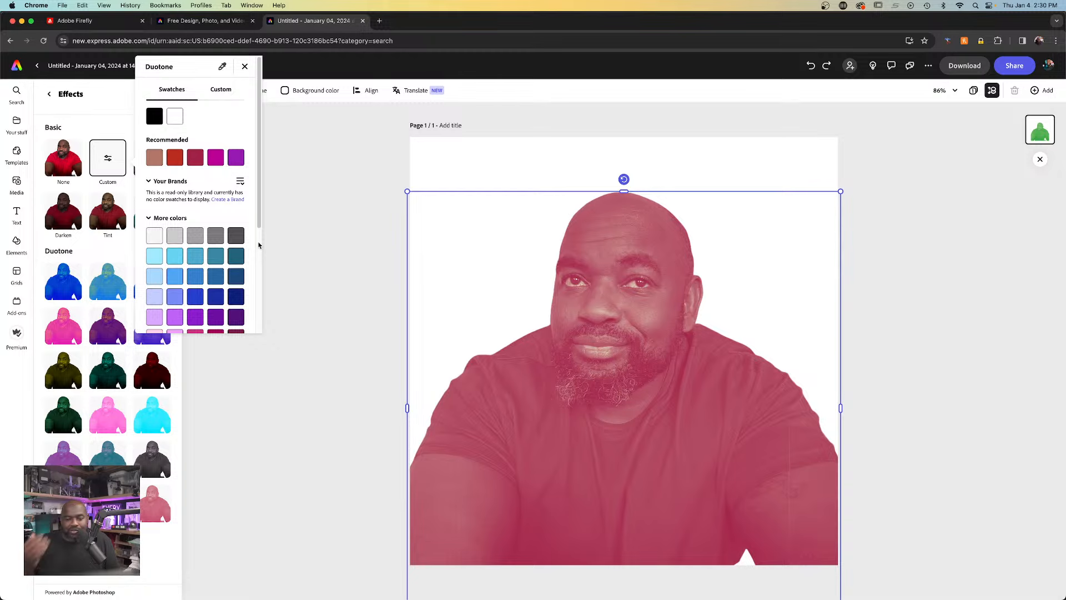
pyautogui.press('super+z')
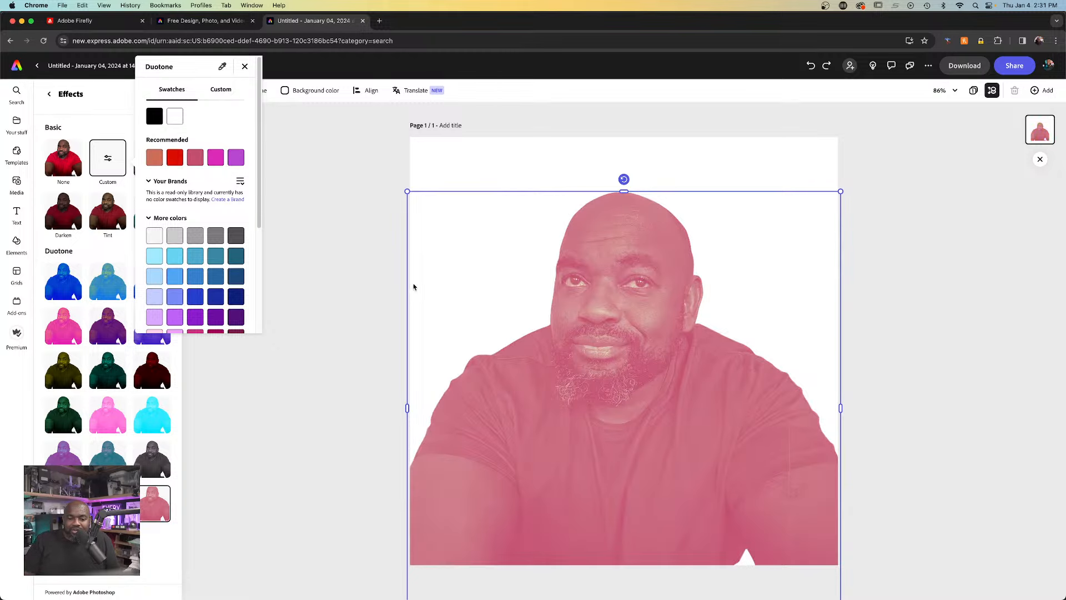
# - Try the recommended red and orange duotone swatches, then set the custom duotone colour to the dark crimson #8A1239
pyautogui.click(173, 158)
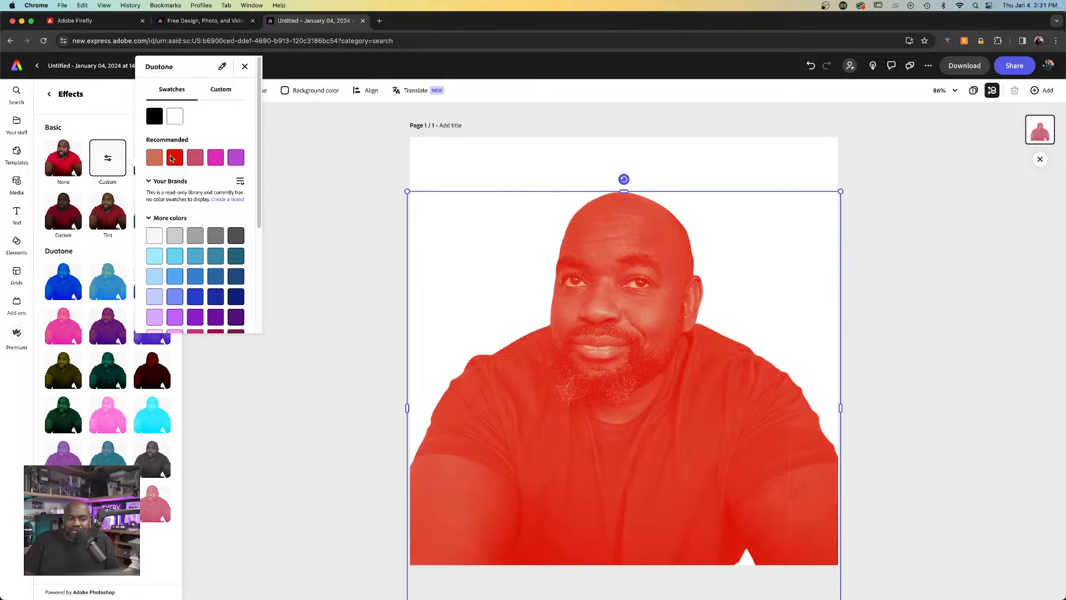
pyautogui.click(152, 155)
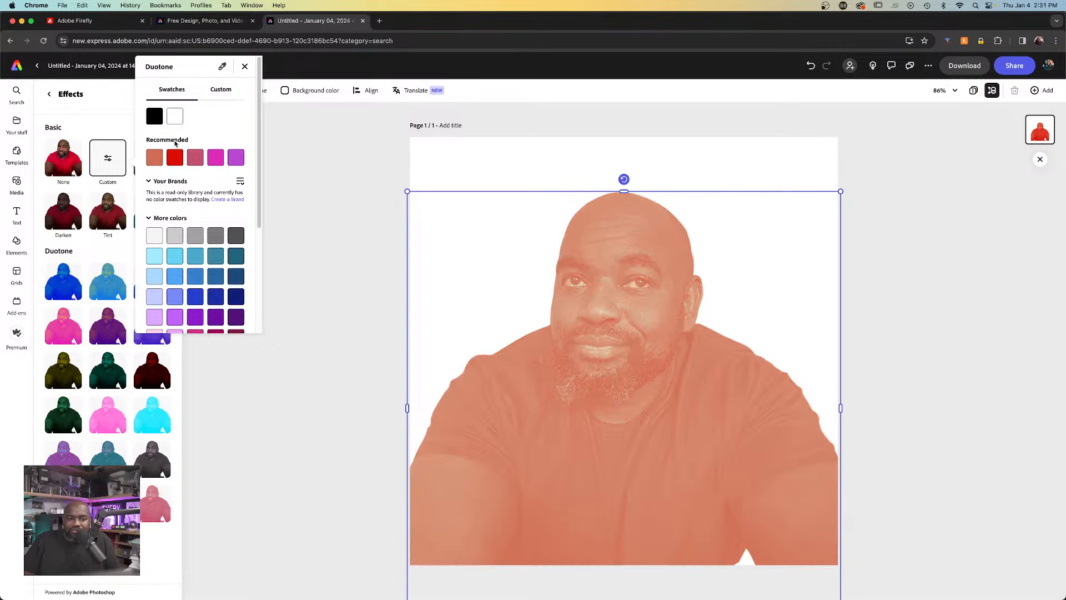
pyautogui.click(221, 90)
pyautogui.click(231, 145)
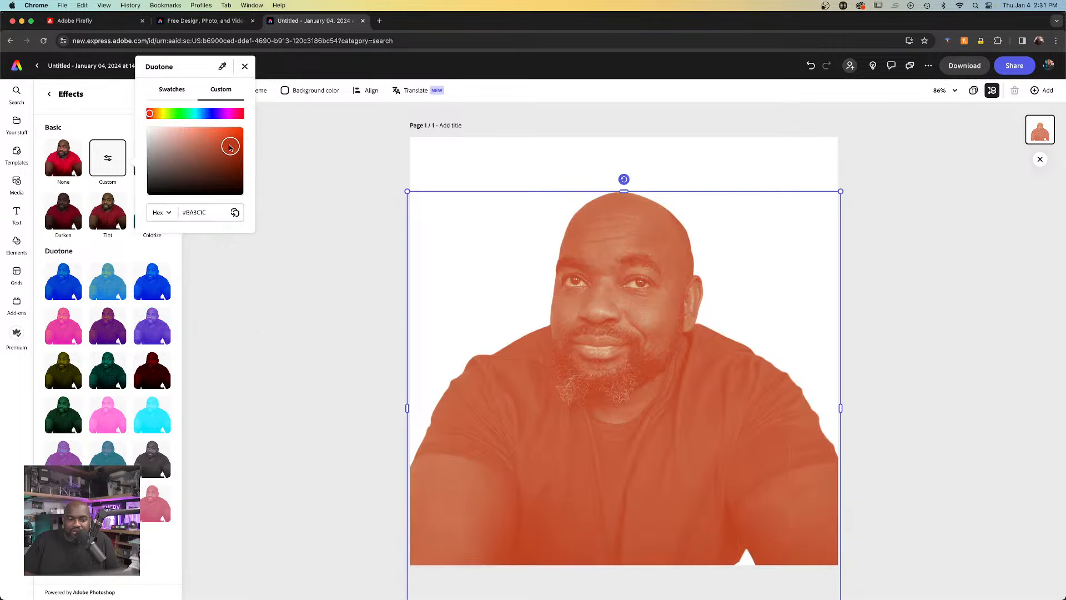
pyautogui.moveTo(185, 116); pyautogui.dragTo(239, 117)
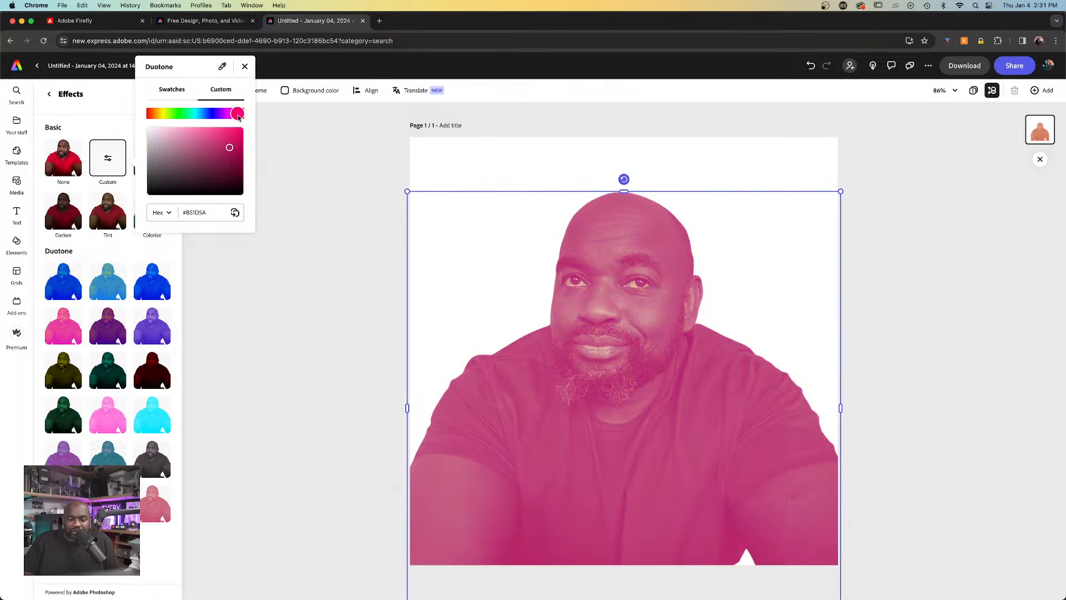
pyautogui.click(232, 160)
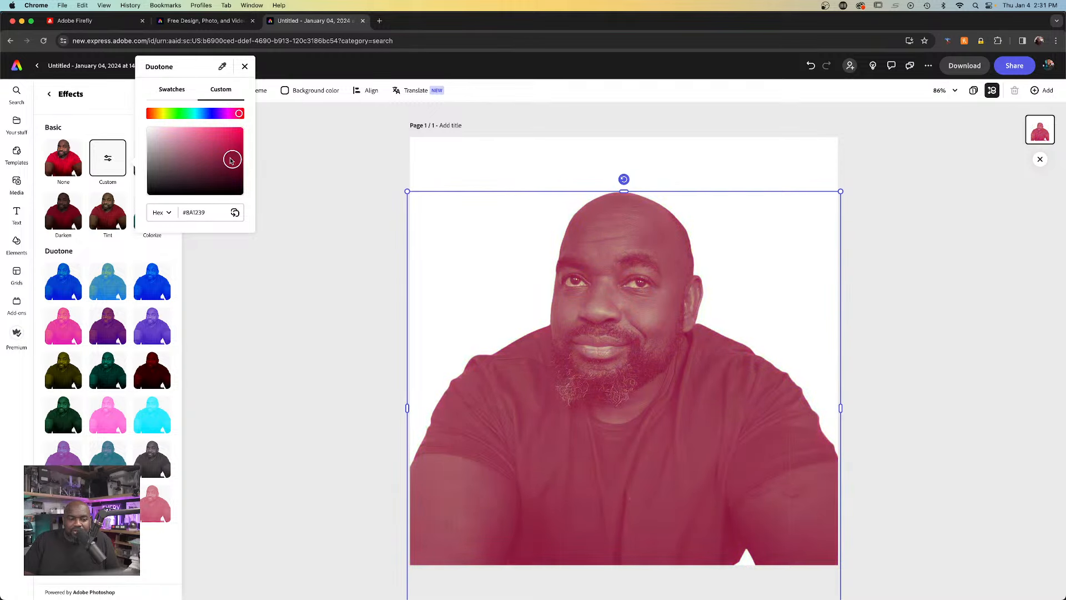
pyautogui.click(372, 270)
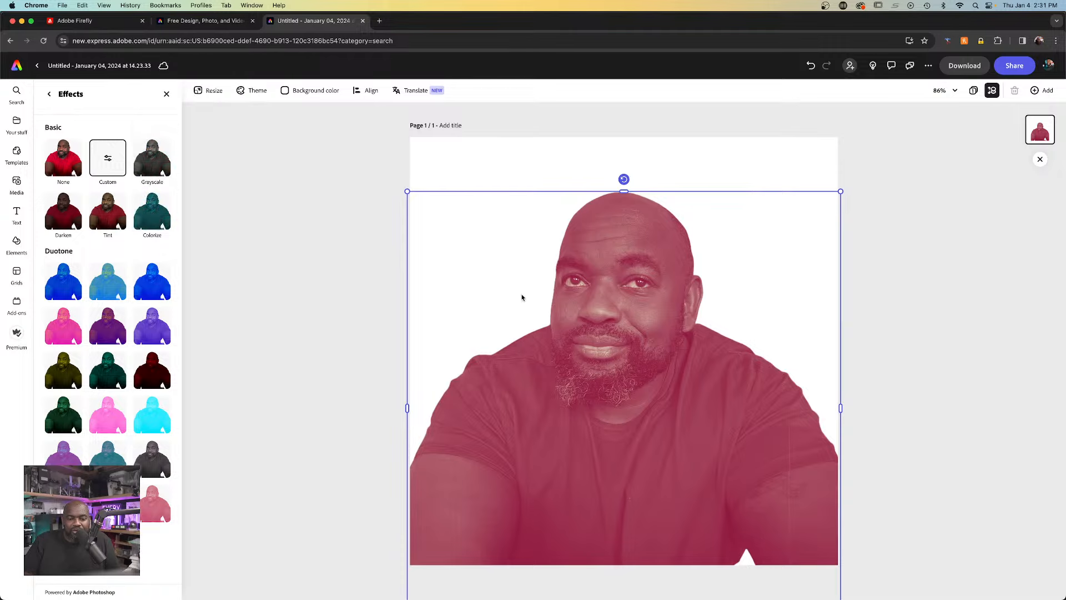
pyautogui.click(49, 95)
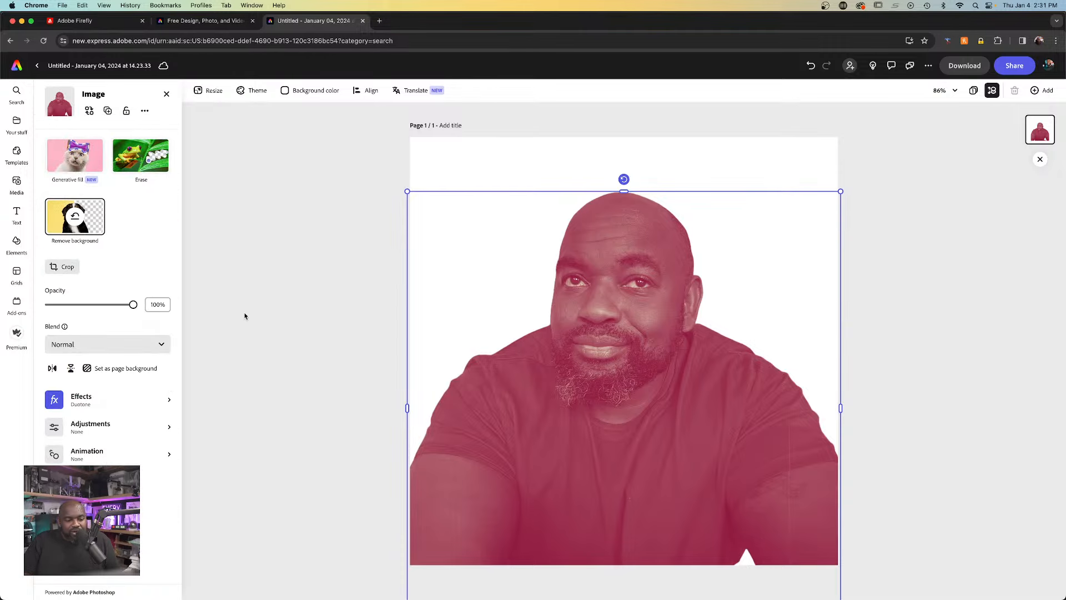
# - Duplicate the crimson portrait and align the copy almost exactly over the original
pyautogui.click(329, 406)
pyautogui.click(631, 428)
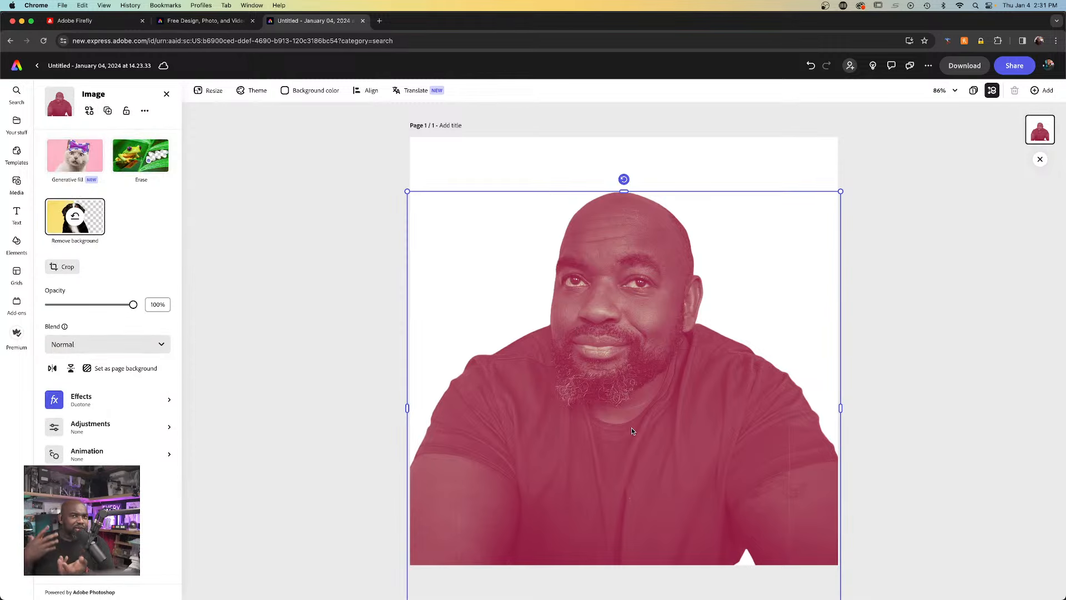
pyautogui.press('super+d')
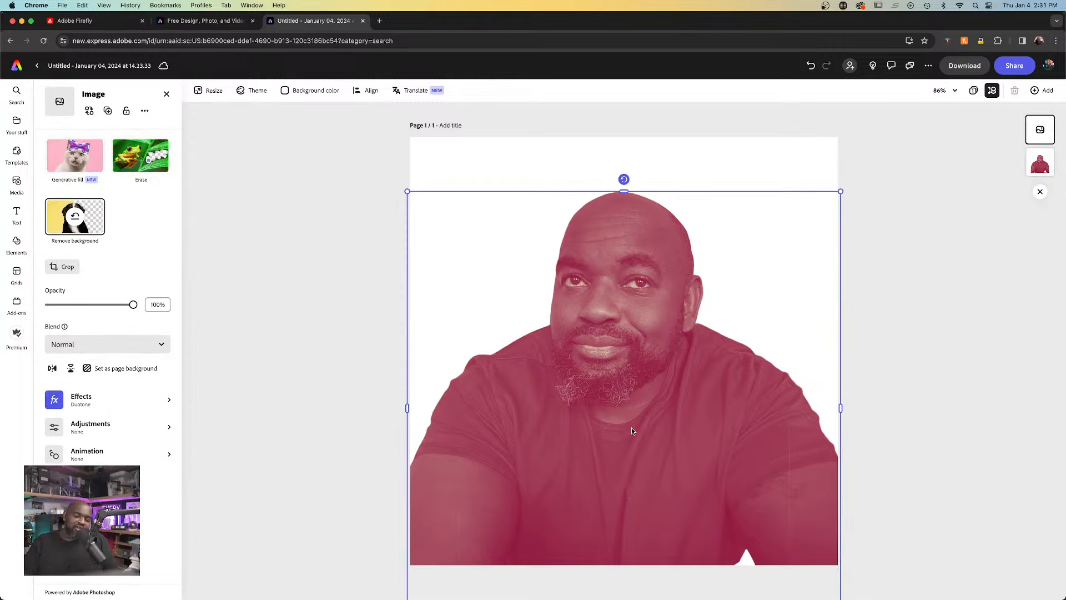
pyautogui.moveTo(631, 431); pyautogui.dragTo(578, 406)
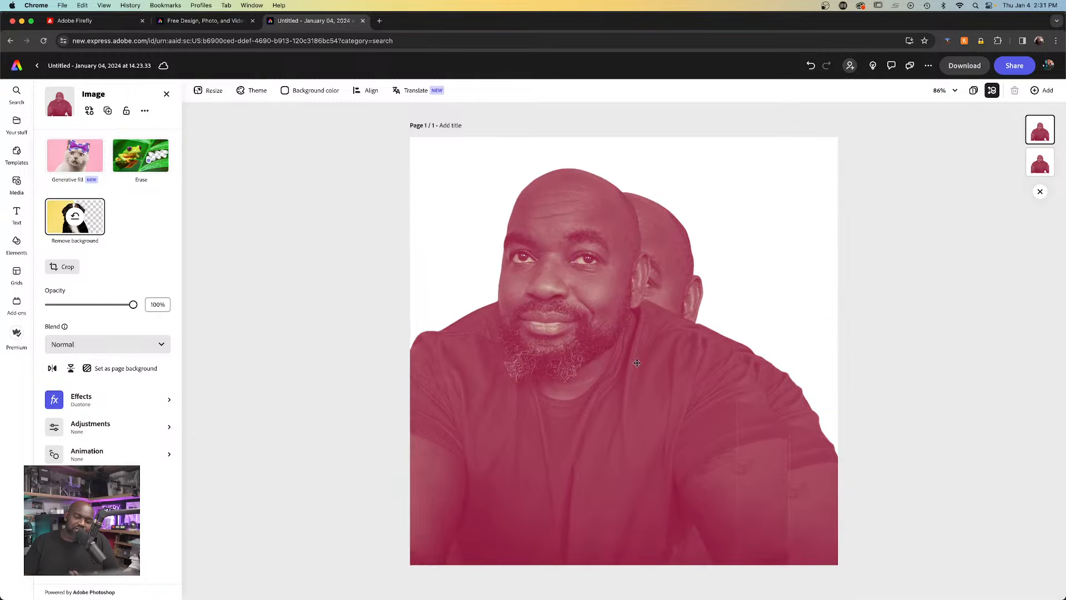
pyautogui.moveTo(637, 363); pyautogui.dragTo(651, 383)
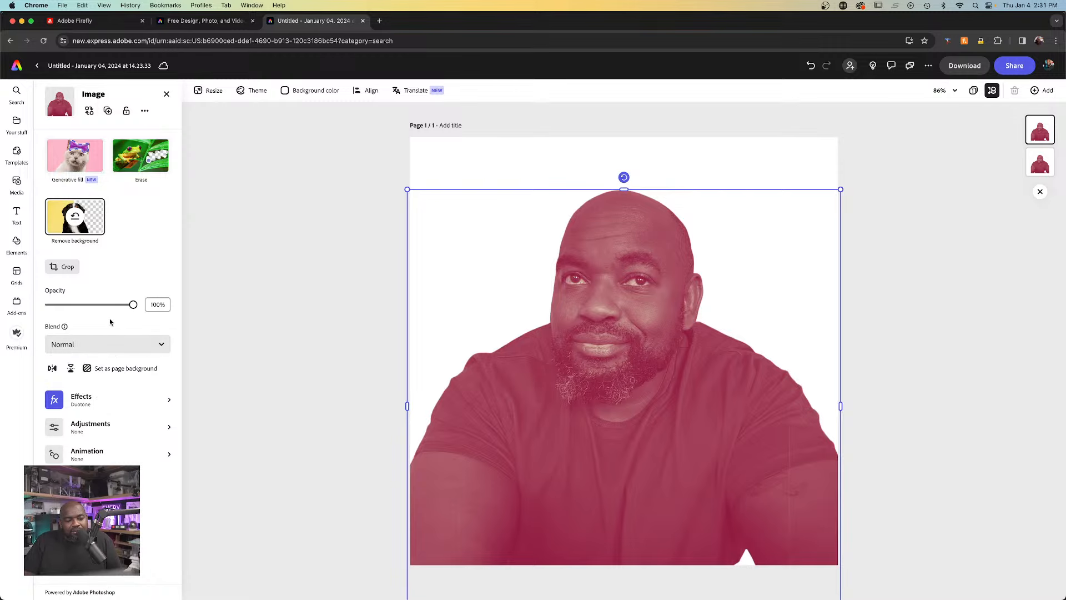
# - Lower the duplicate portrait's opacity and apply the purple-and-orange Duotone preset to it
pyautogui.moveTo(114, 305); pyautogui.dragTo(79, 305)
pyautogui.click(108, 406)
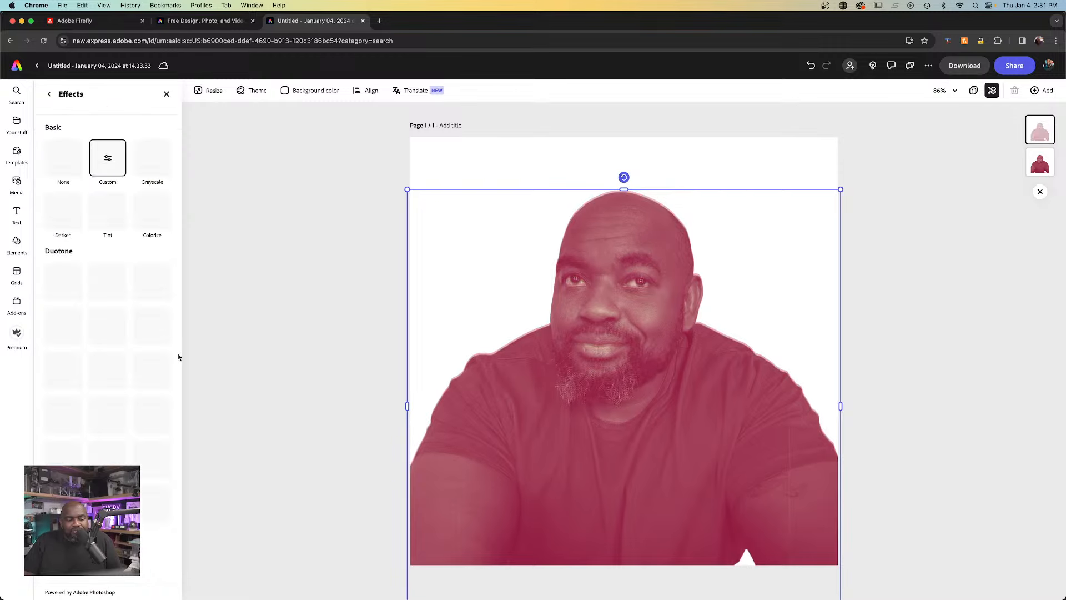
pyautogui.click(108, 325)
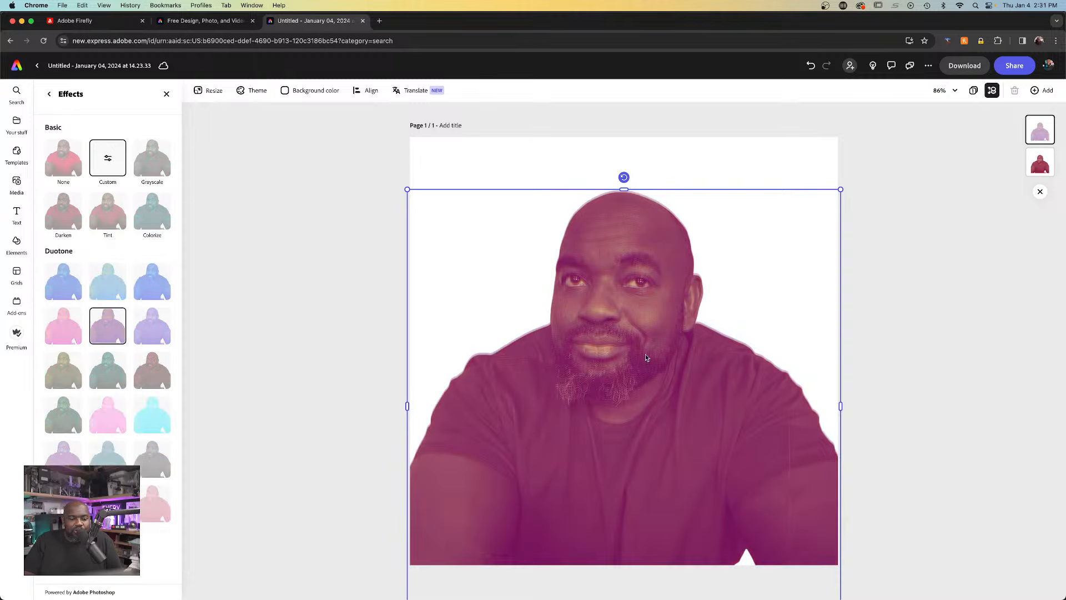
# - Apply the bright cyan Duotone preset to the duplicate portrait and nudge it slightly up and left of the crimson one
pyautogui.click(136, 421)
pyautogui.moveTo(624, 390)
pyautogui.mouseDown()
pyautogui.moveTo(620, 382)
pyautogui.moveTo(622, 391)
pyautogui.mouseUp()
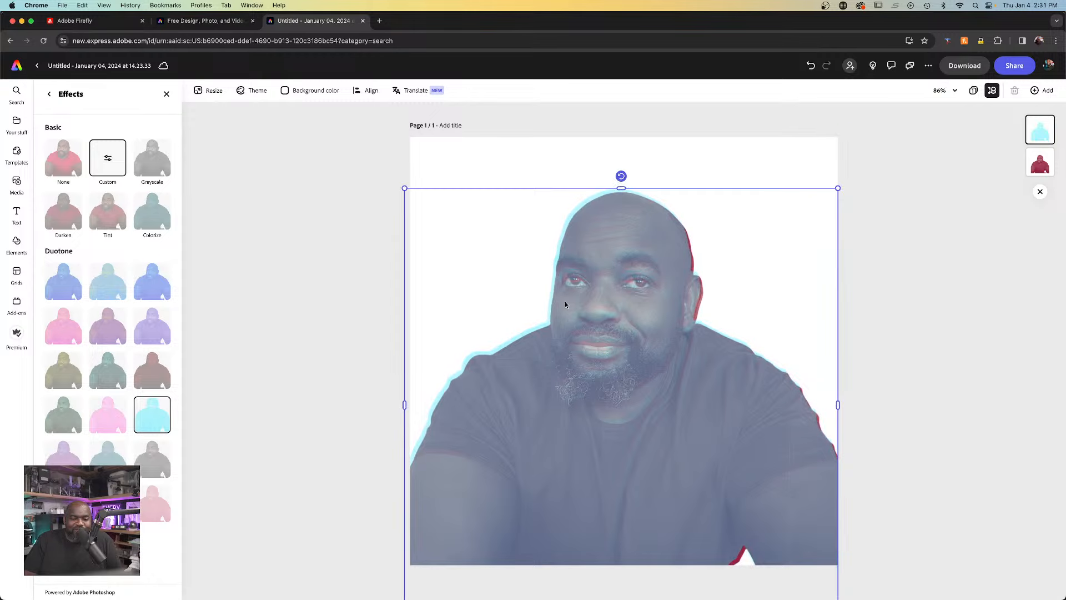
pyautogui.click(383, 266)
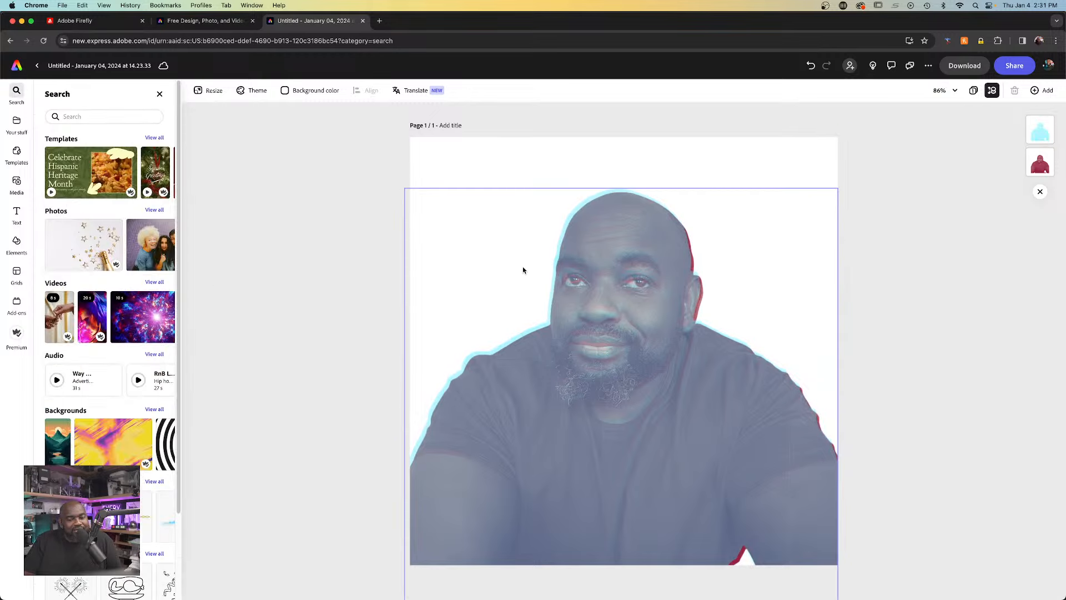
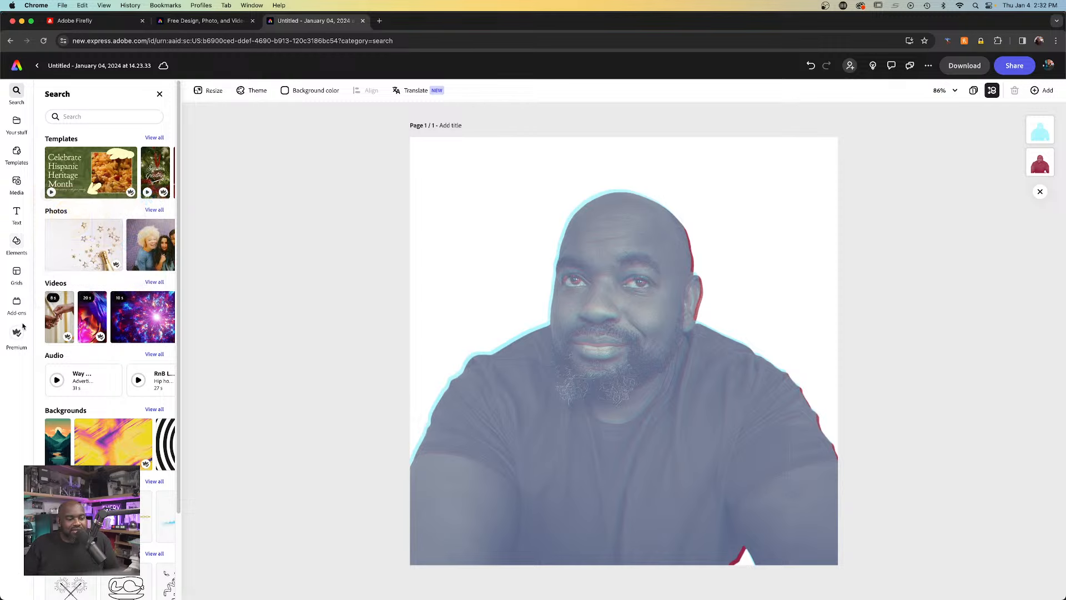
pyautogui.click(34, 239)
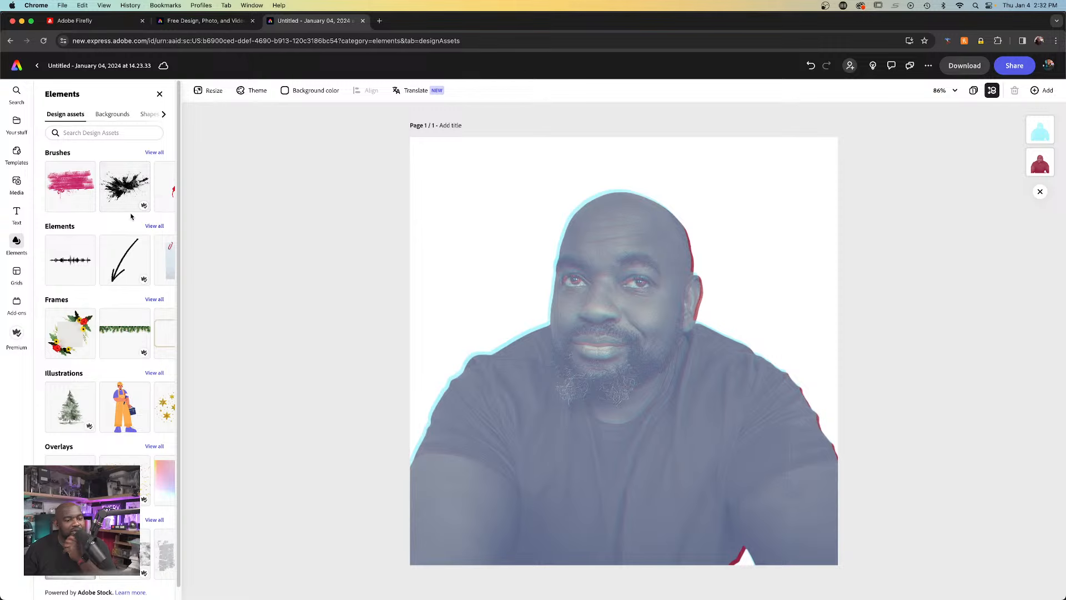
pyautogui.scroll(-1, 111, 472)
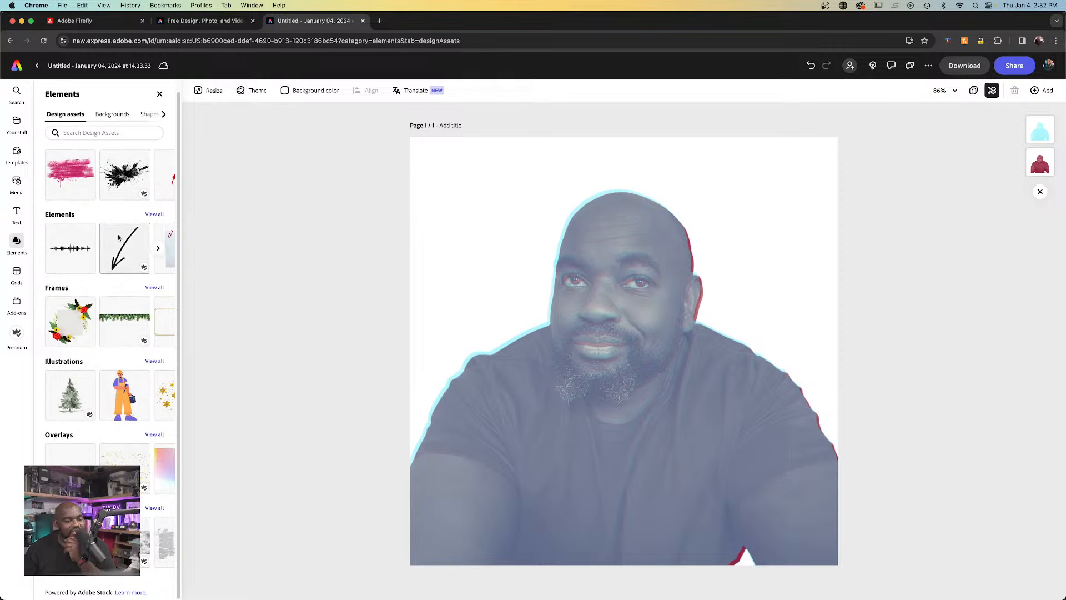
pyautogui.scroll(1, 133, 249)
pyautogui.scroll(1, 132, 249)
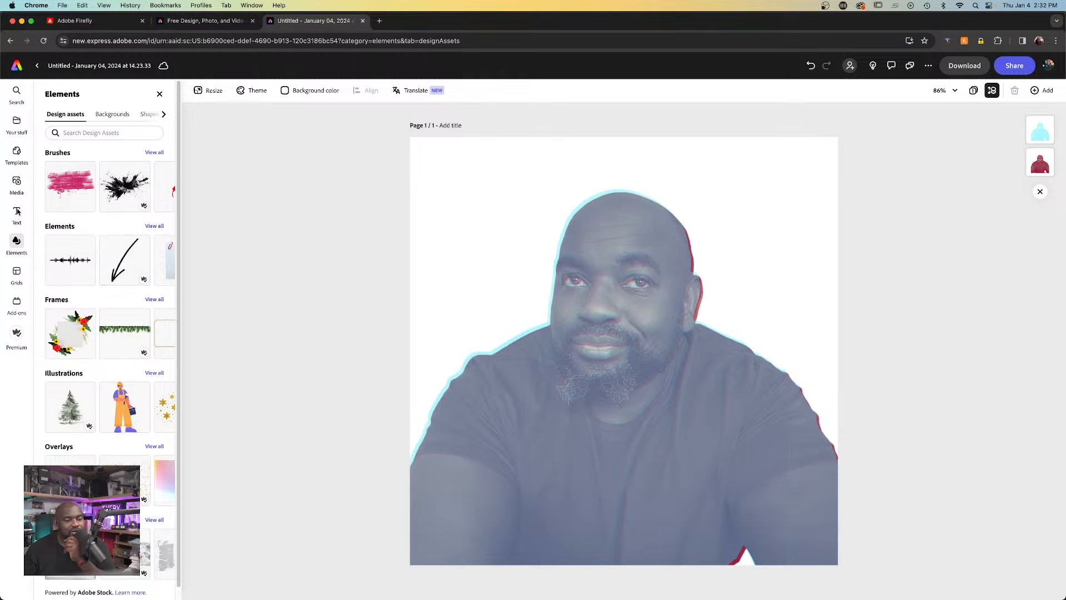
# - Search the stock photos for "celebration" and add the black photo with gold glitter particles to the page
pyautogui.click(24, 180)
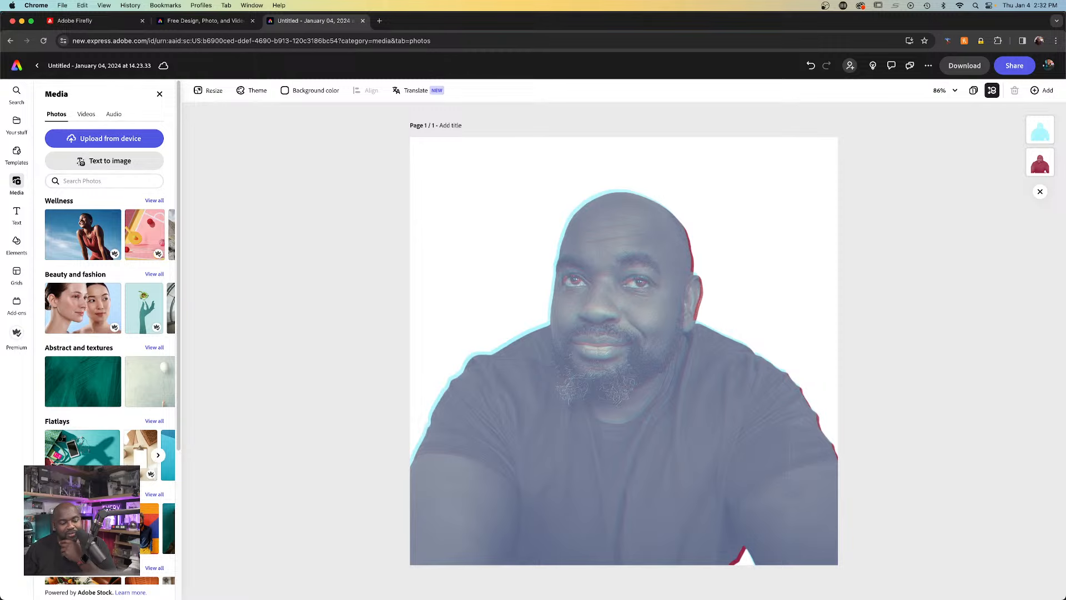
pyautogui.click(103, 182)
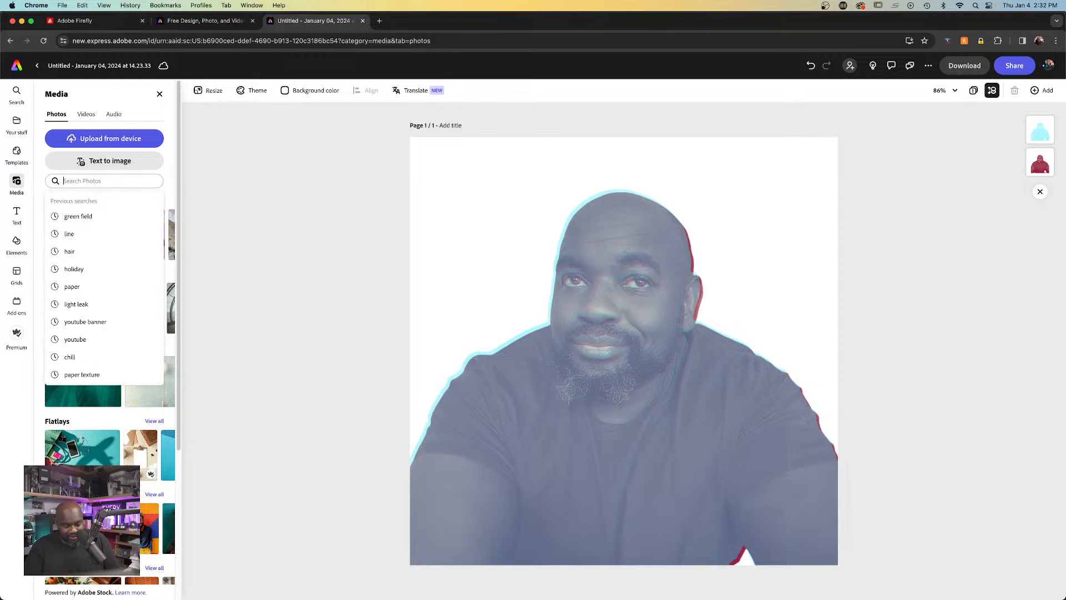
pyautogui.write('celebrat')
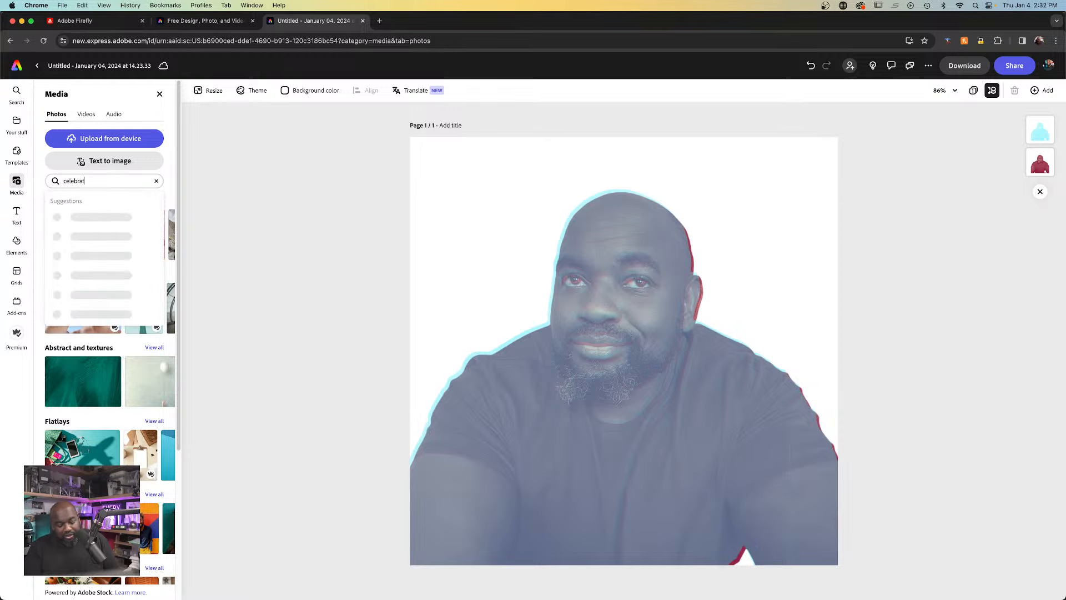
pyautogui.write('ion')
pyautogui.press('Return')
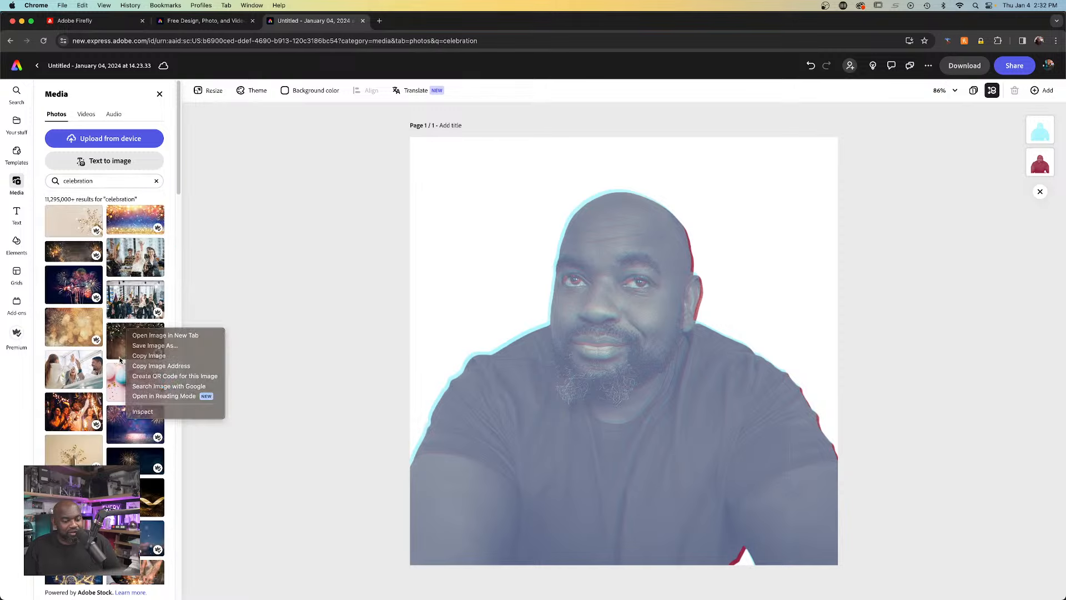
pyautogui.scroll(-3, 119, 434)
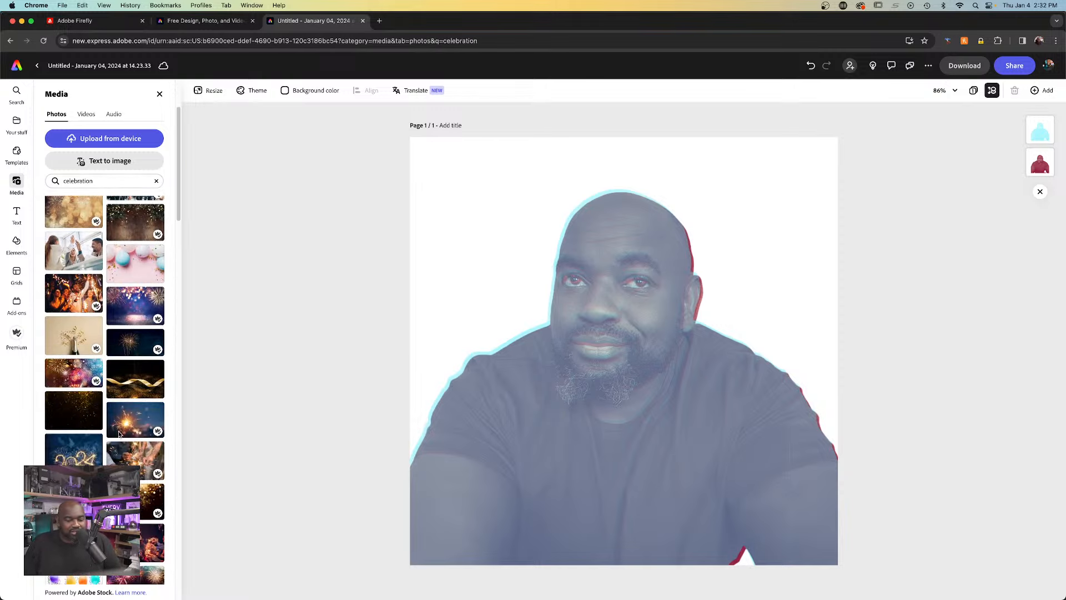
pyautogui.click(83, 412)
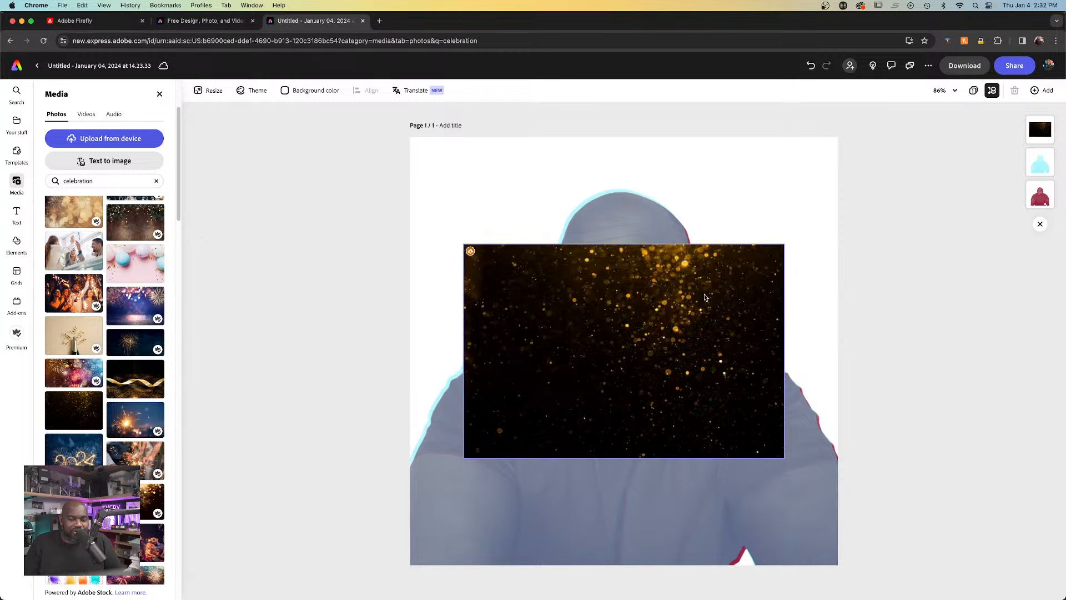
# - Enlarge and position the gold glitter photo to cover the whole page, and place it behind both portraits
pyautogui.moveTo(705, 297); pyautogui.dragTo(690, 152)
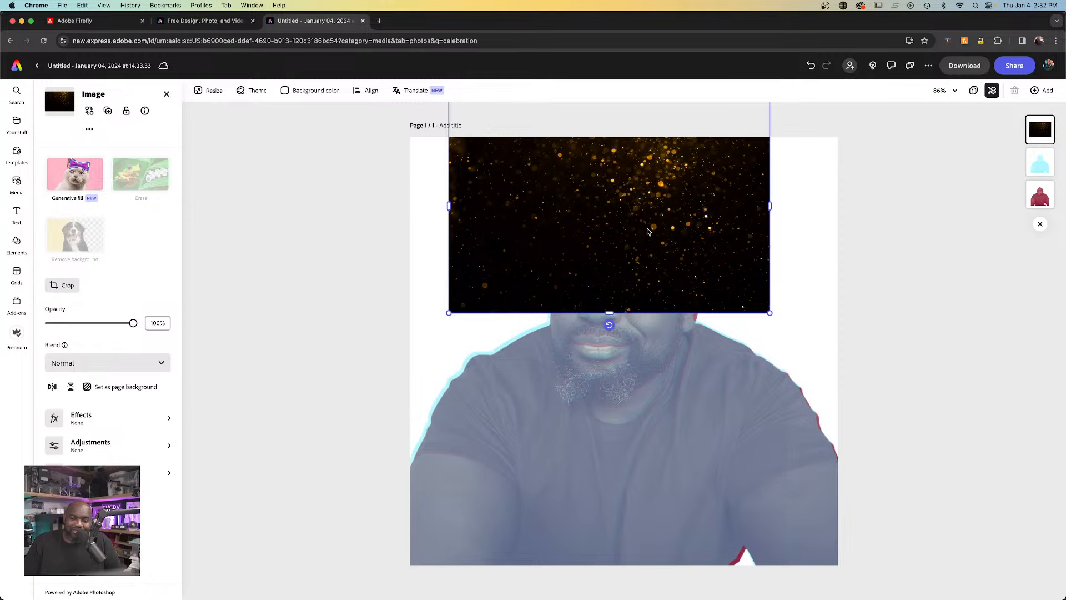
pyautogui.moveTo(649, 231); pyautogui.dragTo(655, 265)
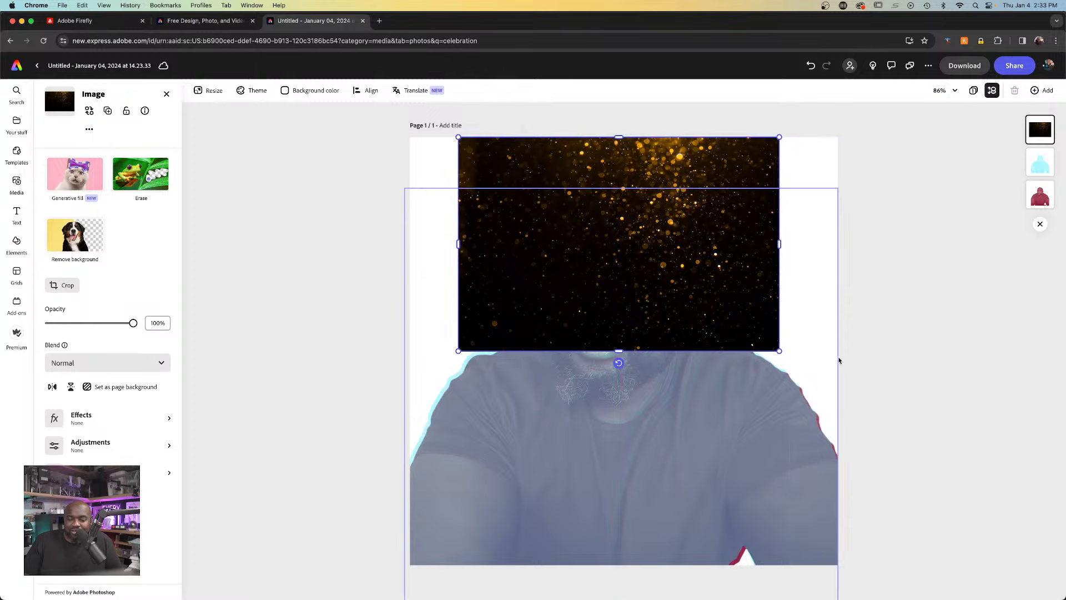
pyautogui.moveTo(779, 351); pyautogui.dragTo(1065, 559)
pyautogui.moveTo(711, 338); pyautogui.dragTo(595, 331)
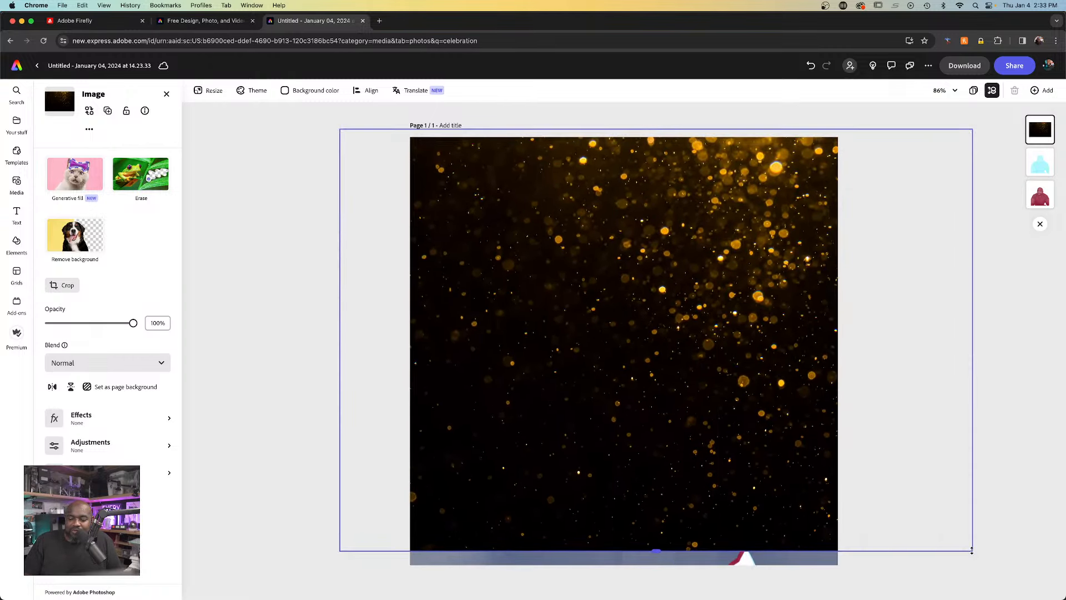
pyautogui.moveTo(971, 553); pyautogui.dragTo(985, 568)
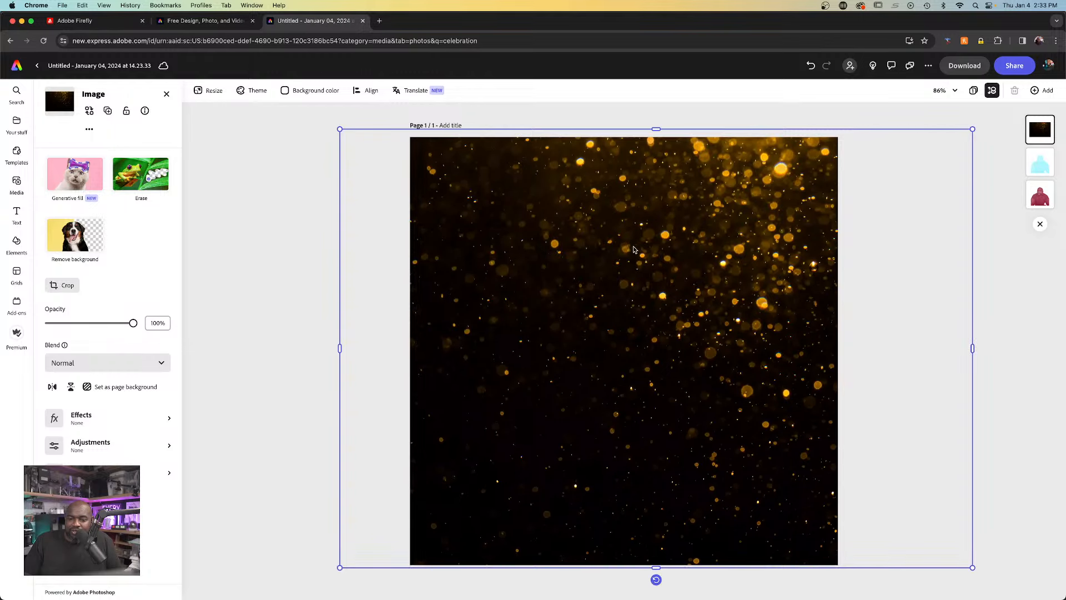
pyautogui.moveTo(634, 249); pyautogui.dragTo(601, 257)
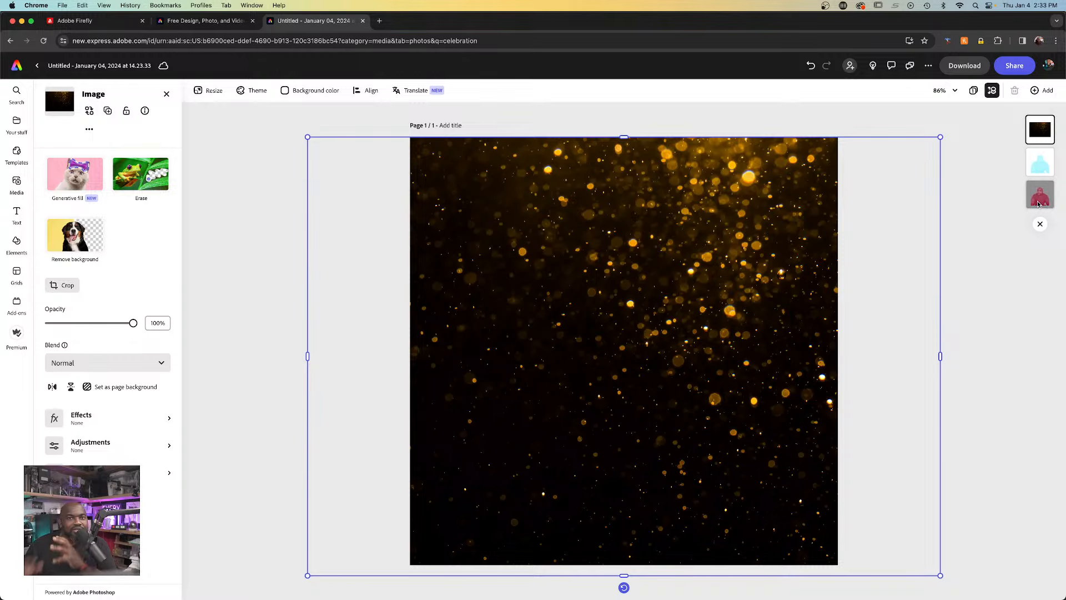
pyautogui.moveTo(1032, 135); pyautogui.dragTo(1039, 208)
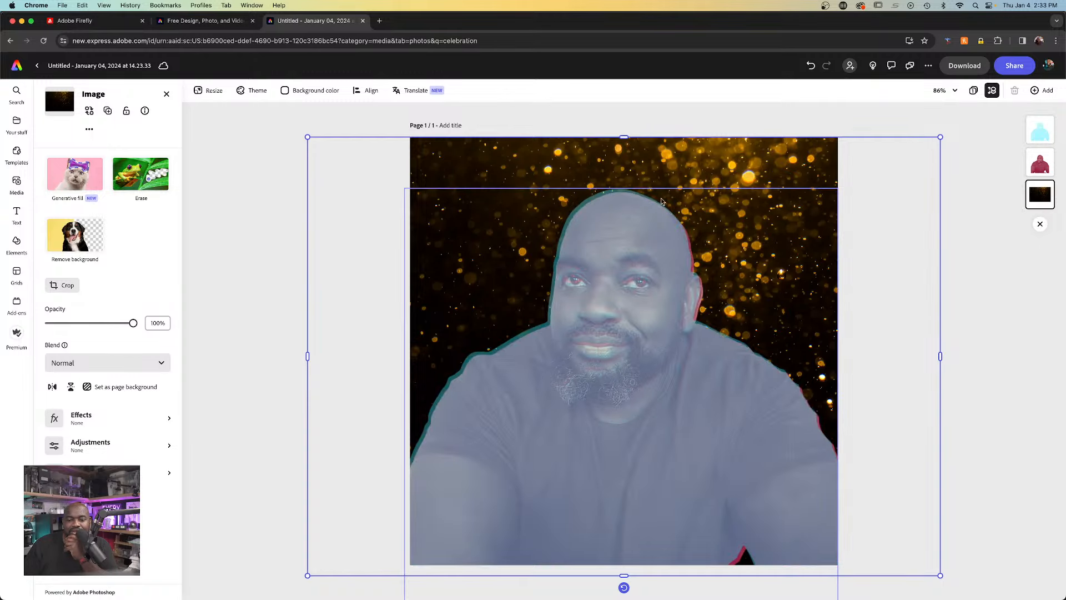
# - Offset the cyan duotone portrait to the right and slightly below the crimson portrait so both silhouettes show
pyautogui.click(1040, 129)
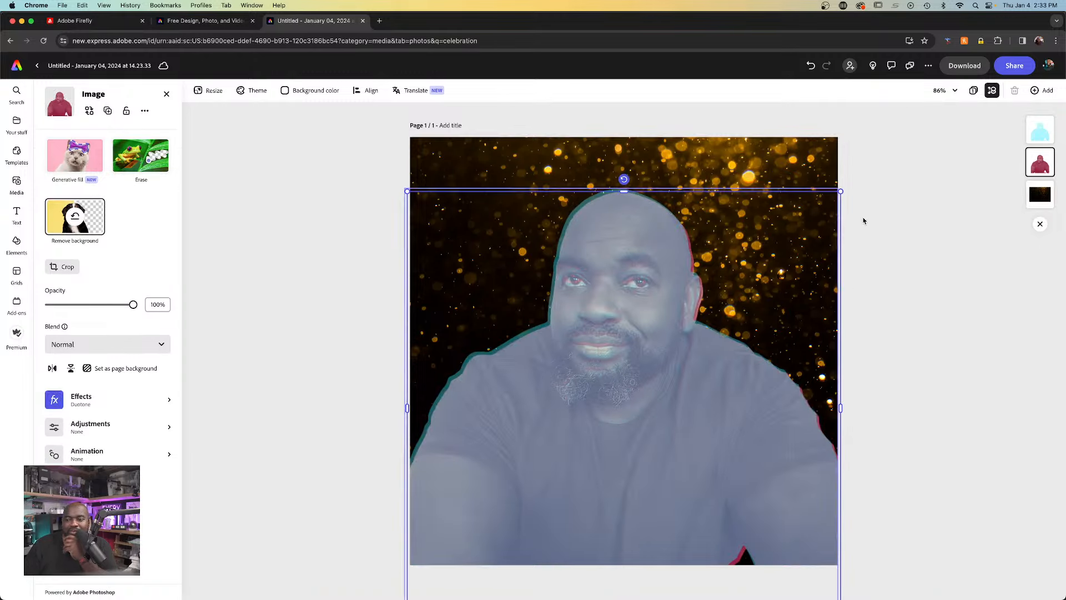
pyautogui.moveTo(707, 357); pyautogui.dragTo(802, 367)
pyautogui.moveTo(664, 389); pyautogui.dragTo(626, 393)
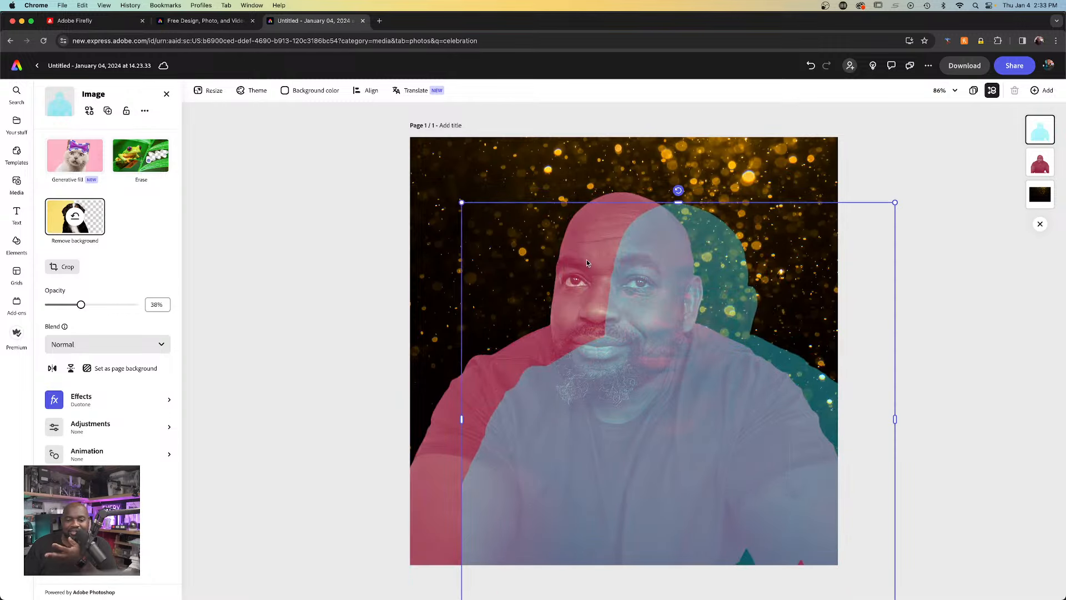
pyautogui.click(448, 412)
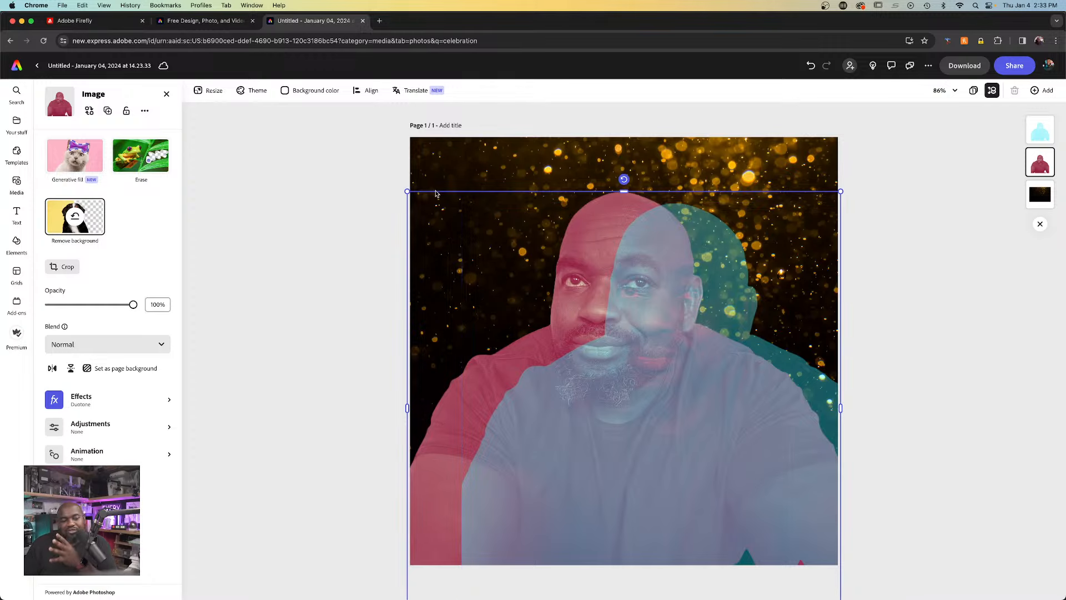
pyautogui.rightClick(1038, 165)
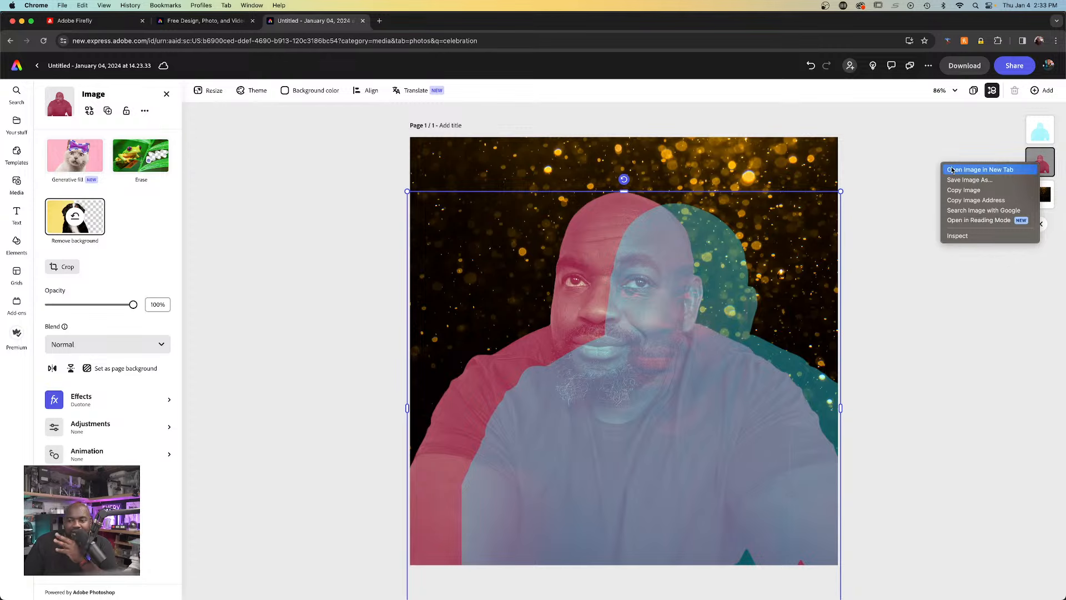
pyautogui.click(948, 144)
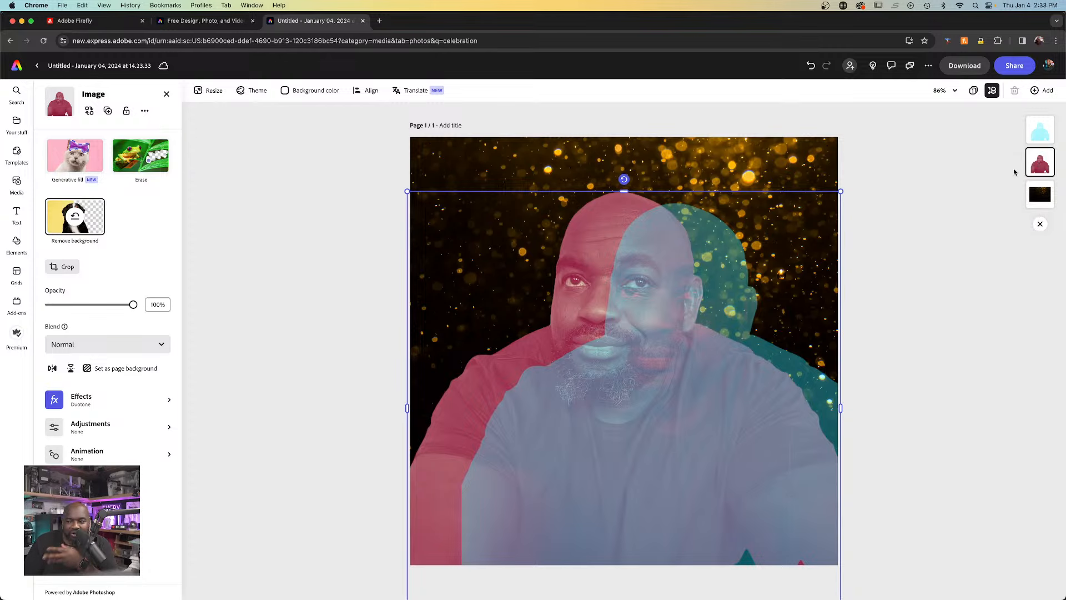
pyautogui.moveTo(1042, 174); pyautogui.dragTo(1043, 208)
pyautogui.click(1036, 136)
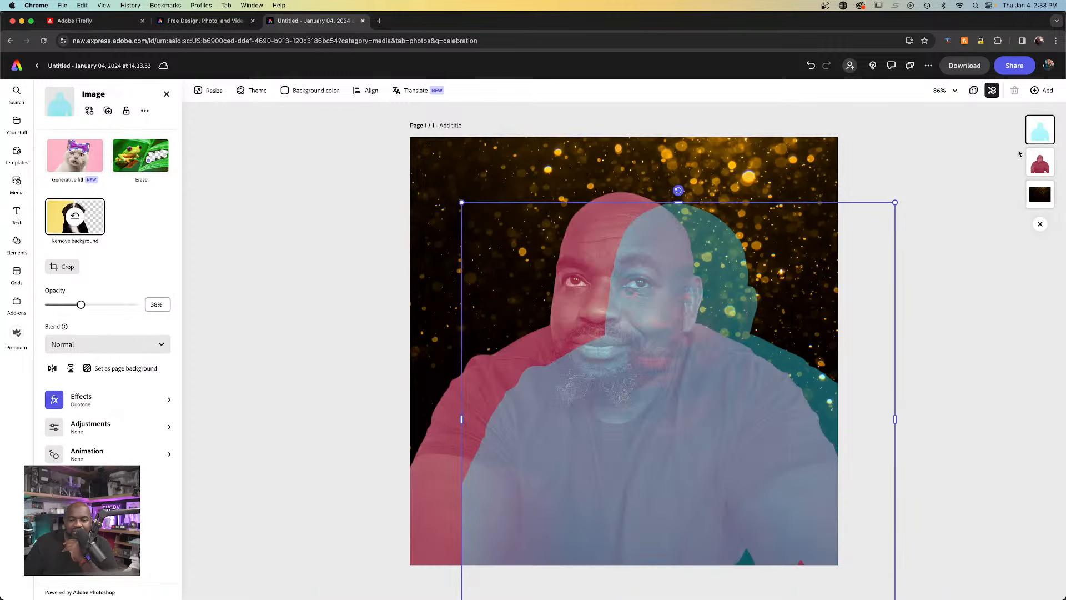
pyautogui.click(437, 458)
pyautogui.click(520, 481)
pyautogui.click(435, 483)
pyautogui.click(541, 466)
# - Set the crimson portrait's custom duotone colour to orange #B57407
pyautogui.click(429, 477)
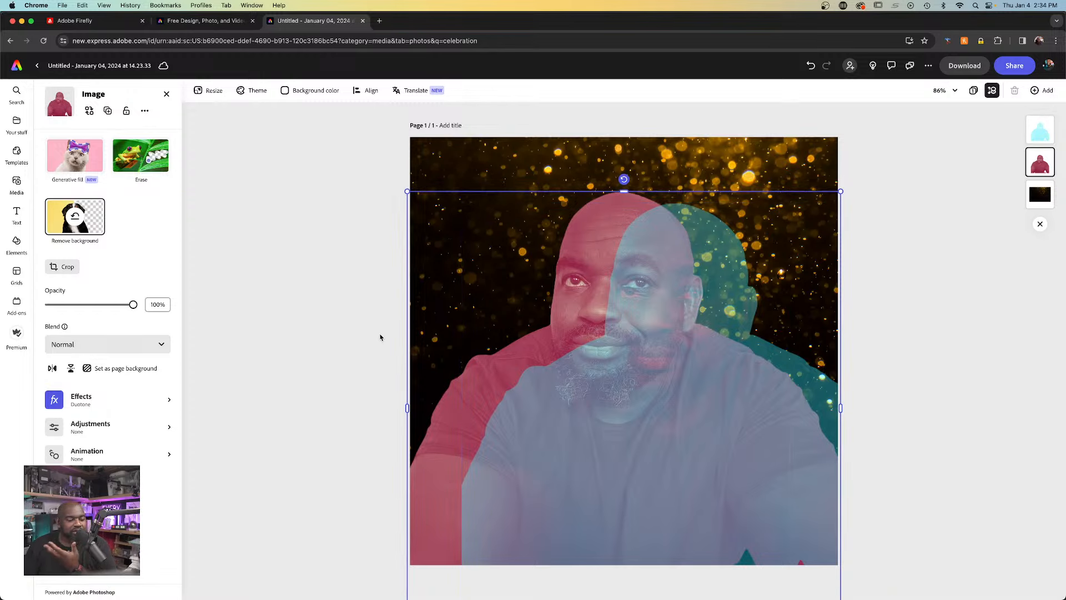
pyautogui.click(88, 399)
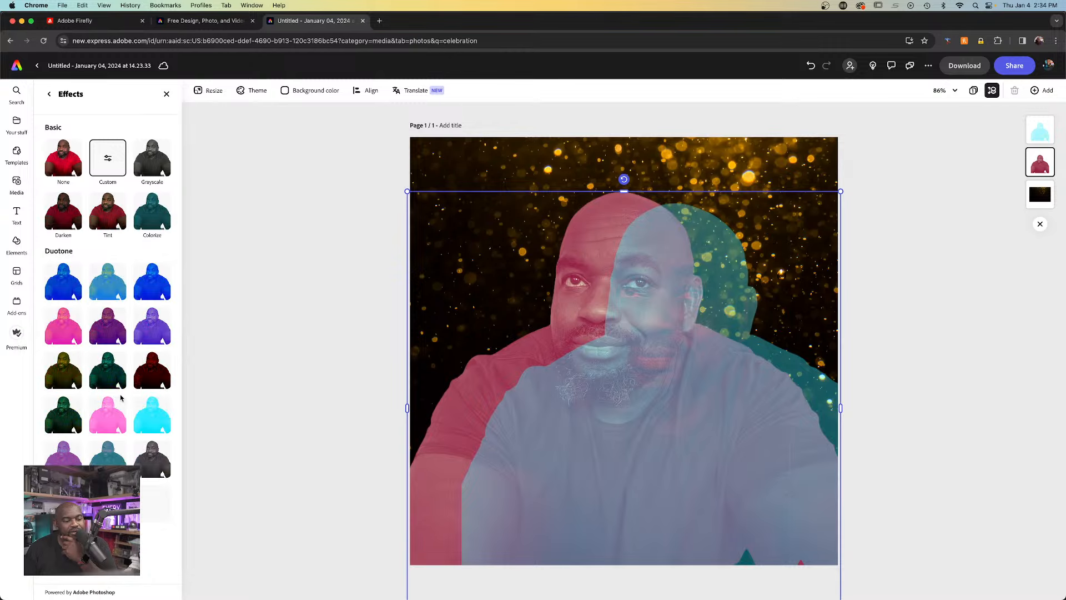
pyautogui.click(99, 160)
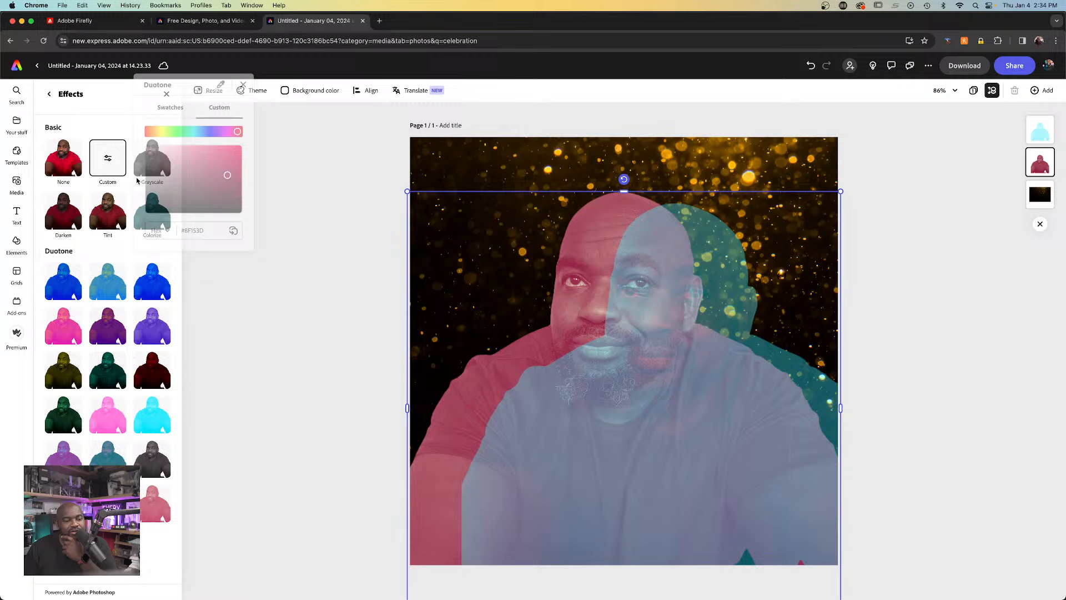
pyautogui.click(112, 159)
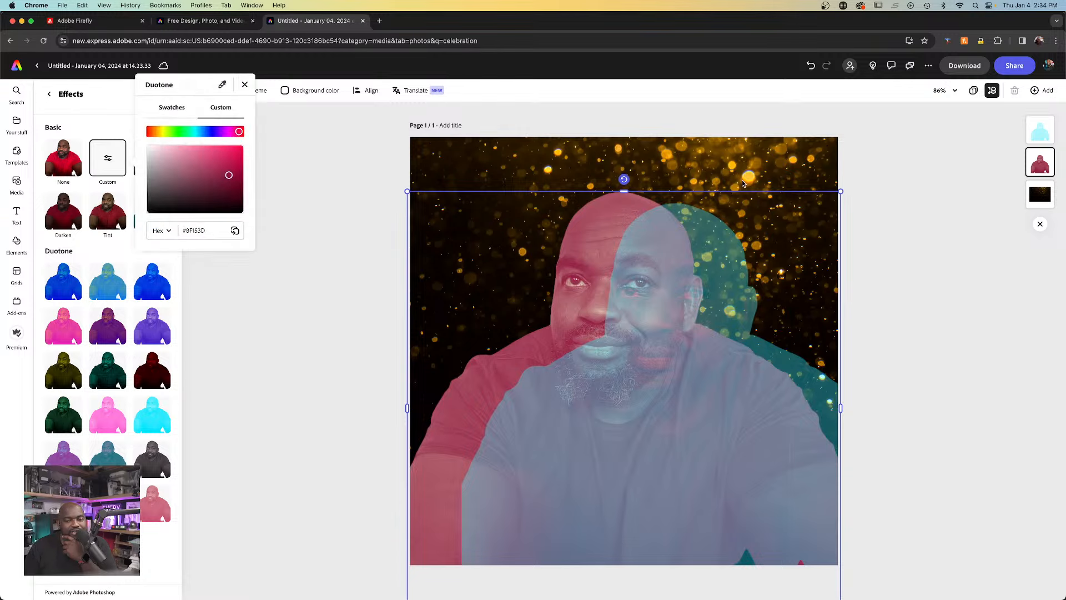
pyautogui.moveTo(168, 132); pyautogui.dragTo(156, 131)
pyautogui.click(236, 172)
pyautogui.moveTo(239, 177); pyautogui.dragTo(241, 166)
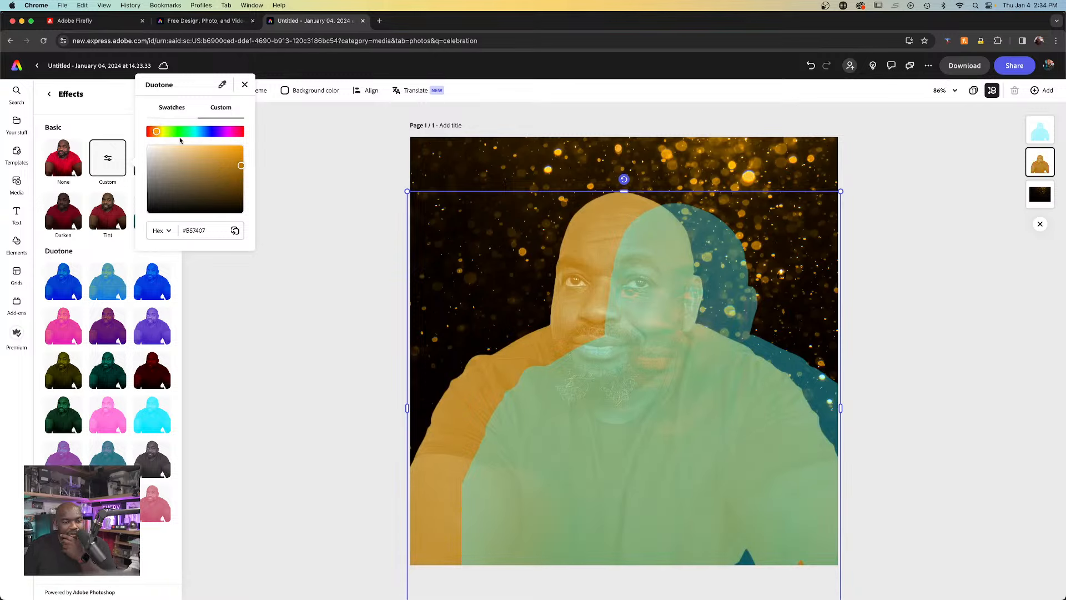
# - Change the rear portrait's custom duotone colour to blue #075EB5 and close the colour picker
pyautogui.click(200, 132)
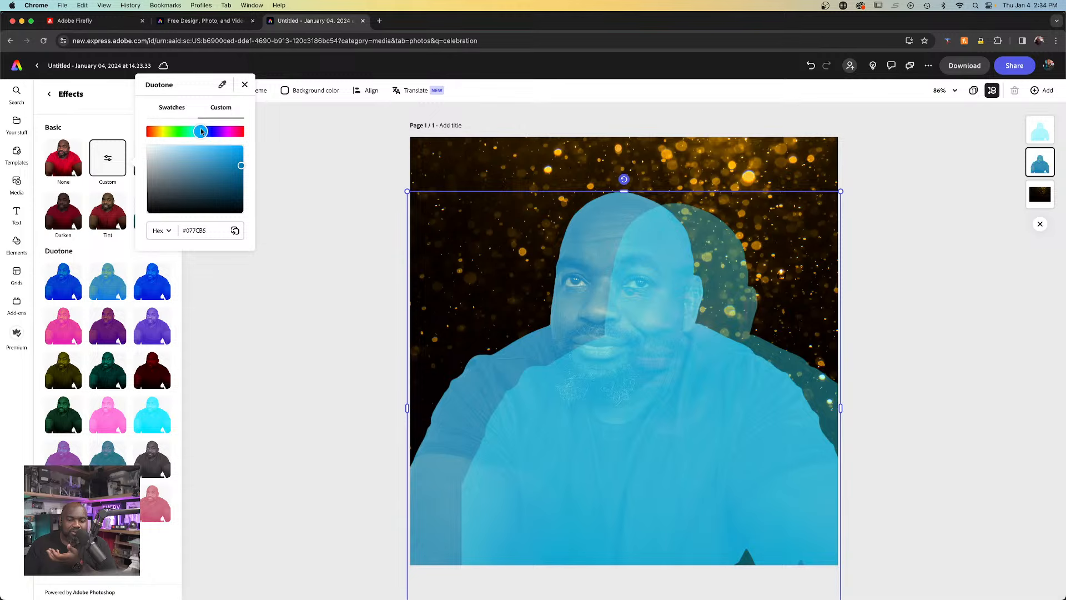
pyautogui.moveTo(201, 132); pyautogui.dragTo(204, 132)
pyautogui.click(227, 166)
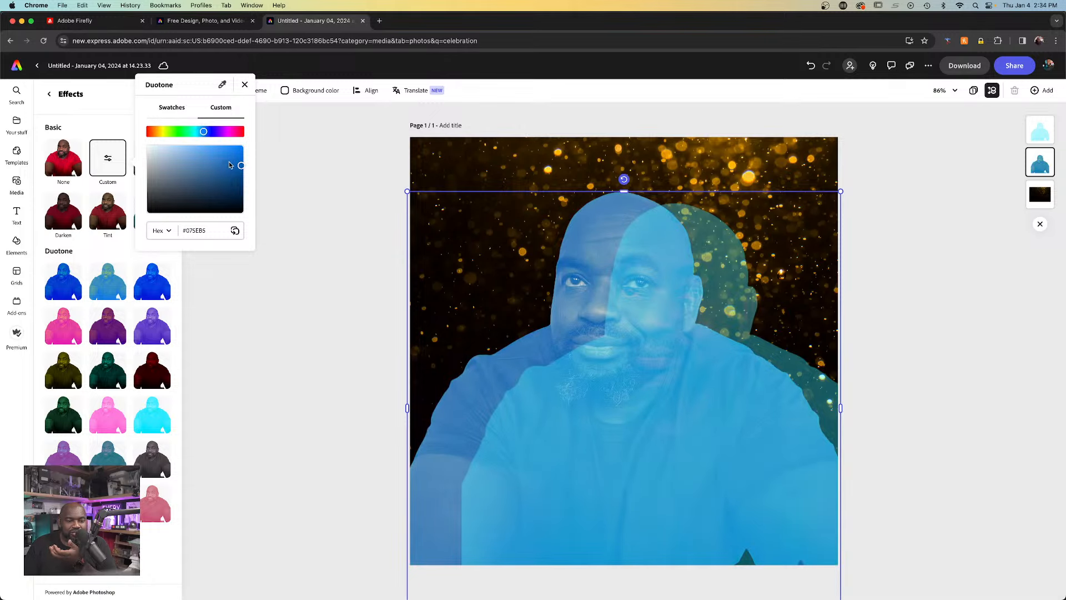
pyautogui.click(244, 85)
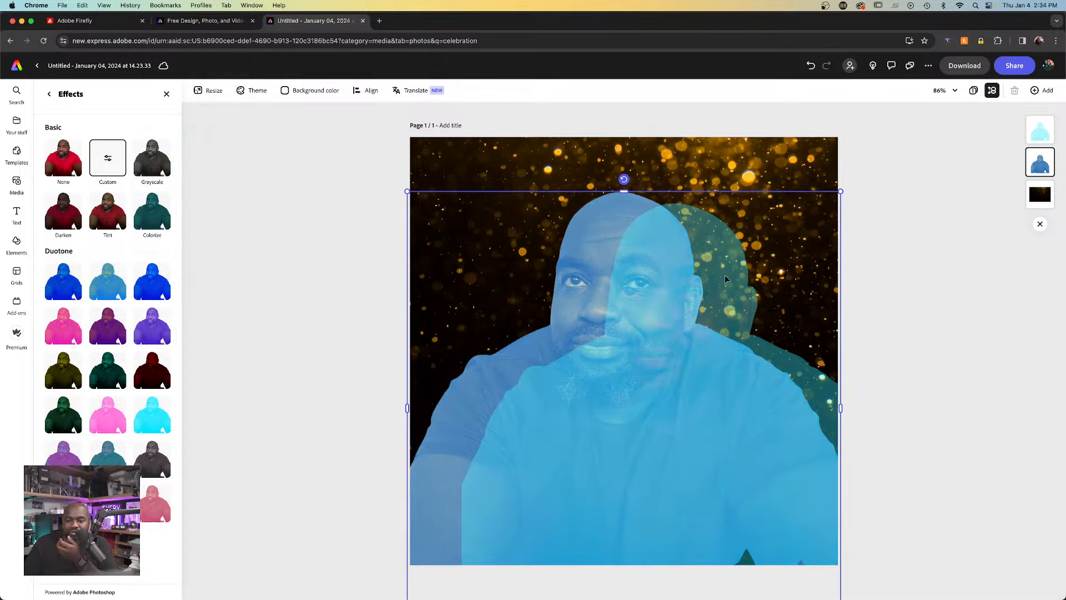
# - Apply the pink duotone effect to the front portrait copy and move it almost exactly over the blue portrait, slightly offset
pyautogui.click(1052, 129)
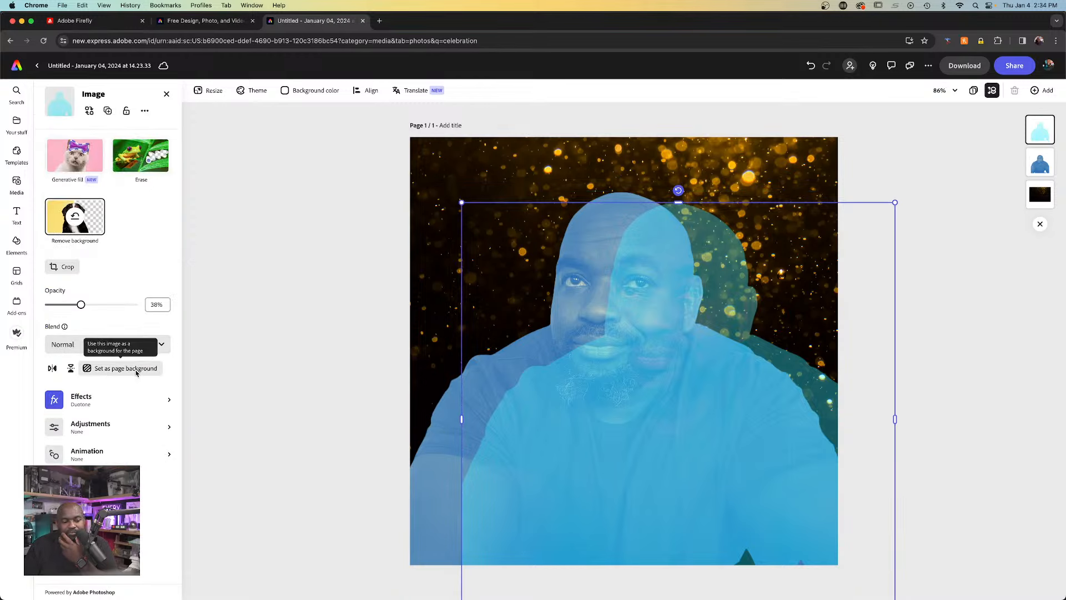
pyautogui.click(113, 397)
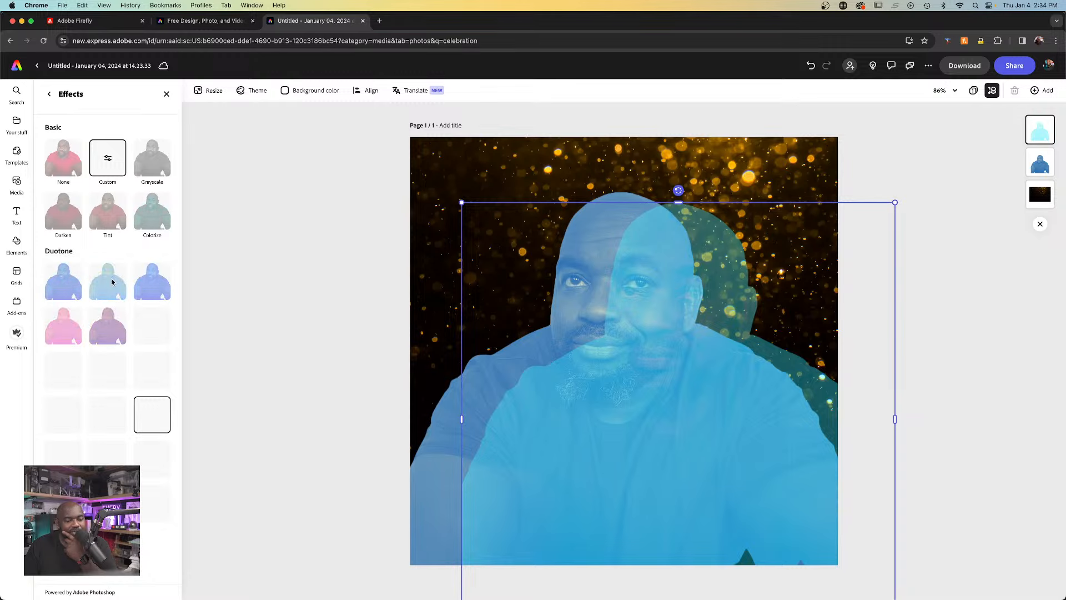
pyautogui.click(52, 330)
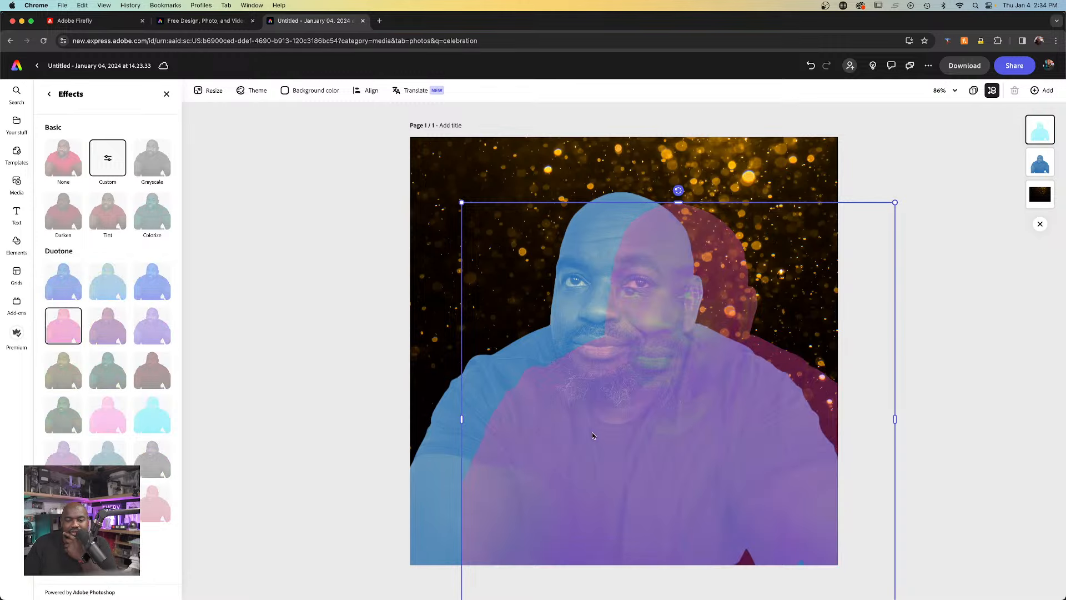
pyautogui.moveTo(594, 436); pyautogui.dragTo(566, 424)
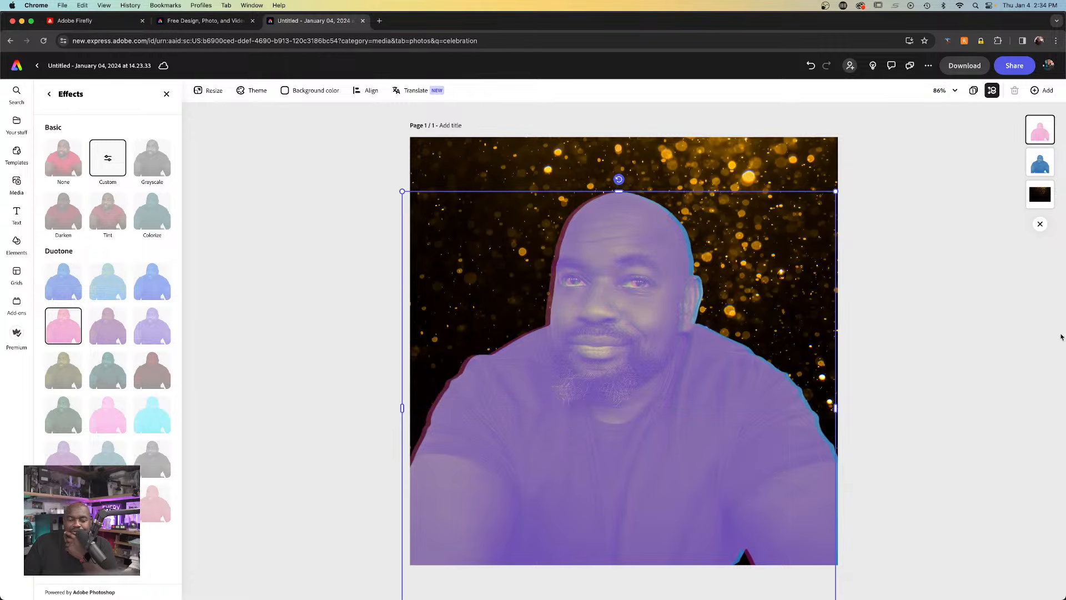
pyautogui.click(49, 94)
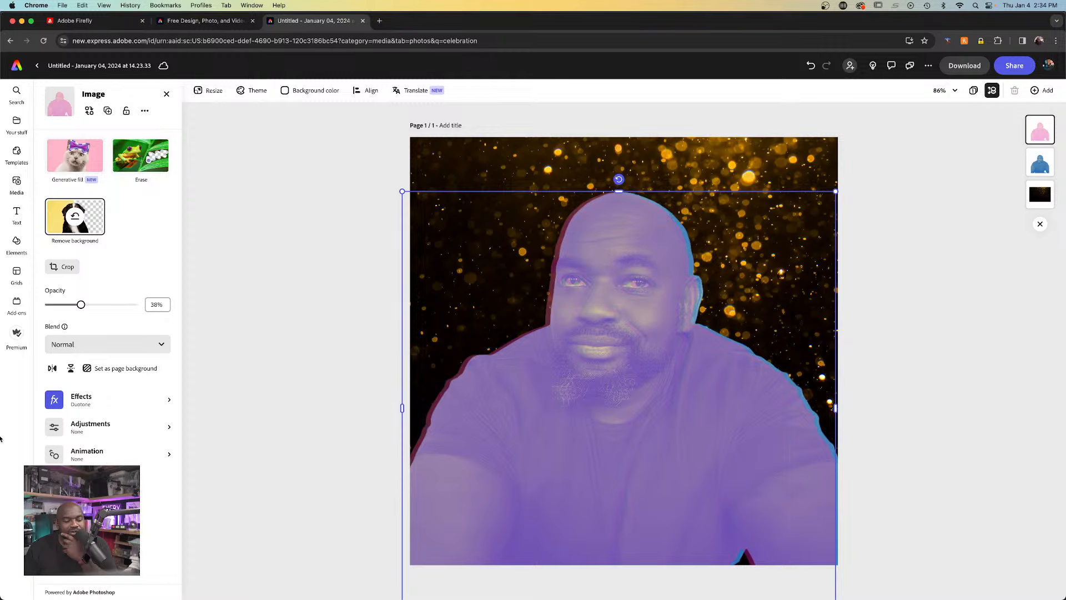
# - Try the Screen and Multiply blend modes on the blue portrait, returning it to Normal
pyautogui.click(1040, 163)
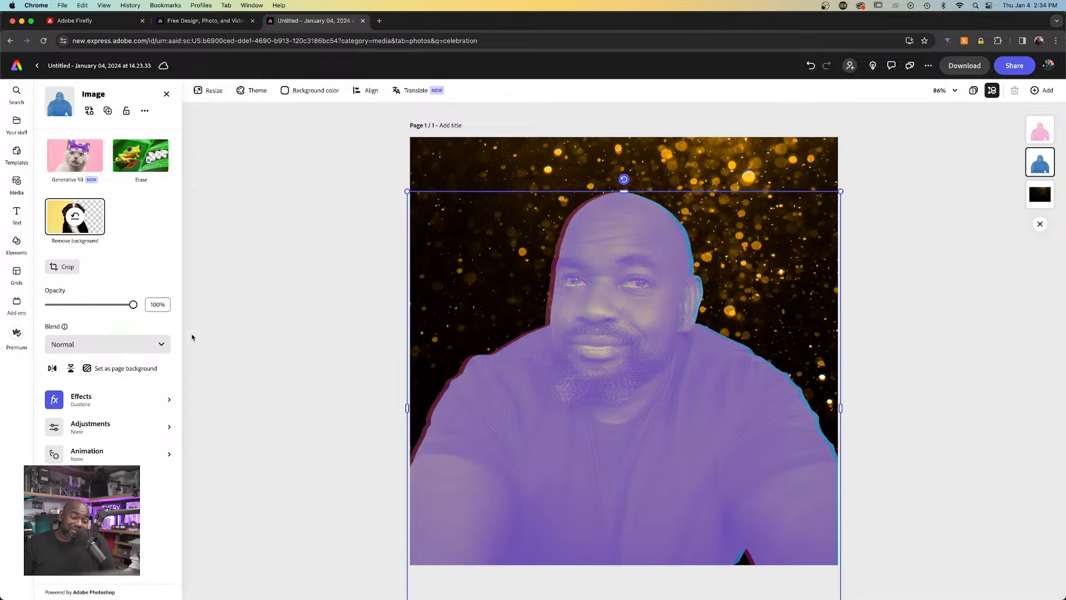
pyautogui.click(159, 345)
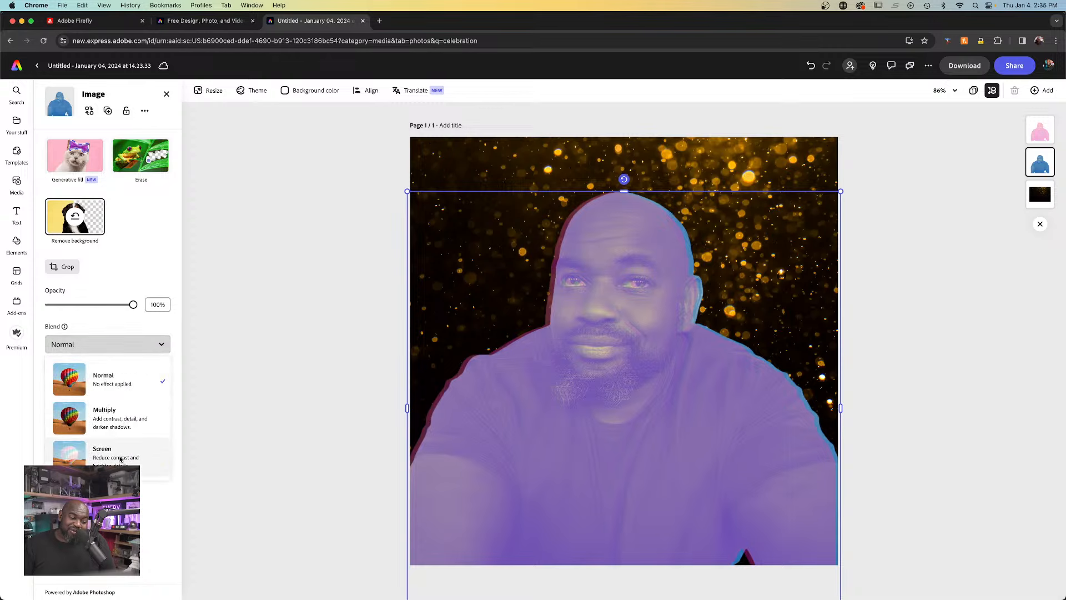
pyautogui.click(121, 460)
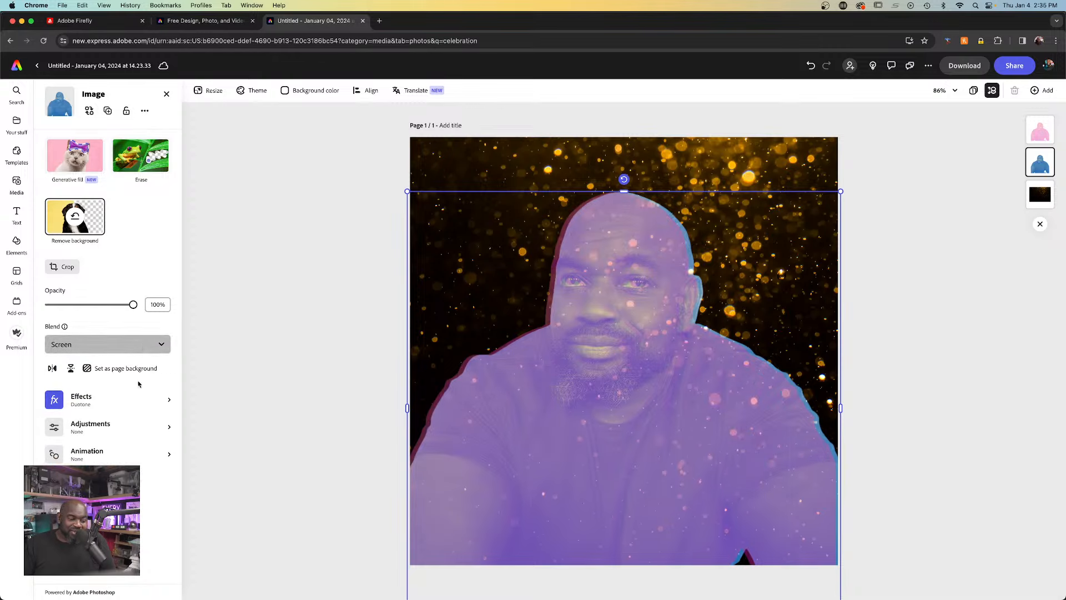
pyautogui.click(131, 344)
pyautogui.click(115, 426)
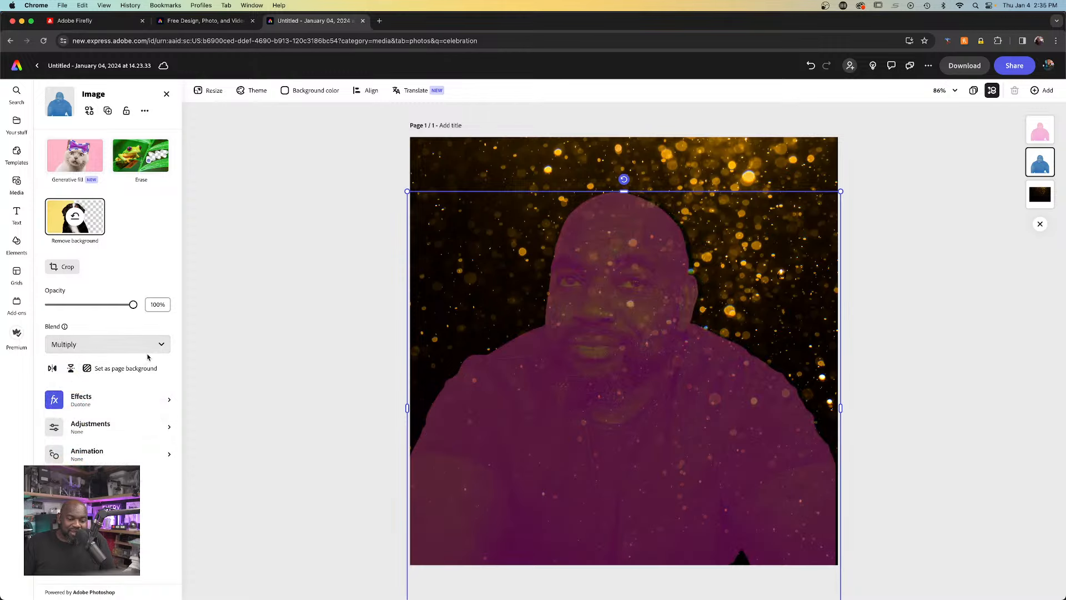
pyautogui.click(134, 345)
pyautogui.click(133, 375)
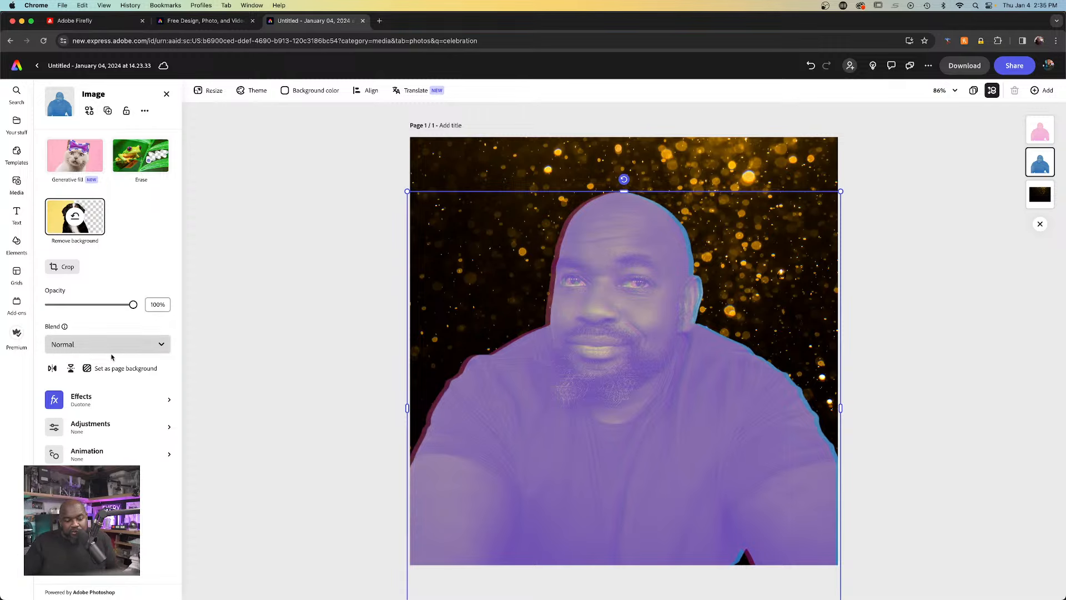
# - Try the Screen blend with different opacities on the blue portrait, and restore Normal blend at 100% opacity
pyautogui.click(112, 345)
pyautogui.click(108, 455)
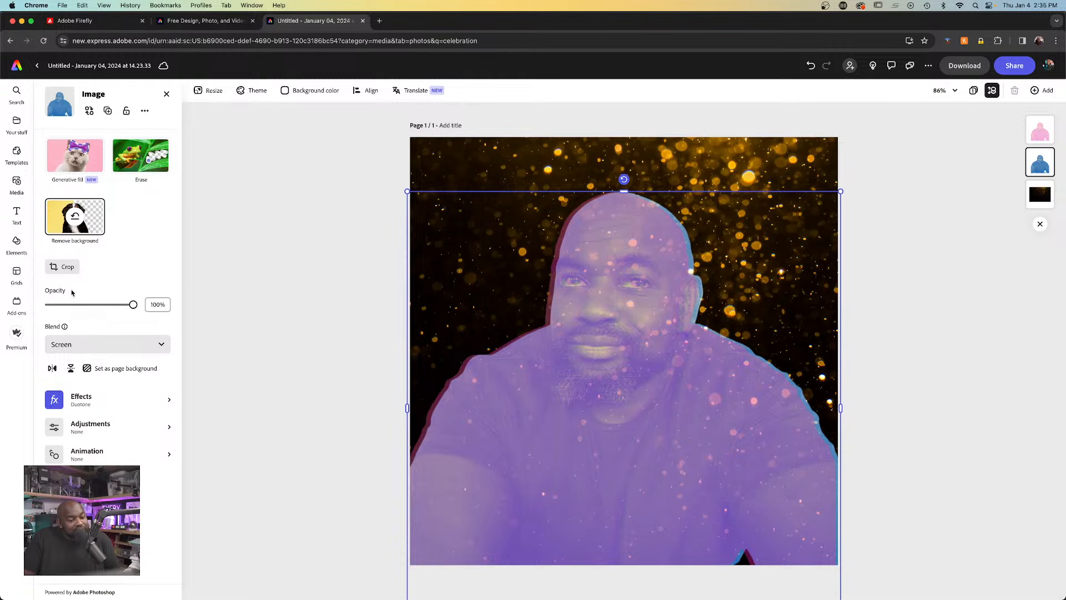
pyautogui.moveTo(87, 305); pyautogui.dragTo(226, 290)
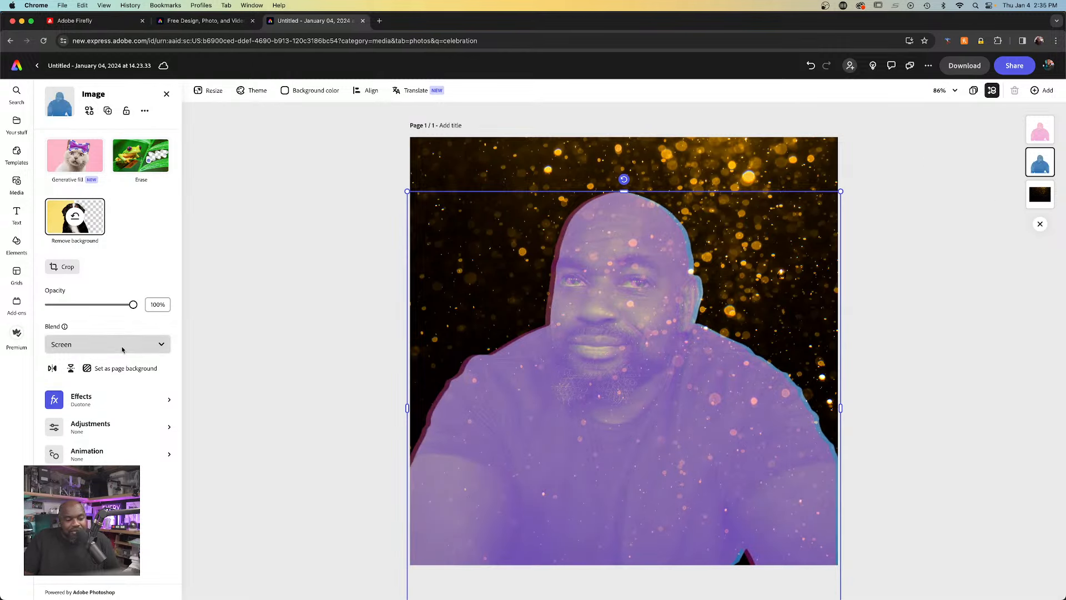
pyautogui.click(65, 345)
pyautogui.click(109, 382)
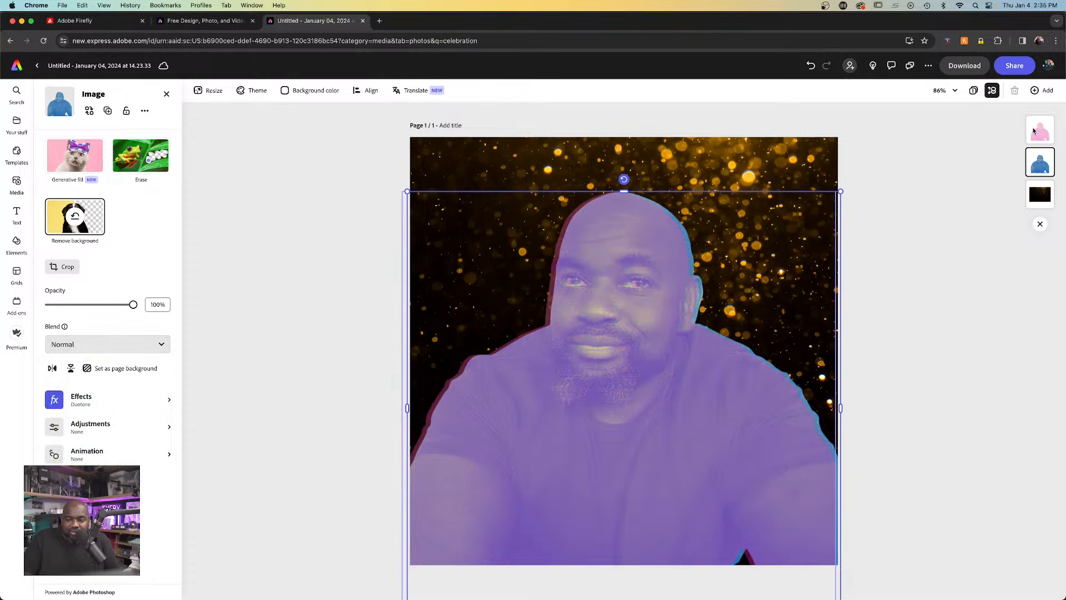
# - Set the pink portrait copy to Screen blend at 44% opacity and nudge it closer to the blue portrait
pyautogui.click(1051, 139)
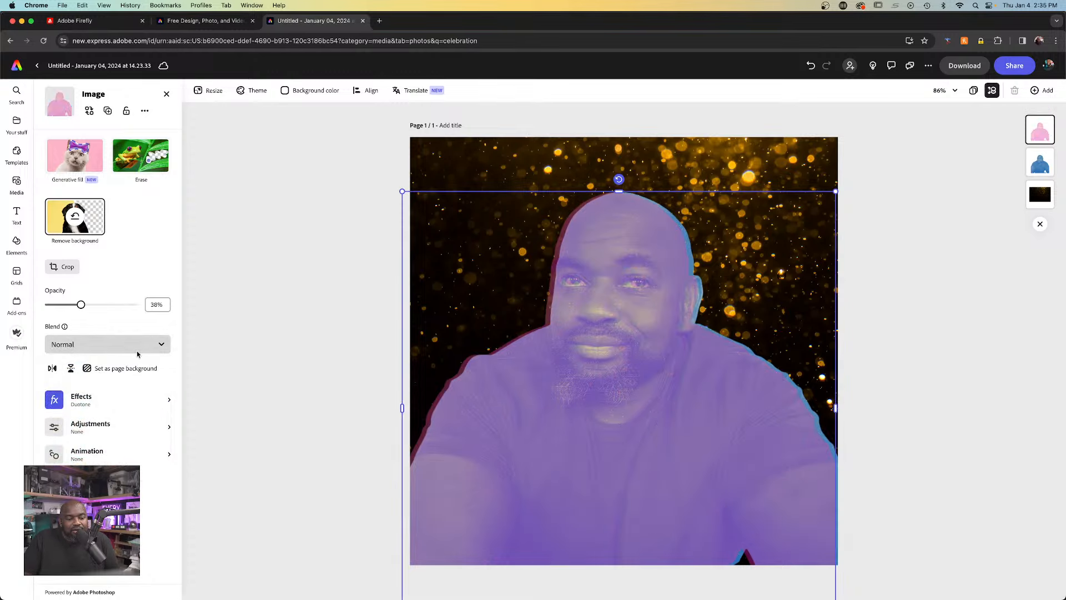
pyautogui.click(109, 344)
pyautogui.click(149, 445)
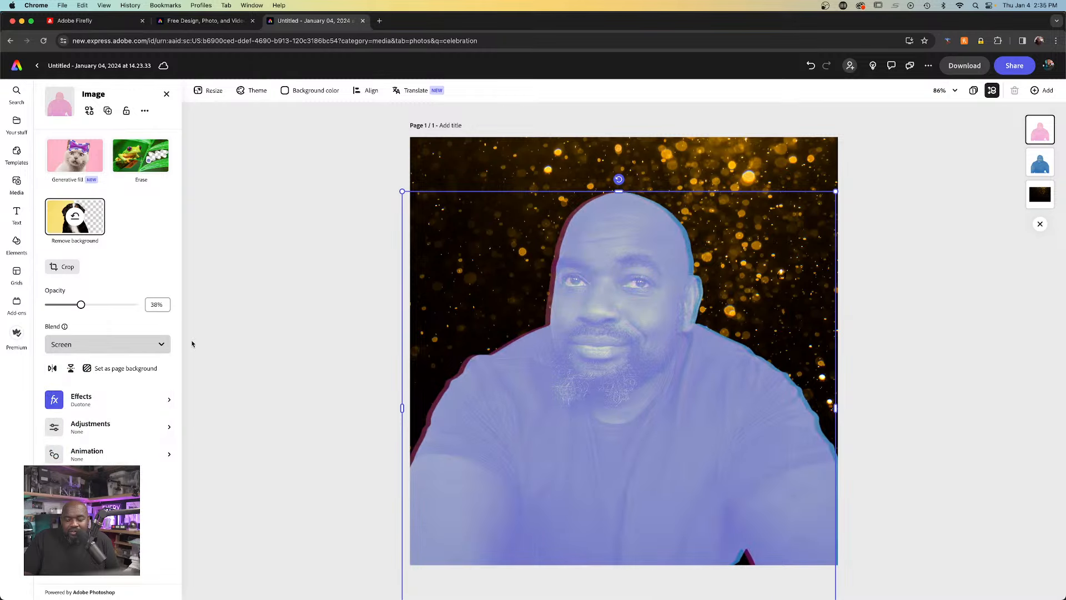
pyautogui.moveTo(80, 304)
pyautogui.mouseDown()
pyautogui.moveTo(65, 305)
pyautogui.moveTo(112, 308)
pyautogui.moveTo(91, 305)
pyautogui.mouseUp()
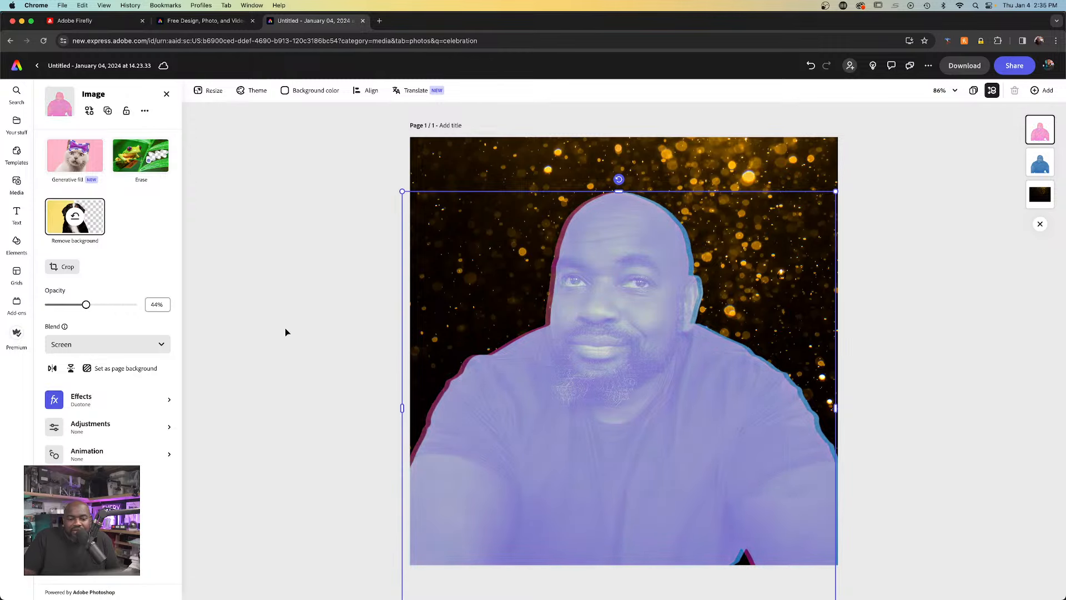
pyautogui.moveTo(498, 414); pyautogui.dragTo(498, 414)
pyautogui.click(951, 301)
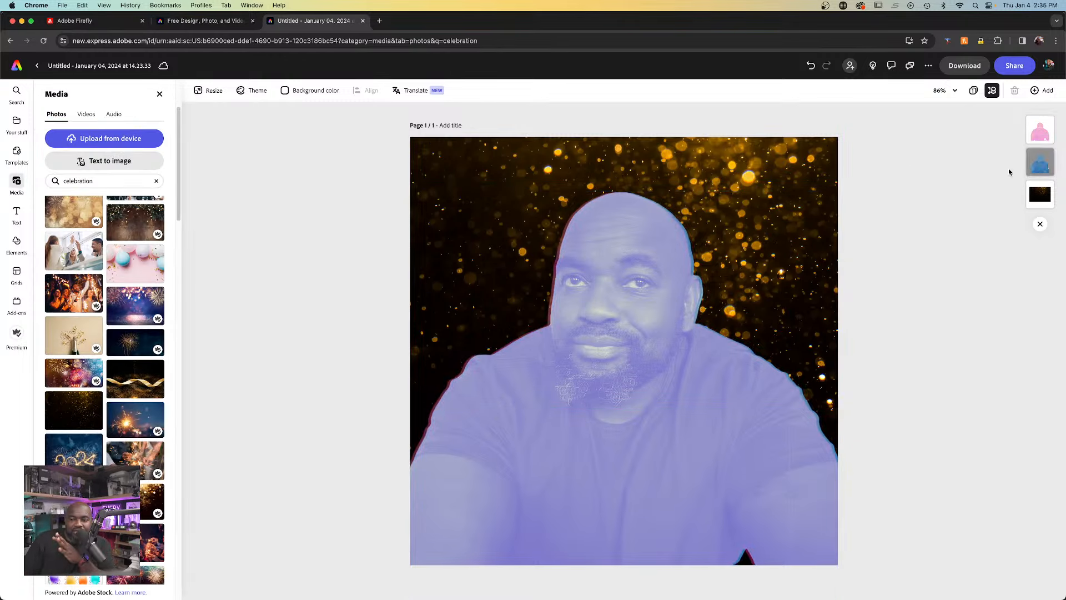
# - Move the pink portrait copy aside and set the blue portrait's shadows adjustment to -87
pyautogui.moveTo(562, 460); pyautogui.dragTo(776, 437)
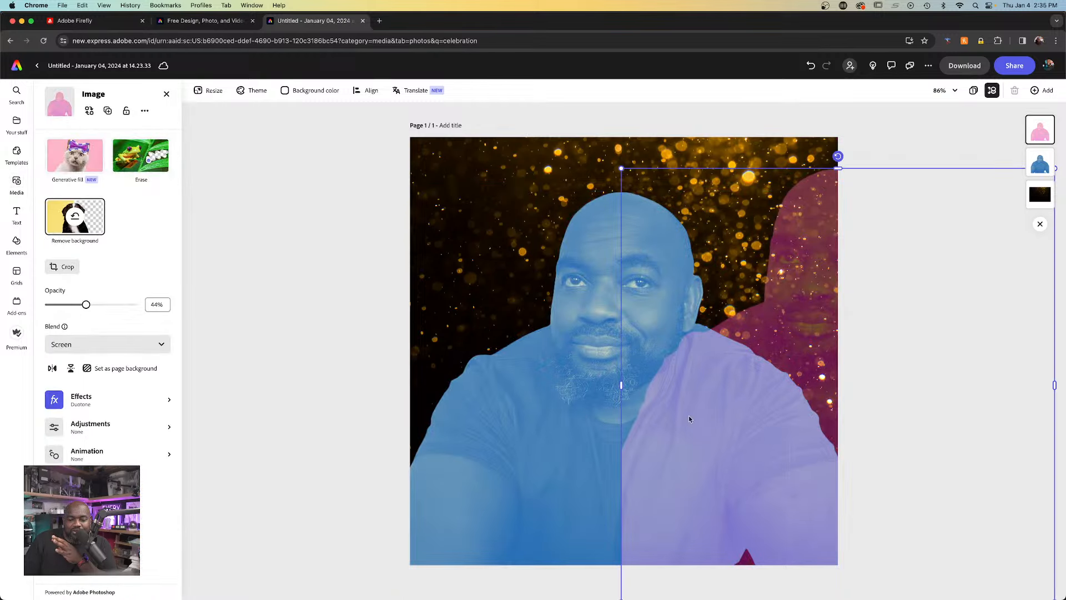
pyautogui.click(508, 448)
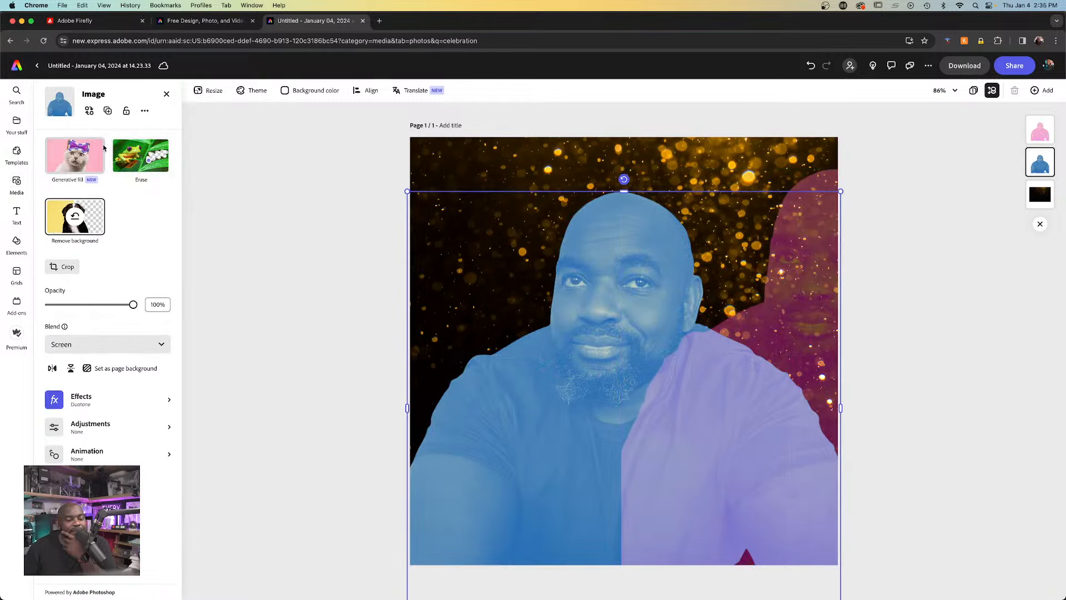
pyautogui.click(118, 428)
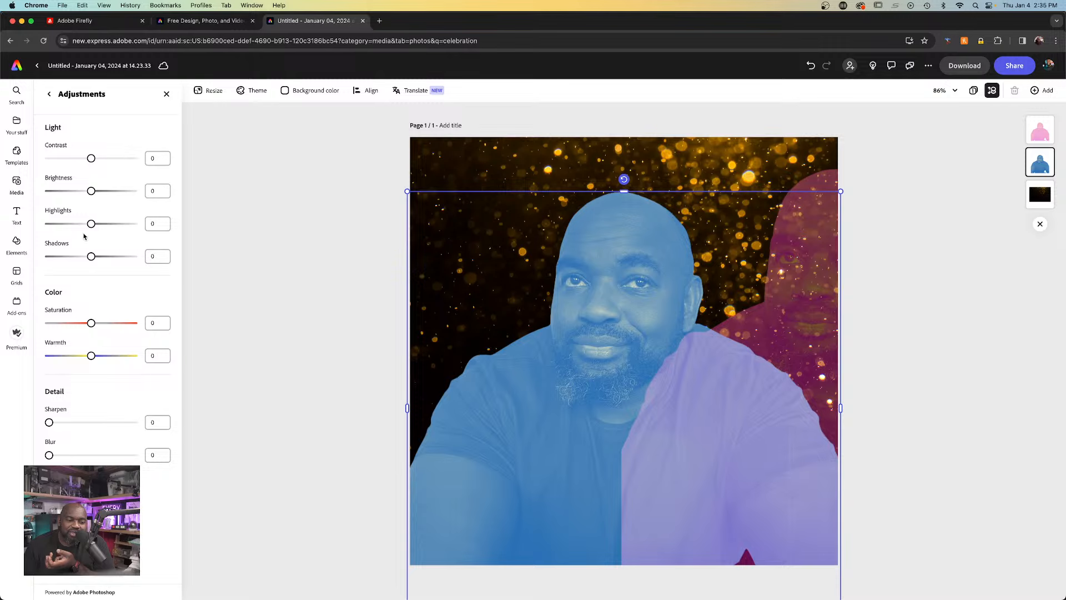
pyautogui.moveTo(87, 256); pyautogui.dragTo(179, 270)
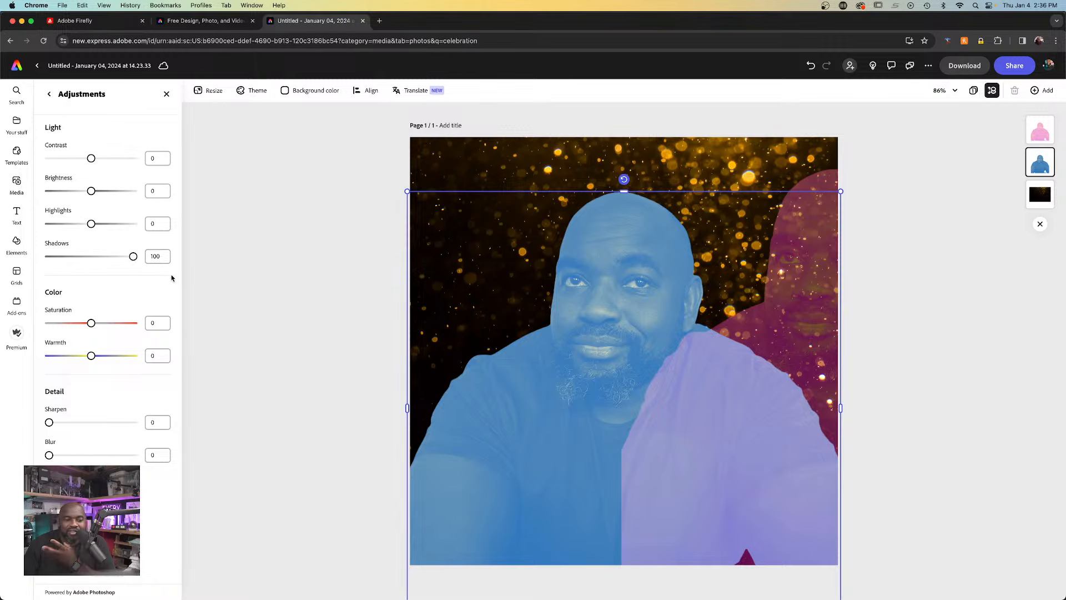
pyautogui.moveTo(171, 276); pyautogui.dragTo(51, 269)
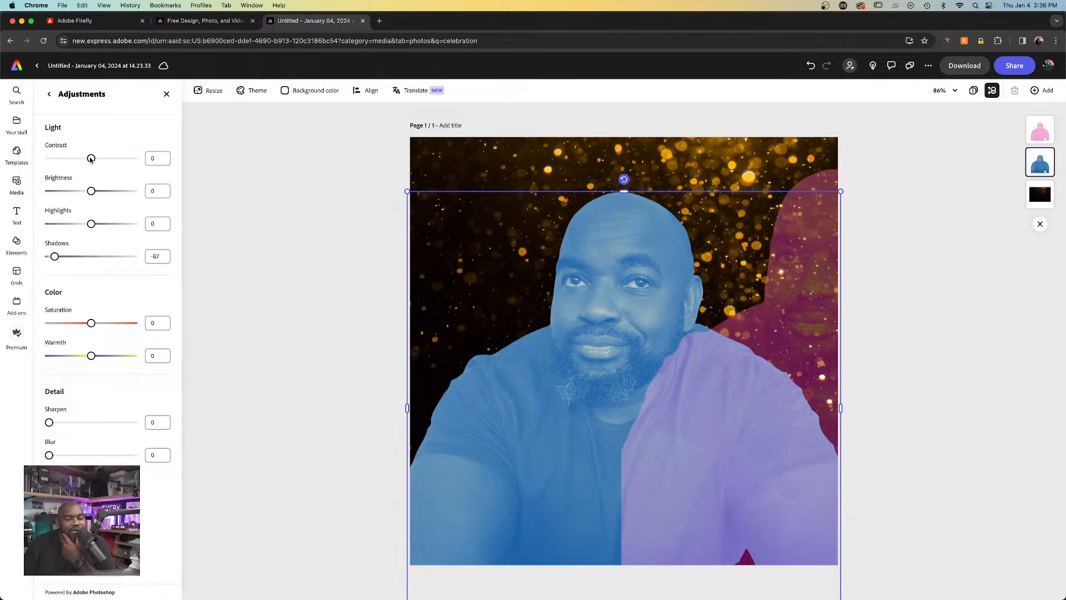
# - Adjust the blue portrait's light with contrast 55, brightness 8 and highlights 20
pyautogui.moveTo(100, 161); pyautogui.dragTo(118, 160)
pyautogui.rightClick(115, 162)
pyautogui.click(114, 159)
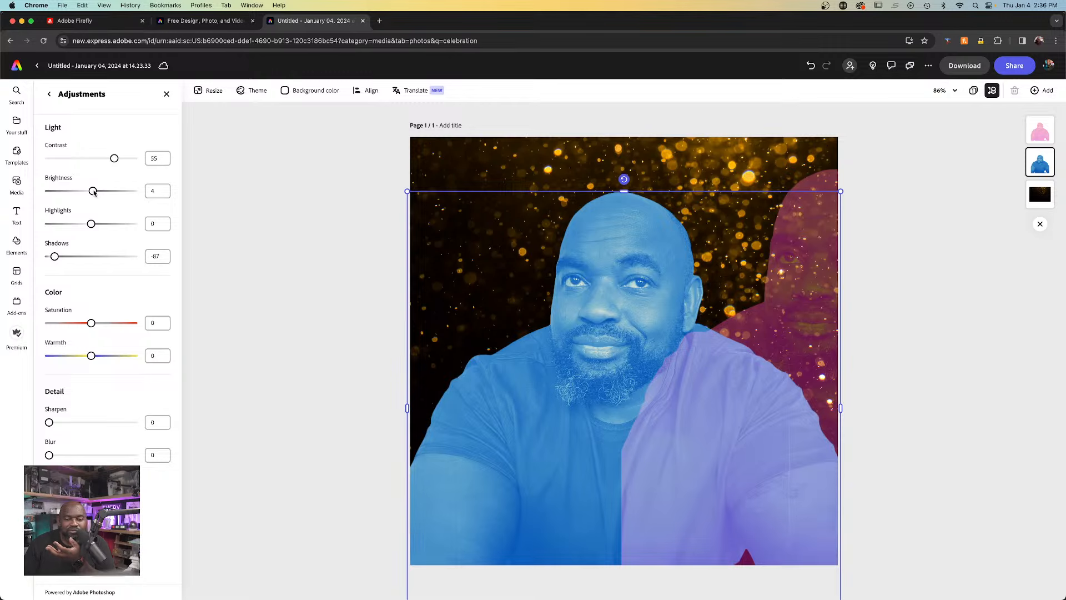
pyautogui.moveTo(93, 192); pyautogui.dragTo(125, 225)
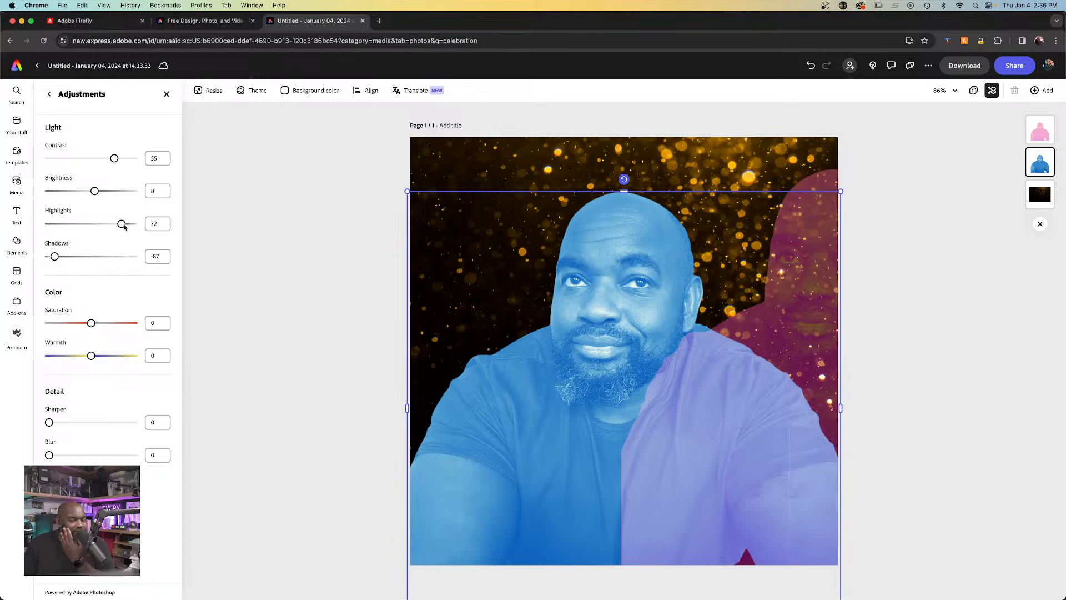
pyautogui.moveTo(115, 225); pyautogui.dragTo(101, 227)
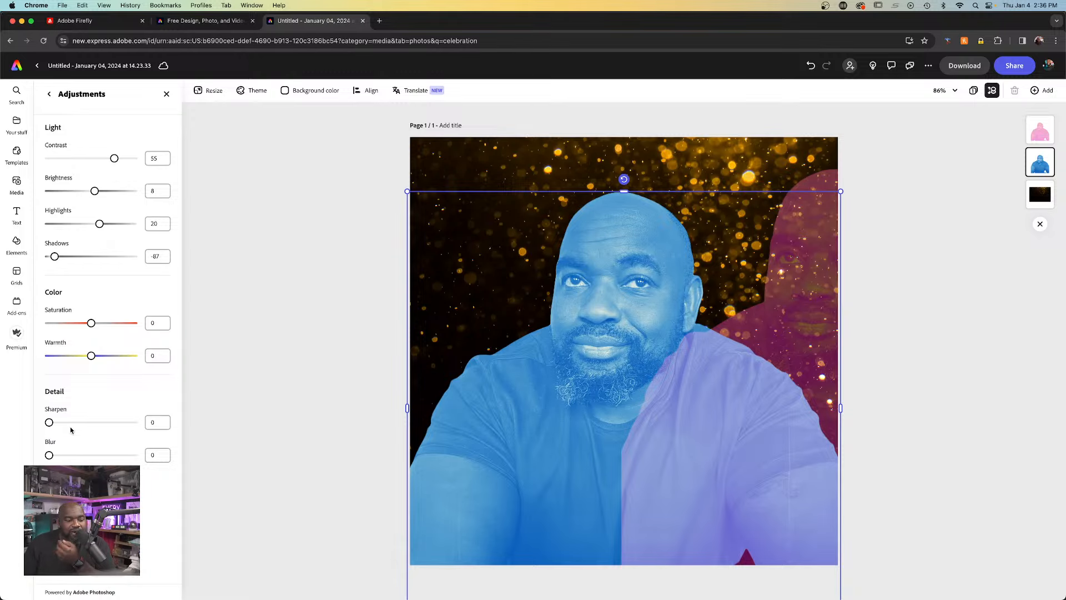
# - Set the blue portrait's sharpening to 62 and move the pink copy back over it with a slight offset
pyautogui.moveTo(49, 424)
pyautogui.mouseDown()
pyautogui.moveTo(123, 428)
pyautogui.moveTo(65, 426)
pyautogui.mouseUp()
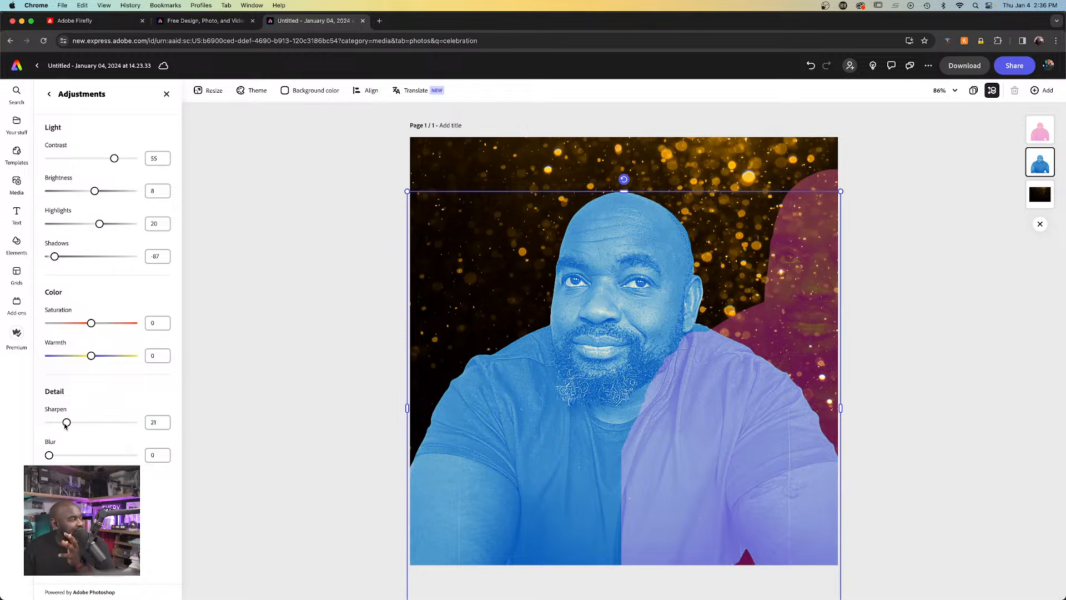
pyautogui.moveTo(75, 427); pyautogui.dragTo(125, 429)
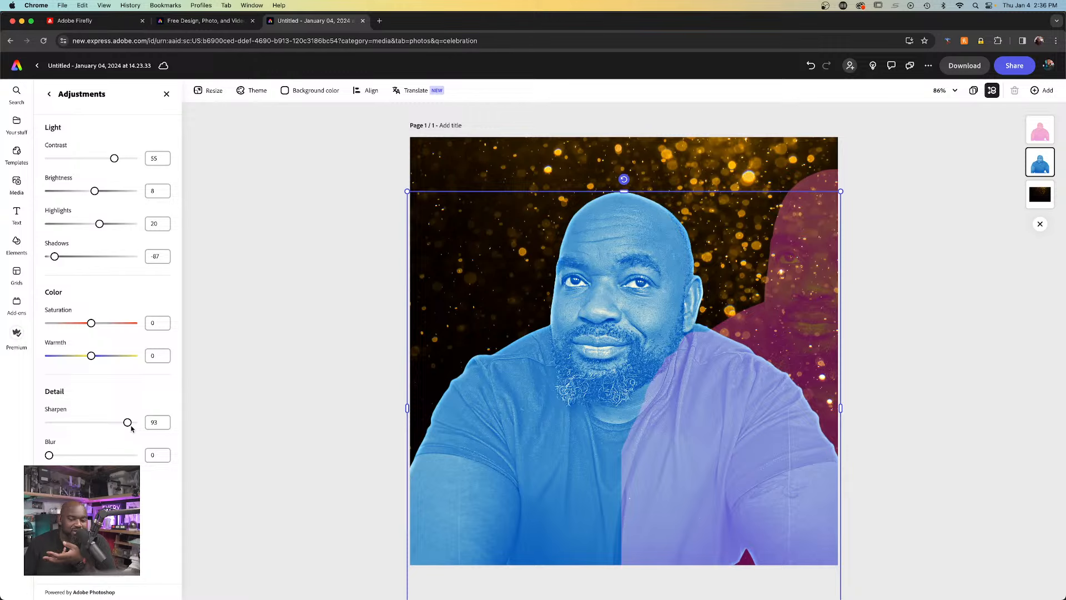
pyautogui.moveTo(132, 428); pyautogui.dragTo(109, 425)
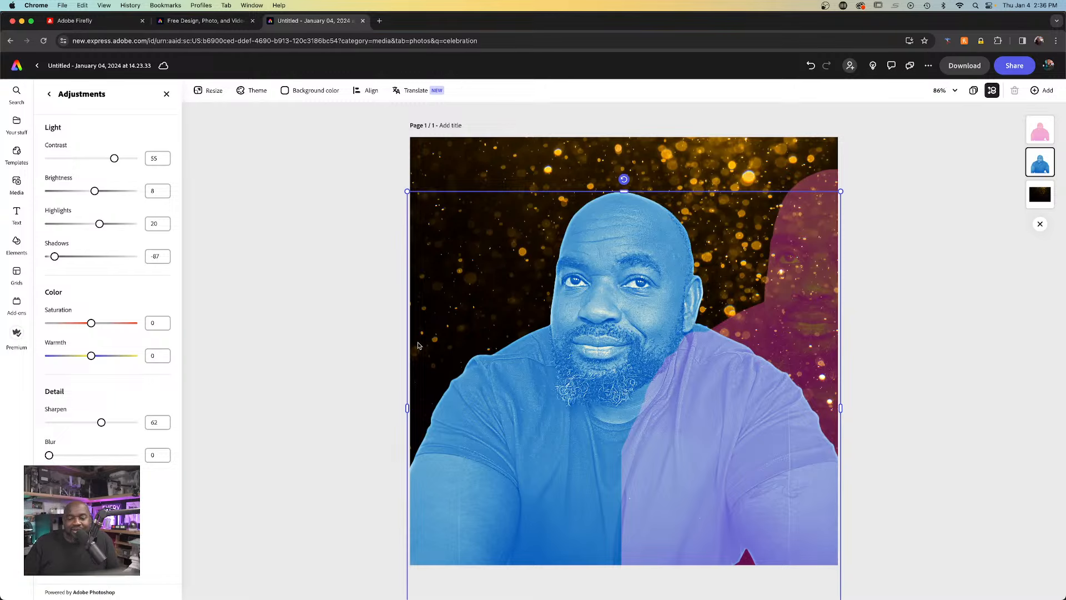
pyautogui.moveTo(725, 340); pyautogui.dragTo(575, 356)
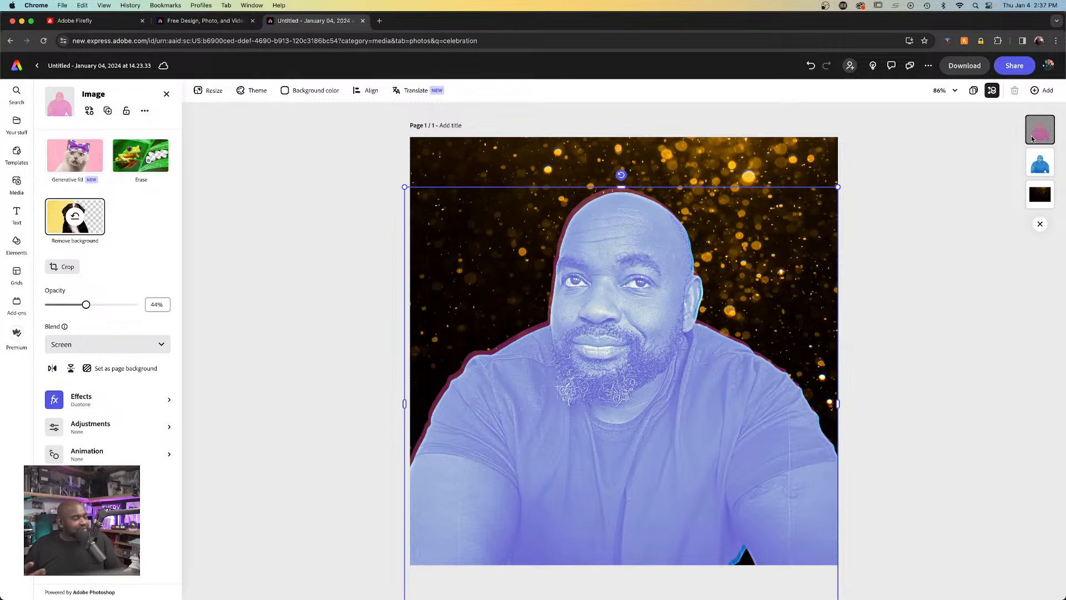
# - Apply the dark purple duotone with orange highlights to the gold particle background image
pyautogui.click(693, 170)
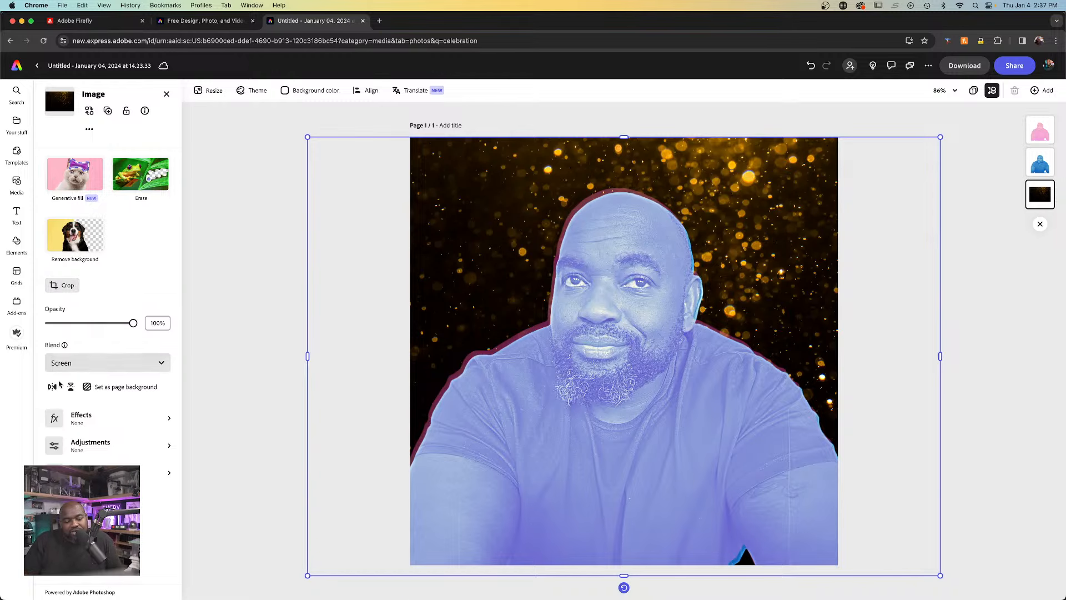
pyautogui.click(112, 422)
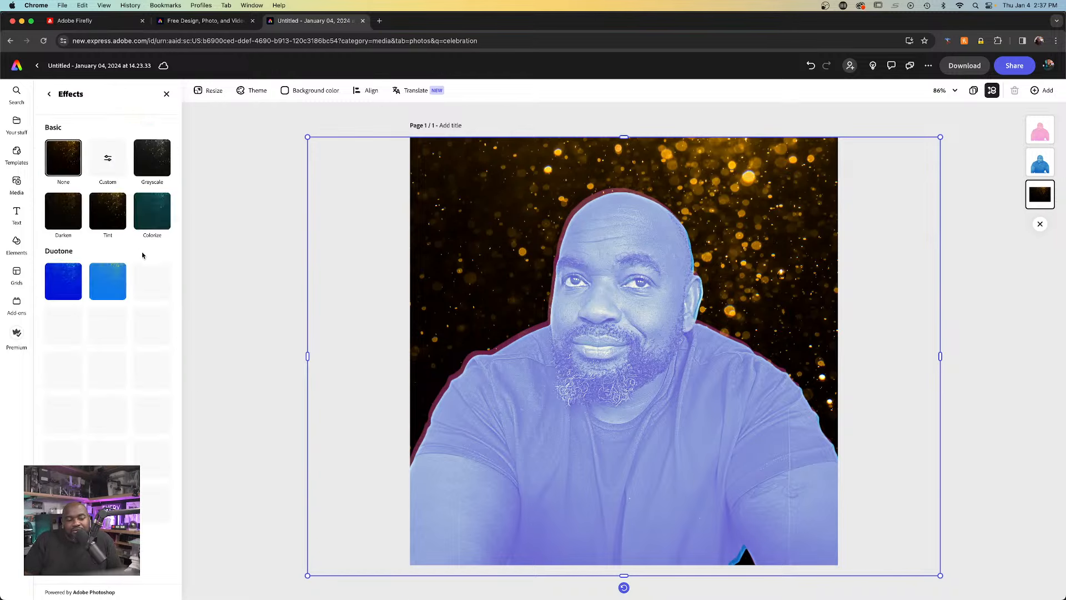
pyautogui.click(113, 329)
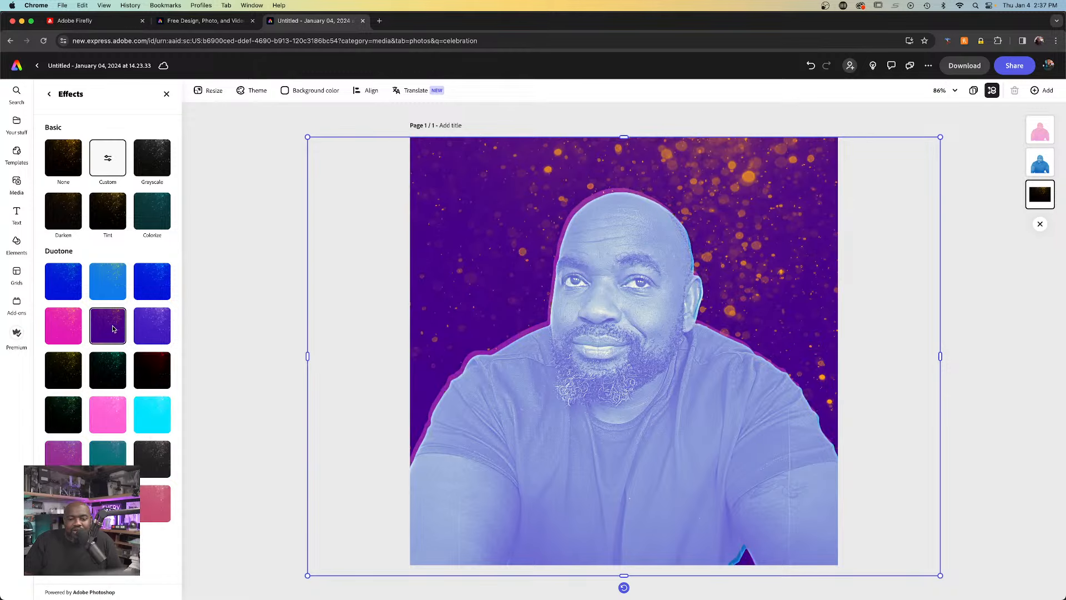
pyautogui.click(236, 200)
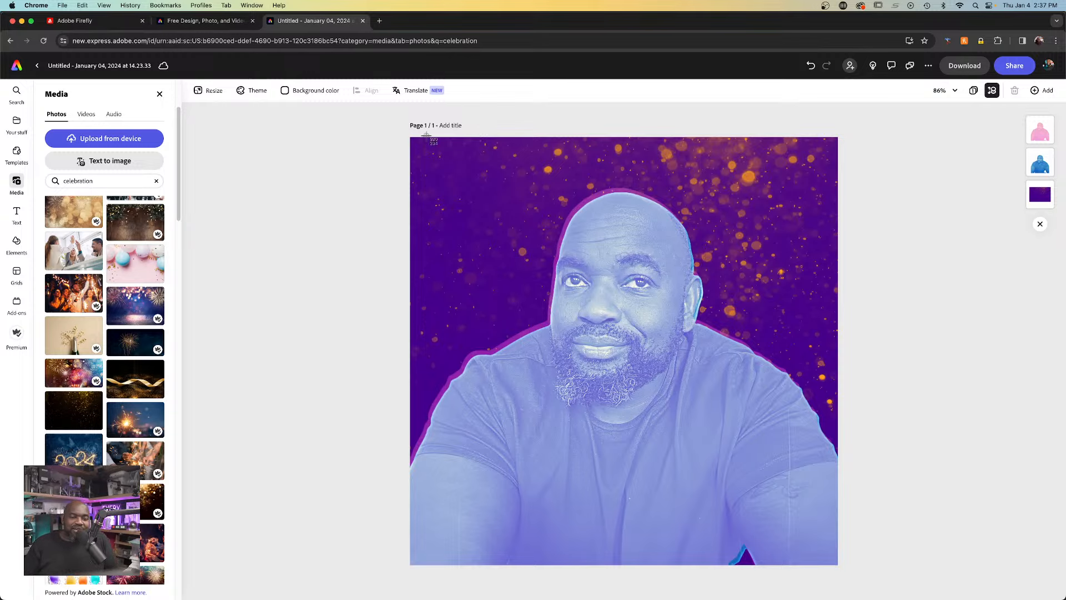
# - Capture a screenshot of the whole artwork page and open it in Photoshop
pyautogui.moveTo(410, 137); pyautogui.dragTo(837, 565)
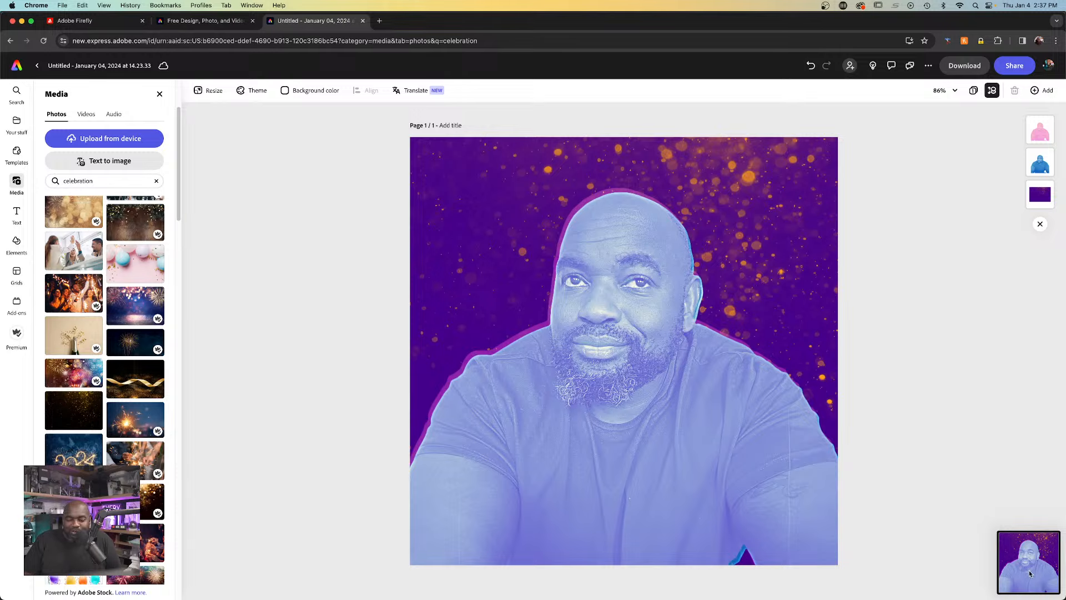
pyautogui.moveTo(1031, 574); pyautogui.dragTo(559, 594)
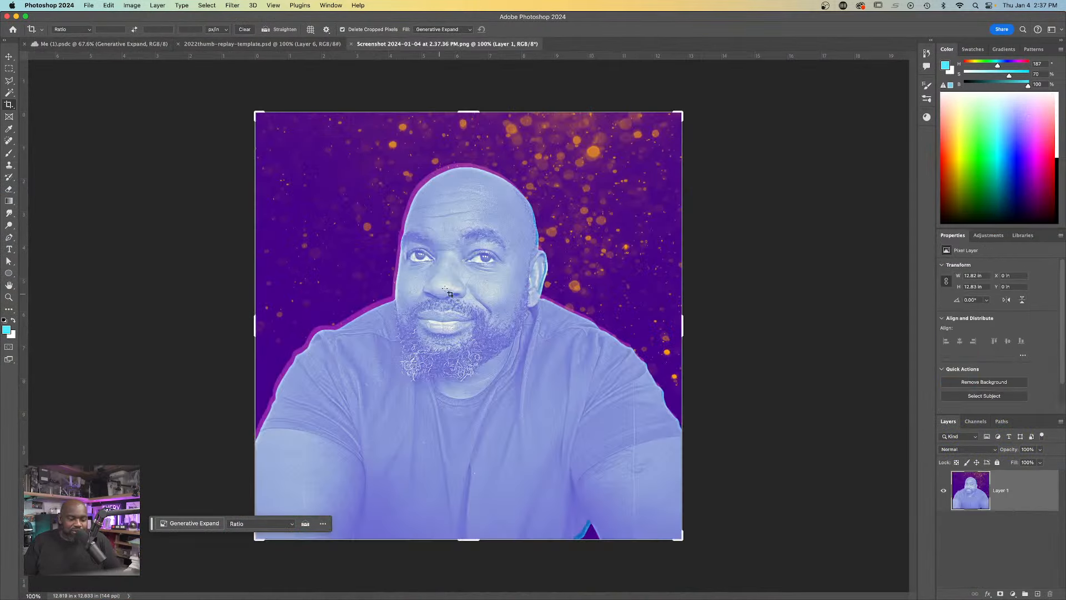
# - Add a new empty layer above the portrait layer
pyautogui.press('v')
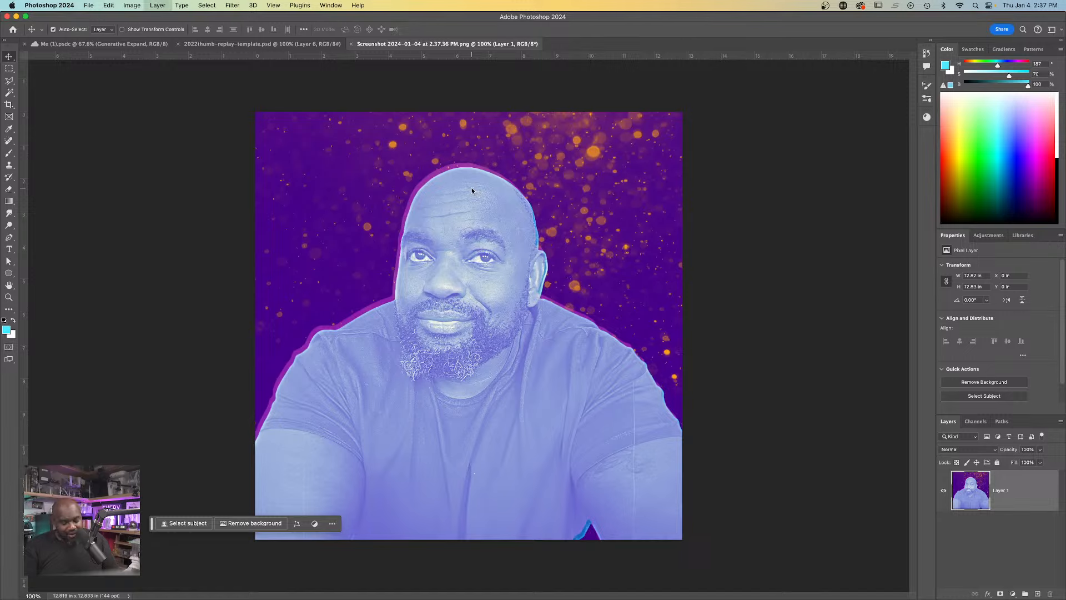
pyautogui.press('super+shift+n')
pyautogui.press('Return')
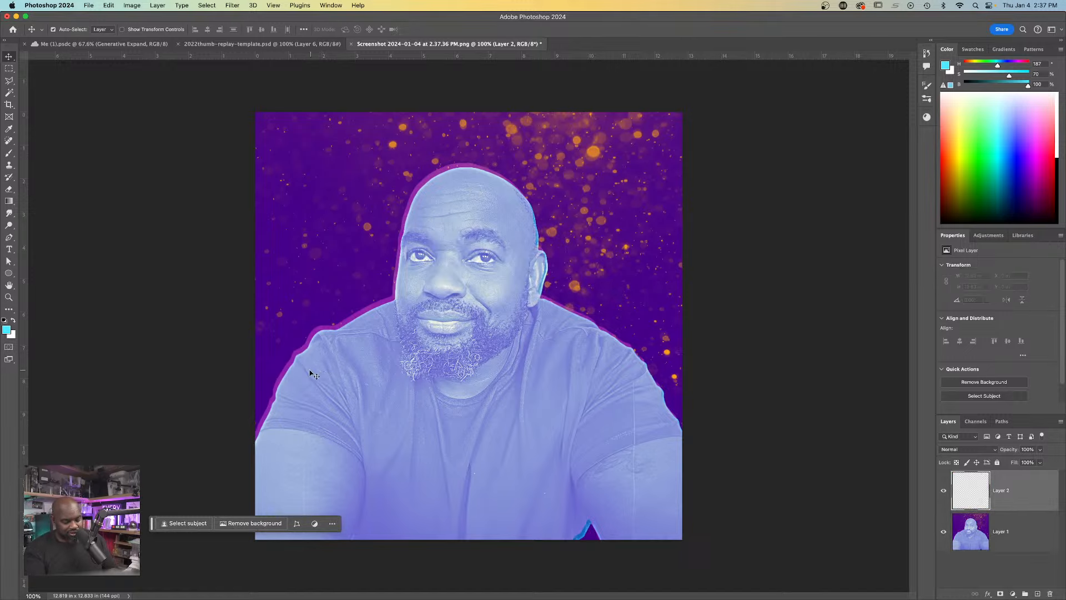
# - Get the Brush ready with white as the foreground colour and make the empty layer active
pyautogui.moveTo(310, 373)
pyautogui.mouseDown()
pyautogui.moveTo(339, 348)
pyautogui.moveTo(369, 364)
pyautogui.moveTo(328, 331)
pyautogui.moveTo(338, 335)
pyautogui.mouseUp()
pyautogui.press('super+z')
pyautogui.press('b')
pyautogui.press('super+z')
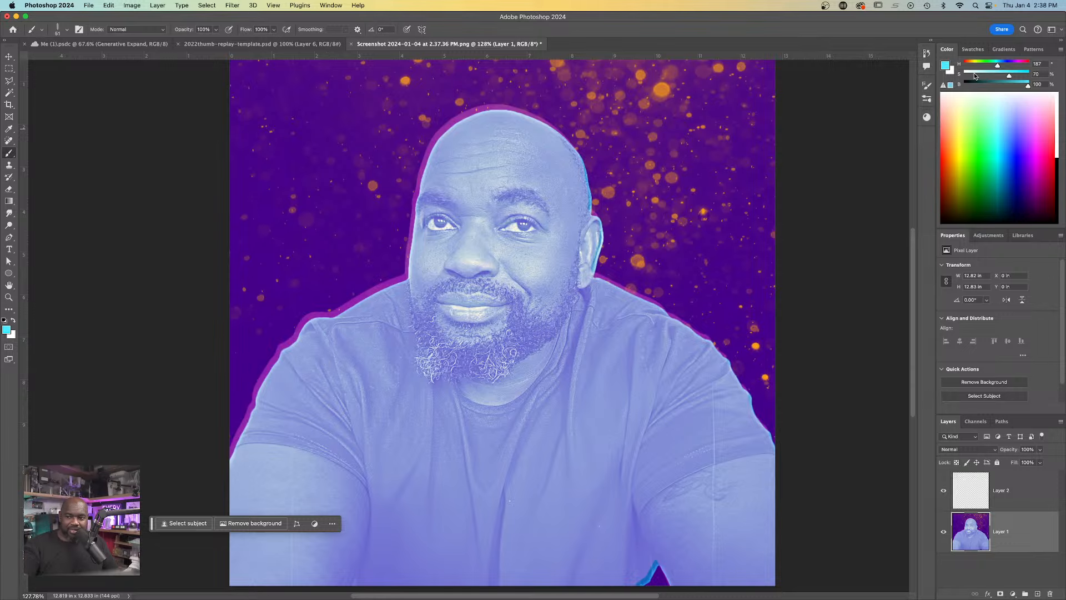
pyautogui.moveTo(976, 76); pyautogui.dragTo(958, 79)
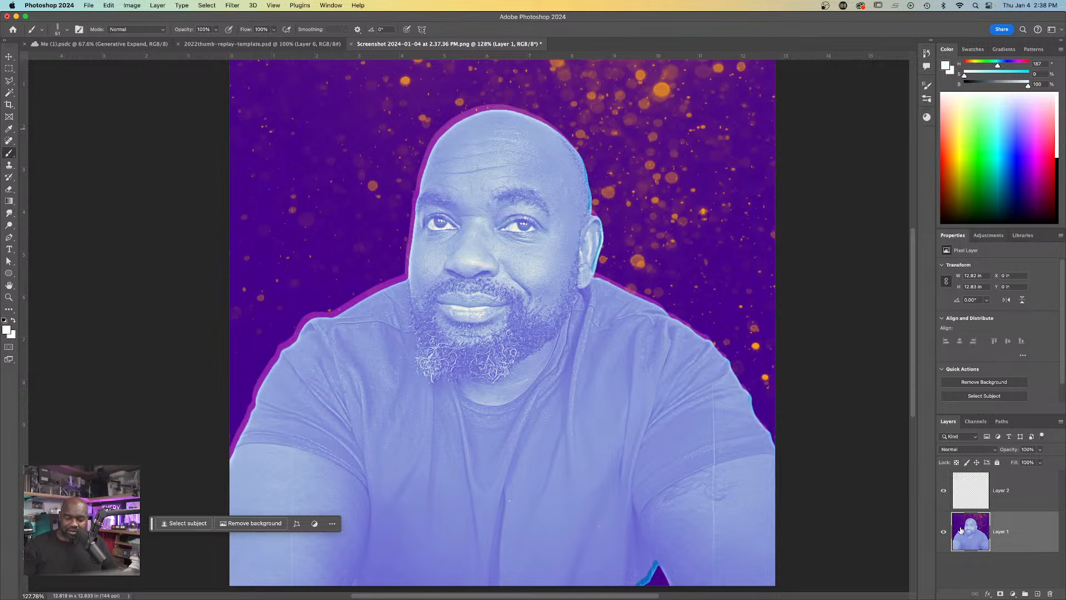
pyautogui.click(974, 482)
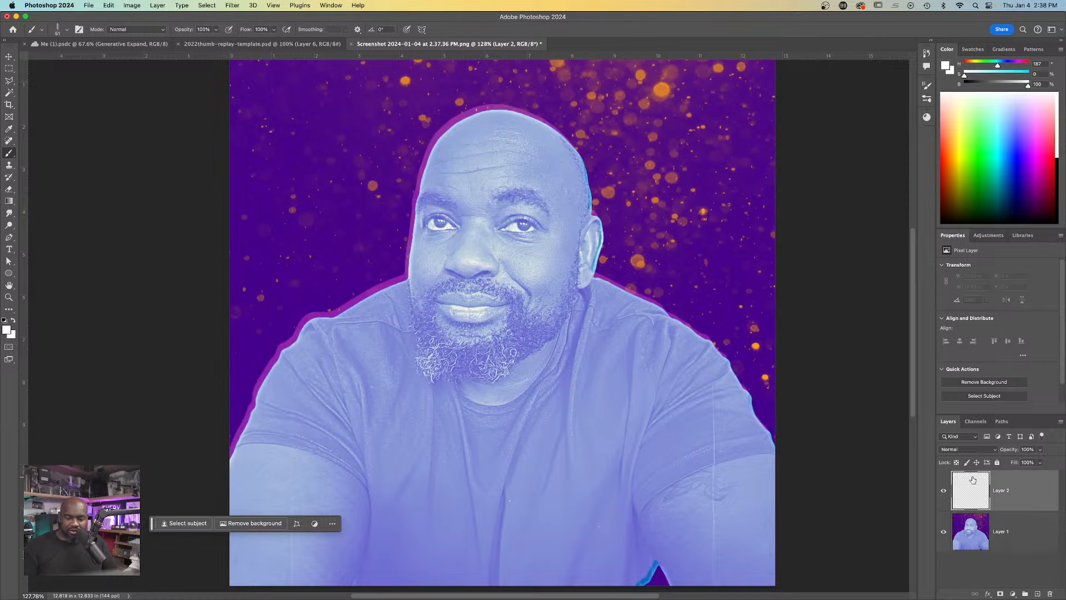
pyautogui.moveTo(248, 414)
pyautogui.mouseDown()
pyautogui.moveTo(244, 396)
pyautogui.moveTo(294, 330)
pyautogui.moveTo(349, 301)
pyautogui.mouseUp()
pyautogui.press('super+z')
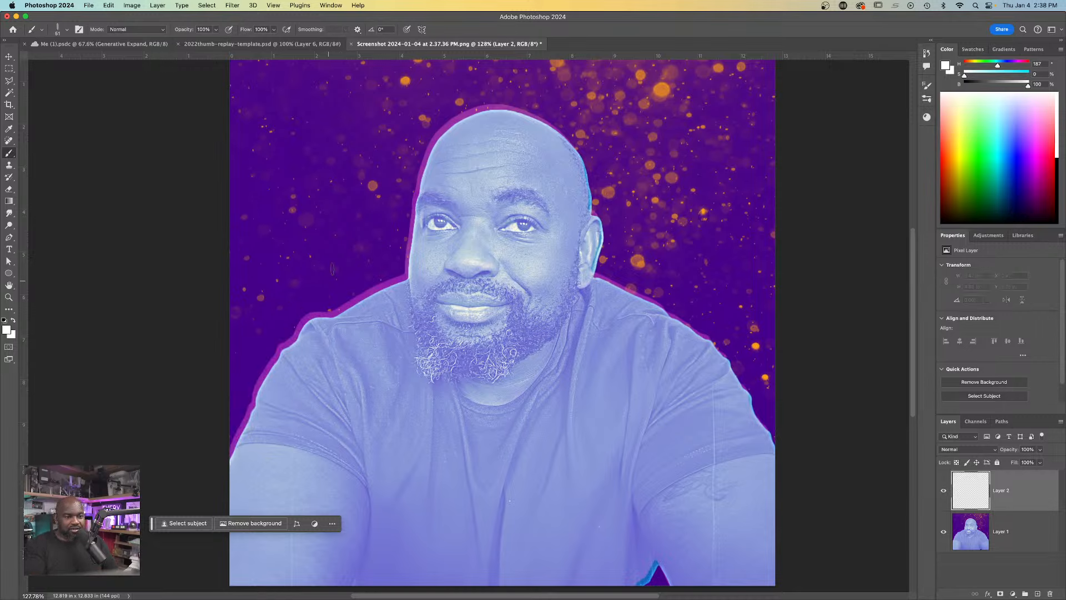
pyautogui.moveTo(329, 254)
pyautogui.mouseDown()
pyautogui.moveTo(369, 292)
pyautogui.moveTo(332, 317)
pyautogui.moveTo(314, 312)
pyautogui.moveTo(290, 340)
pyautogui.moveTo(302, 339)
pyautogui.moveTo(269, 356)
pyautogui.moveTo(260, 405)
pyautogui.moveTo(223, 455)
pyautogui.moveTo(268, 383)
pyautogui.mouseUp()
pyautogui.press('super+z')
# - Paint a thick white outline around the head and shoulders, and erase the stray stroke end beside the neck
pyautogui.moveTo(338, 294)
pyautogui.mouseDown()
pyautogui.moveTo(405, 272)
pyautogui.moveTo(419, 239)
pyautogui.moveTo(405, 280)
pyautogui.moveTo(414, 250)
pyautogui.mouseUp()
pyautogui.moveTo(427, 141)
pyautogui.mouseDown()
pyautogui.moveTo(415, 203)
pyautogui.moveTo(475, 103)
pyautogui.moveTo(436, 157)
pyautogui.moveTo(438, 129)
pyautogui.moveTo(480, 105)
pyautogui.moveTo(501, 108)
pyautogui.moveTo(443, 126)
pyautogui.moveTo(512, 96)
pyautogui.moveTo(498, 106)
pyautogui.moveTo(576, 140)
pyautogui.moveTo(609, 193)
pyautogui.moveTo(593, 212)
pyautogui.moveTo(604, 234)
pyautogui.moveTo(586, 277)
pyautogui.moveTo(601, 261)
pyautogui.moveTo(675, 310)
pyautogui.moveTo(604, 280)
pyautogui.moveTo(686, 320)
pyautogui.moveTo(755, 411)
pyautogui.moveTo(756, 399)
pyautogui.moveTo(773, 461)
pyautogui.mouseUp()
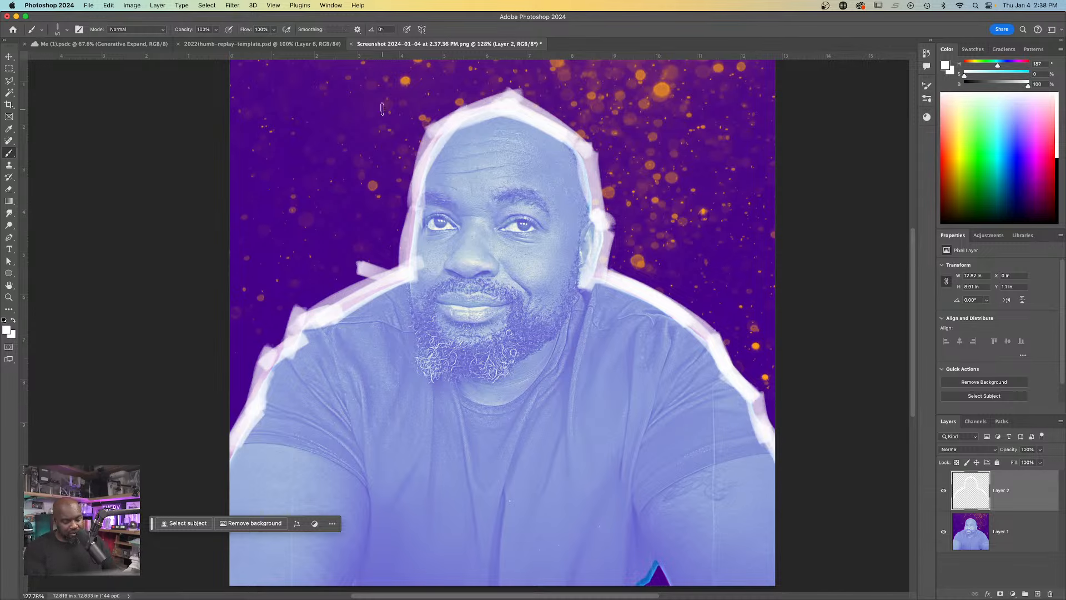
pyautogui.press('e')
pyautogui.moveTo(364, 266)
pyautogui.mouseDown()
pyautogui.moveTo(372, 253)
pyautogui.moveTo(360, 270)
pyautogui.mouseUp()
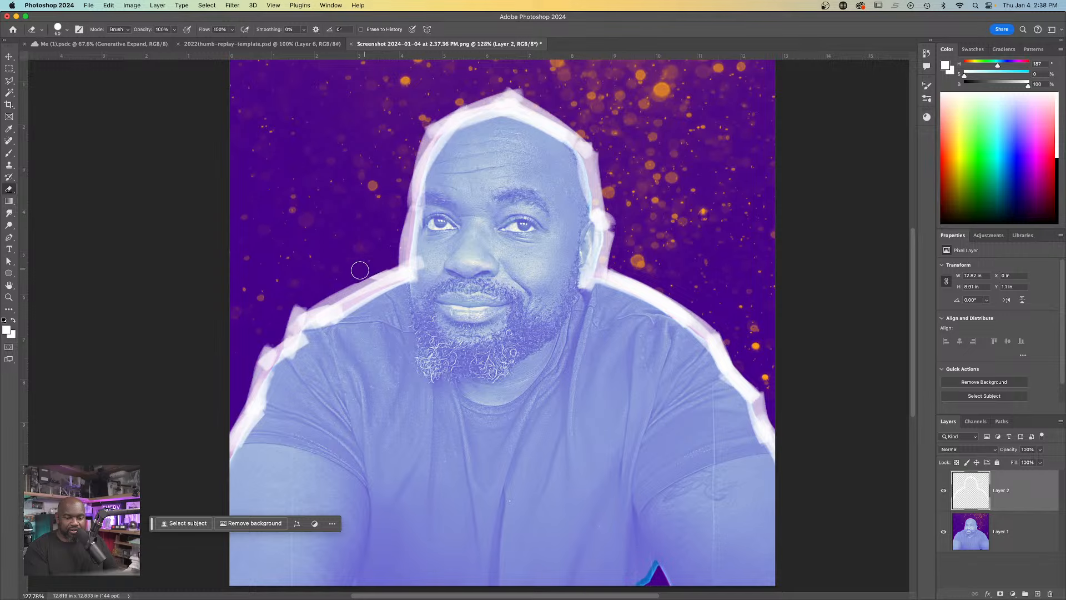
# - Erase the outline's inner edge around the top of the head and repaint white over the gaps down to the ear
pyautogui.rightClick(446, 338)
pyautogui.click(441, 207)
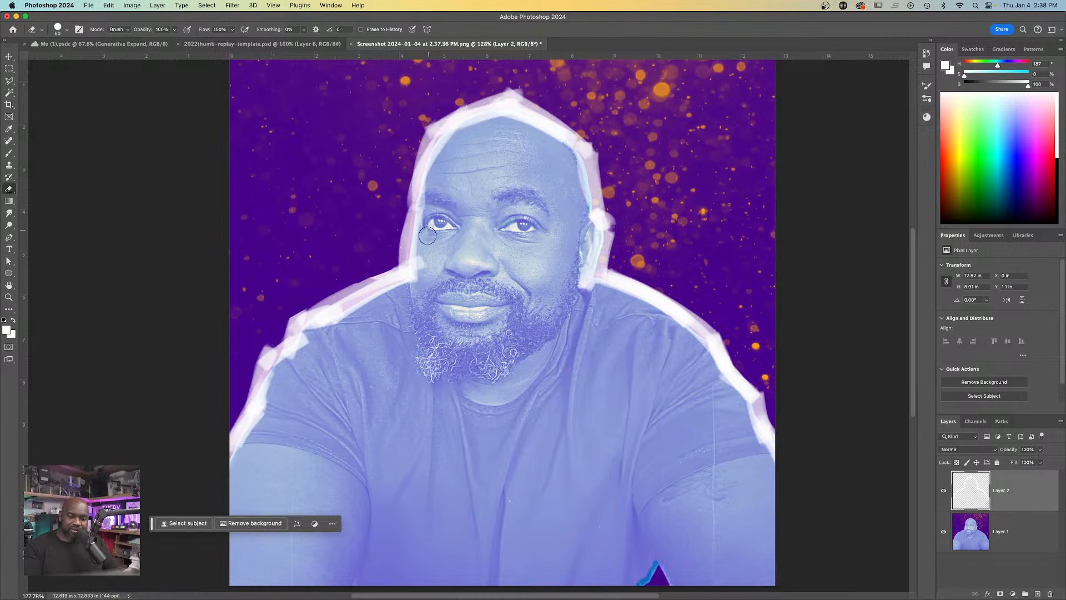
pyautogui.moveTo(428, 236); pyautogui.dragTo(433, 214)
pyautogui.moveTo(445, 159)
pyautogui.mouseDown()
pyautogui.moveTo(435, 180)
pyautogui.moveTo(457, 136)
pyautogui.moveTo(521, 114)
pyautogui.mouseUp()
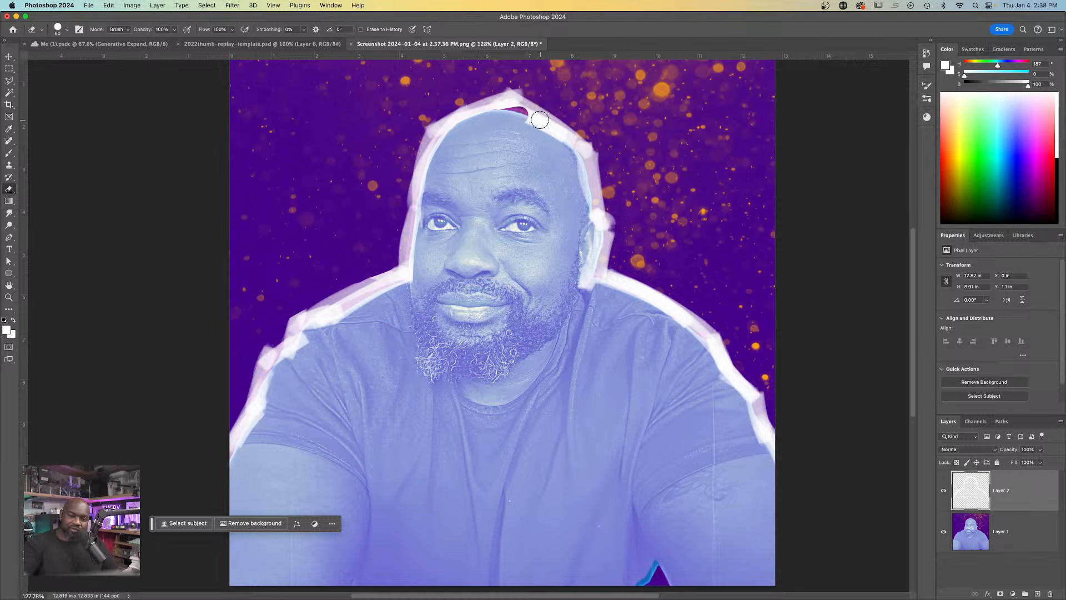
pyautogui.press('super+z')
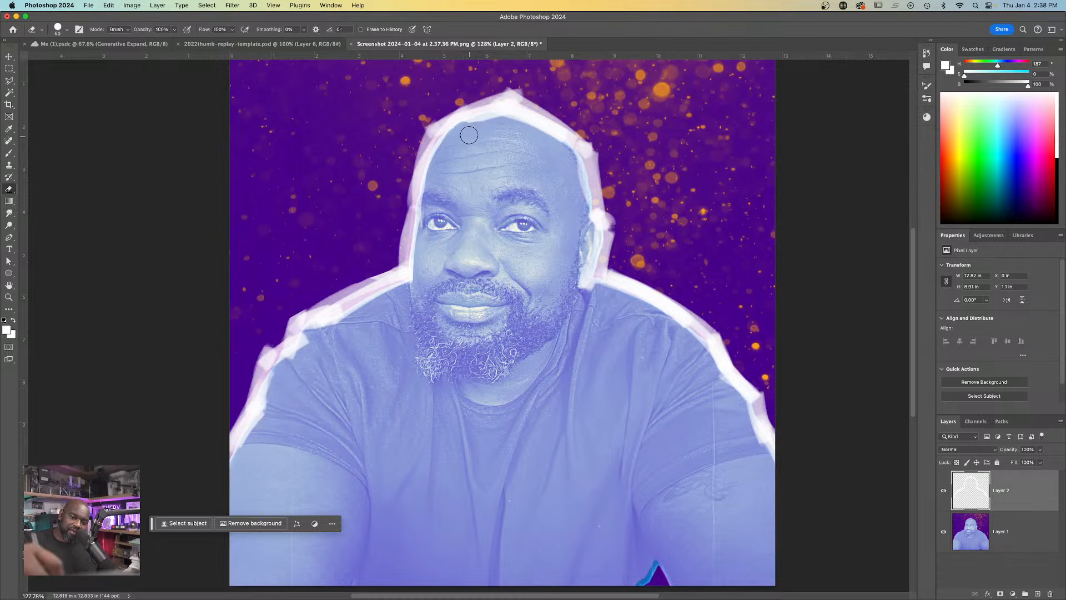
pyautogui.moveTo(502, 124)
pyautogui.mouseDown()
pyautogui.moveTo(491, 120)
pyautogui.moveTo(521, 128)
pyautogui.moveTo(519, 116)
pyautogui.moveTo(572, 145)
pyautogui.moveTo(580, 209)
pyautogui.mouseUp()
pyautogui.press('super+z')
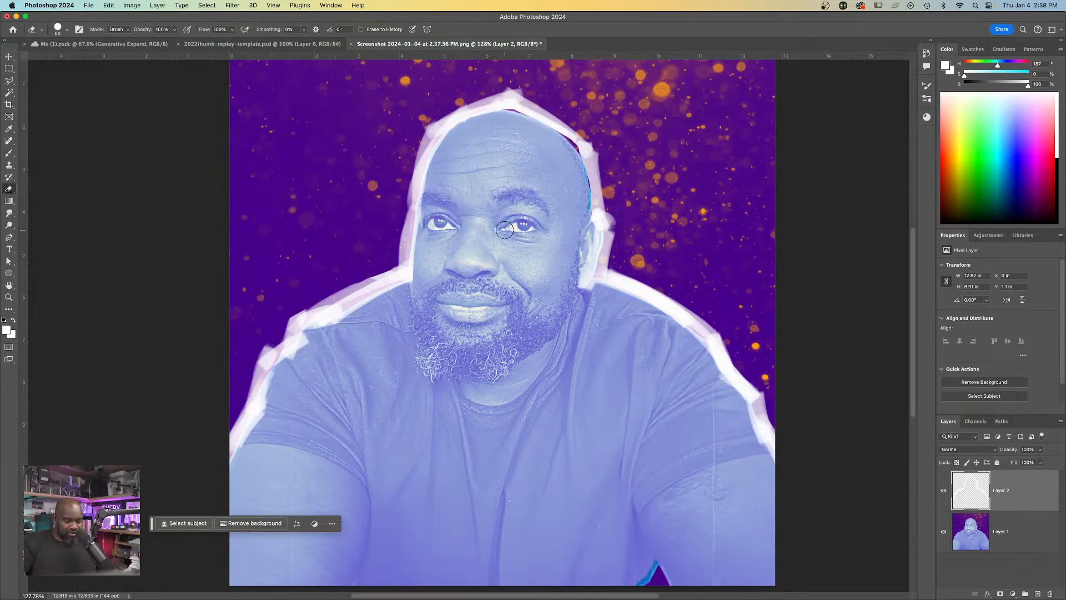
pyautogui.press('b')
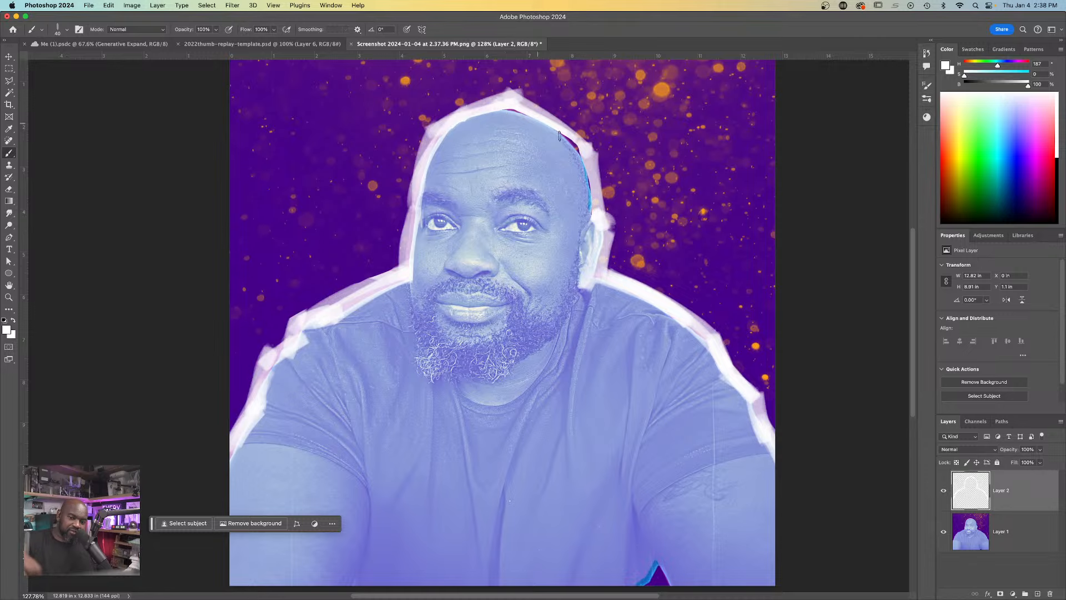
pyautogui.moveTo(560, 136)
pyautogui.mouseDown()
pyautogui.moveTo(526, 112)
pyautogui.moveTo(581, 151)
pyautogui.moveTo(583, 167)
pyautogui.moveTo(582, 149)
pyautogui.moveTo(595, 227)
pyautogui.mouseUp()
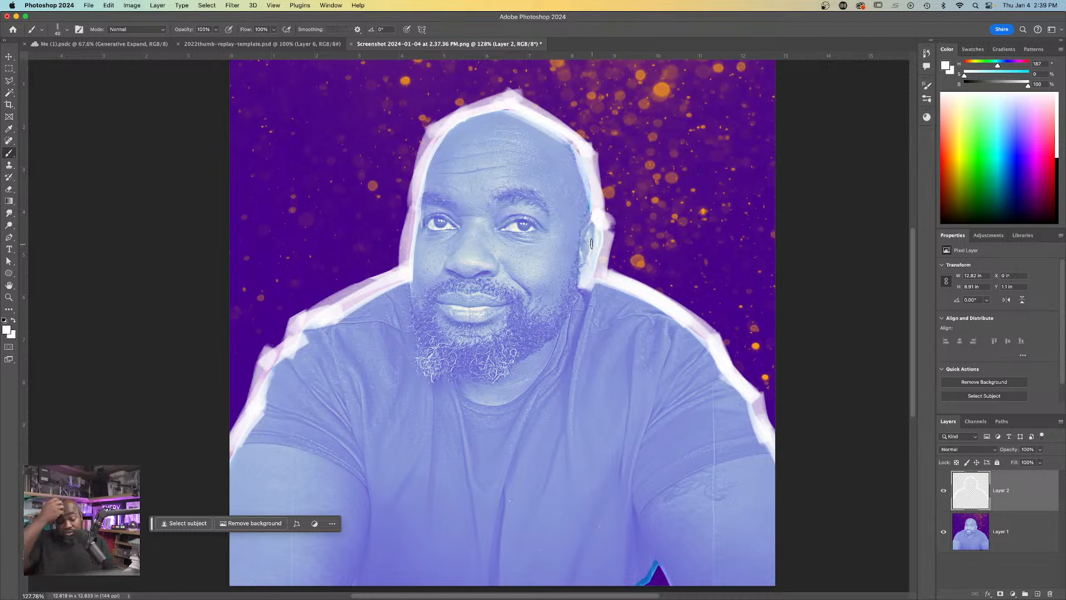
# - Roughen the outline along the shoulders and neck and dab beside the head with the kyle splotch 1 brush in white
pyautogui.rightClick(483, 369)
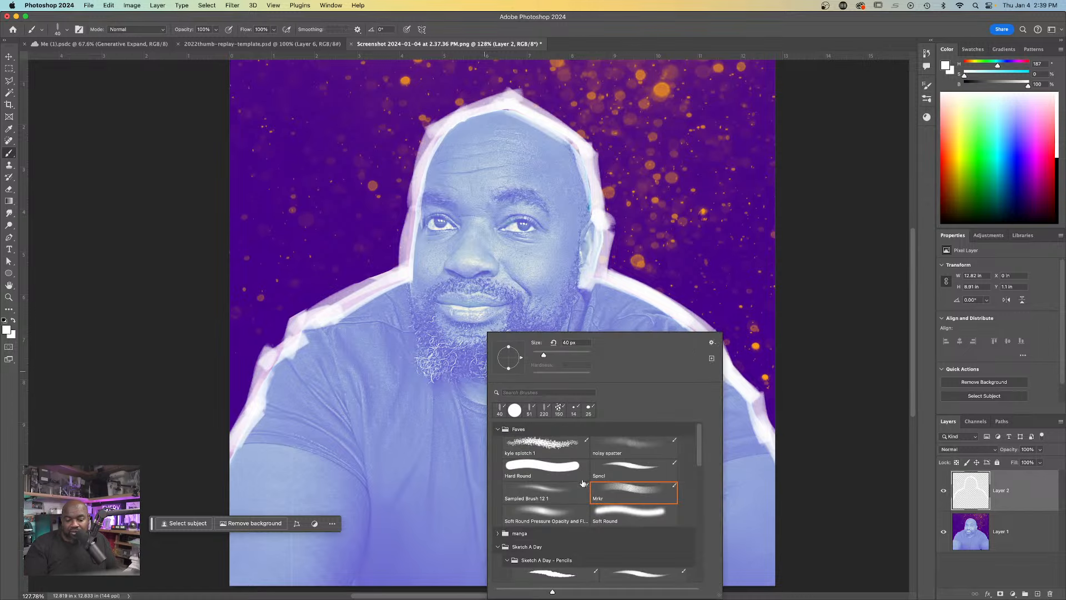
pyautogui.click(546, 445)
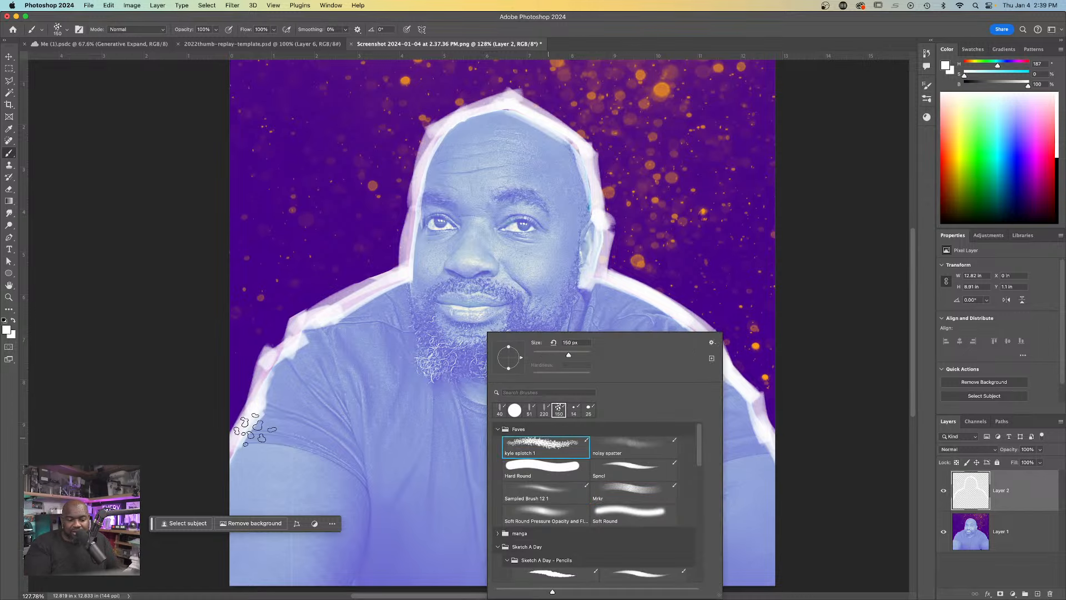
pyautogui.moveTo(238, 441)
pyautogui.mouseDown()
pyautogui.moveTo(278, 382)
pyautogui.moveTo(254, 415)
pyautogui.moveTo(275, 357)
pyautogui.moveTo(240, 376)
pyautogui.moveTo(418, 246)
pyautogui.moveTo(408, 257)
pyautogui.moveTo(414, 213)
pyautogui.moveTo(414, 268)
pyautogui.mouseUp()
pyautogui.moveTo(610, 285)
pyautogui.mouseDown()
pyautogui.moveTo(610, 233)
pyautogui.moveTo(595, 273)
pyautogui.moveTo(688, 321)
pyautogui.moveTo(672, 321)
pyautogui.moveTo(746, 396)
pyautogui.moveTo(713, 354)
pyautogui.moveTo(766, 434)
pyautogui.mouseUp()
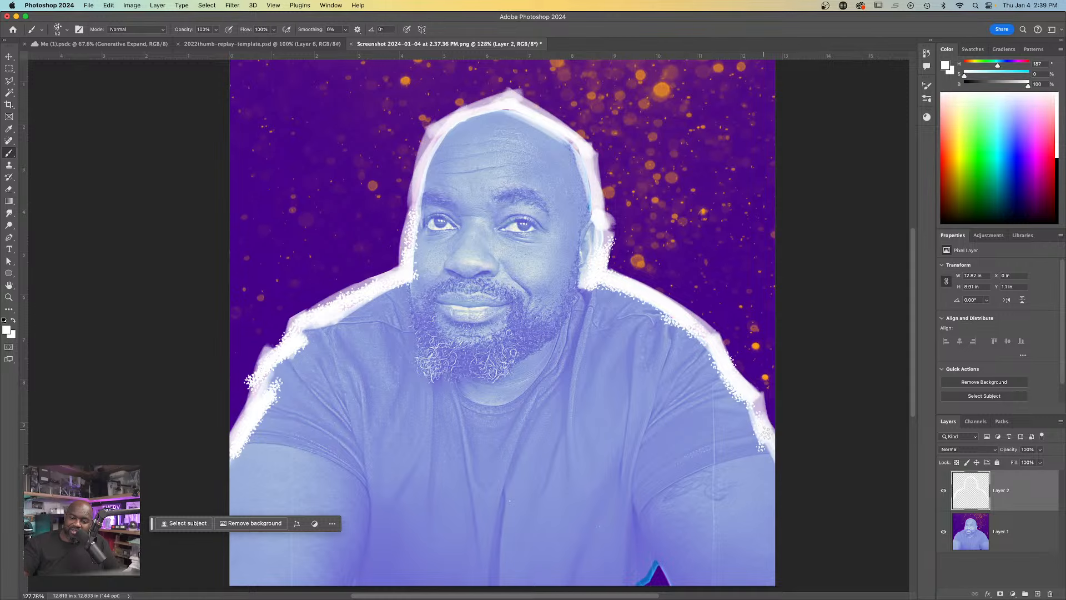
pyautogui.click(609, 184)
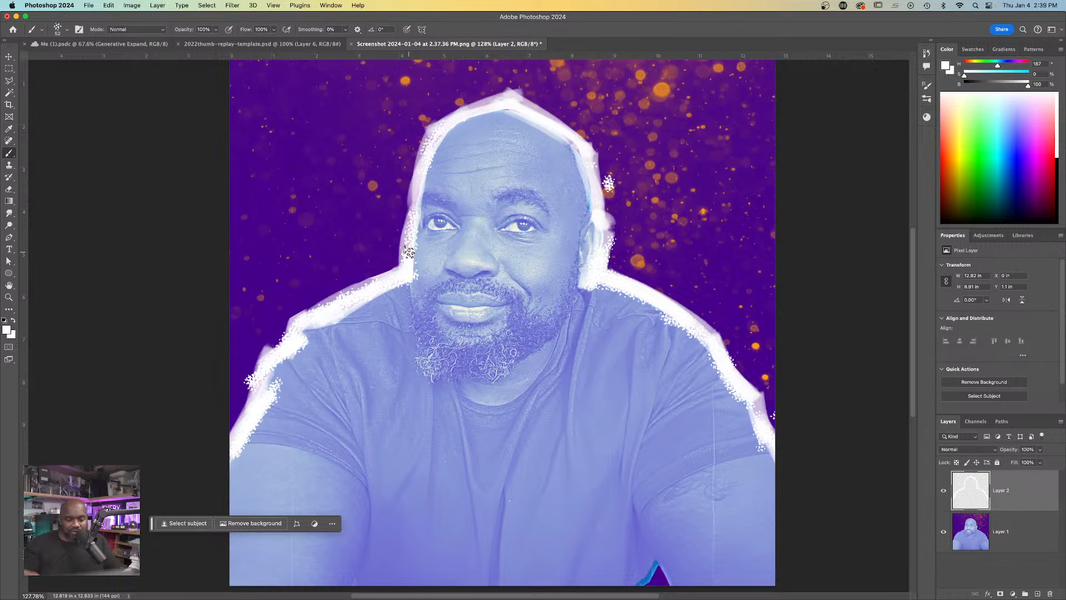
# - Erase the white spill along the inner edge of the outline from the forehead down to the beard
pyautogui.press('e')
pyautogui.moveTo(450, 146); pyautogui.dragTo(433, 181)
pyautogui.moveTo(421, 245); pyautogui.dragTo(420, 288)
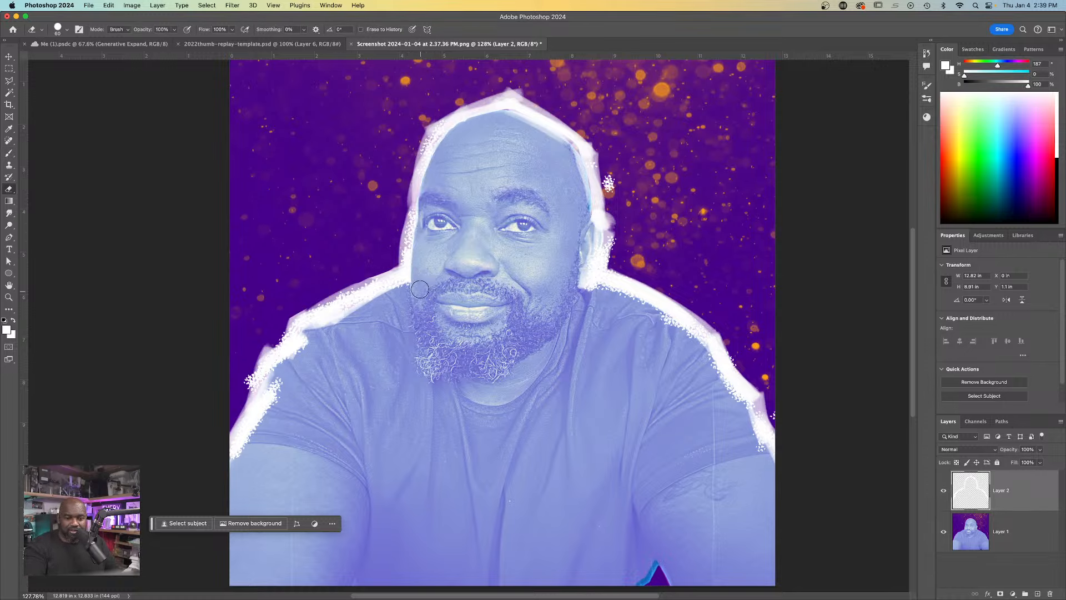
# - Choose the Spncl brush at 100 px and try strokes along the outline's outer edge on the left side of the head
pyautogui.rightClick(450, 287)
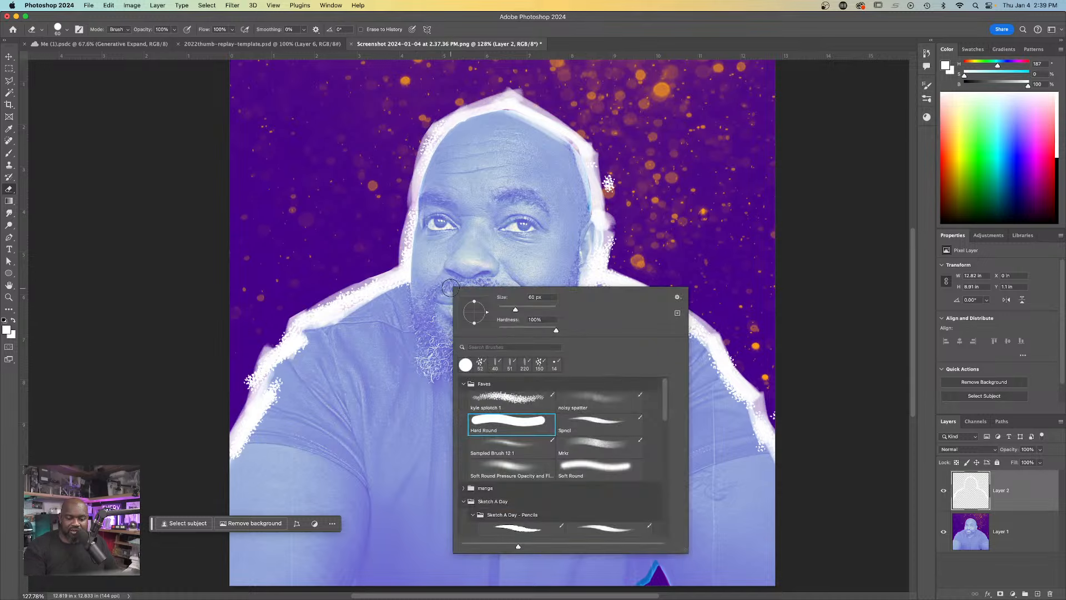
pyautogui.click(585, 423)
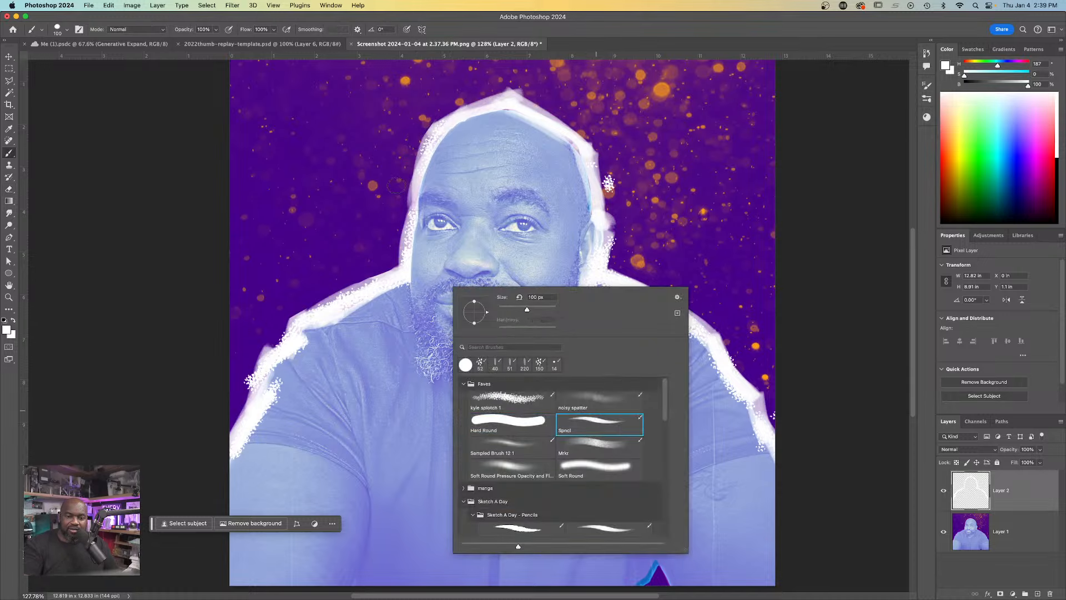
pyautogui.moveTo(408, 166); pyautogui.dragTo(461, 95)
pyautogui.moveTo(389, 200); pyautogui.dragTo(434, 129)
pyautogui.press('super+z')
pyautogui.press('super+z')
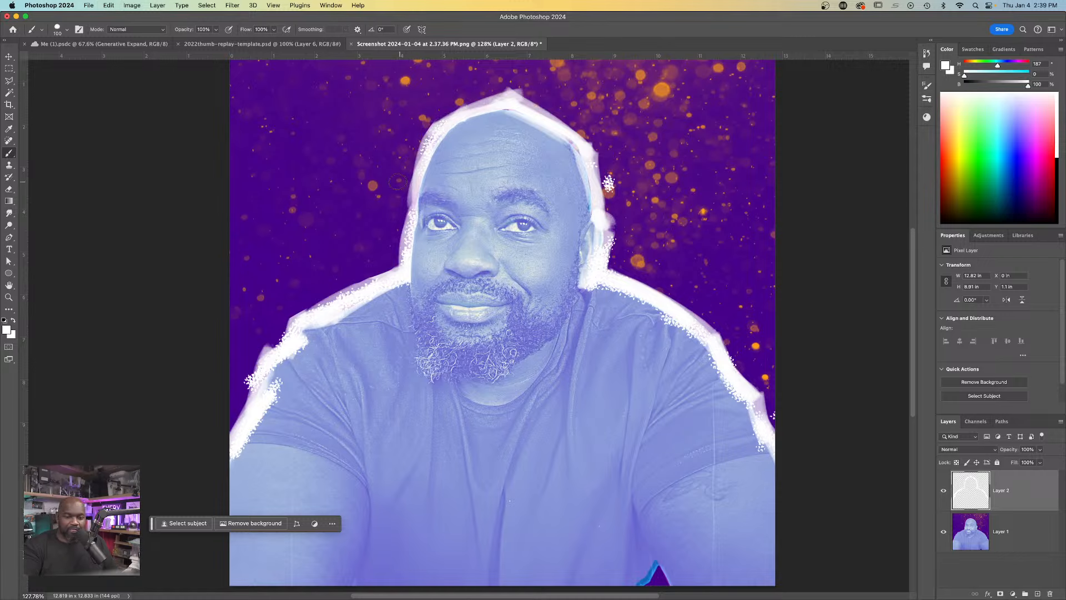
pyautogui.moveTo(412, 168); pyautogui.dragTo(471, 84)
pyautogui.press('super+z')
pyautogui.press('super+z')
pyautogui.press('super+z')
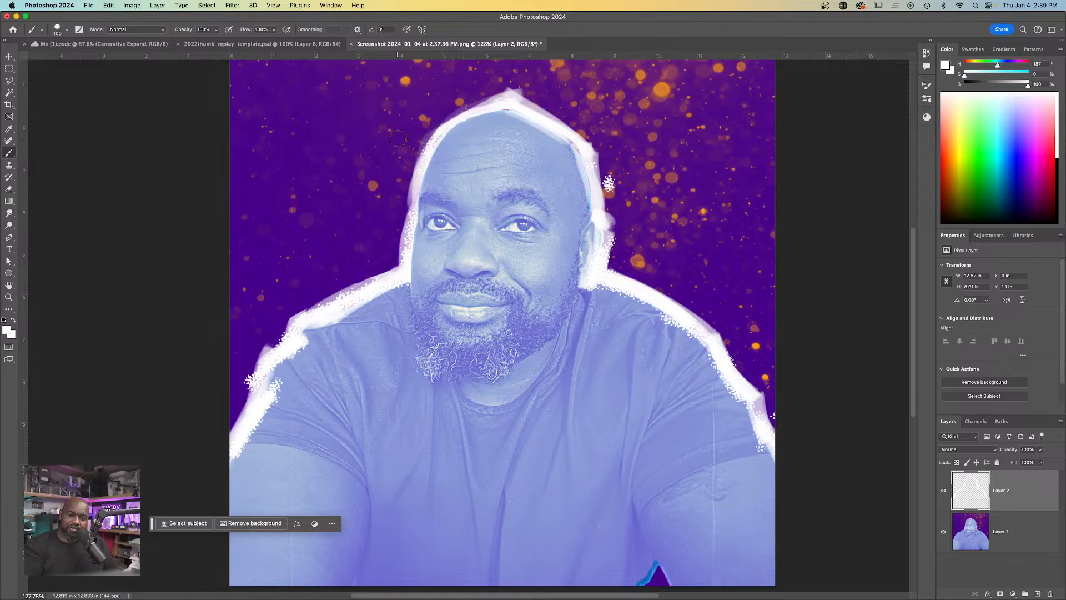
# - Trim the outline's outer edge over the head and down past the ear to the neck with sketchy Spncl strokes
pyautogui.press('super+z')
pyautogui.press('super+z')
pyautogui.press('super+z')
pyautogui.press('super+z')
pyautogui.press('super+z')
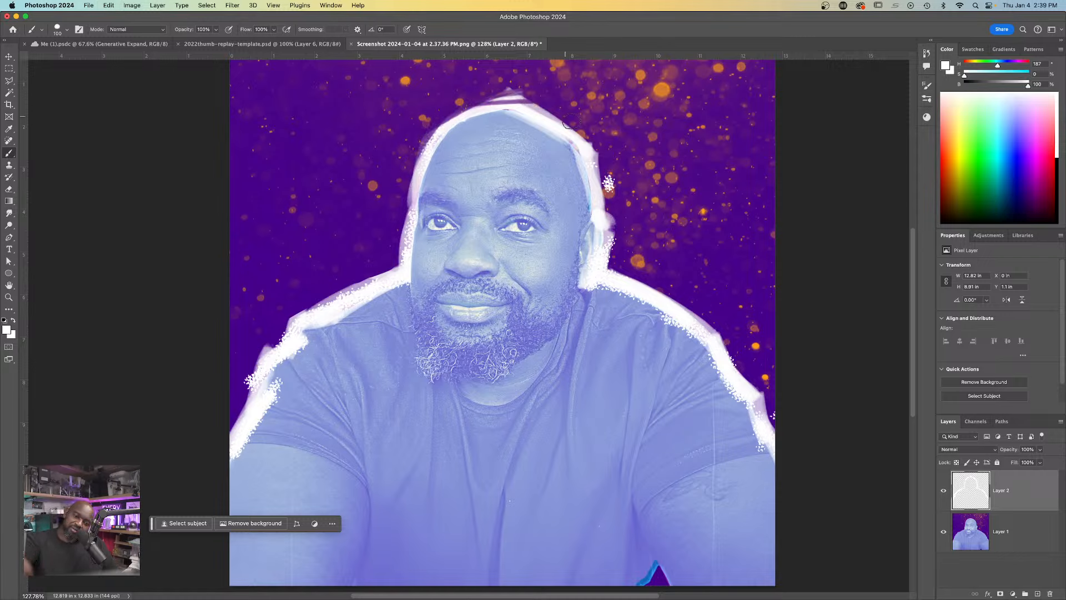
pyautogui.press('super+z')
pyautogui.press('super+z')
pyautogui.press('super+z')
pyautogui.press('super+z')
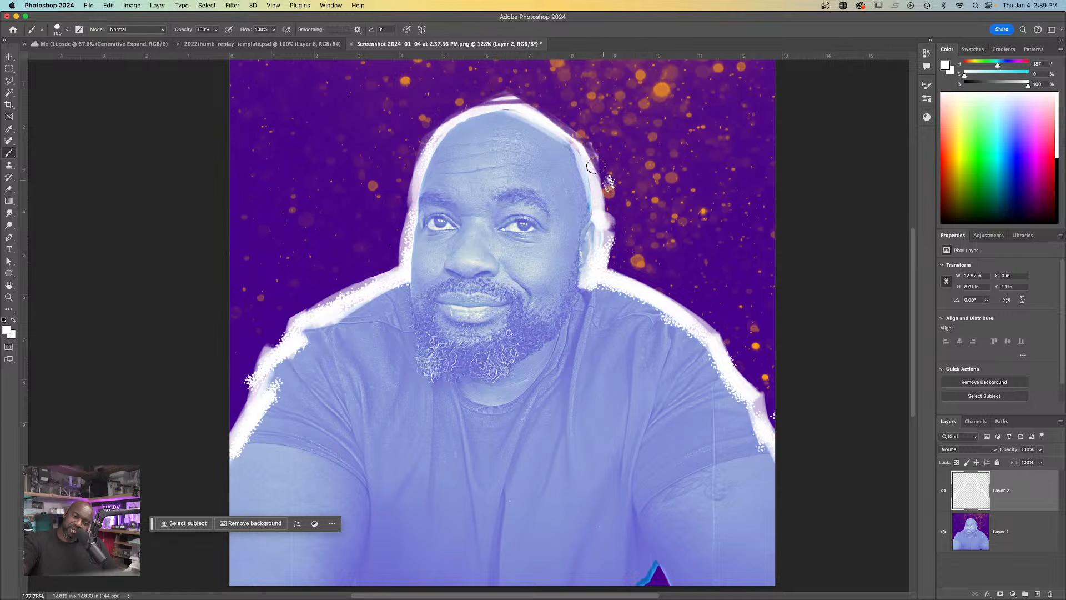
pyautogui.press('super+z')
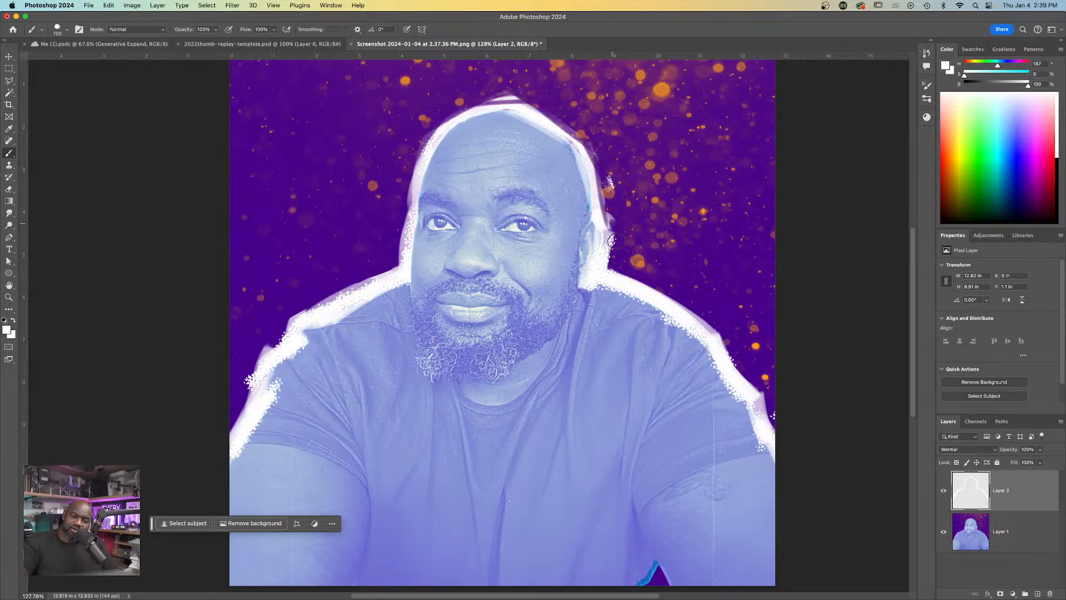
pyautogui.press('super+z')
pyautogui.press('super+z')
pyautogui.press('super+z')
pyautogui.press('super+z')
pyautogui.moveTo(604, 241)
pyautogui.mouseDown()
pyautogui.moveTo(597, 264)
pyautogui.moveTo(611, 246)
pyautogui.mouseUp()
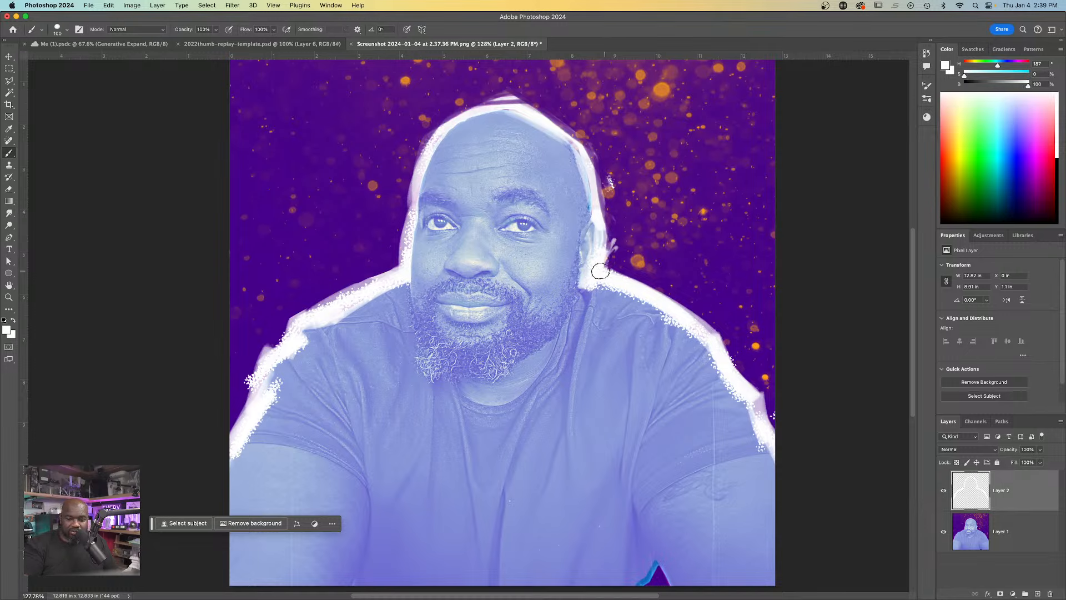
pyautogui.press('super+z')
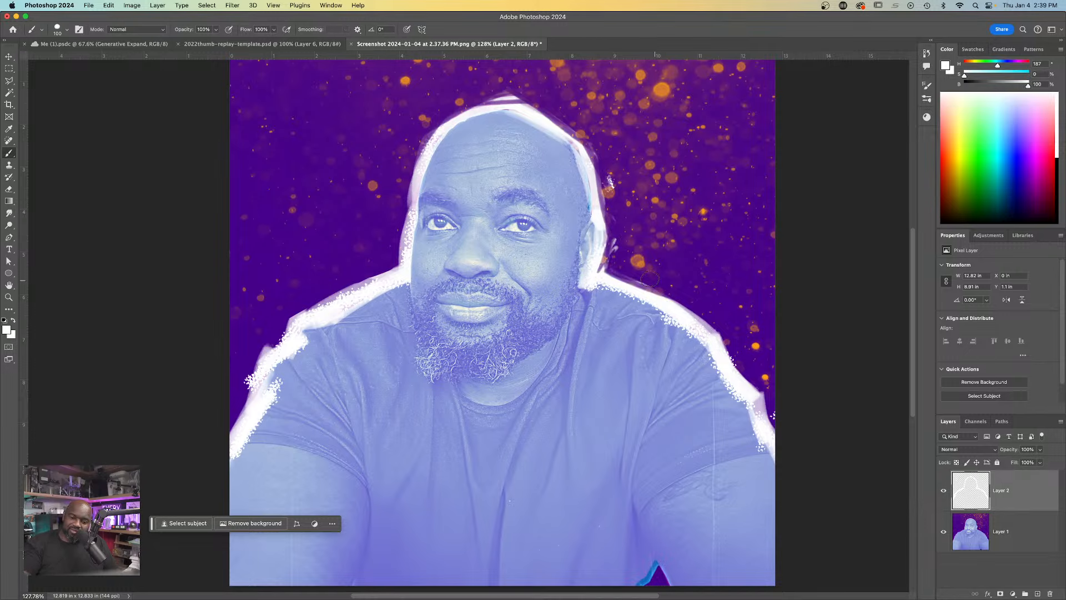
# - Trim the outline's outer edge along both shoulders with the same sketchy strokes
pyautogui.moveTo(650, 279); pyautogui.dragTo(748, 376)
pyautogui.moveTo(684, 312); pyautogui.dragTo(736, 367)
pyautogui.moveTo(705, 325)
pyautogui.mouseDown()
pyautogui.moveTo(753, 406)
pyautogui.moveTo(746, 384)
pyautogui.mouseUp()
pyautogui.press('super+z')
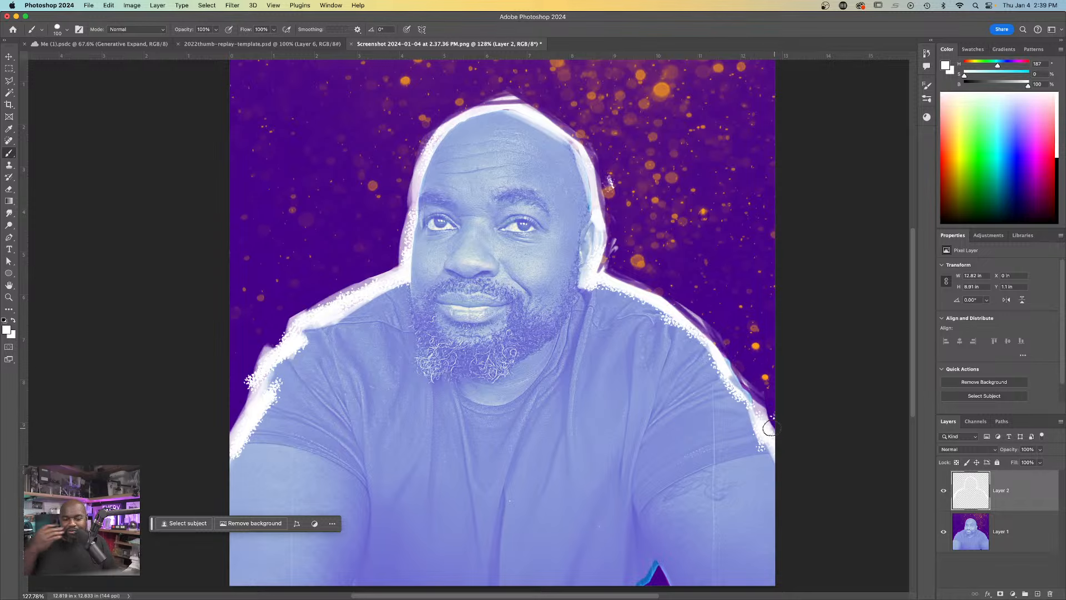
pyautogui.press('Tab')
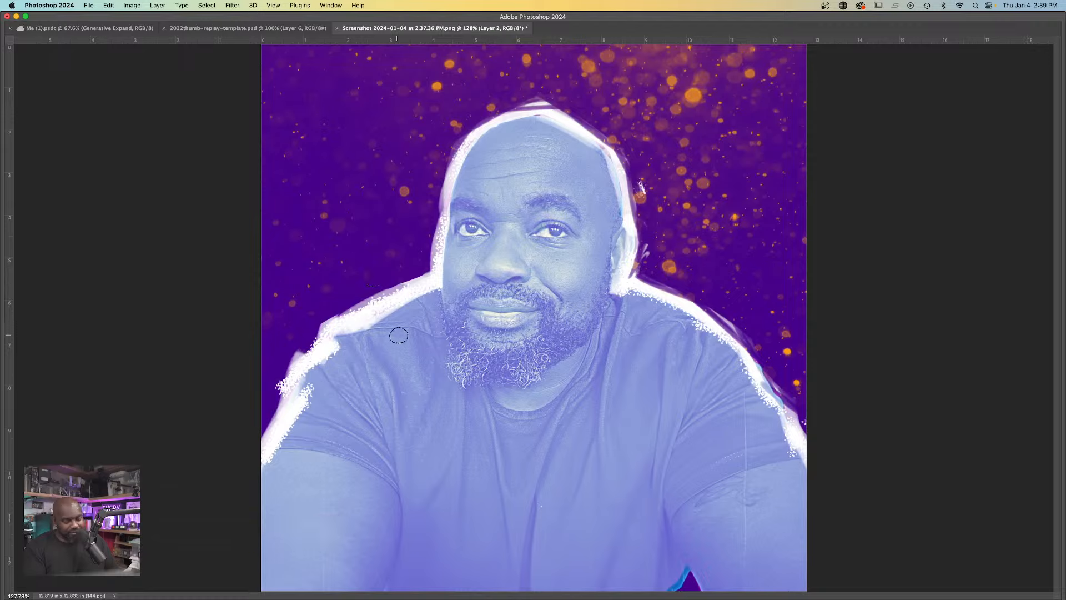
pyautogui.press('Tab')
pyautogui.moveTo(347, 294)
pyautogui.mouseDown()
pyautogui.moveTo(250, 349)
pyautogui.moveTo(260, 365)
pyautogui.moveTo(252, 338)
pyautogui.moveTo(249, 368)
pyautogui.moveTo(211, 386)
pyautogui.mouseUp()
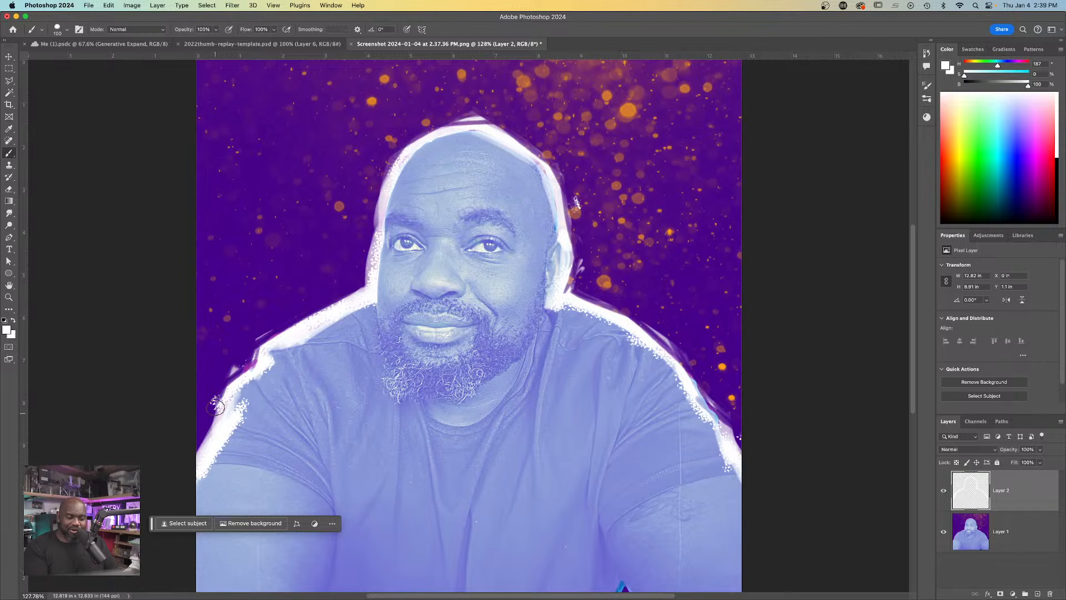
pyautogui.moveTo(186, 512); pyautogui.dragTo(188, 477)
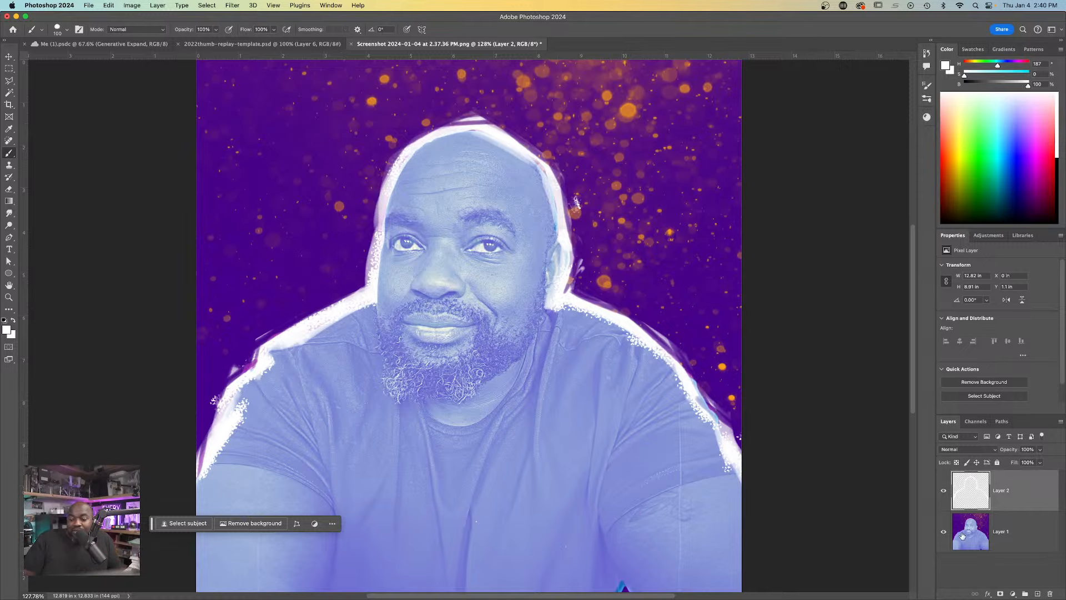
# - Hide the portrait layer and save the outline as a PNG copy named ss in Downloads, with the large file size option
pyautogui.click(945, 534)
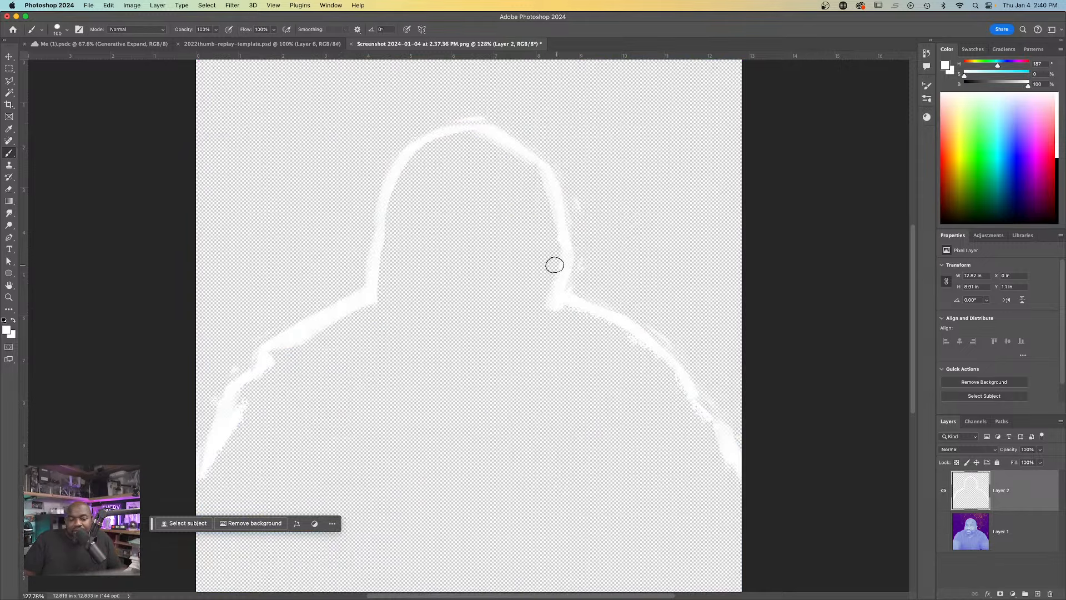
pyautogui.press('v')
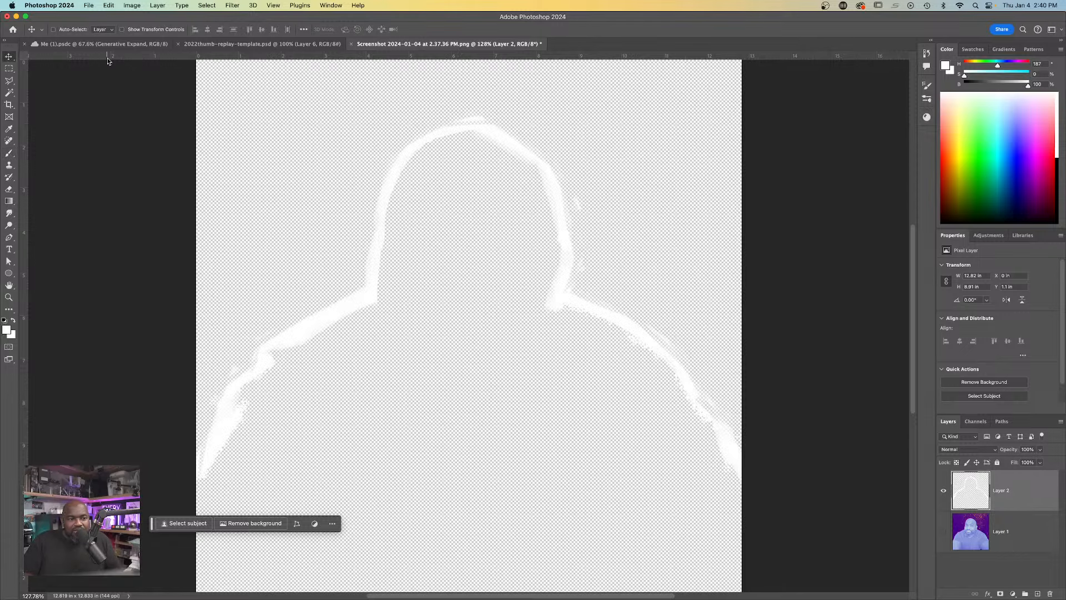
pyautogui.click(89, 5)
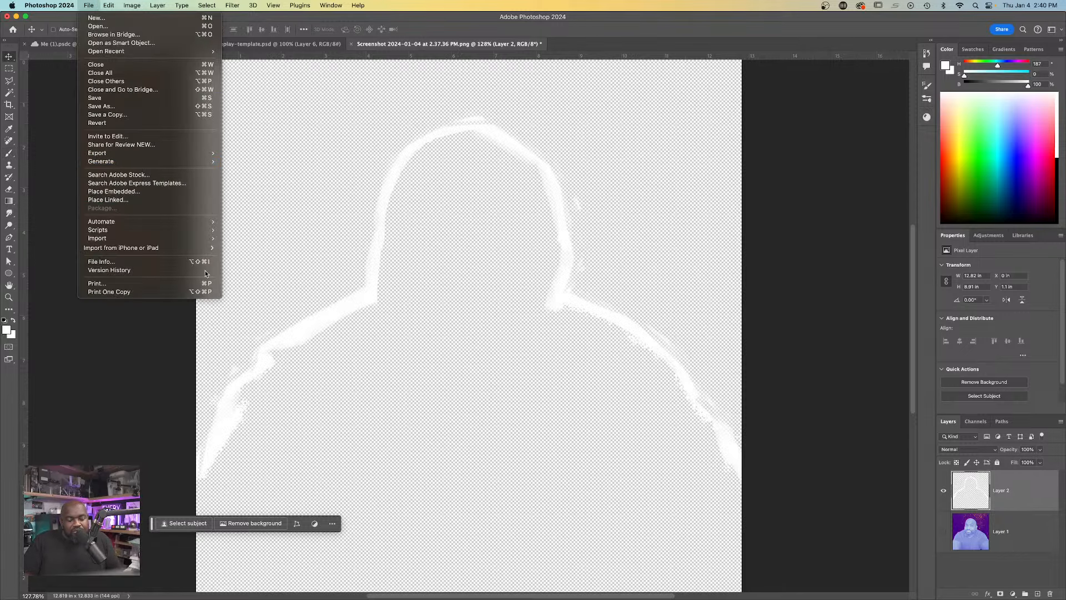
pyautogui.click(529, 301)
pyautogui.press('alt+super+s')
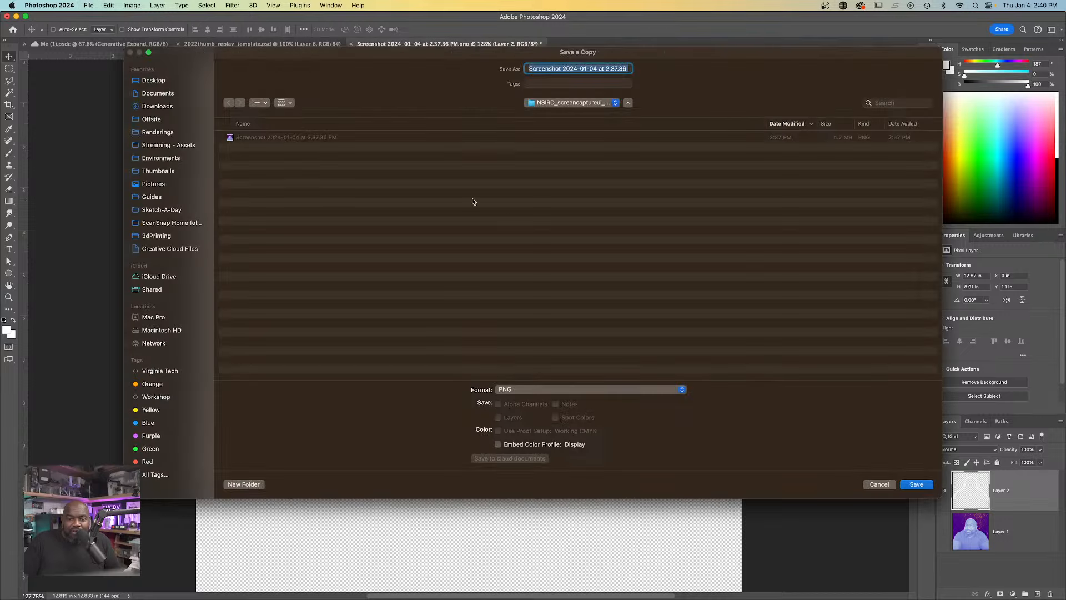
pyautogui.click(158, 106)
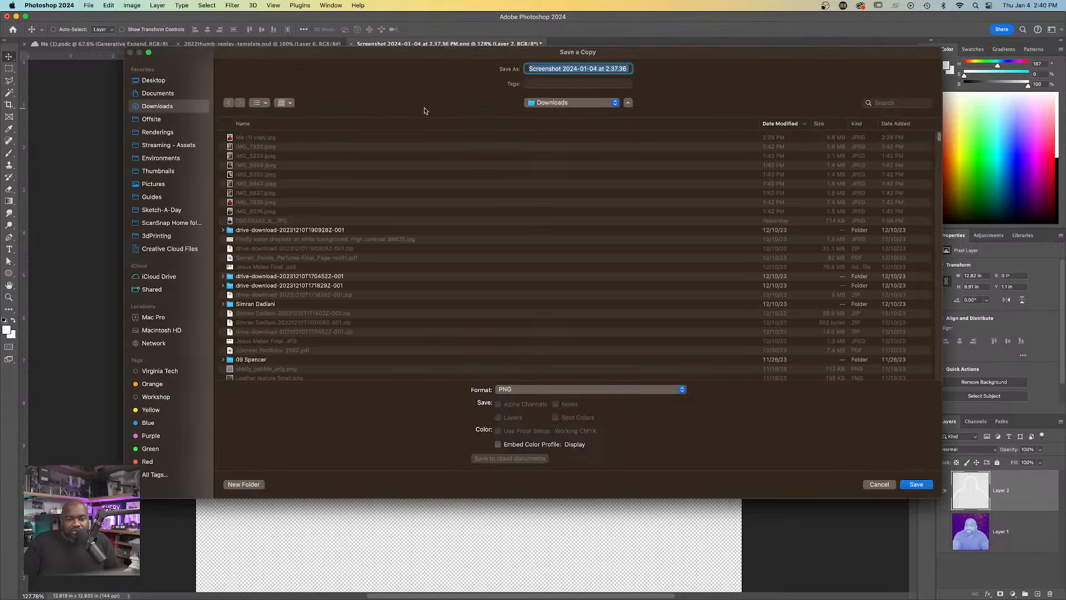
pyautogui.write('asdf')
pyautogui.press('Return')
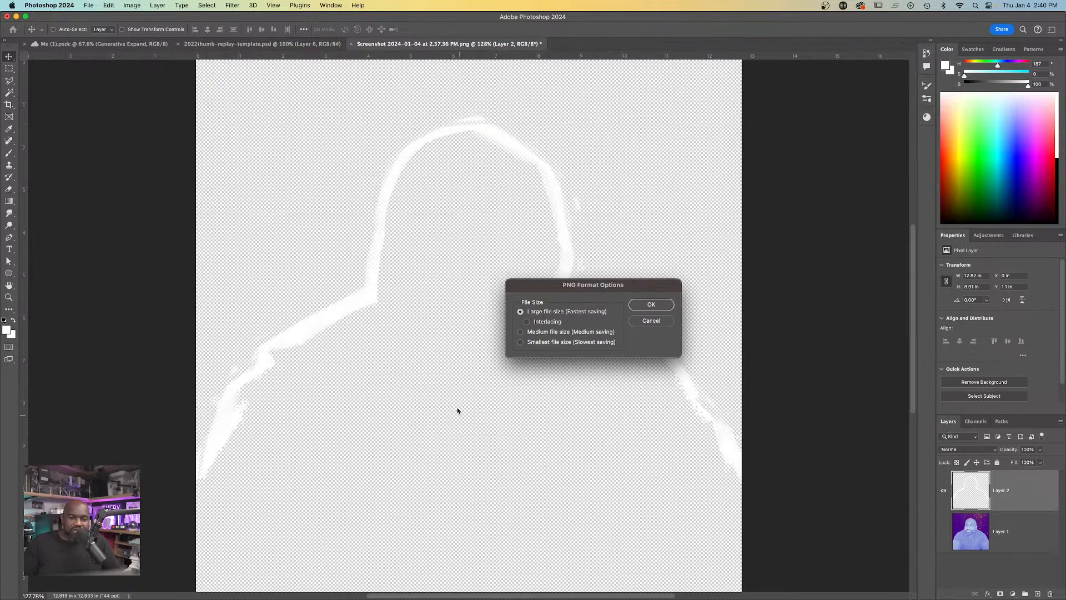
pyautogui.click(652, 305)
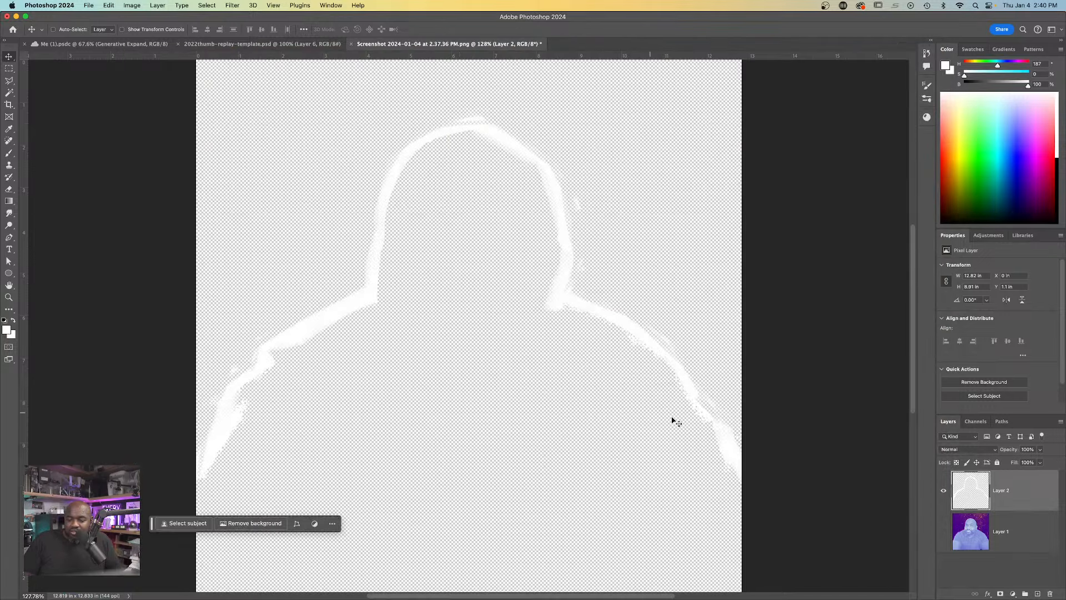
# - Switch to the Adobe Express design in Chrome and place ss.png from Downloads on the page
pyautogui.click(520, 589)
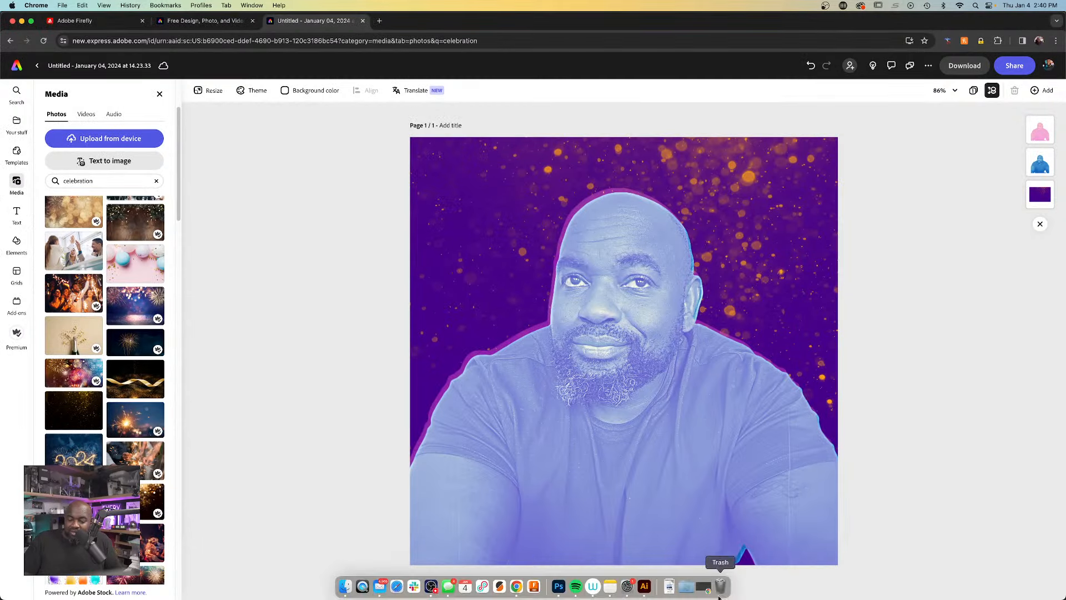
pyautogui.click(671, 587)
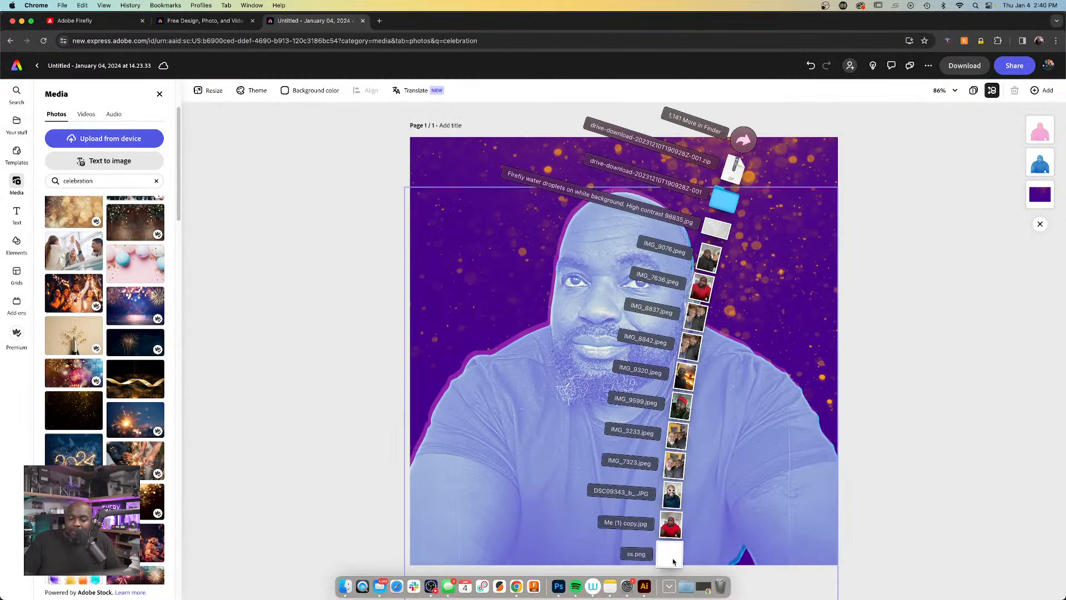
pyautogui.moveTo(675, 560); pyautogui.dragTo(478, 323)
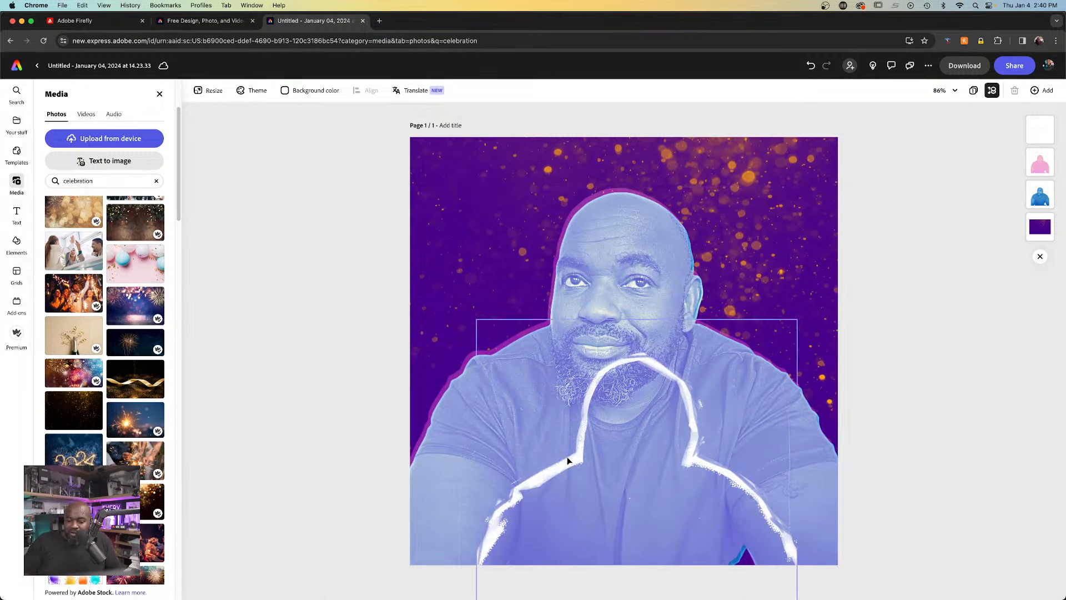
# - Move and enlarge the outline image until it fills the page and lines up around the portrait
pyautogui.moveTo(541, 434); pyautogui.dragTo(470, 343)
pyautogui.moveTo(644, 368); pyautogui.dragTo(642, 367)
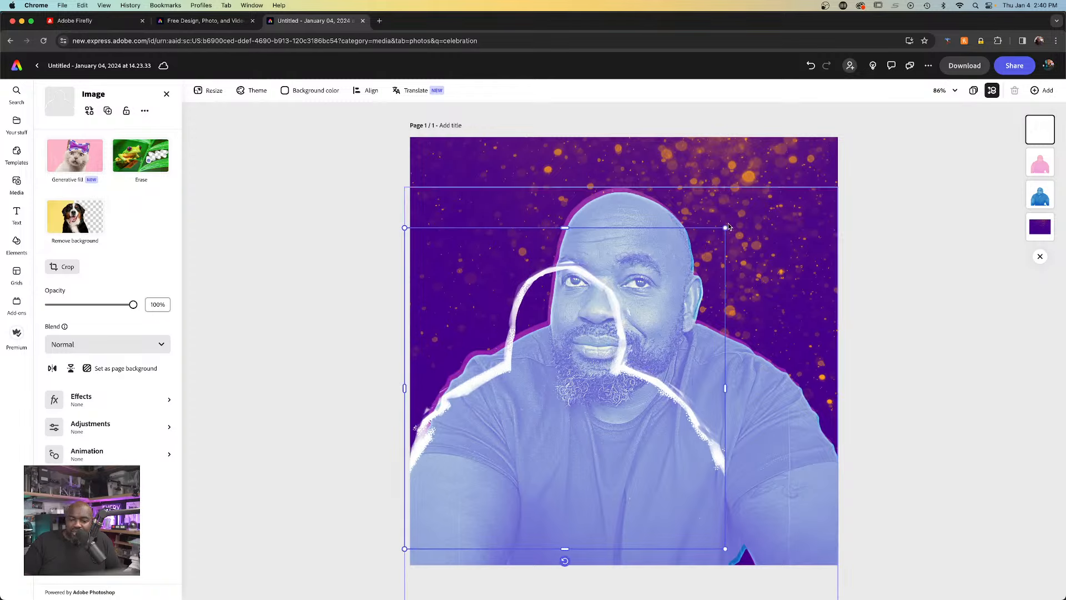
pyautogui.moveTo(727, 231); pyautogui.dragTo(871, 148)
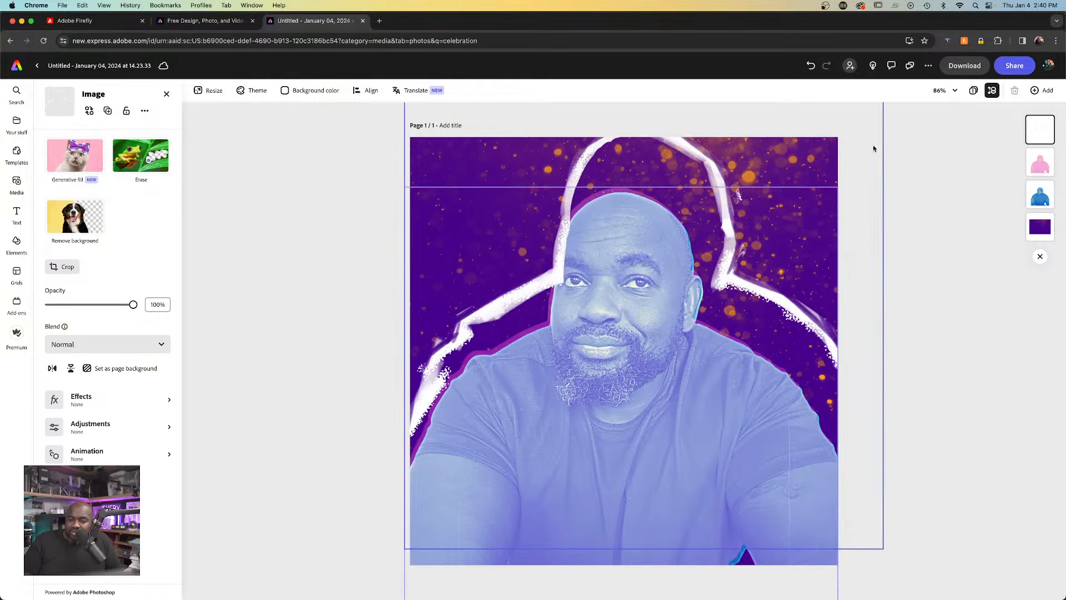
pyautogui.moveTo(692, 305); pyautogui.dragTo(700, 313)
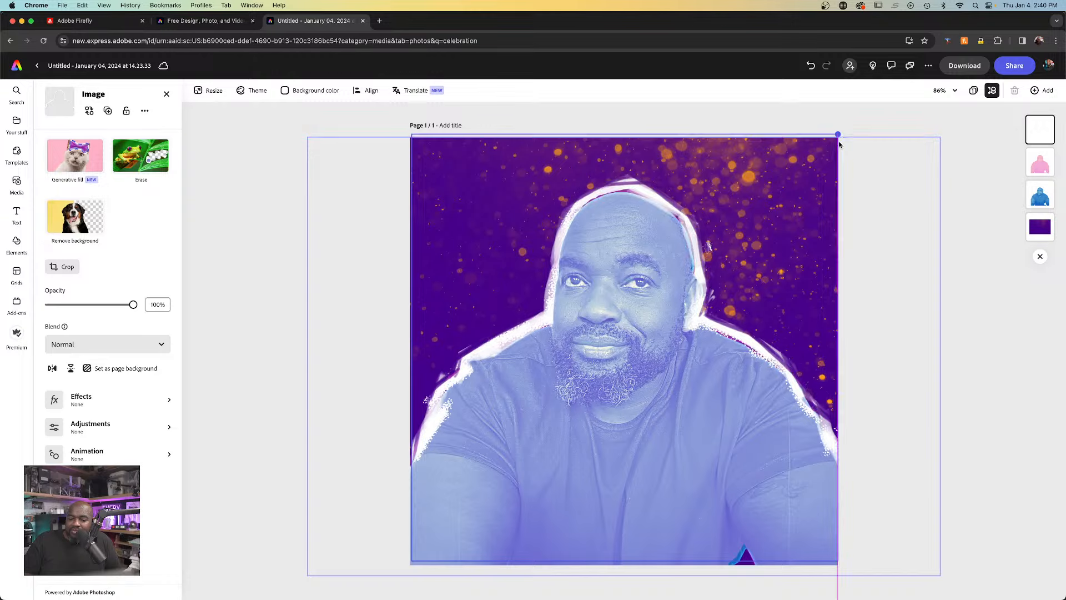
pyautogui.moveTo(710, 322); pyautogui.dragTo(704, 337)
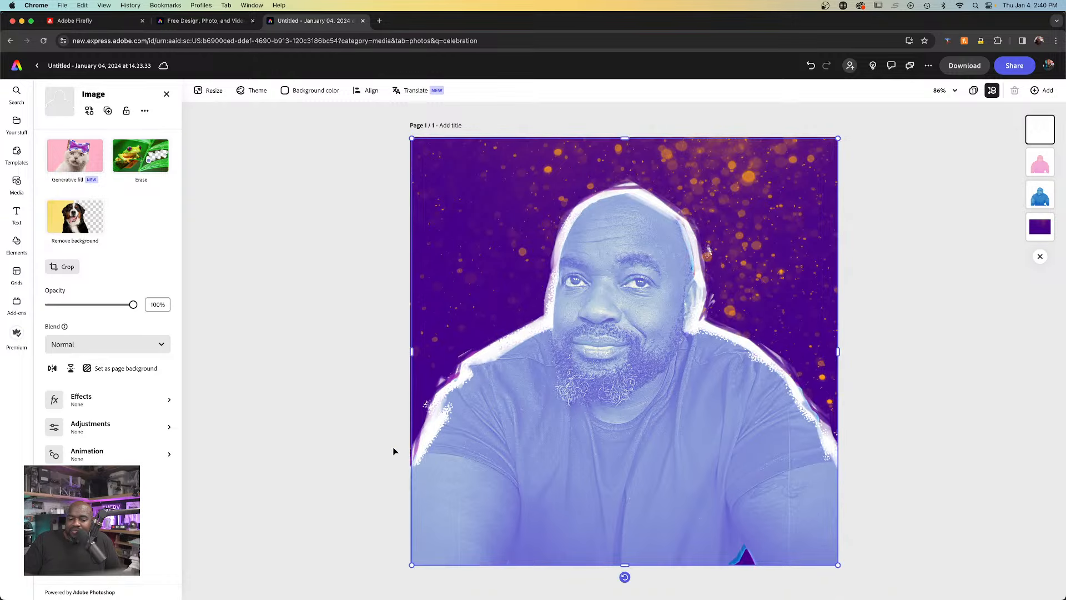
pyautogui.moveTo(413, 566); pyautogui.dragTo(411, 567)
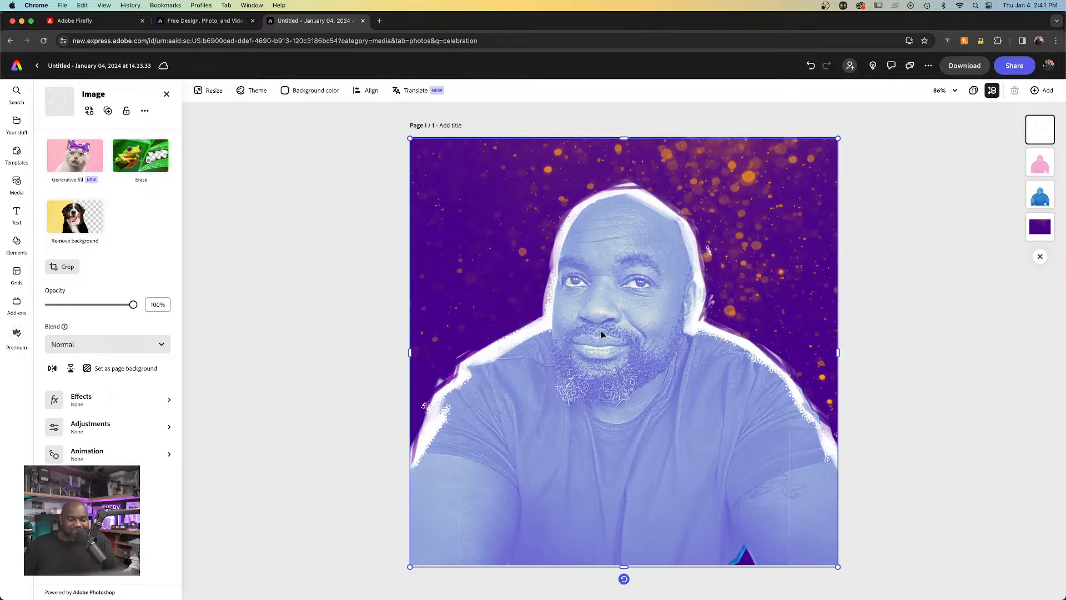
# - Open Erase for the outline image, try Quick selection on the left shoulder, undo it, and choose the Circle brush at size 16
pyautogui.click(148, 163)
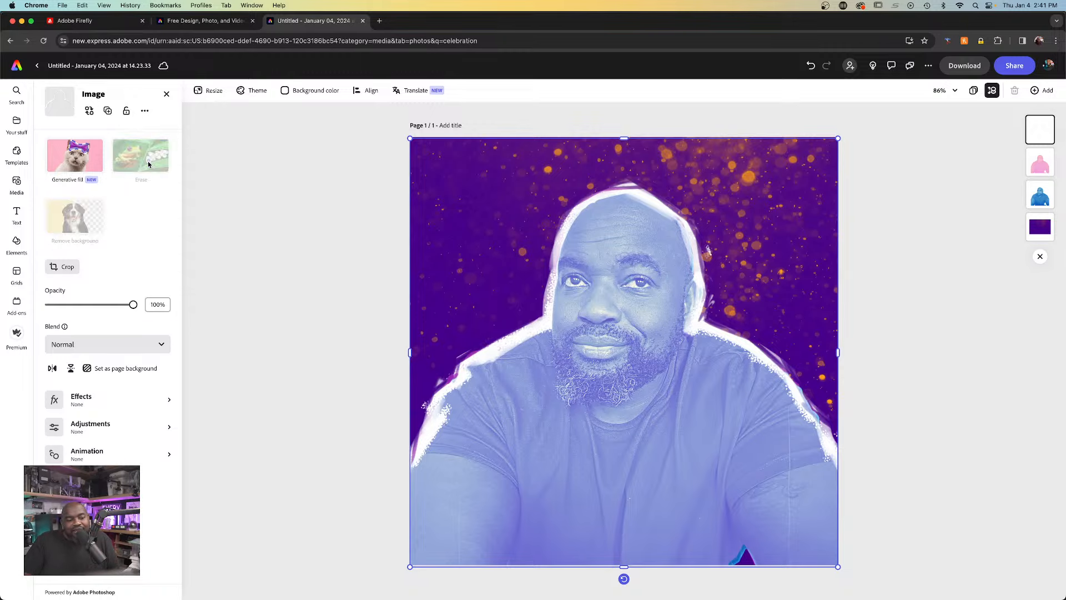
pyautogui.moveTo(451, 418); pyautogui.dragTo(454, 428)
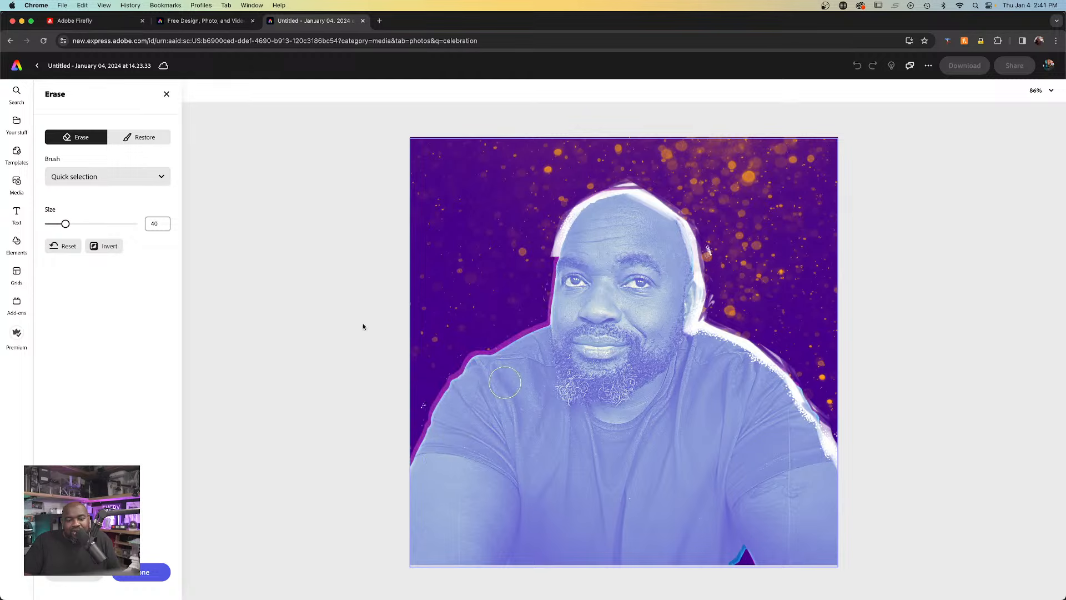
pyautogui.press('super+z')
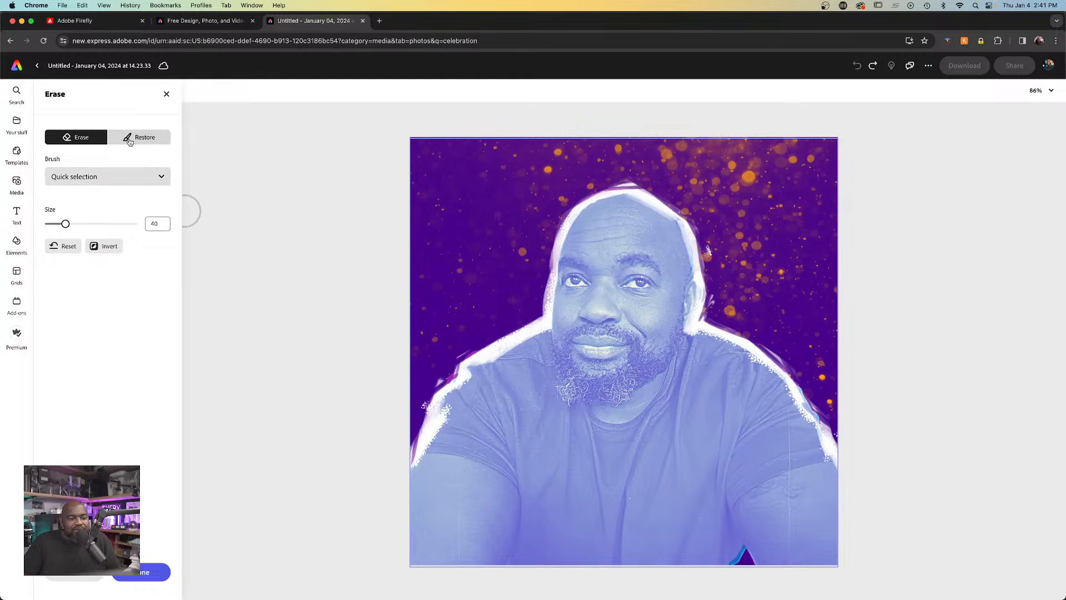
pyautogui.click(87, 179)
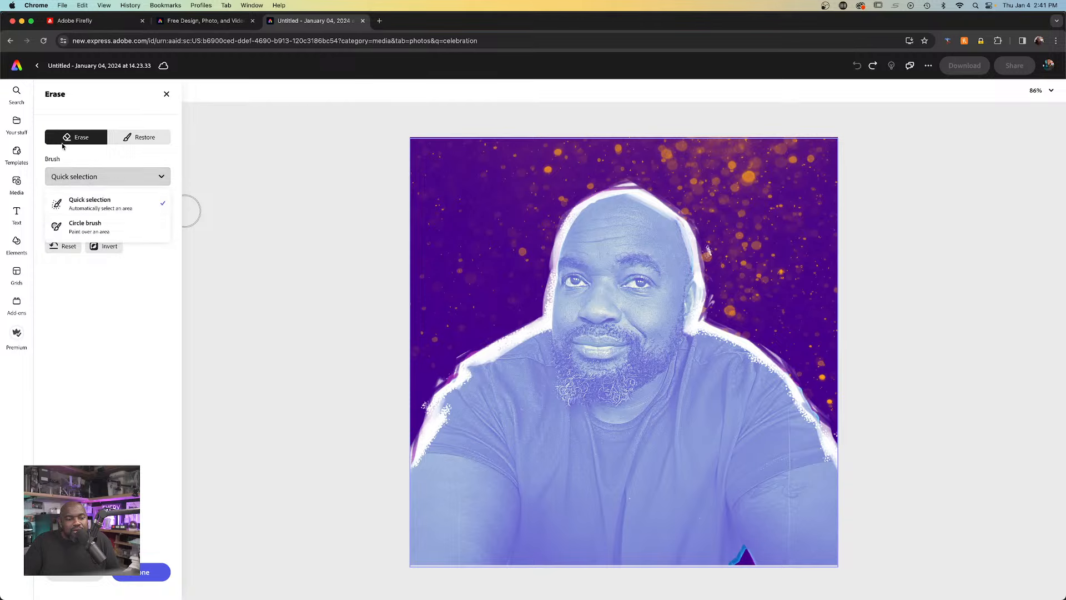
pyautogui.click(101, 228)
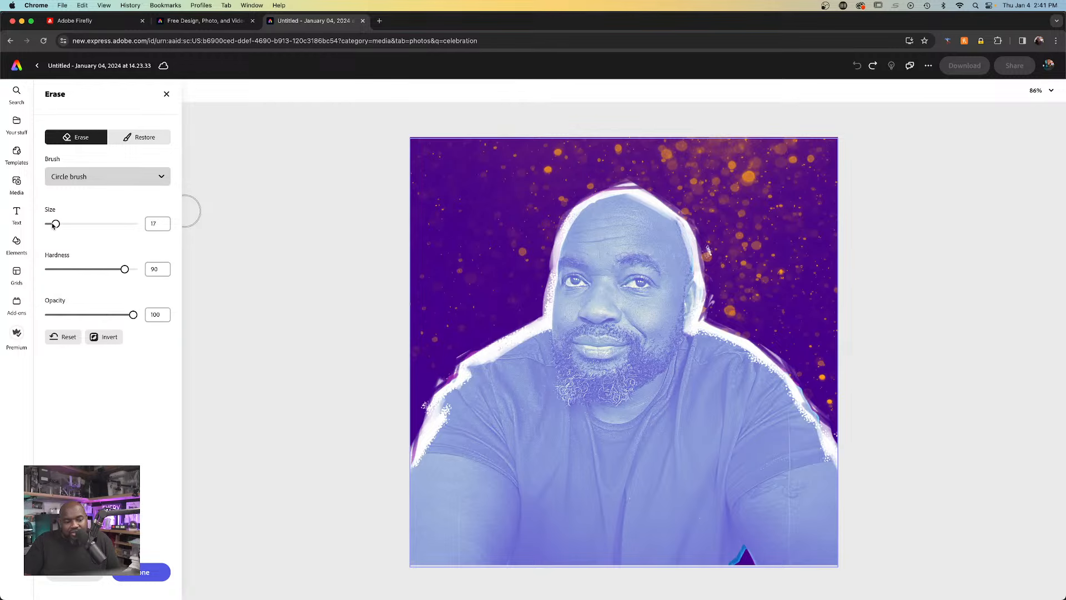
pyautogui.moveTo(53, 225); pyautogui.dragTo(51, 225)
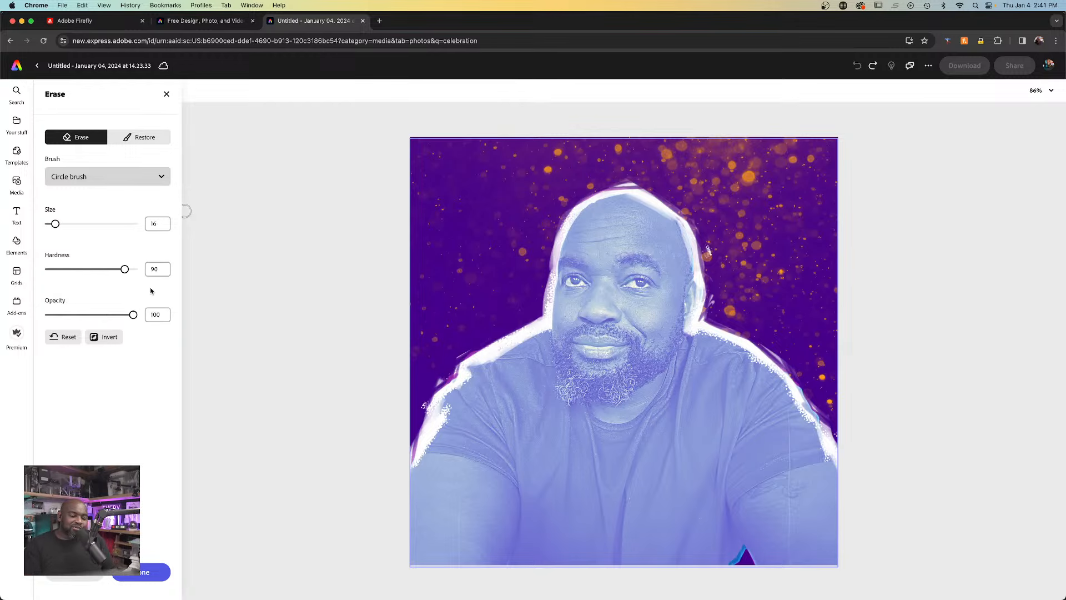
# - Try erasing the outline along the left upper arm with the size 16 Circle brush, and undo the last stroke
pyautogui.moveTo(446, 423); pyautogui.dragTo(408, 481)
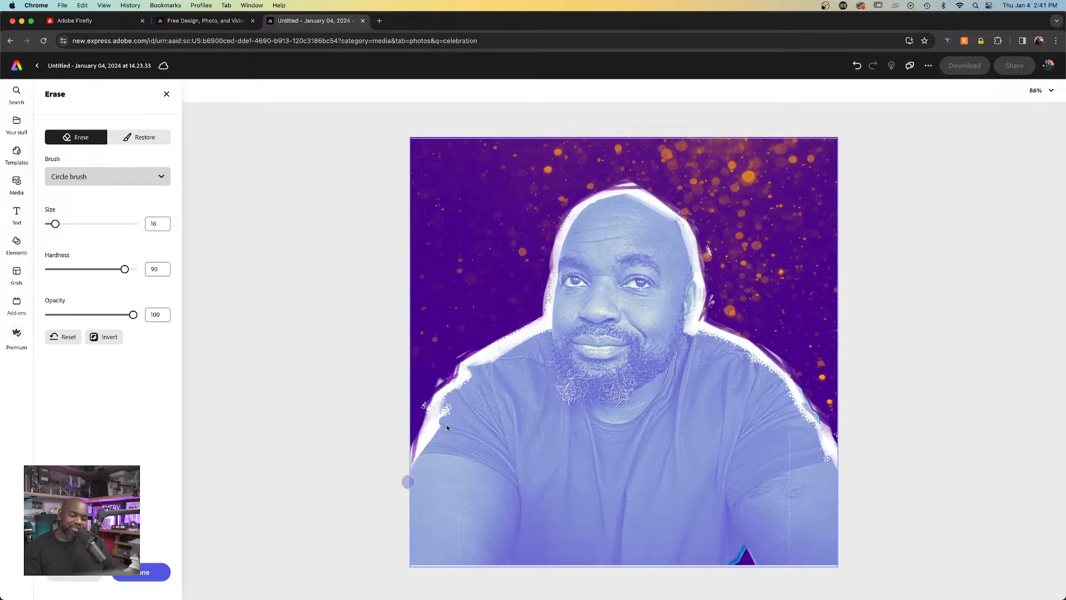
pyautogui.moveTo(453, 411); pyautogui.dragTo(404, 477)
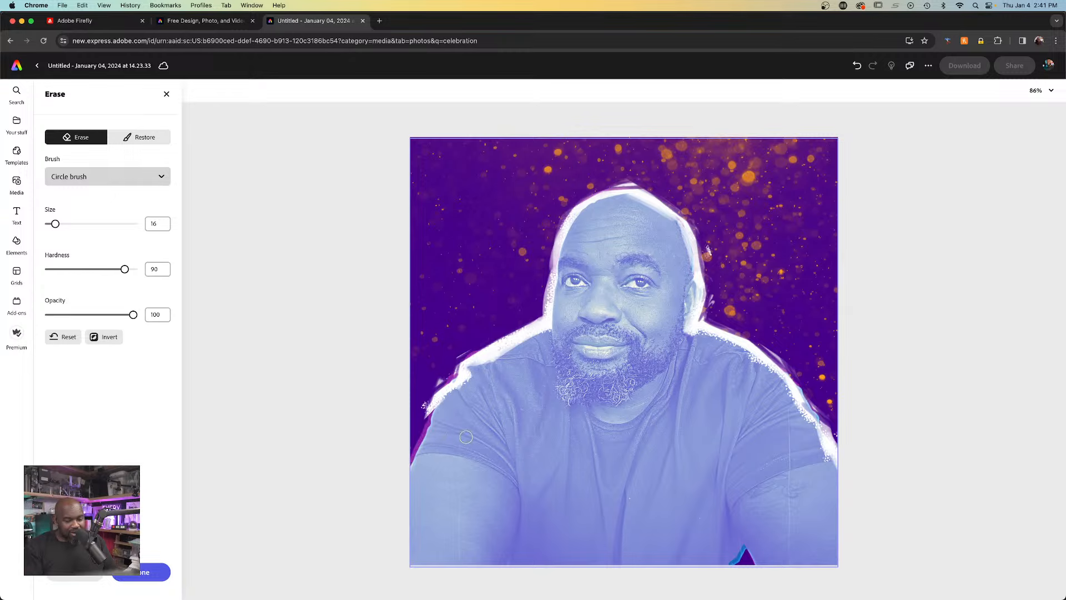
pyautogui.press('super+z')
pyautogui.click(408, 440)
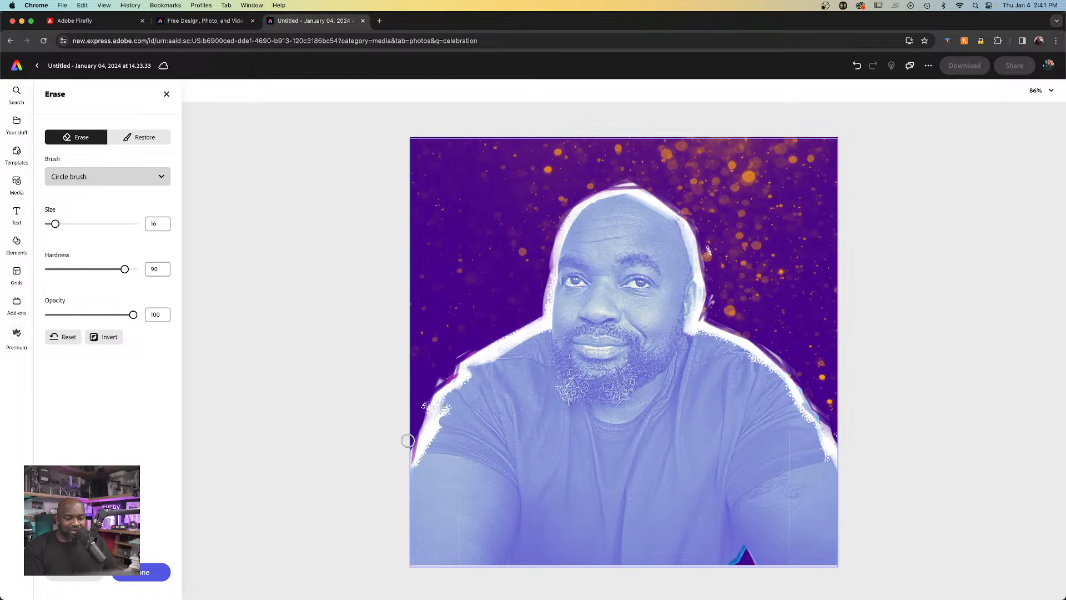
# - Set the brush size to 2 and erase thin sketchy lines in the outline along the arms, left shoulder, neck and left side of the head
pyautogui.moveTo(418, 470)
pyautogui.mouseDown()
pyautogui.moveTo(455, 403)
pyautogui.moveTo(429, 453)
pyautogui.mouseUp()
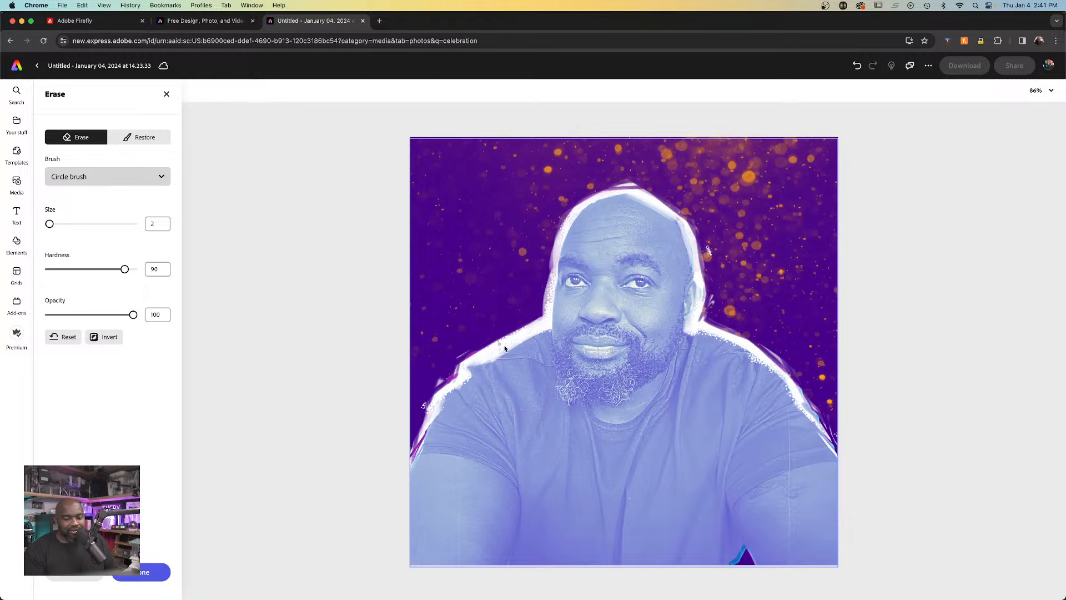
pyautogui.moveTo(513, 339); pyautogui.dragTo(497, 344)
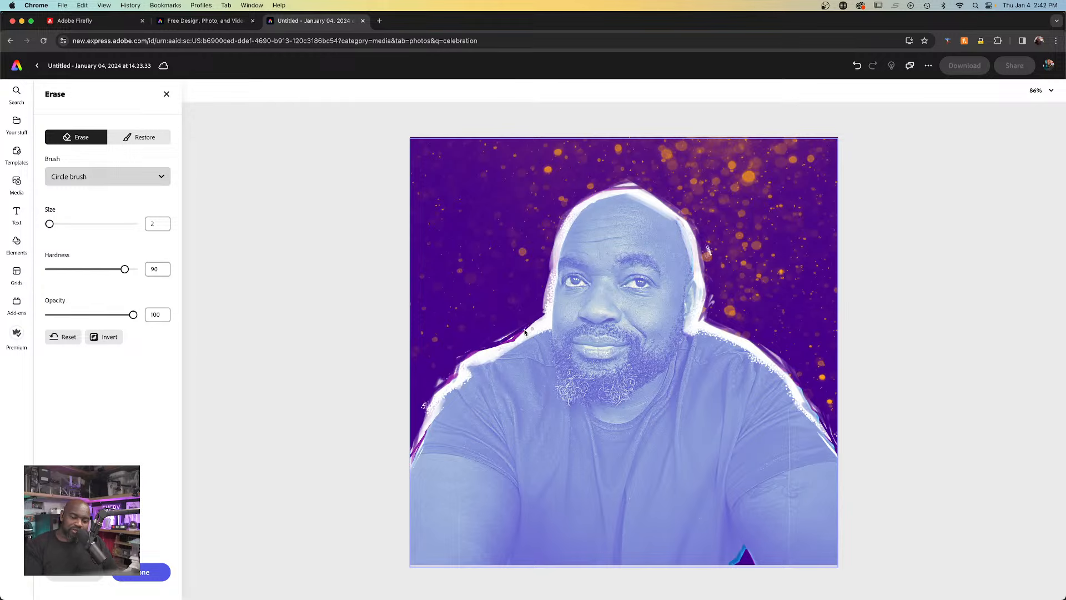
pyautogui.moveTo(542, 318)
pyautogui.mouseDown()
pyautogui.moveTo(550, 260)
pyautogui.moveTo(545, 317)
pyautogui.mouseUp()
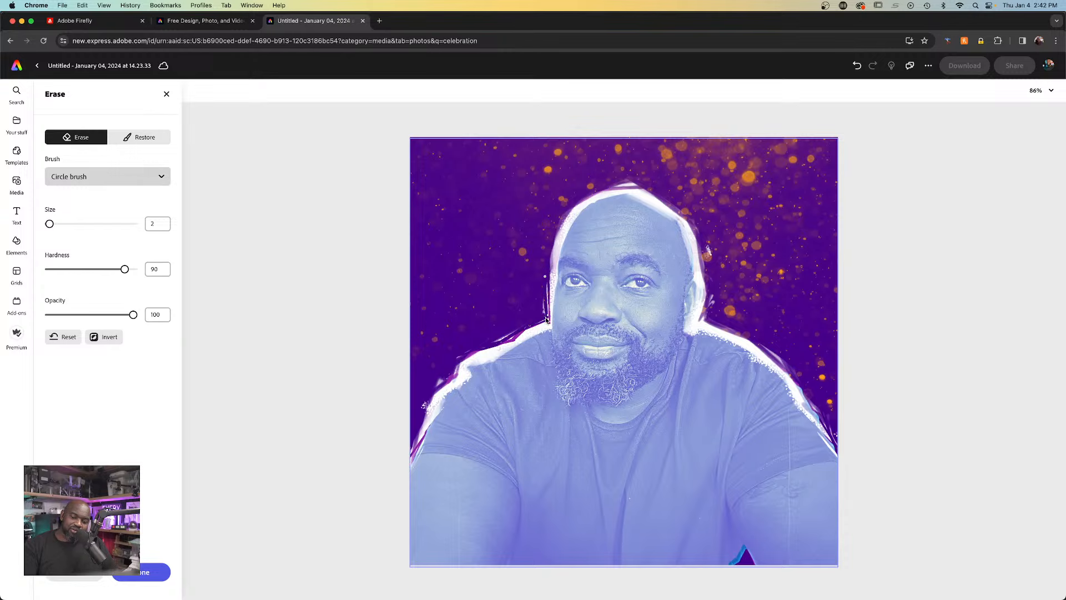
pyautogui.moveTo(555, 253); pyautogui.dragTo(588, 195)
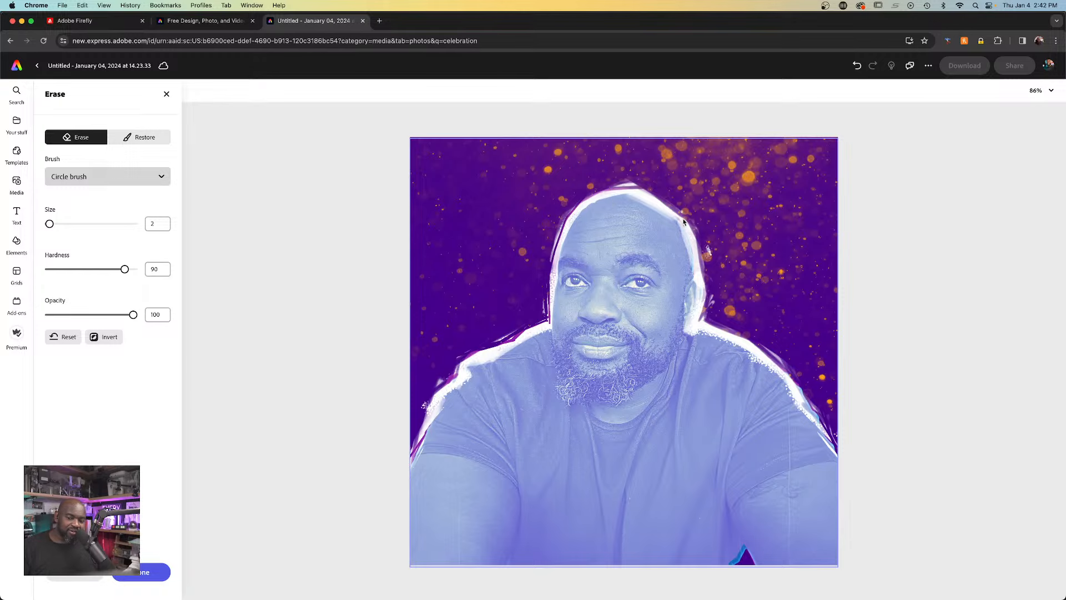
# - Erase thin sketchy lines in the outline down the right side of the head, along the right shoulder and over the crown
pyautogui.moveTo(683, 220)
pyautogui.mouseDown()
pyautogui.moveTo(705, 290)
pyautogui.moveTo(686, 222)
pyautogui.moveTo(697, 240)
pyautogui.mouseUp()
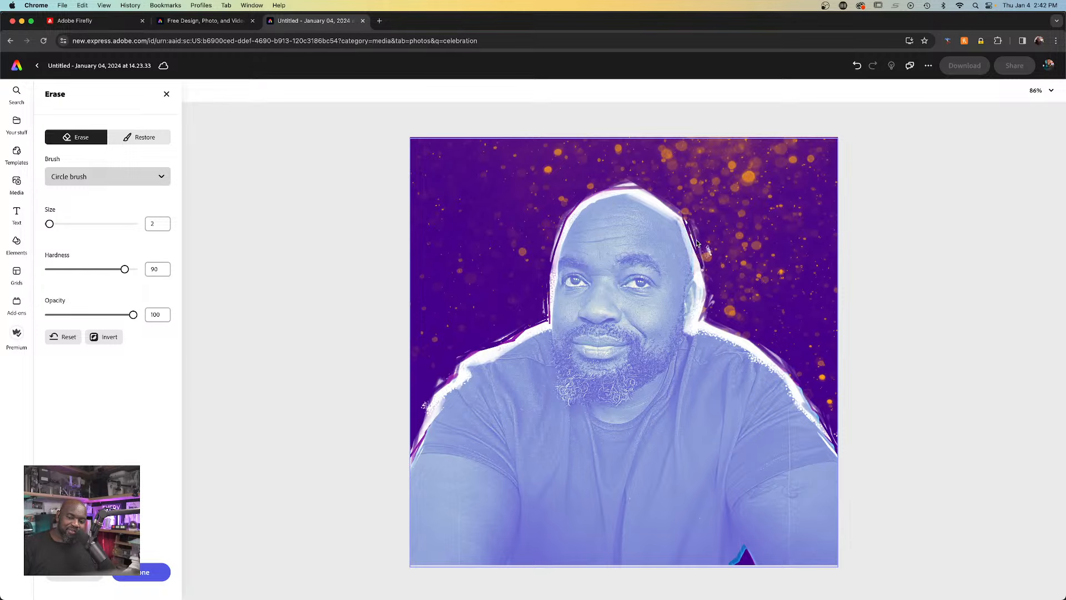
pyautogui.moveTo(700, 291); pyautogui.dragTo(701, 250)
pyautogui.moveTo(703, 293); pyautogui.dragTo(704, 327)
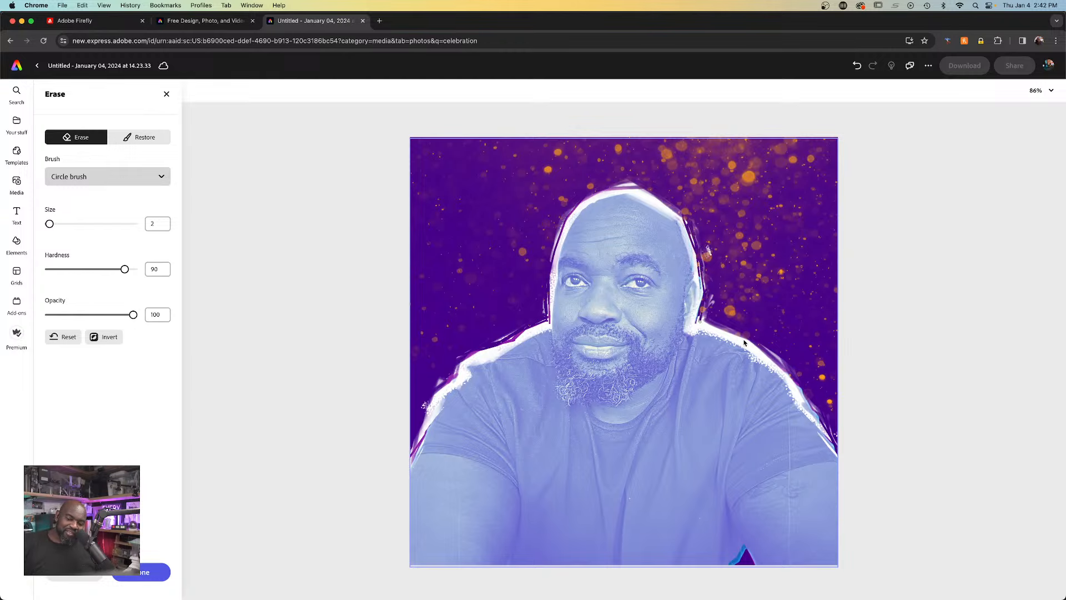
pyautogui.moveTo(783, 372)
pyautogui.mouseDown()
pyautogui.moveTo(739, 334)
pyautogui.moveTo(820, 412)
pyautogui.mouseUp()
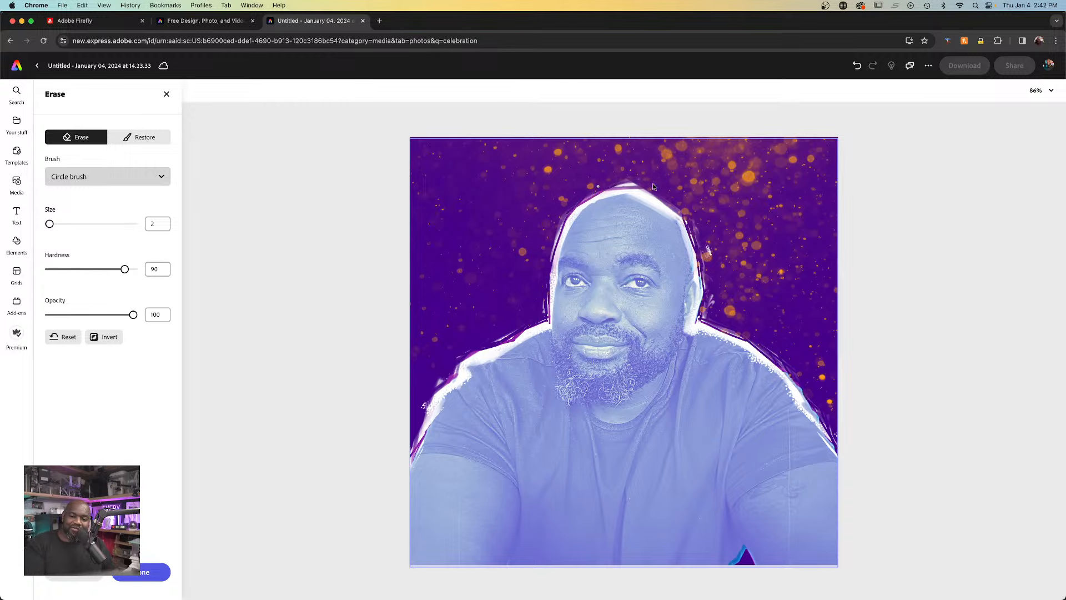
pyautogui.moveTo(609, 188)
pyautogui.mouseDown()
pyautogui.moveTo(661, 191)
pyautogui.moveTo(682, 213)
pyautogui.mouseUp()
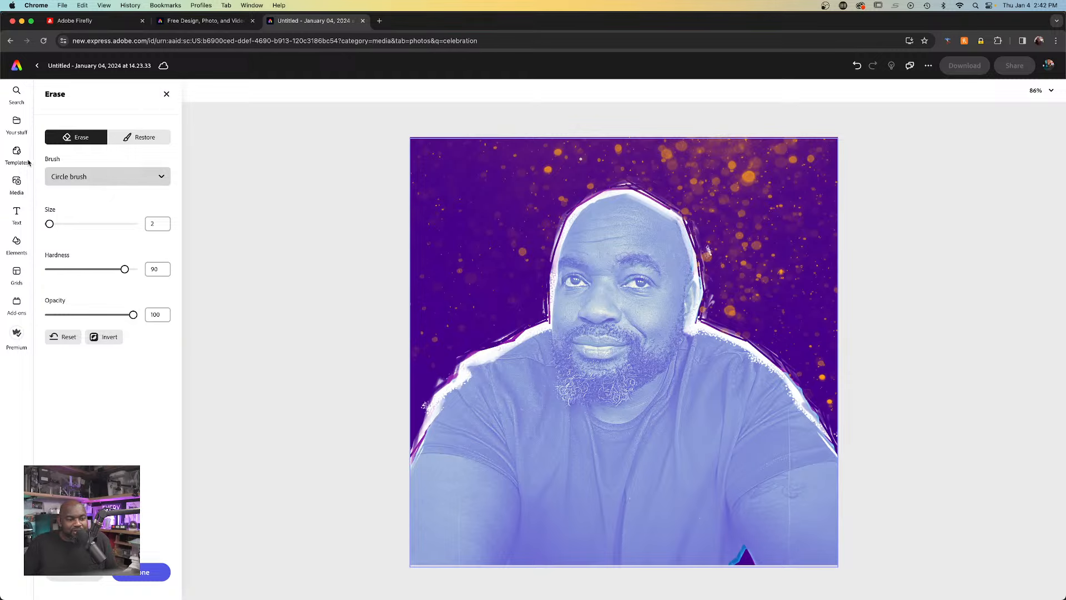
# - Leave the eraser, add the black hand-drawn arrow from the design elements to the page, and select it
pyautogui.click(18, 243)
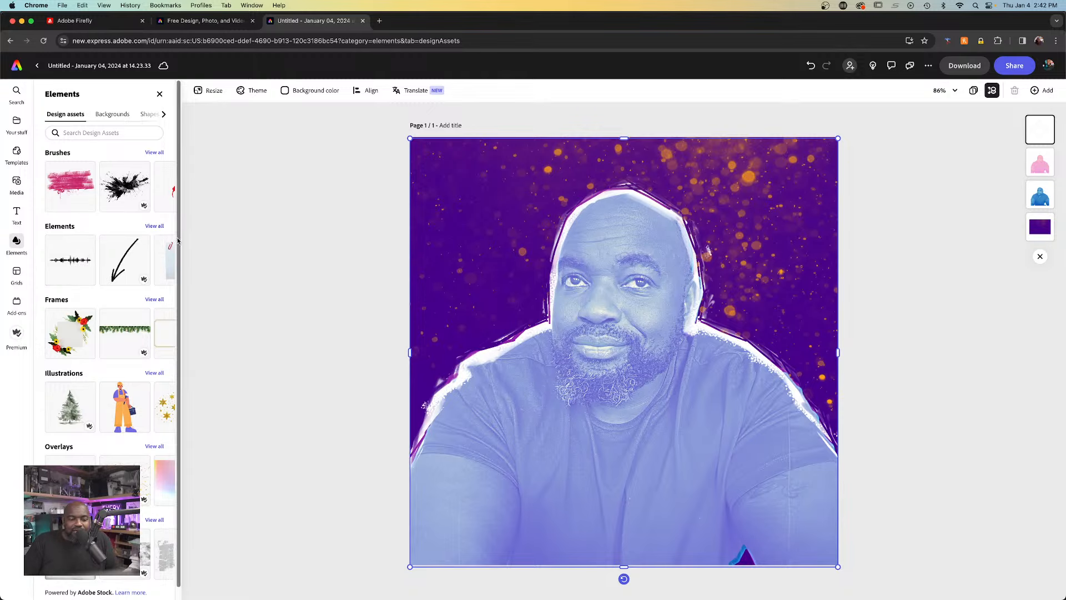
pyautogui.click(135, 268)
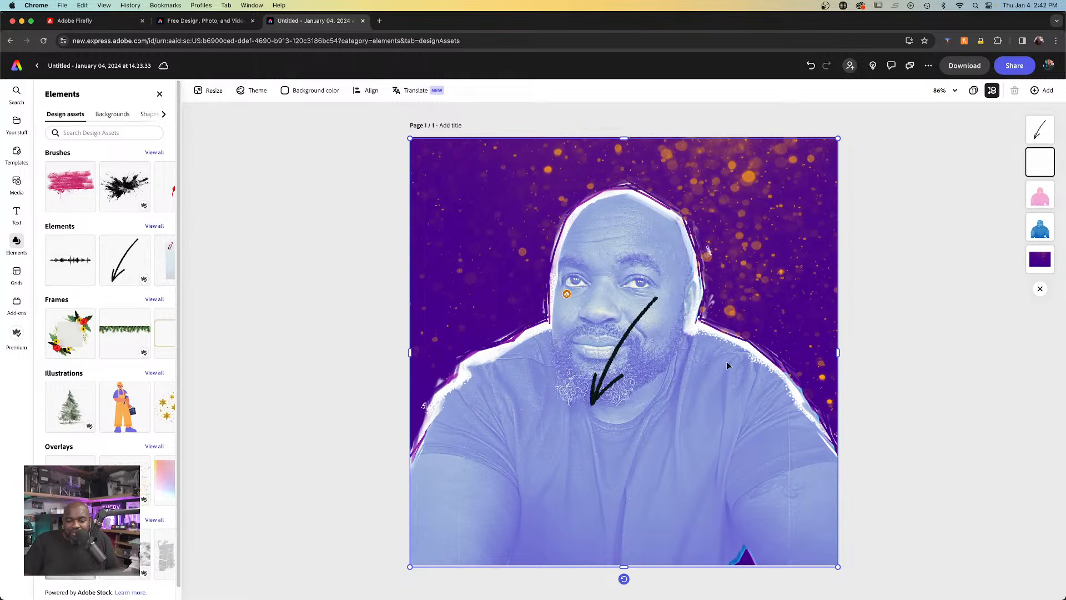
pyautogui.click(650, 301)
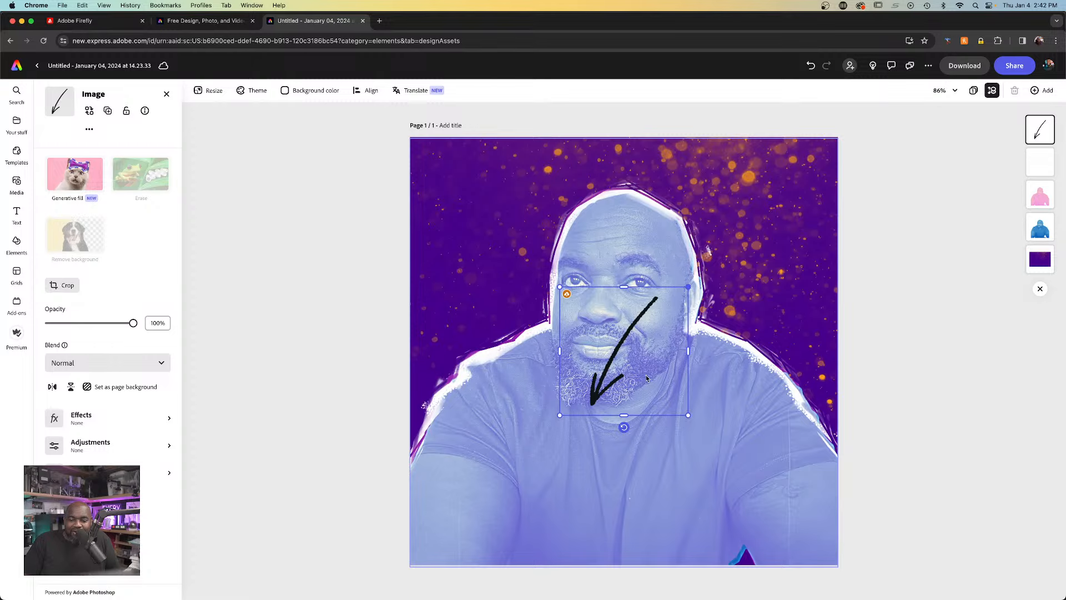
# - Rotate the black arrow to point up toward the neck from the right shoulder and place a horizontally flipped duplicate on the left shoulder
pyautogui.moveTo(624, 428); pyautogui.dragTo(740, 371)
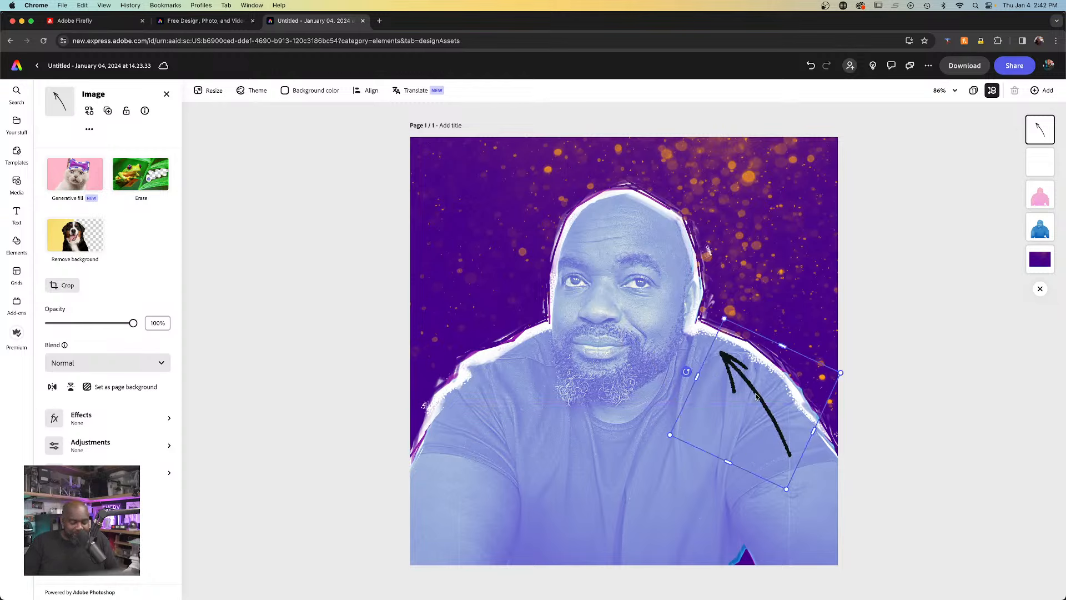
pyautogui.moveTo(756, 395); pyautogui.dragTo(502, 379)
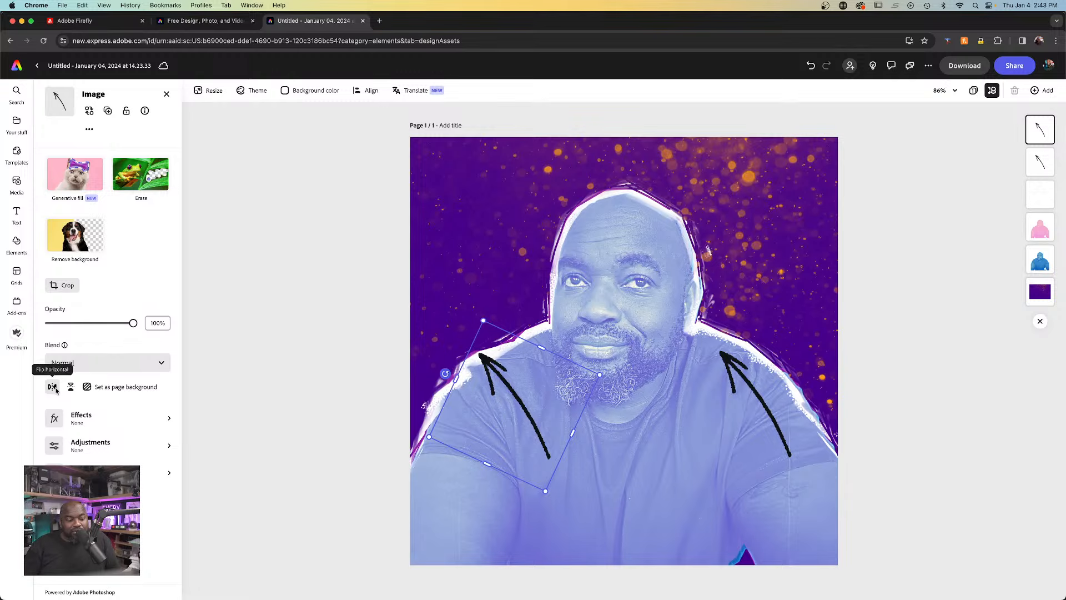
pyautogui.click(53, 388)
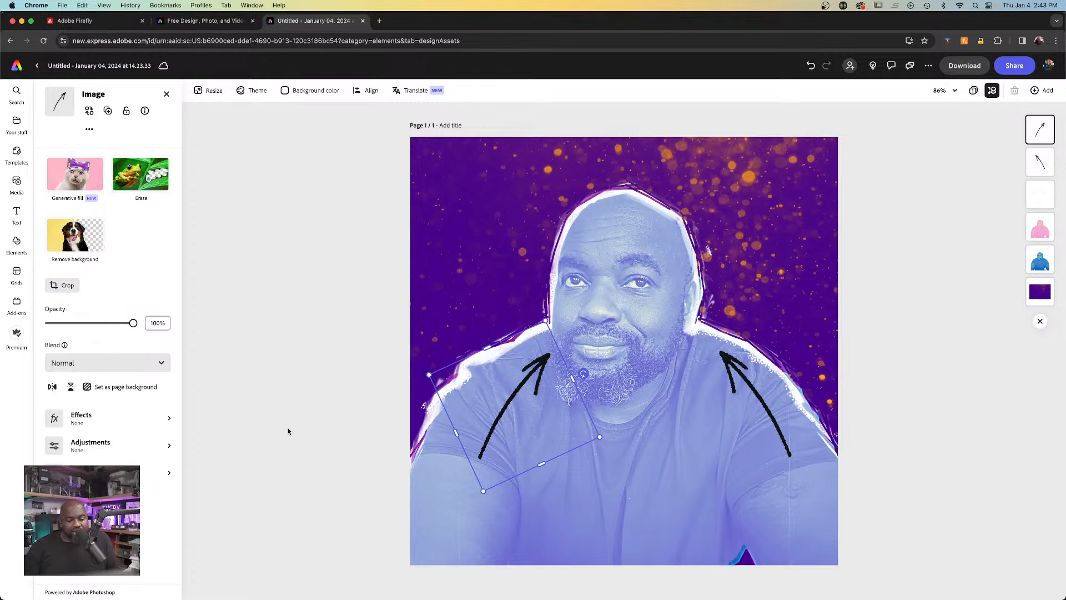
# - Shrink the left shoulder's arrow to about two thirds of its size and nudge both arrows closer to the neck
pyautogui.moveTo(483, 491); pyautogui.dragTo(499, 427)
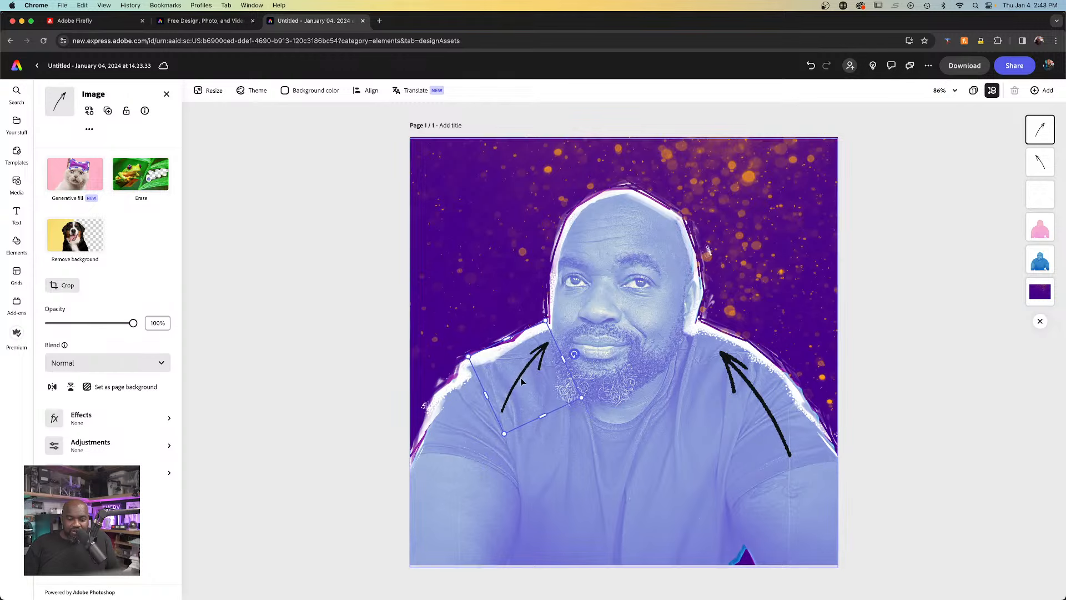
pyautogui.moveTo(543, 350); pyautogui.dragTo(539, 345)
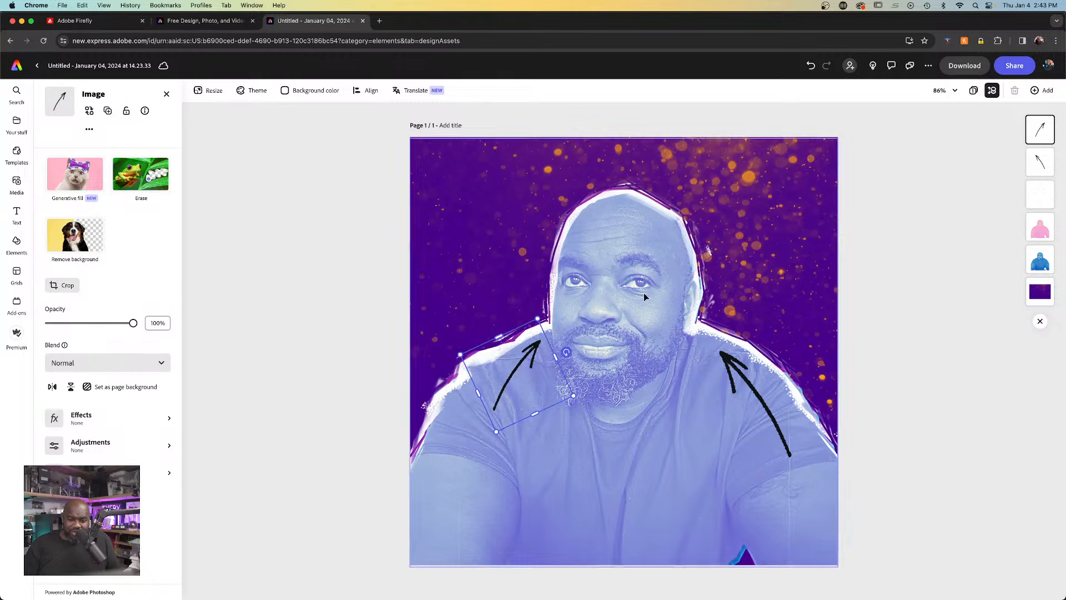
pyautogui.moveTo(722, 355); pyautogui.dragTo(719, 351)
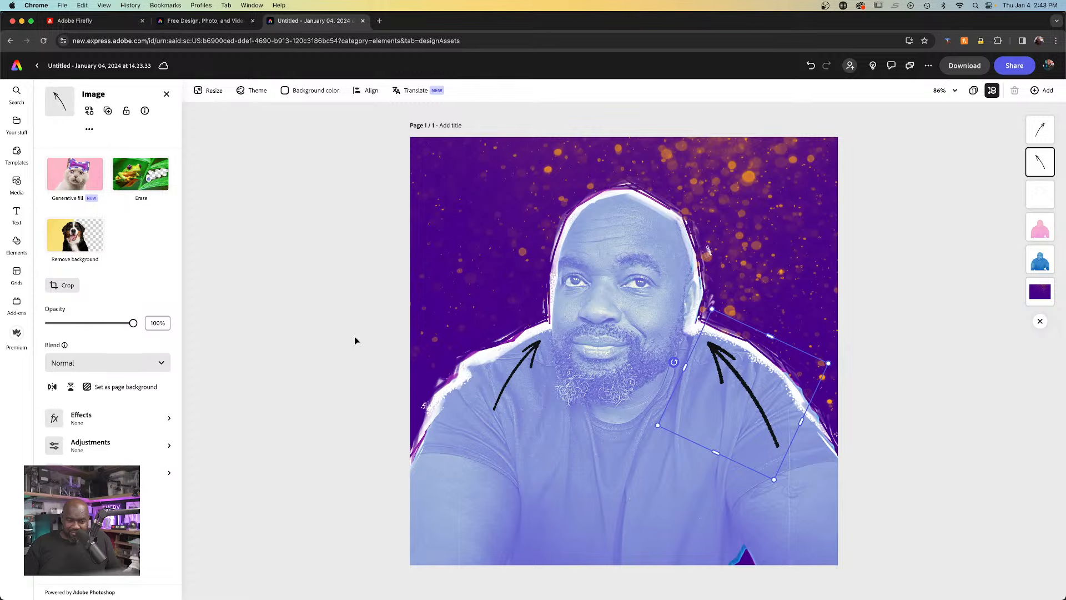
# - Lower the right arrow's opacity to about 61% and apply the purple duotone effect to it
pyautogui.moveTo(64, 323); pyautogui.dragTo(100, 322)
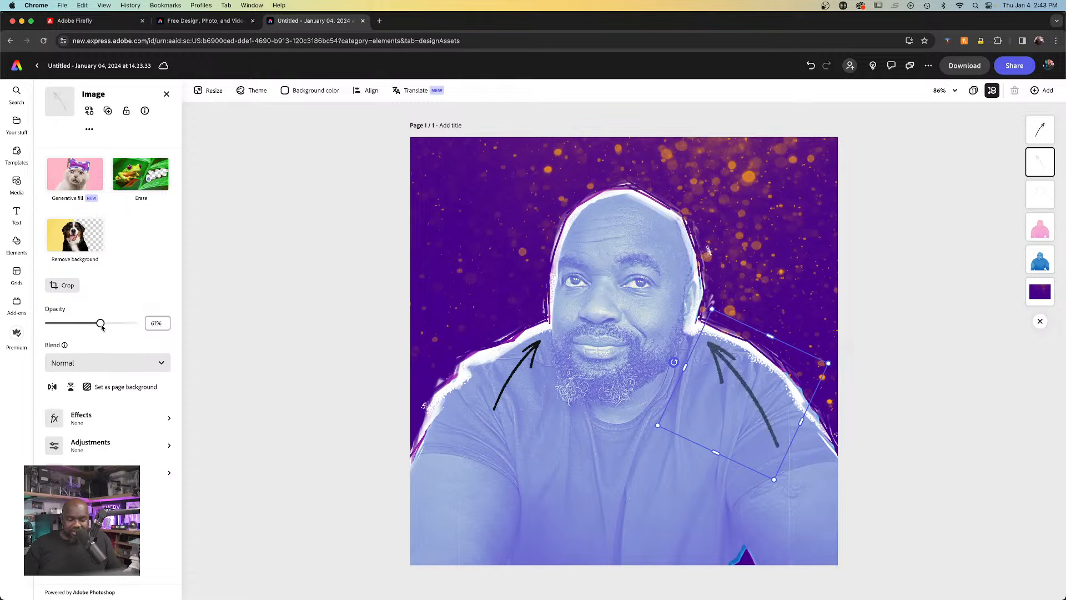
pyautogui.click(105, 419)
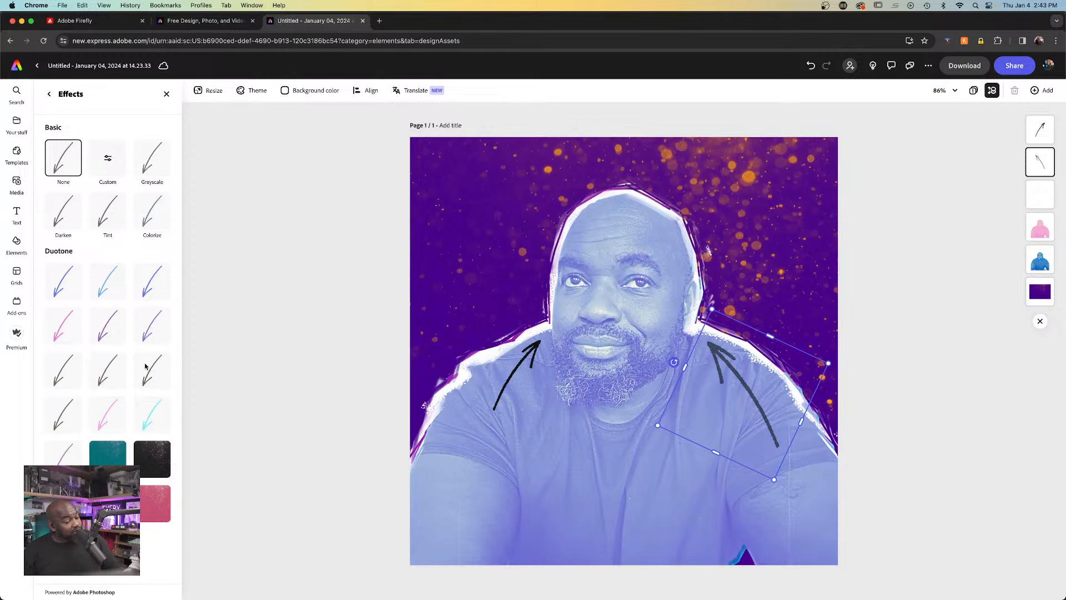
pyautogui.click(118, 339)
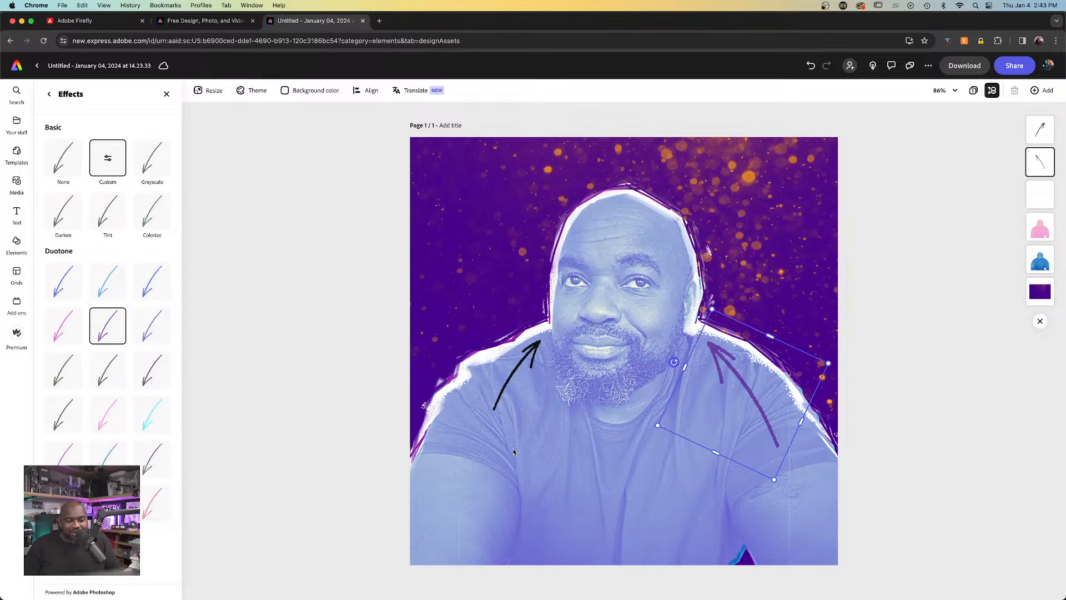
# - Apply the pink-red duotone effect to the left arrow and change its custom duotone colour to orange #E06338
pyautogui.click(517, 375)
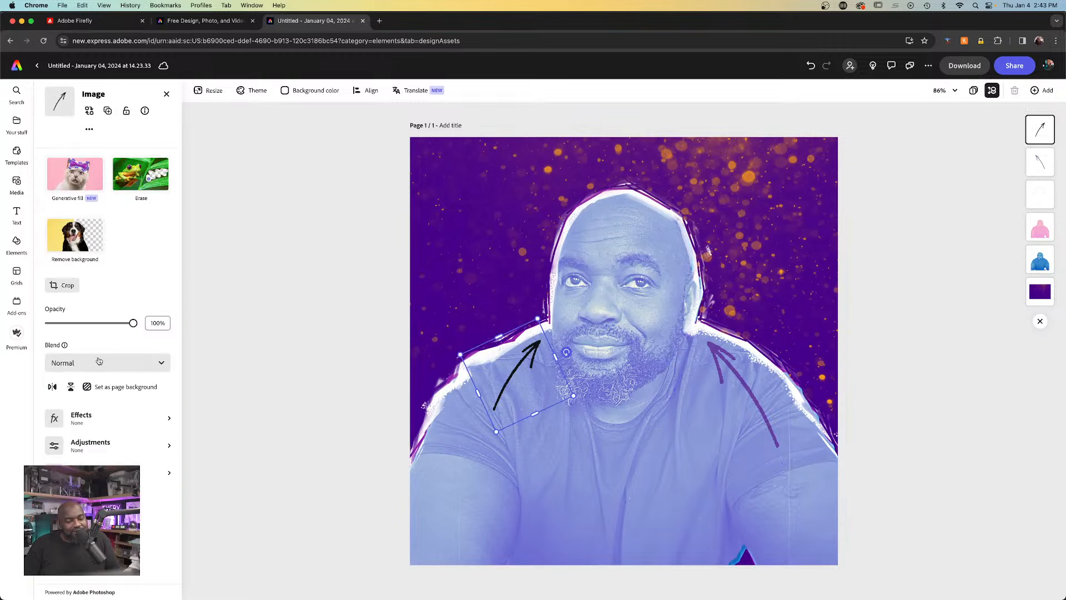
pyautogui.click(100, 422)
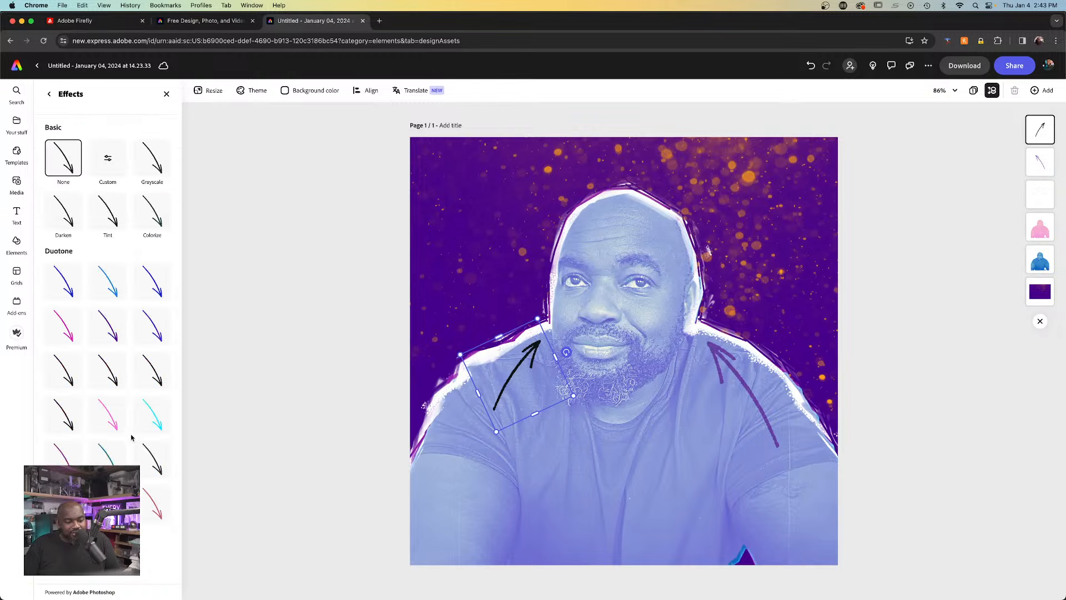
pyautogui.click(161, 496)
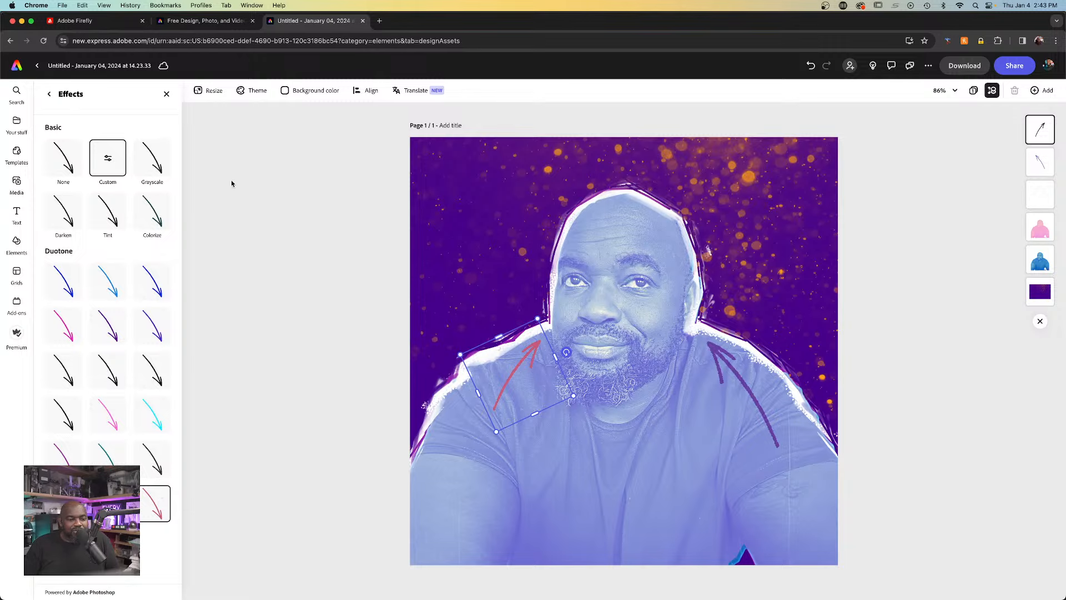
pyautogui.click(107, 169)
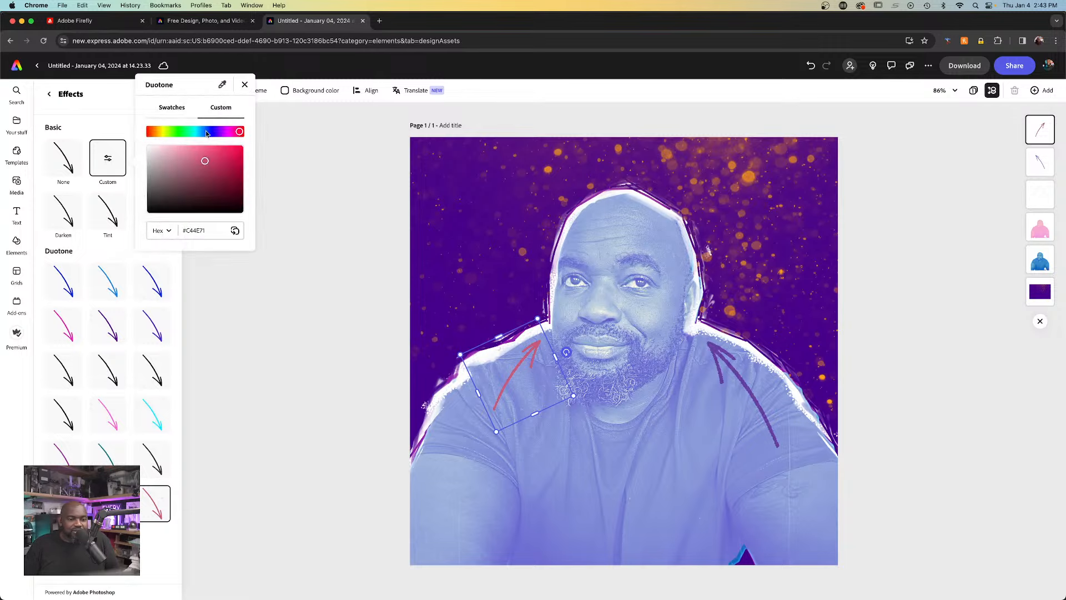
pyautogui.moveTo(157, 134); pyautogui.dragTo(150, 132)
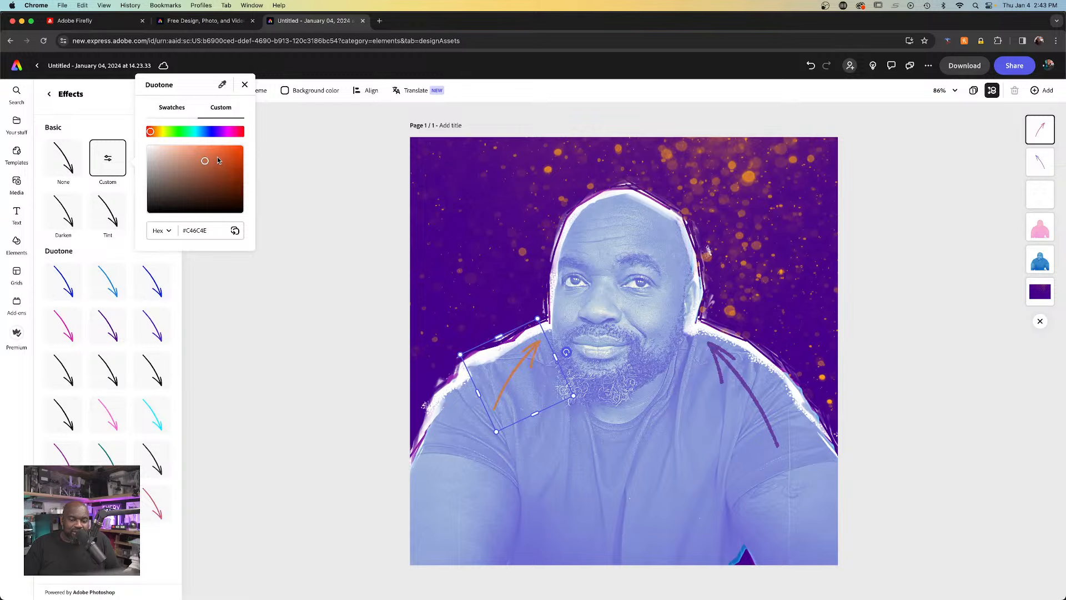
pyautogui.moveTo(219, 162); pyautogui.dragTo(221, 155)
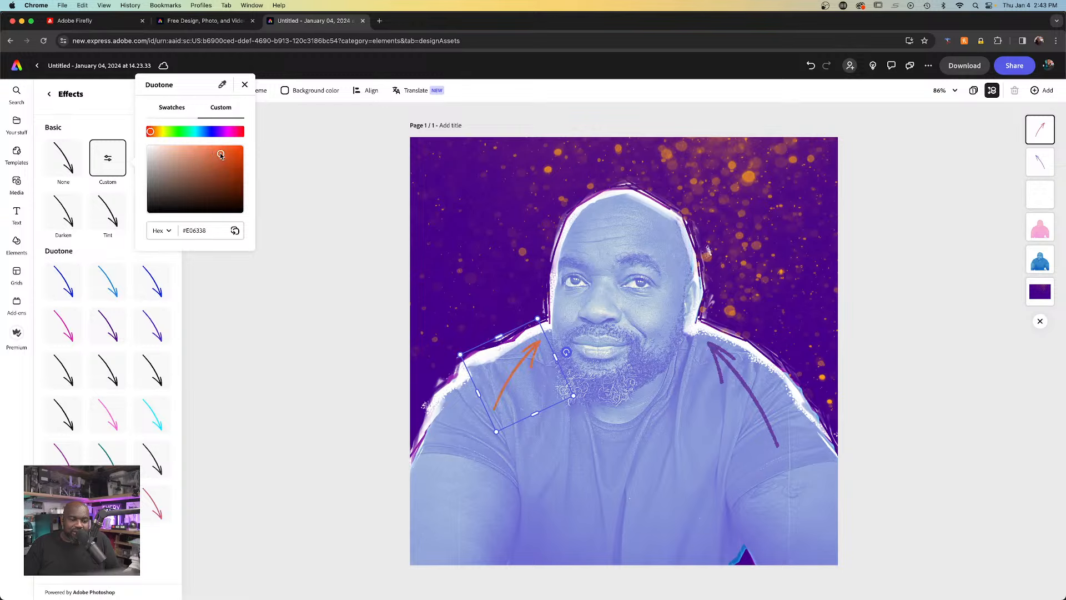
pyautogui.click(102, 159)
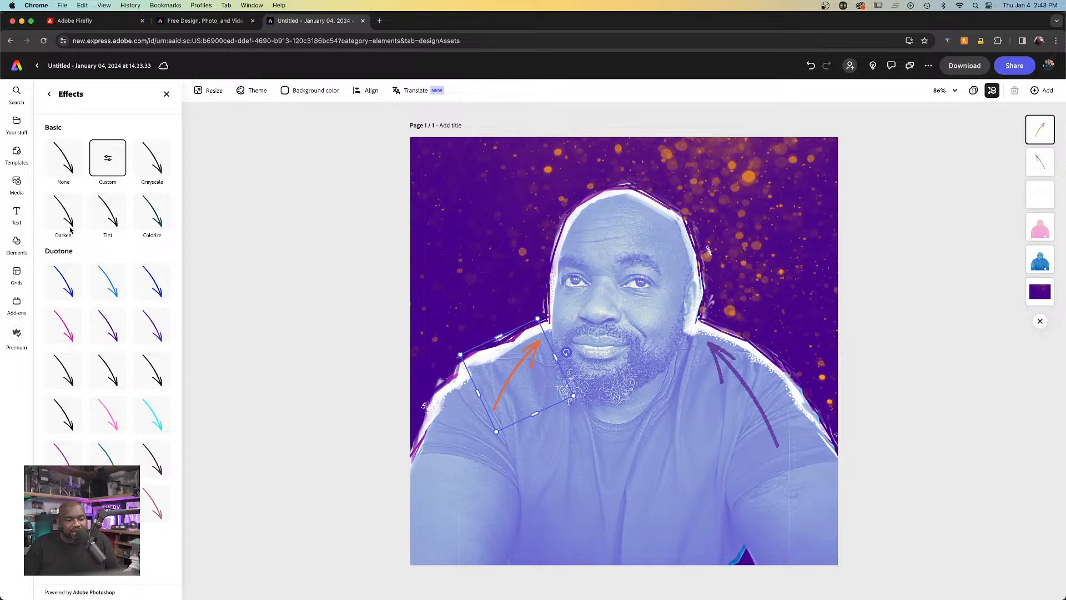
# - Lower the orange arrow's opacity to 58%, keep it at the left shoulder, and deselect it
pyautogui.click(49, 94)
pyautogui.moveTo(131, 323); pyautogui.dragTo(101, 323)
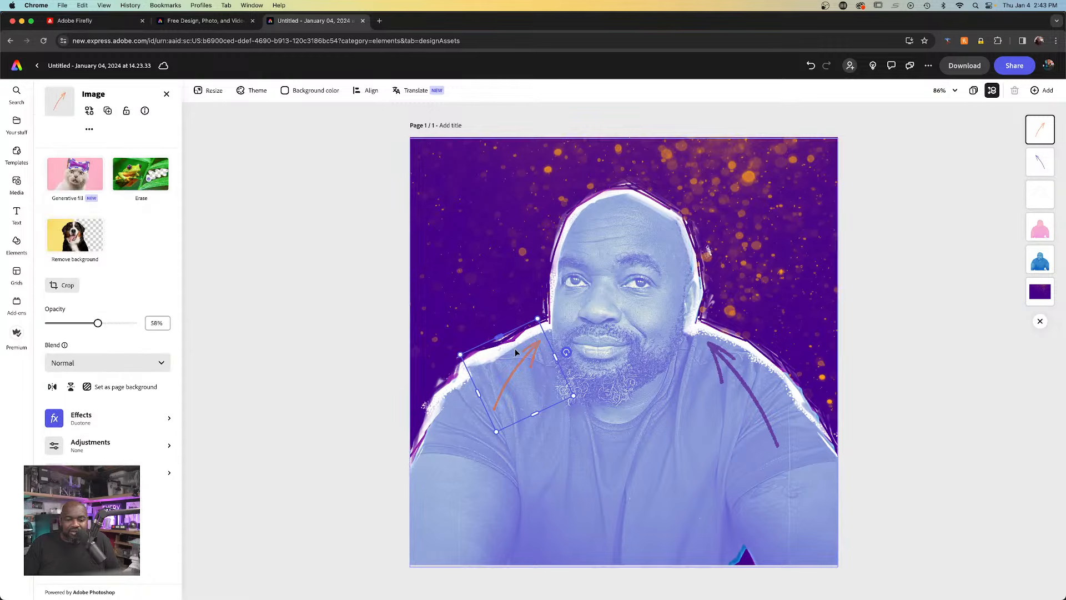
pyautogui.moveTo(532, 349); pyautogui.dragTo(537, 341)
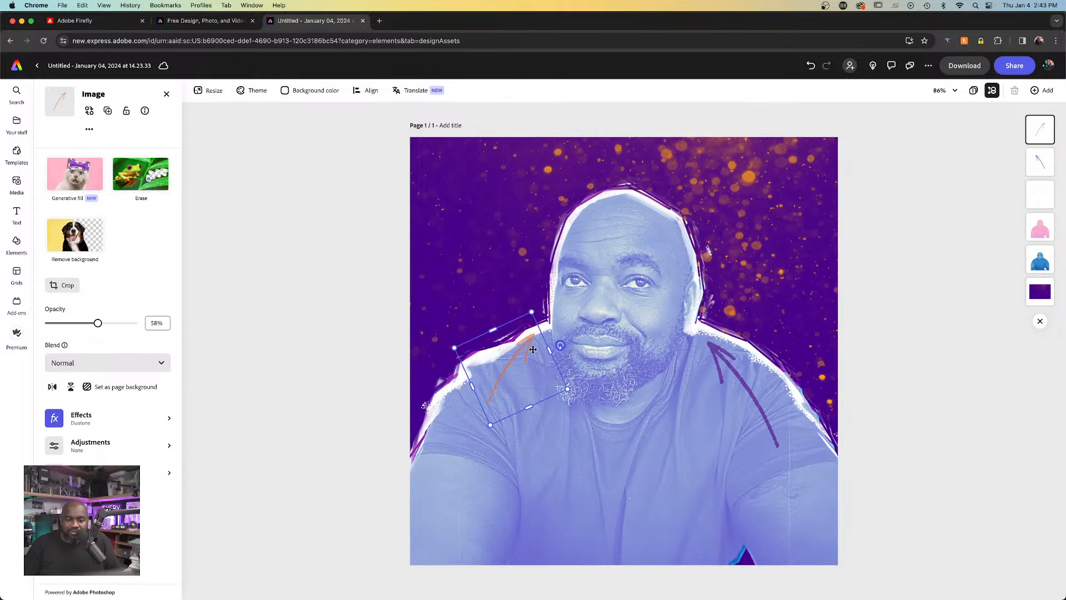
pyautogui.click(332, 228)
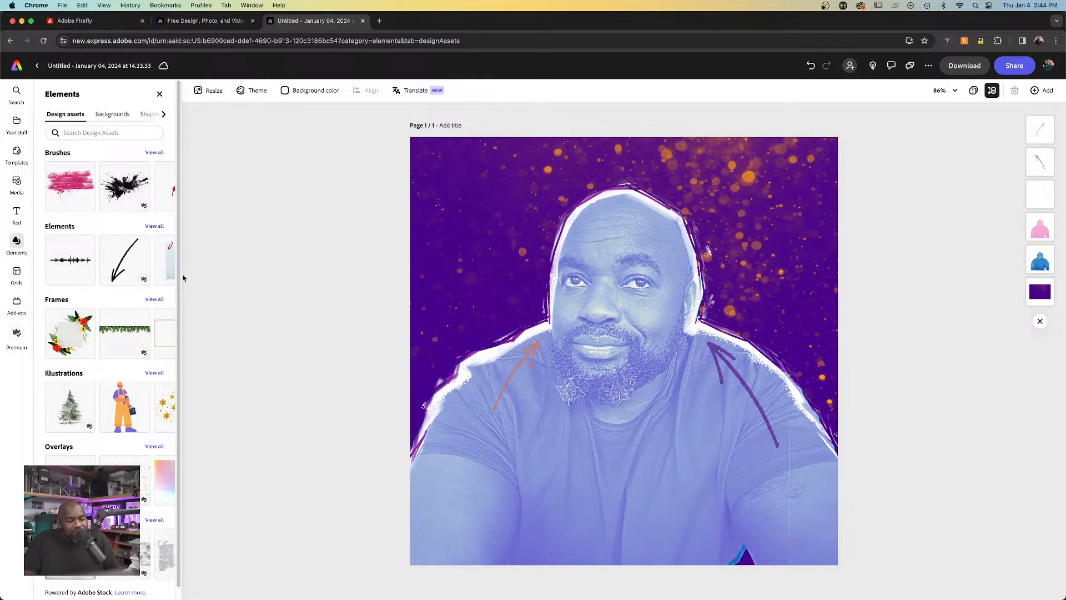
# - Add the black ink splatter brush from the design assets and enlarge it to almost the full page width, centred behind head height
pyautogui.click(132, 200)
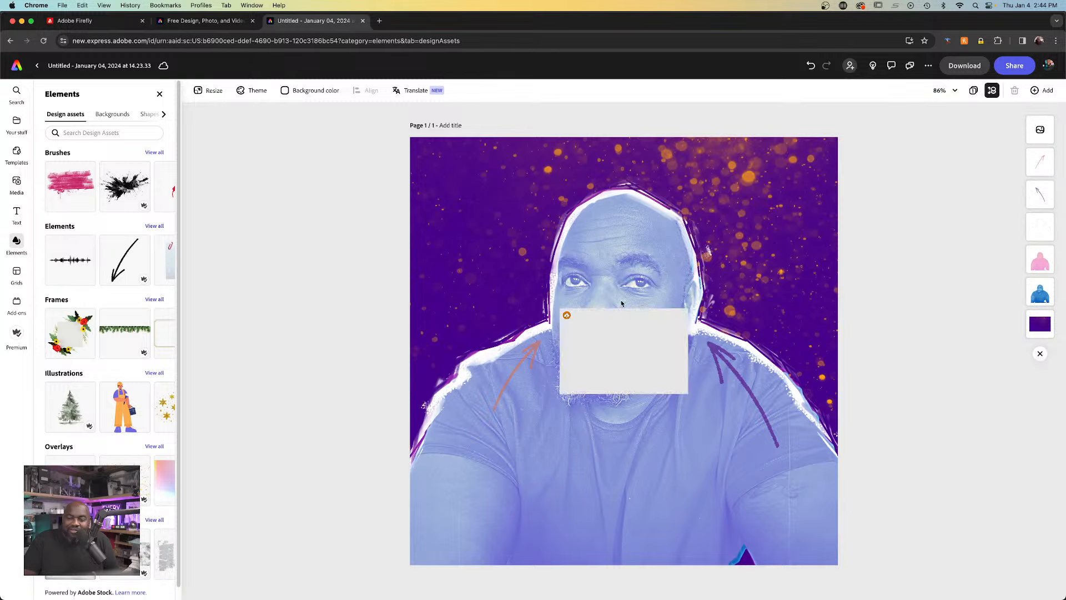
pyautogui.moveTo(631, 351)
pyautogui.mouseDown()
pyautogui.moveTo(551, 358)
pyautogui.moveTo(506, 395)
pyautogui.mouseUp()
pyautogui.moveTo(564, 436)
pyautogui.mouseDown()
pyautogui.moveTo(677, 472)
pyautogui.moveTo(849, 599)
pyautogui.mouseUp()
pyautogui.moveTo(652, 483); pyautogui.dragTo(585, 306)
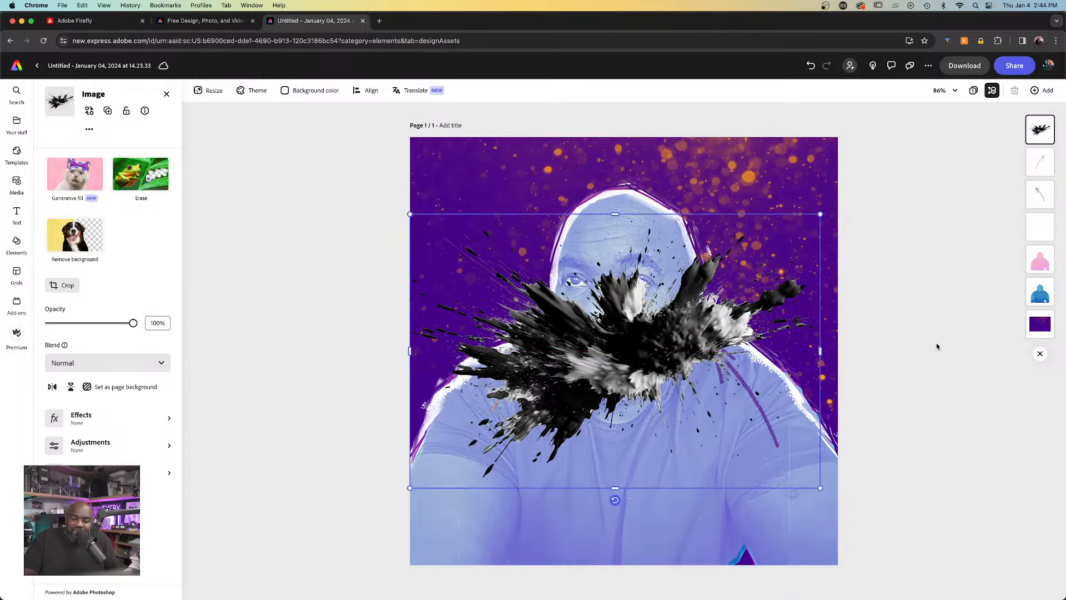
# - Move the splatter layer behind the portrait, directly above the background, and lower its opacity to 33%
pyautogui.moveTo(1040, 137); pyautogui.dragTo(1040, 291)
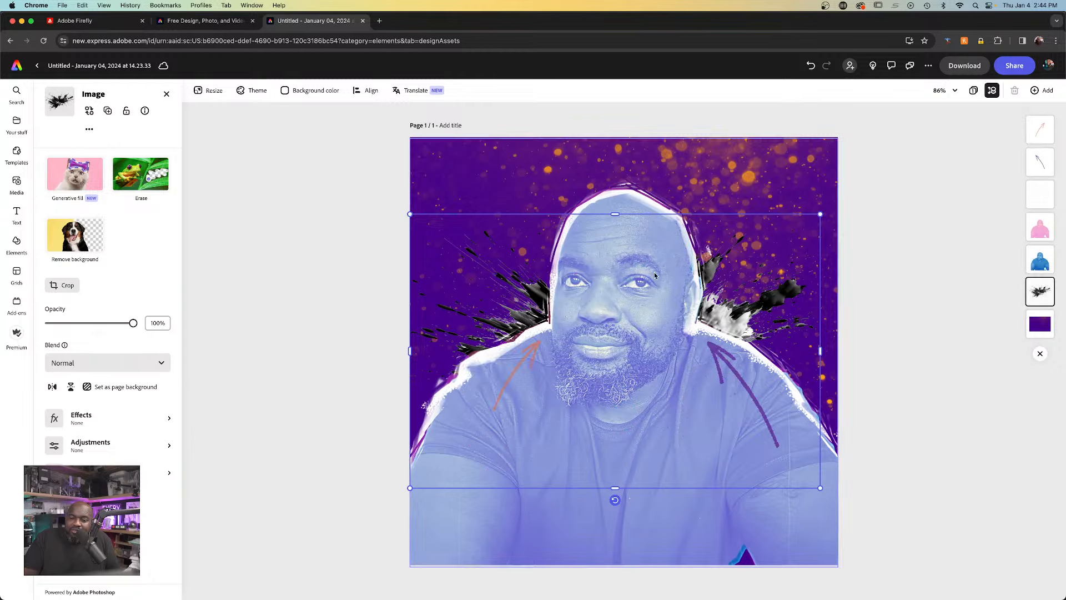
pyautogui.click(58, 323)
pyautogui.moveTo(79, 323)
pyautogui.mouseDown()
pyautogui.moveTo(90, 323)
pyautogui.moveTo(77, 323)
pyautogui.mouseUp()
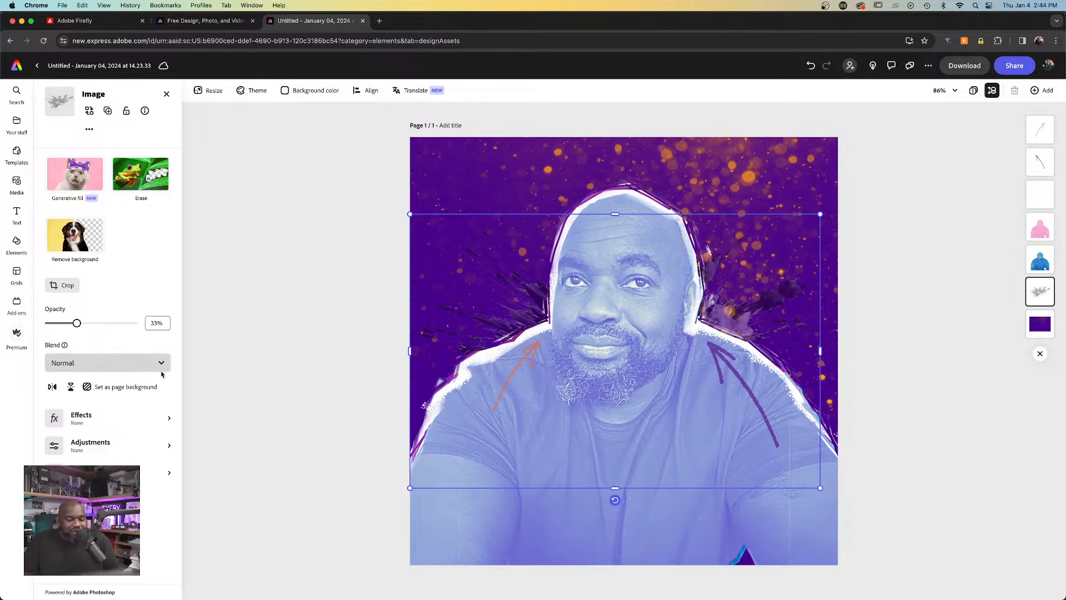
# - Apply the pink duotone effect to the splatter, set its opacity to 47%, and deselect it
pyautogui.click(129, 420)
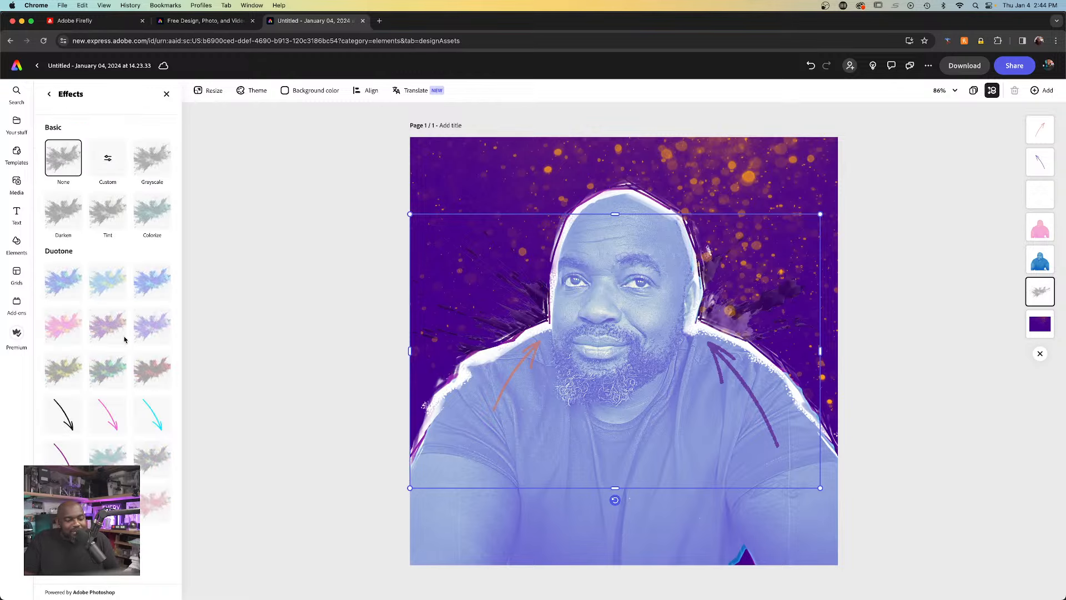
pyautogui.click(73, 326)
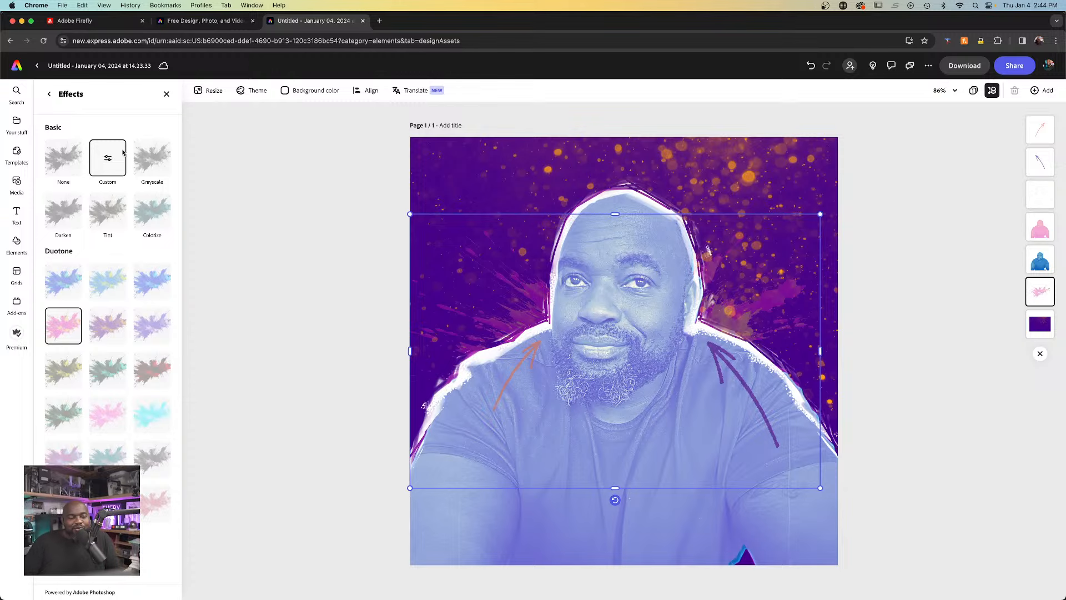
pyautogui.click(49, 94)
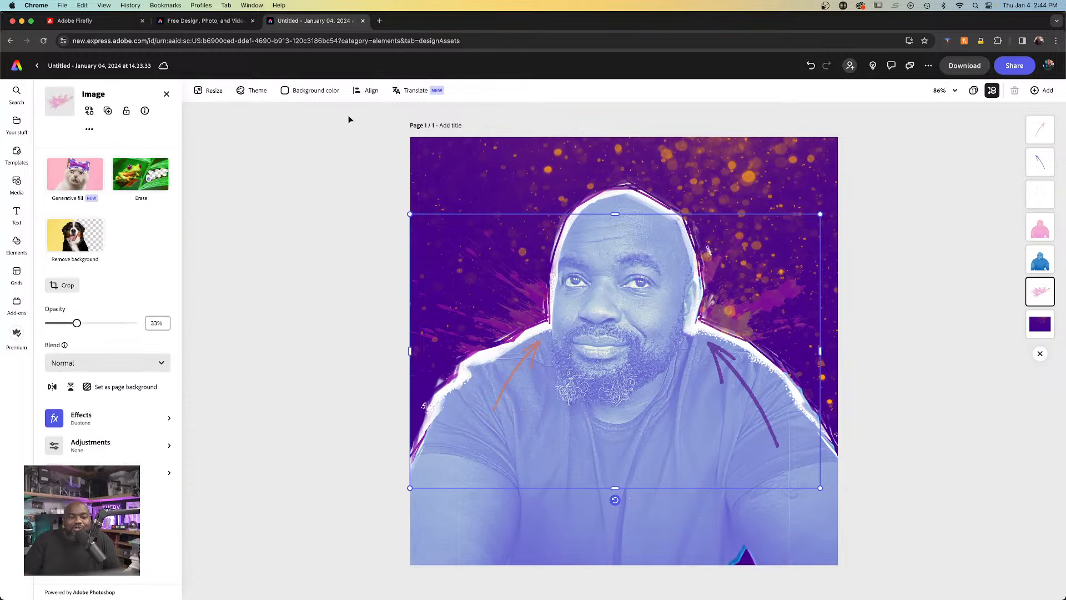
pyautogui.click(89, 325)
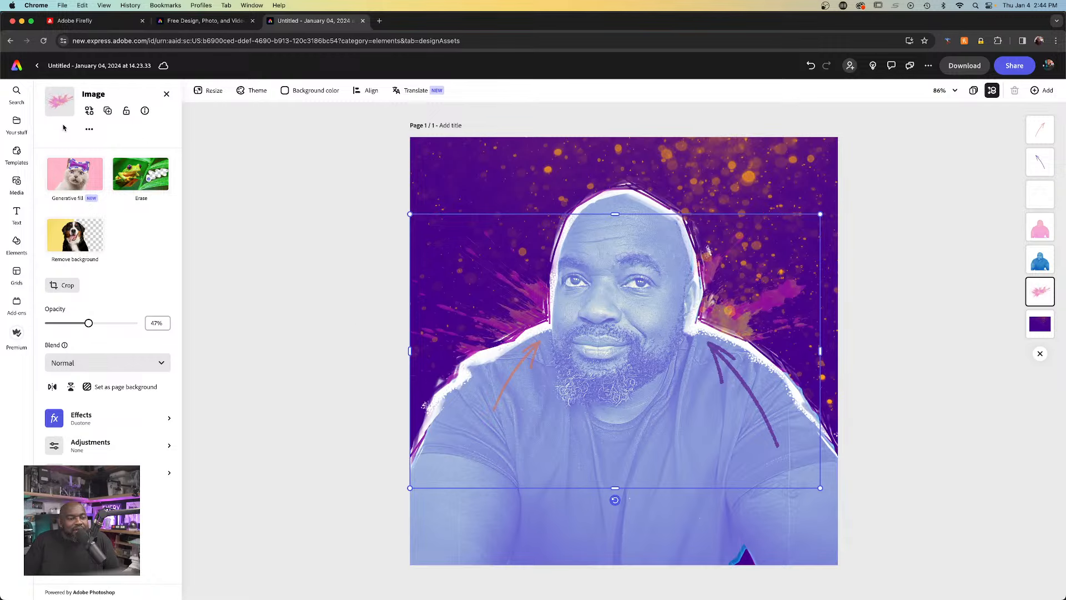
pyautogui.click(323, 213)
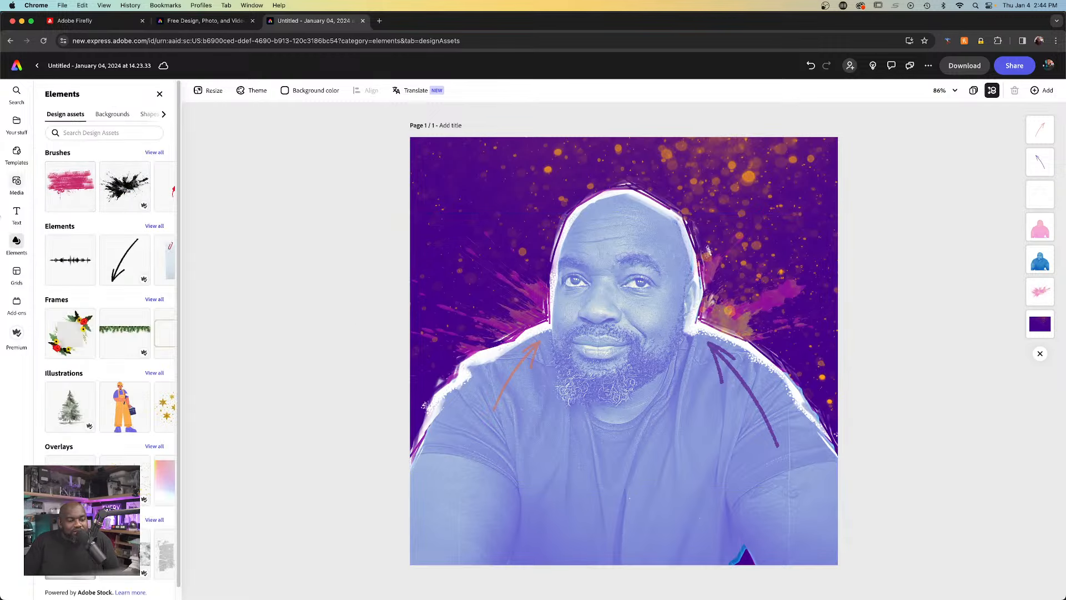
# - Add a text box reading "NEW YEAR." and "NEW ME." on two lines, and select all of its text
pyautogui.click(17, 214)
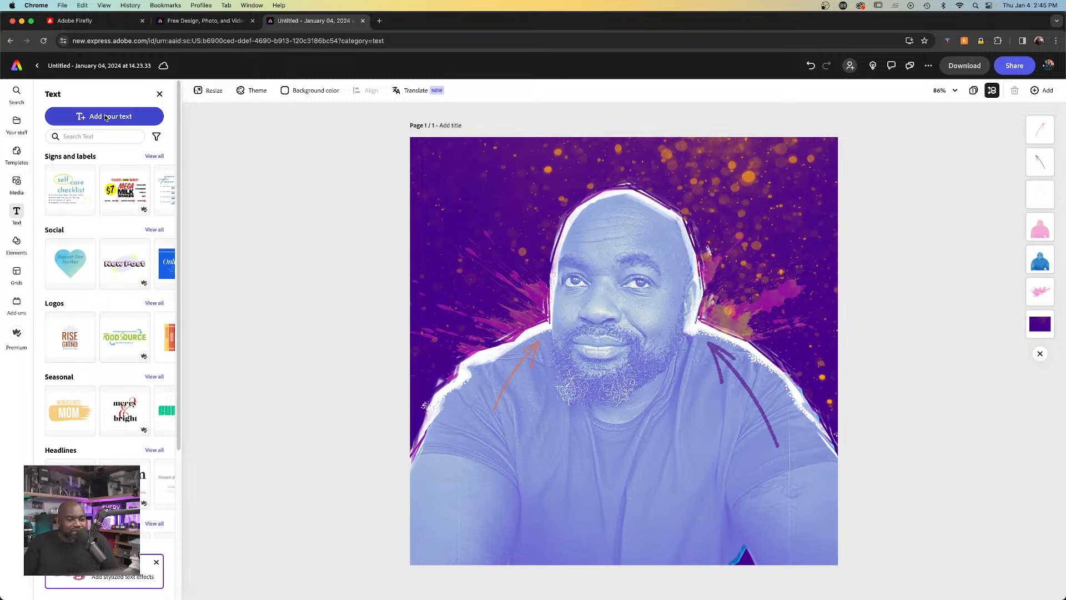
pyautogui.click(113, 121)
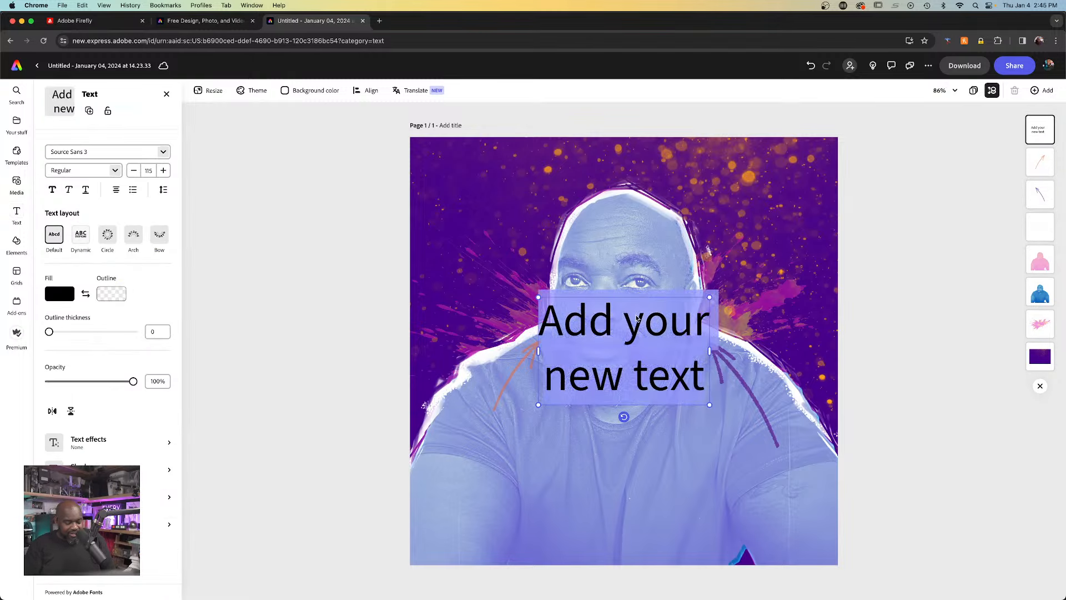
pyautogui.write('NEW')
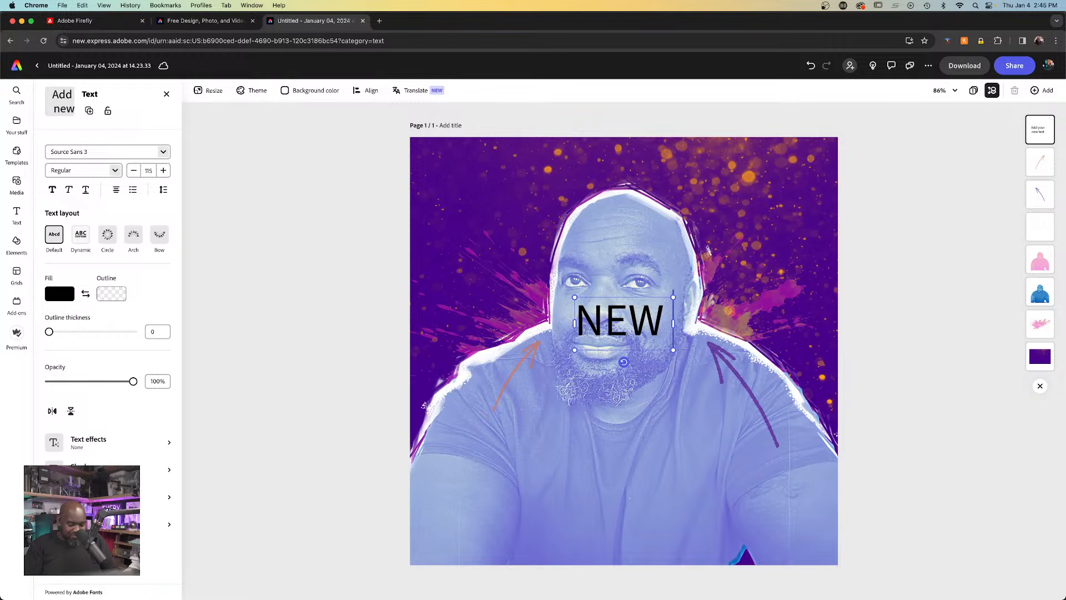
pyautogui.write(' YEAR.')
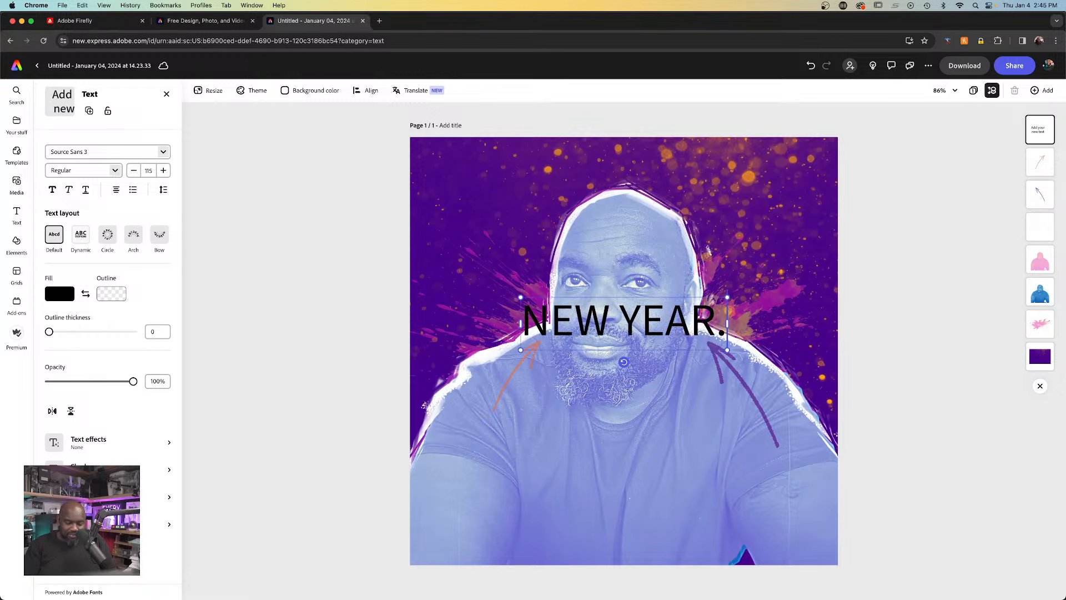
pyautogui.press('Return')
pyautogui.write('NEW ME')
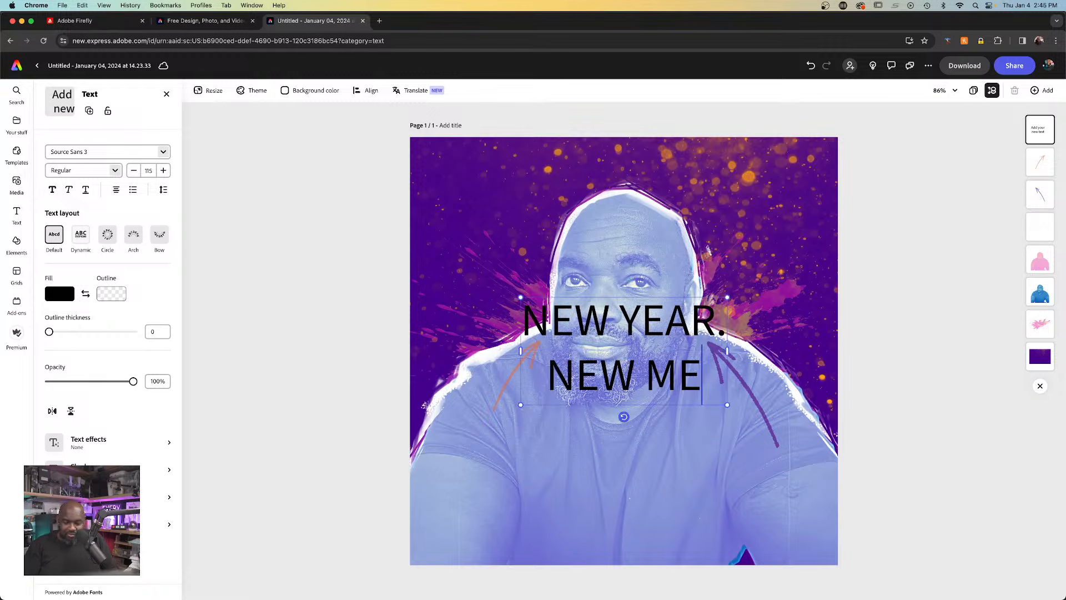
pyautogui.write('>')
pyautogui.press('BackSpace')
pyautogui.write('.')
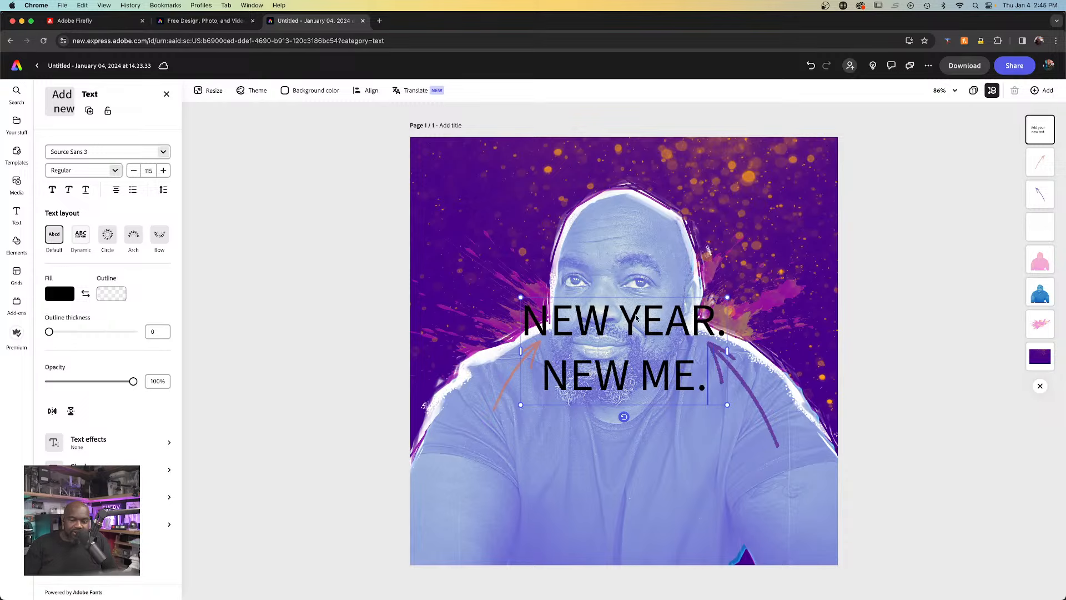
pyautogui.moveTo(718, 396); pyautogui.dragTo(510, 302)
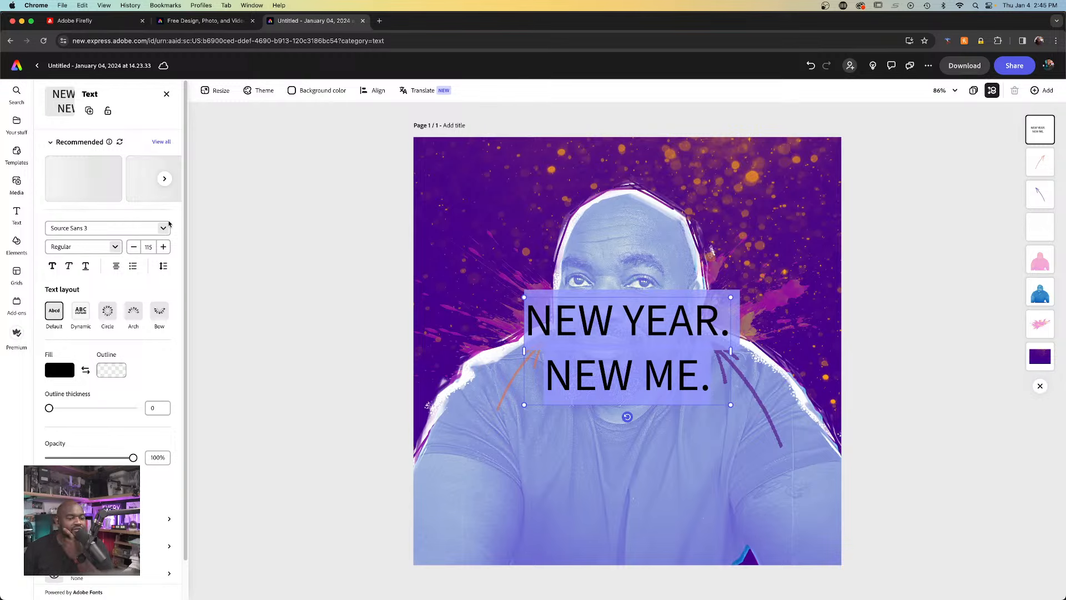
# - Set the headline's font to 8 Heavy
pyautogui.click(164, 229)
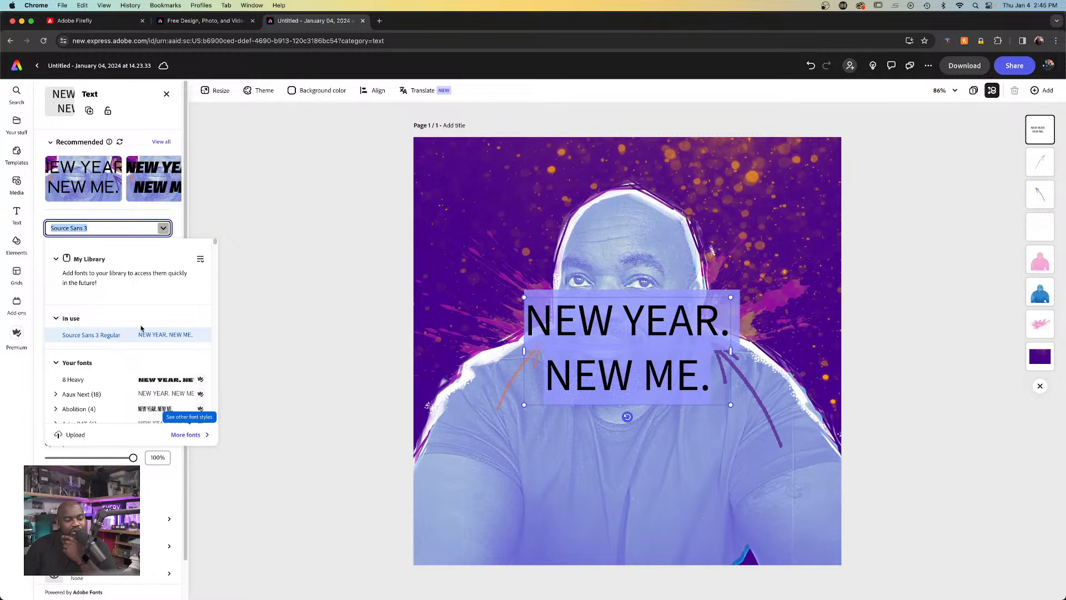
pyautogui.click(83, 380)
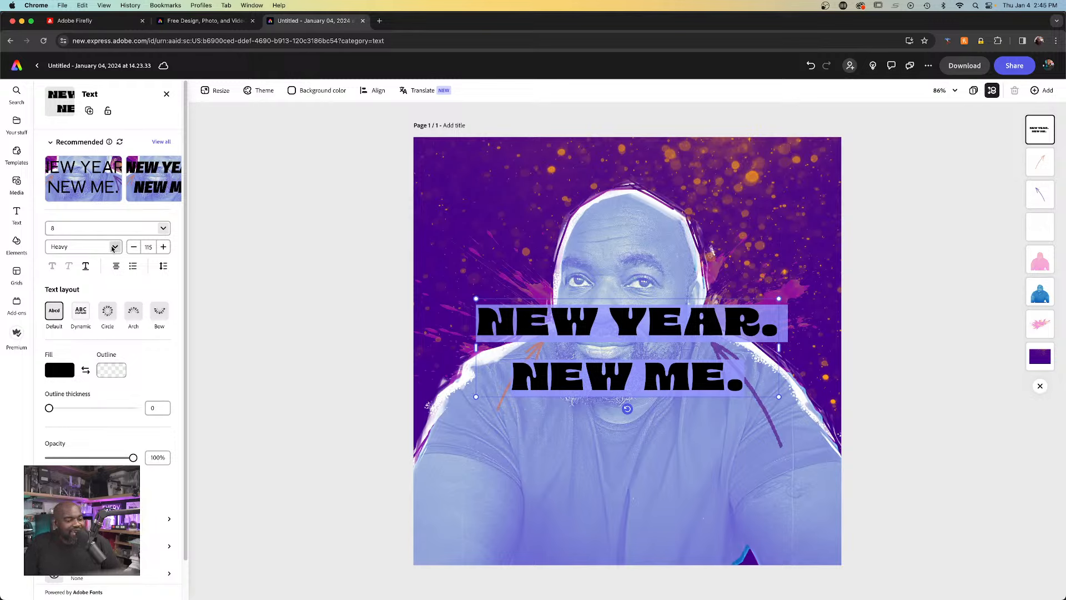
pyautogui.click(163, 228)
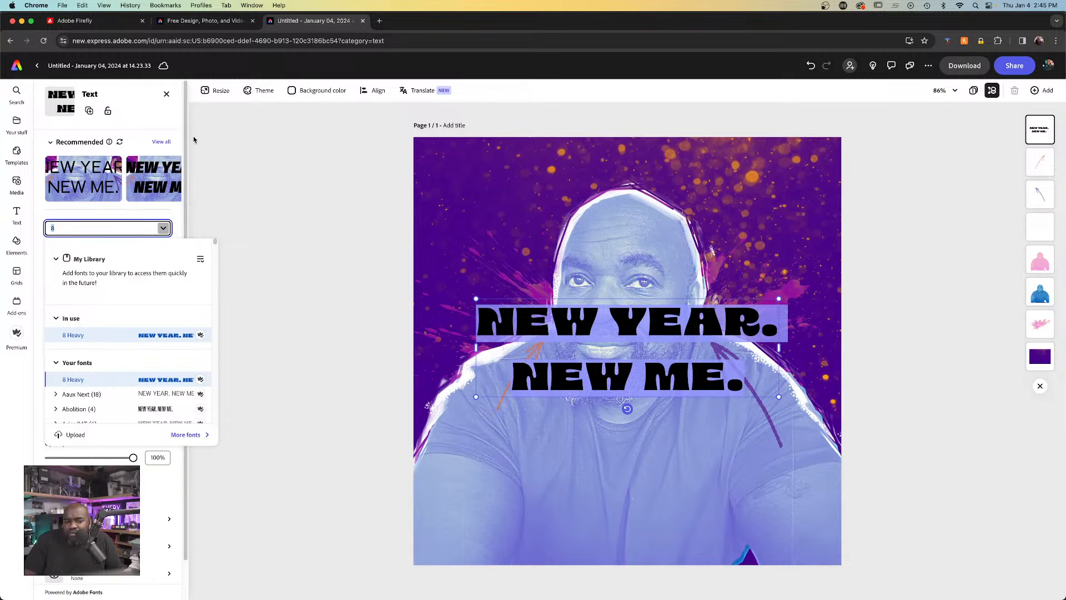
pyautogui.click(172, 128)
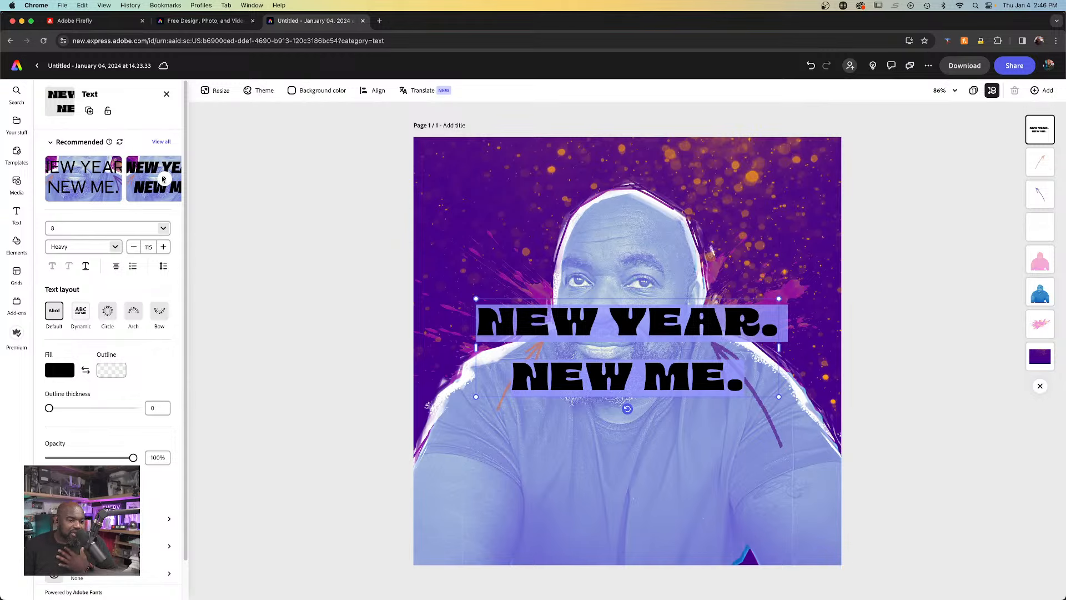
# - Browse the recommended fonts and apply Scarlet Wood Bold to the headline
pyautogui.moveTo(109, 143)
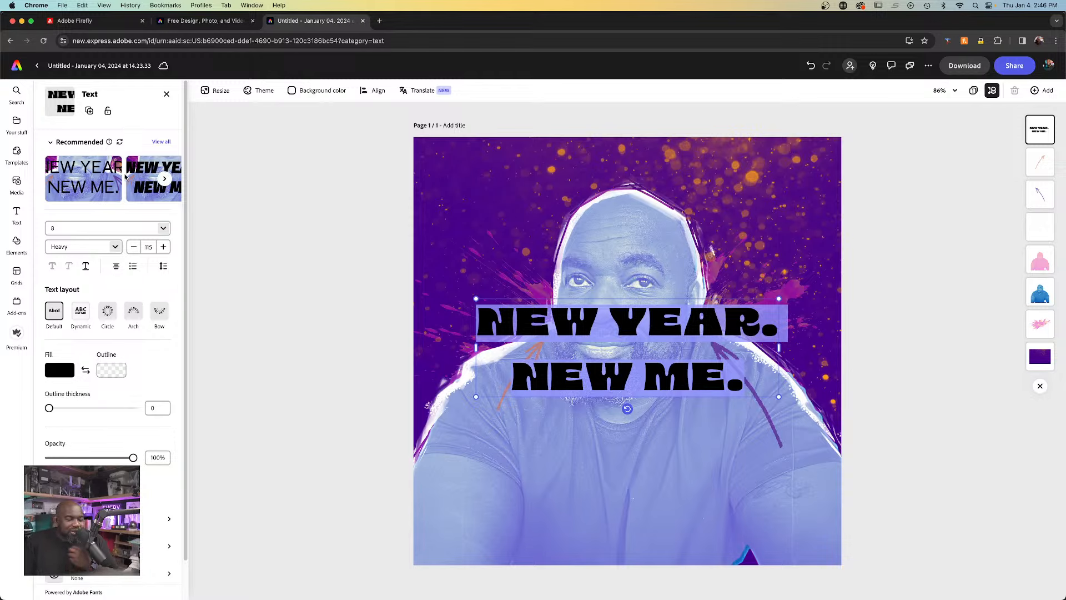
pyautogui.click(163, 178)
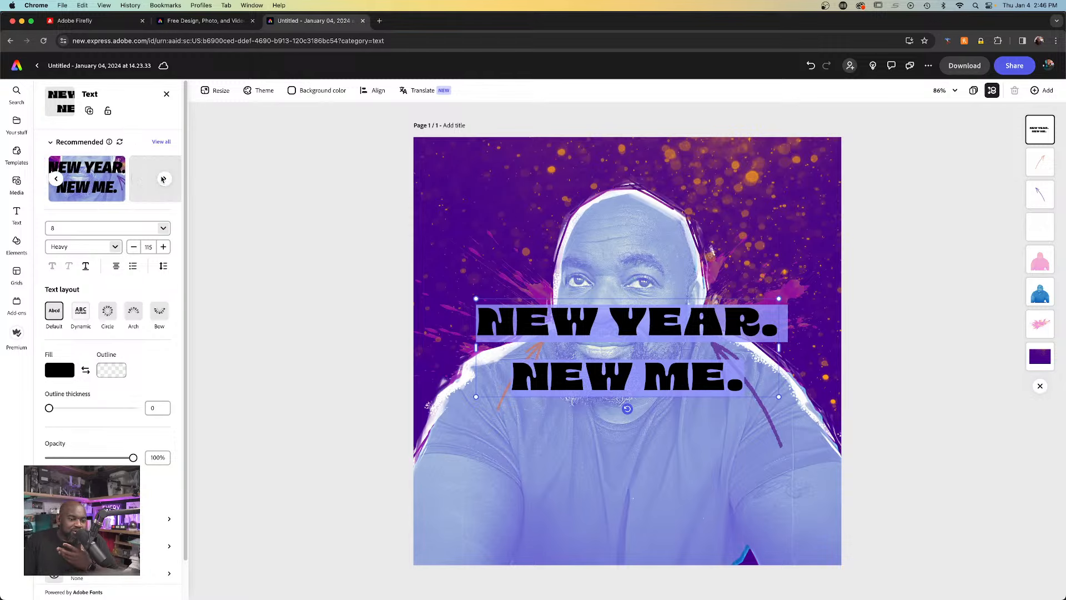
pyautogui.click(166, 179)
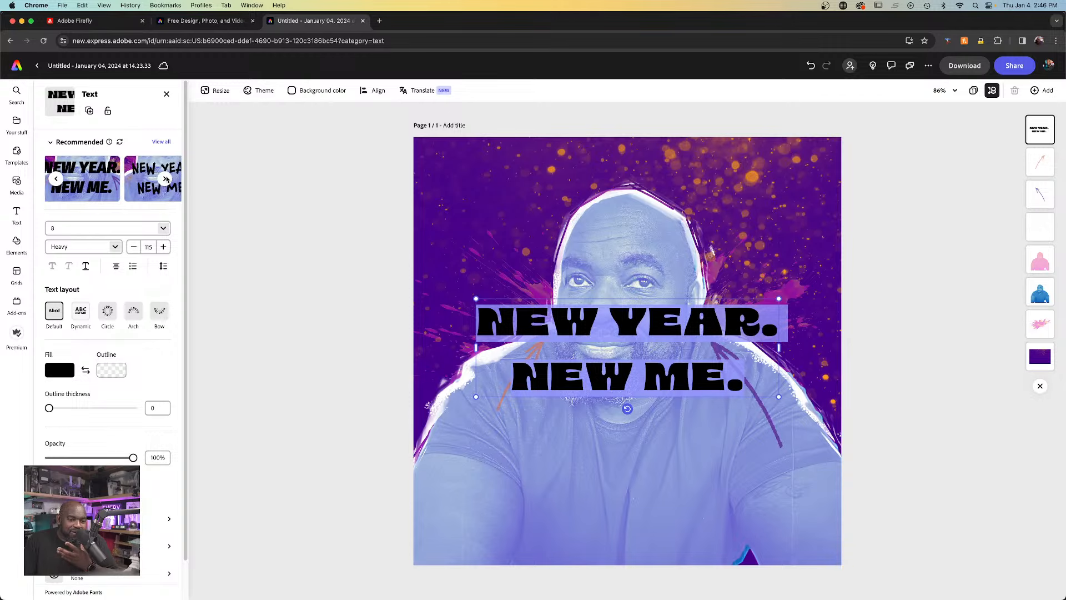
pyautogui.click(166, 178)
pyautogui.click(167, 178)
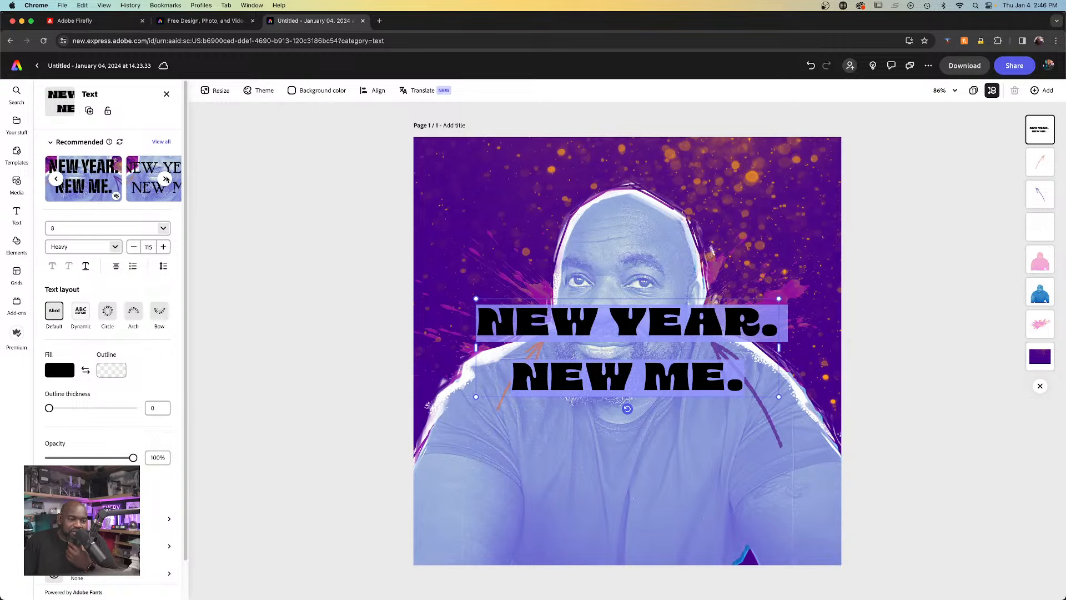
pyautogui.click(166, 178)
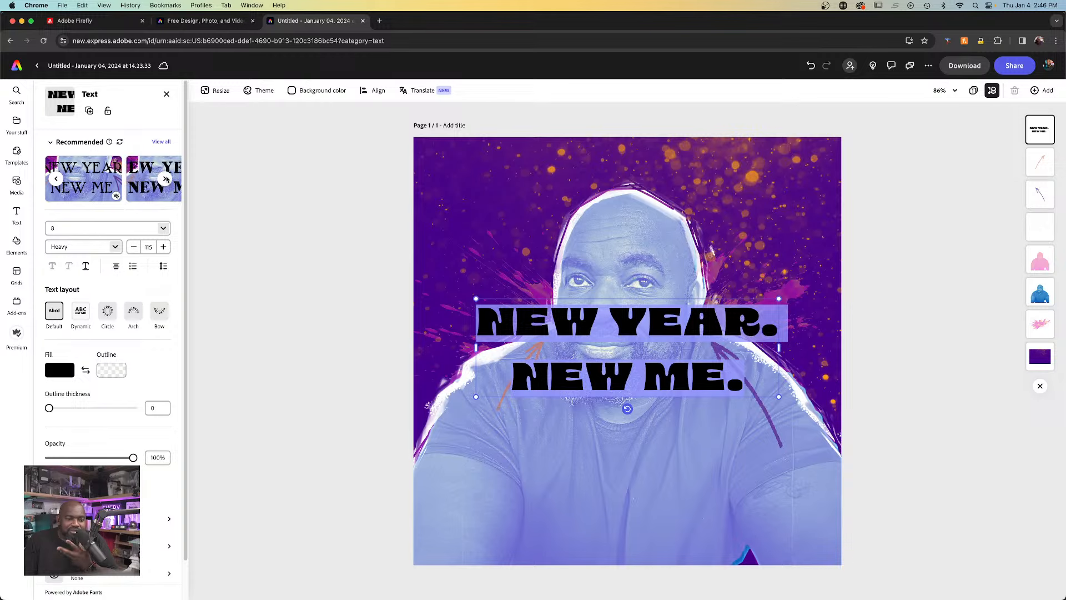
pyautogui.click(167, 179)
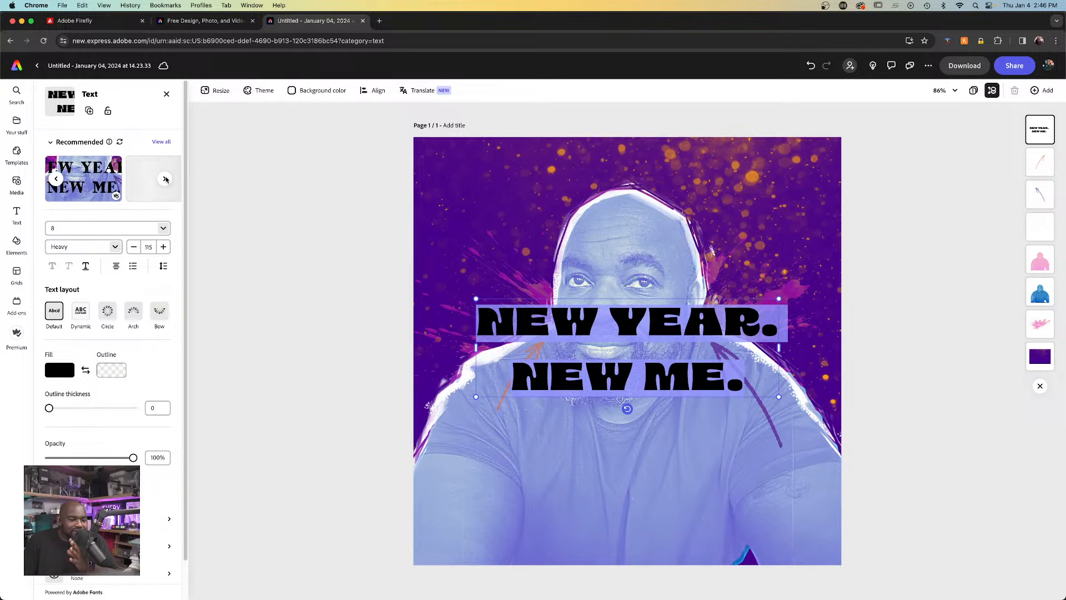
pyautogui.click(166, 179)
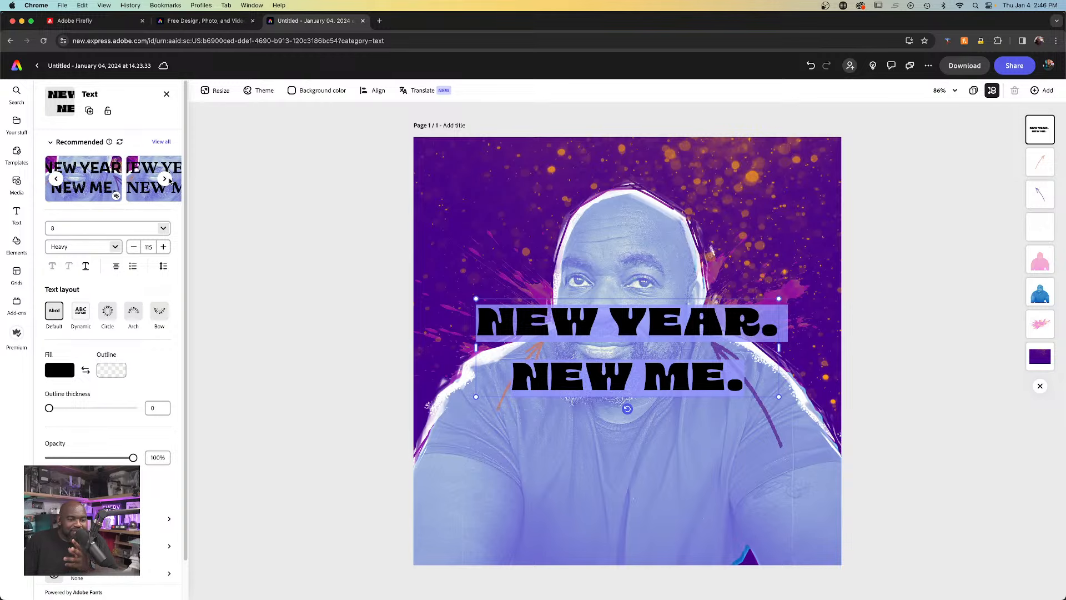
pyautogui.click(118, 176)
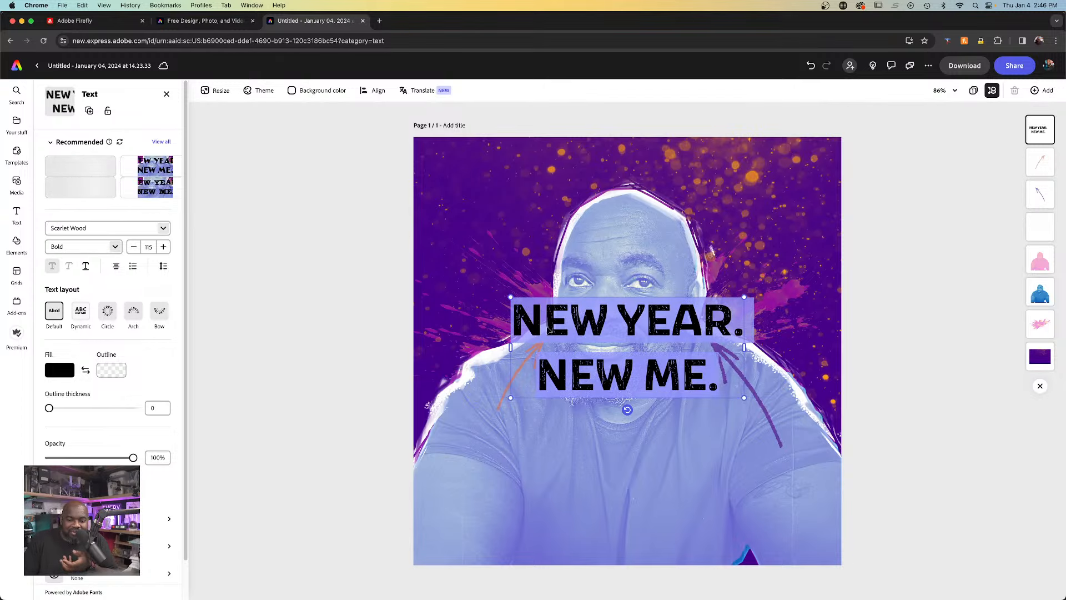
# - Enlarge the headline to nearly the full page width, font size 194, and place it across the chest
pyautogui.click(562, 325)
pyautogui.moveTo(592, 372); pyautogui.dragTo(579, 434)
pyautogui.moveTo(732, 359); pyautogui.dragTo(815, 315)
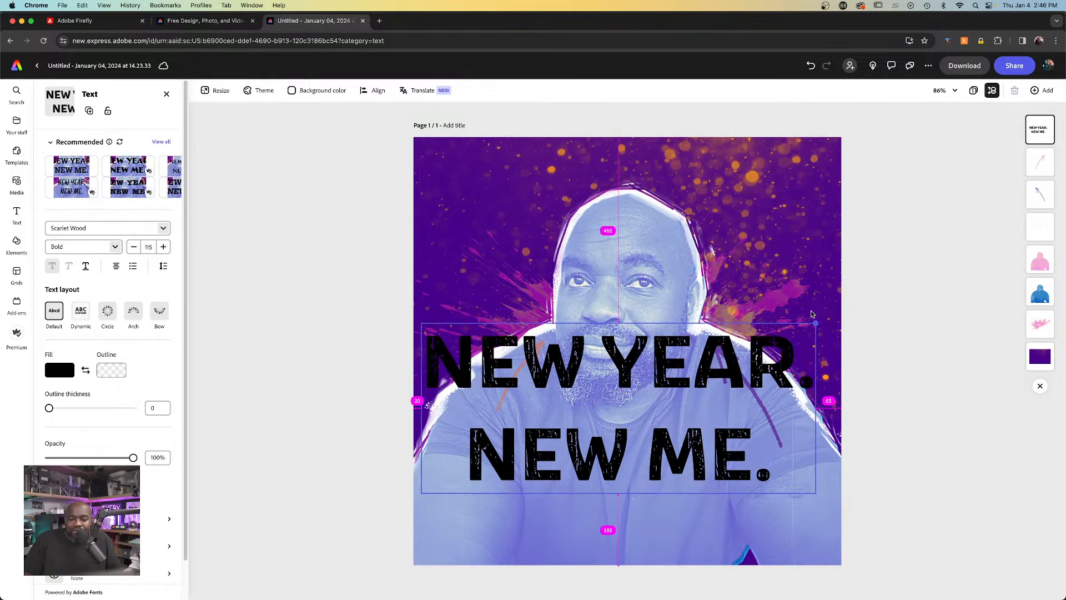
pyautogui.moveTo(754, 370); pyautogui.dragTo(757, 362)
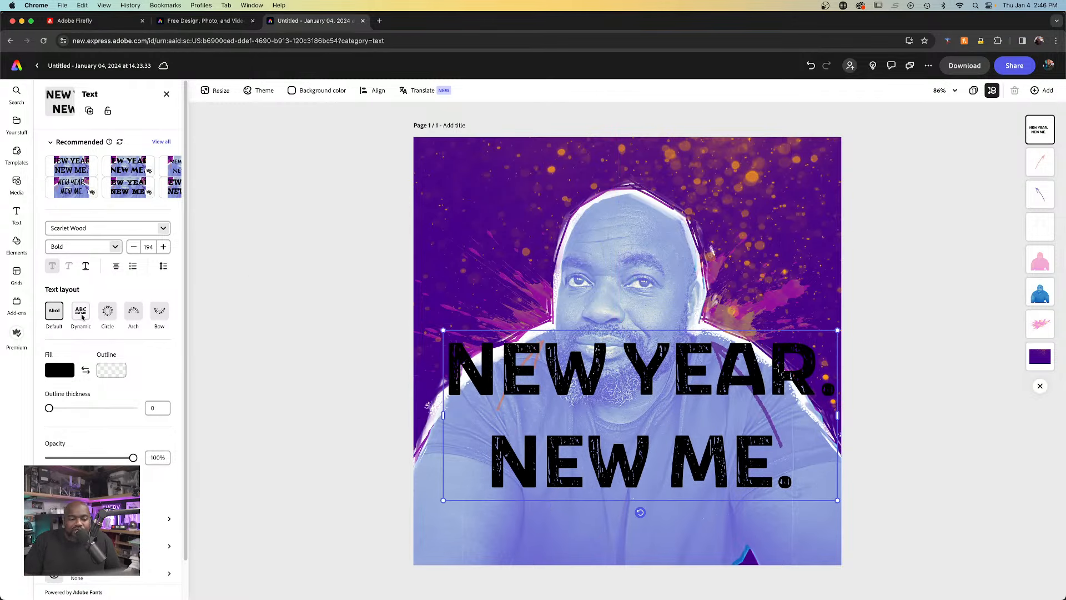
# - Apply the Dynamic text layout to the headline and move it lower, below the beard
pyautogui.moveTo(82, 318)
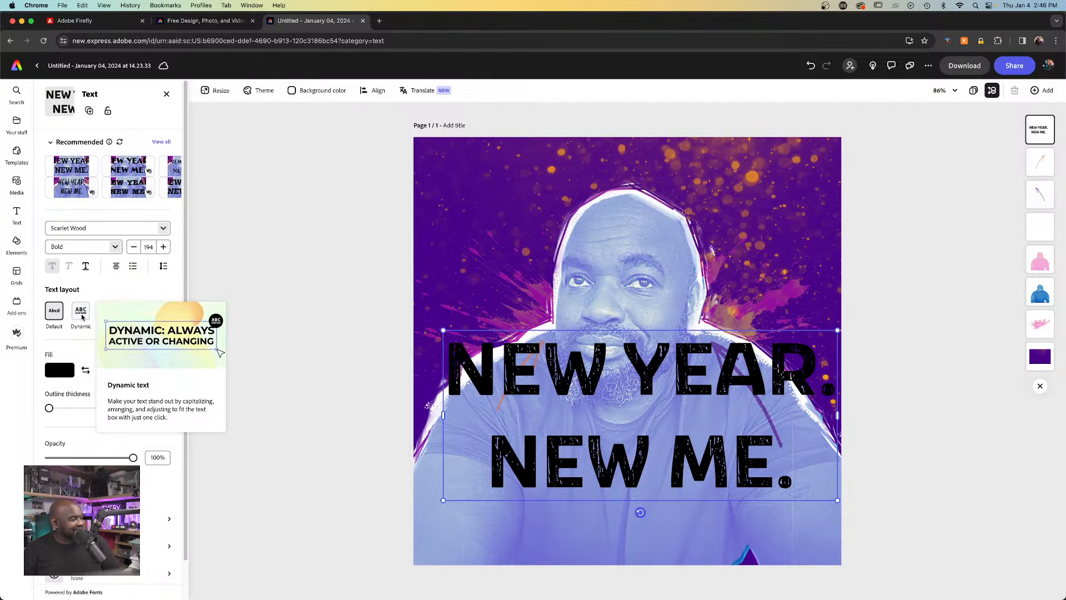
pyautogui.click(81, 312)
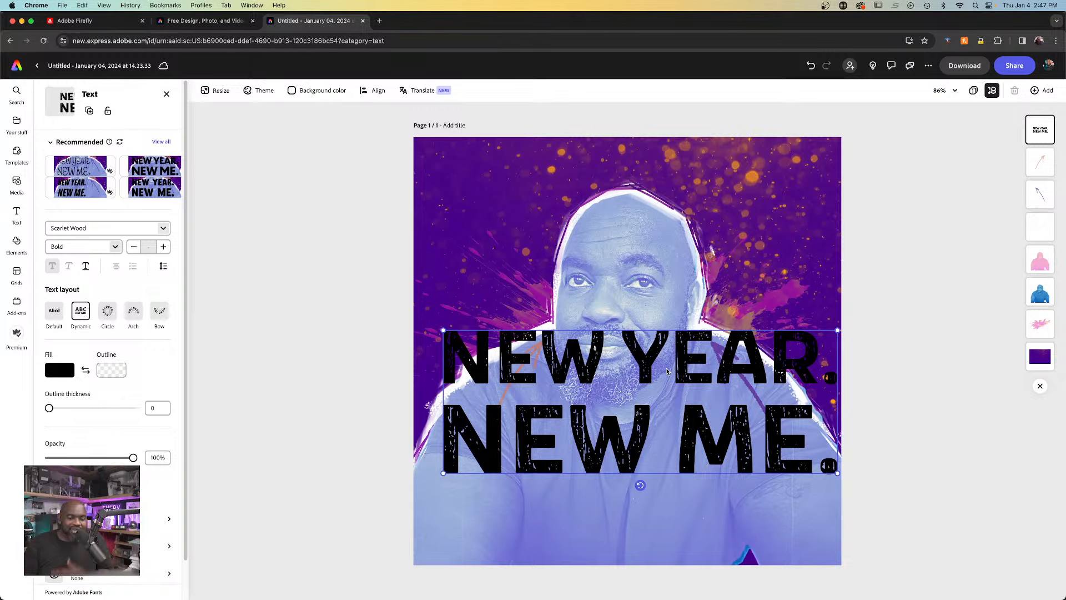
pyautogui.moveTo(687, 376); pyautogui.dragTo(678, 436)
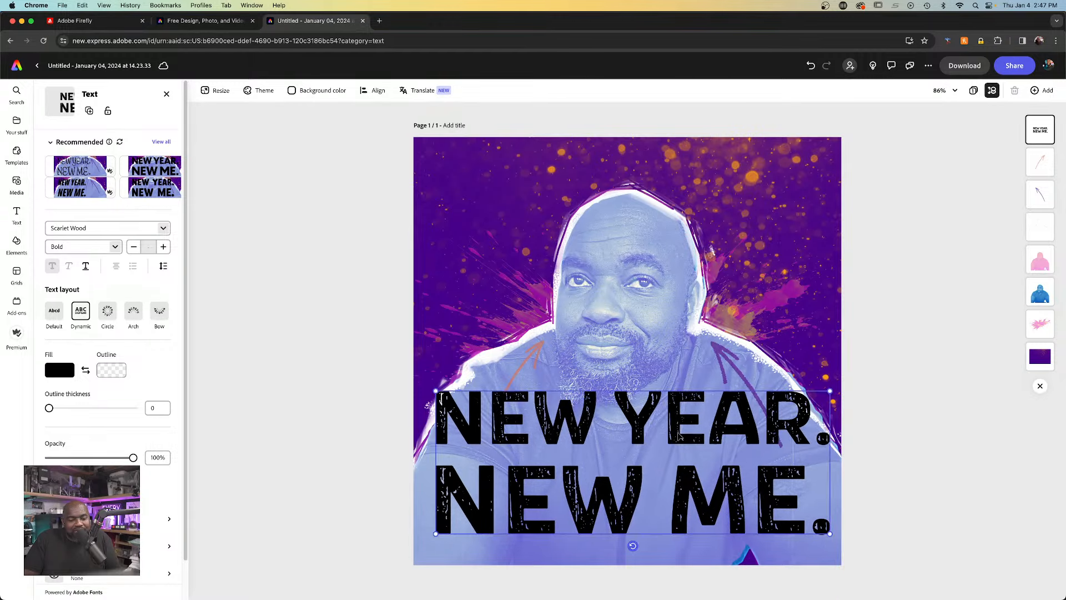
# - Apply the Circle text layout to the headline, move it around the head, and reduce its font size to 233
pyautogui.click(108, 311)
pyautogui.moveTo(657, 345); pyautogui.dragTo(638, 172)
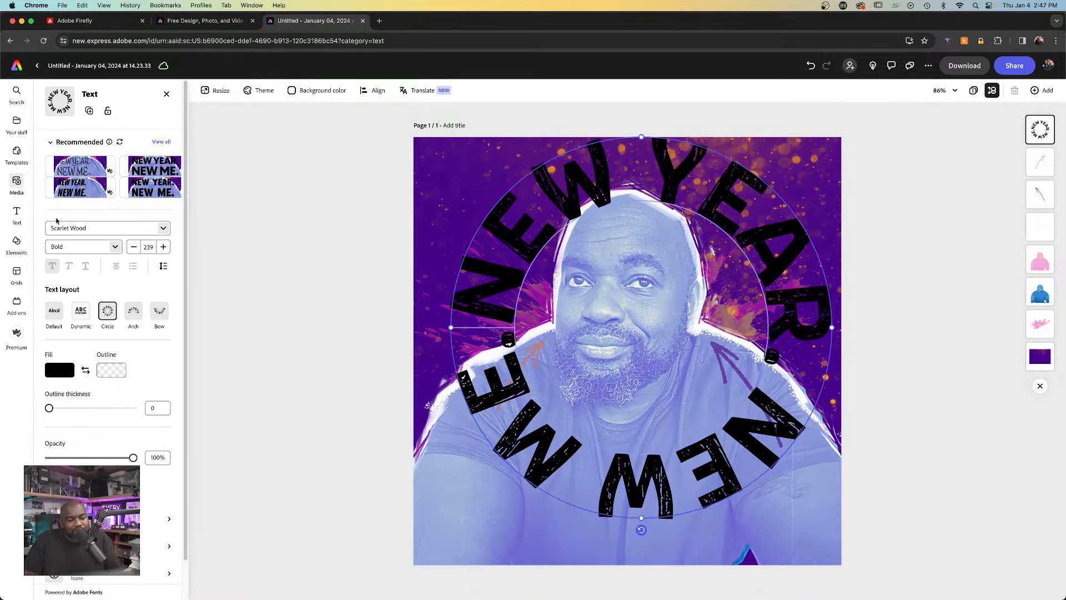
pyautogui.click(133, 247)
pyautogui.click(133, 247)
pyautogui.click(133, 247)
pyautogui.click(133, 247)
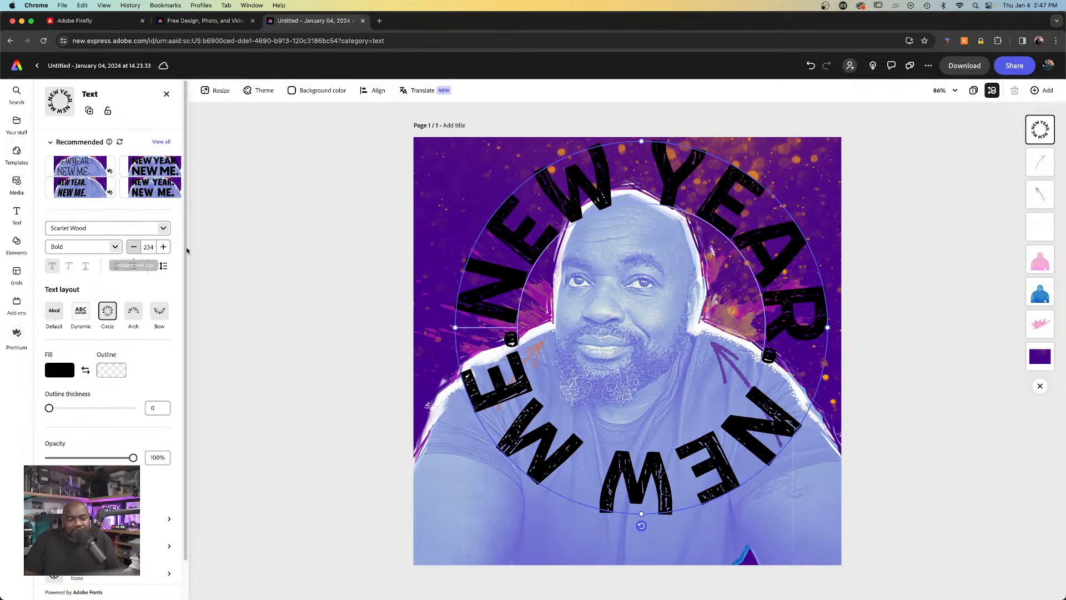
pyautogui.click(133, 246)
pyautogui.click(134, 246)
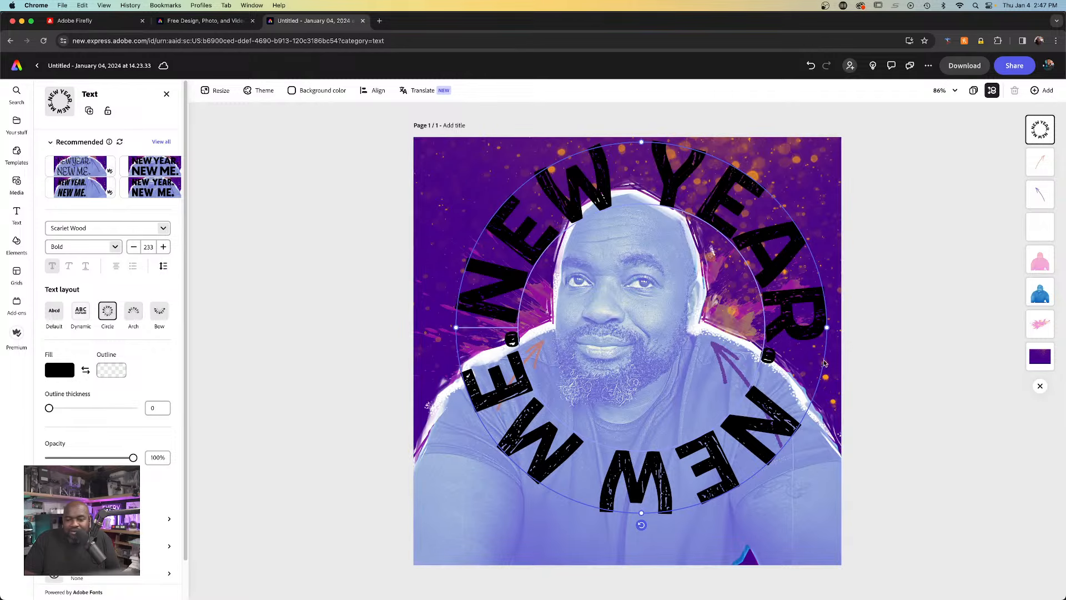
# - Centre the circular headline around the face, enlarge it to size 240, and rotate it clockwise so the first "NEW" sits above the head
pyautogui.moveTo(798, 335)
pyautogui.mouseDown()
pyautogui.moveTo(785, 300)
pyautogui.moveTo(788, 341)
pyautogui.mouseUp()
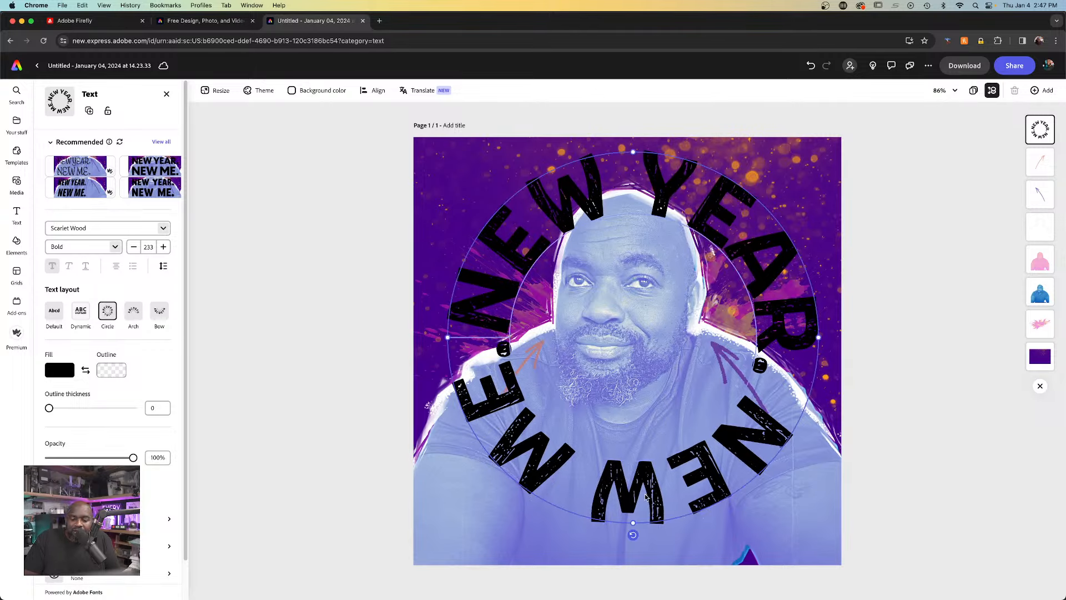
pyautogui.moveTo(449, 338)
pyautogui.mouseDown()
pyautogui.moveTo(478, 340)
pyautogui.moveTo(442, 346)
pyautogui.mouseUp()
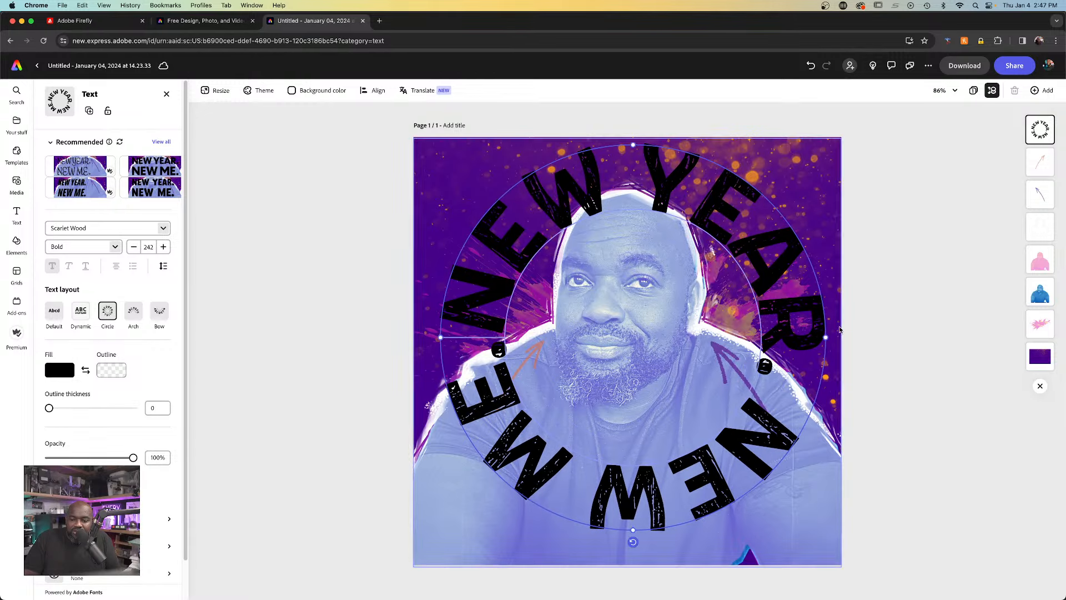
pyautogui.moveTo(826, 337); pyautogui.dragTo(811, 361)
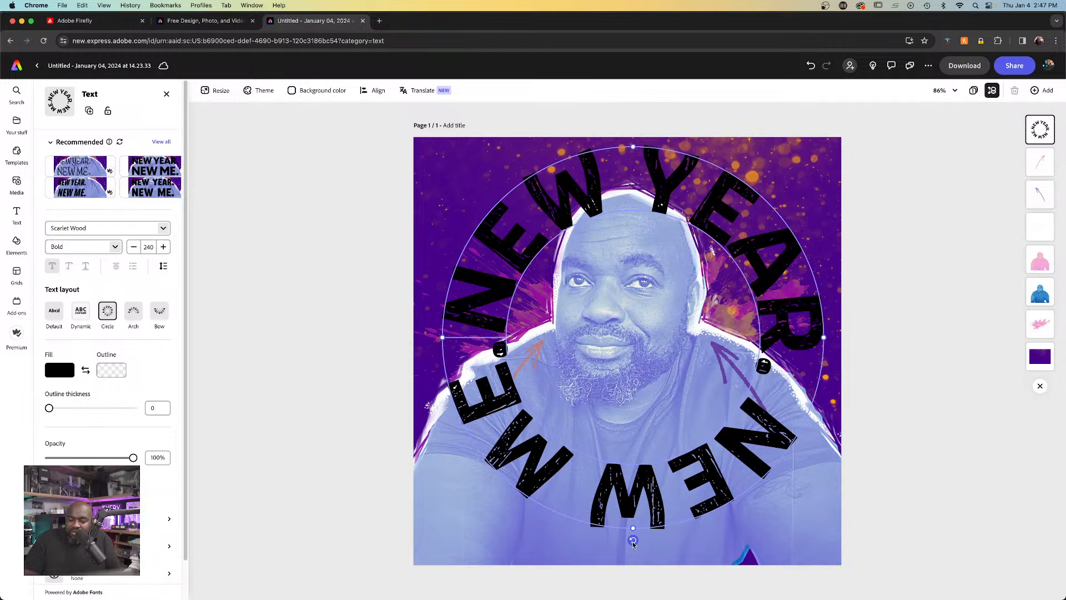
pyautogui.moveTo(633, 541); pyautogui.dragTo(500, 521)
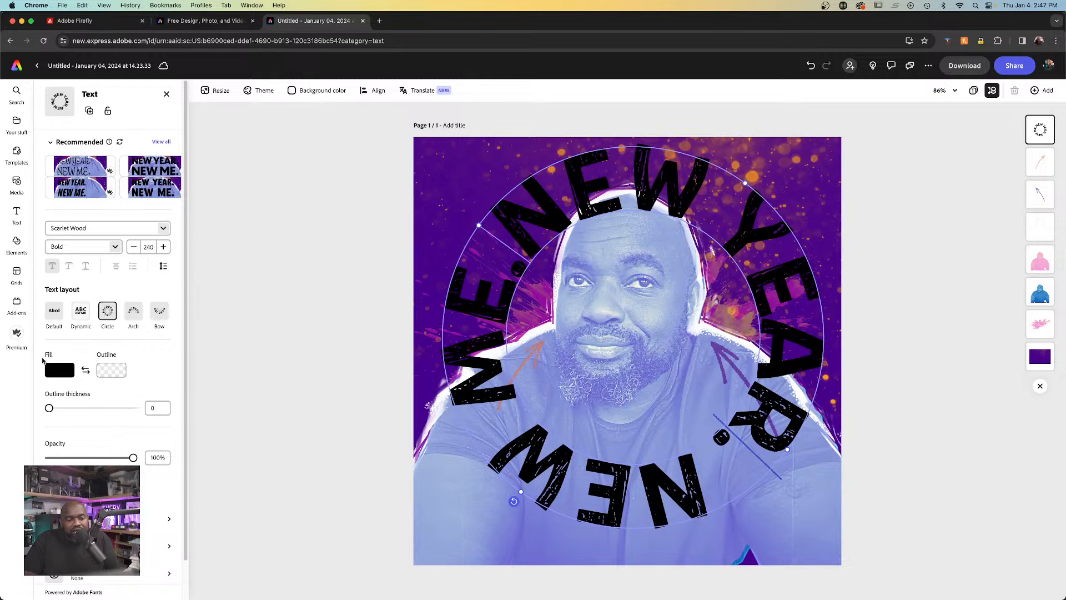
# - Set the circular headline's fill to white (#FFFFFF), lower its opacity to 40%, and deselect it
pyautogui.click(61, 370)
pyautogui.moveTo(112, 349); pyautogui.dragTo(91, 340)
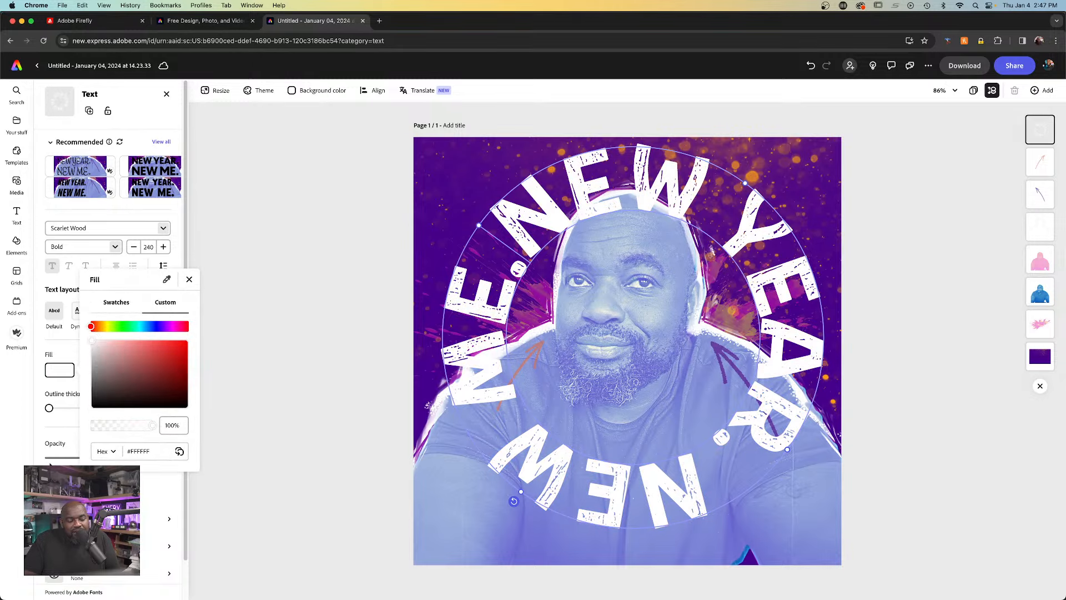
pyautogui.click(51, 465)
pyautogui.click(75, 459)
pyautogui.moveTo(80, 459); pyautogui.dragTo(82, 459)
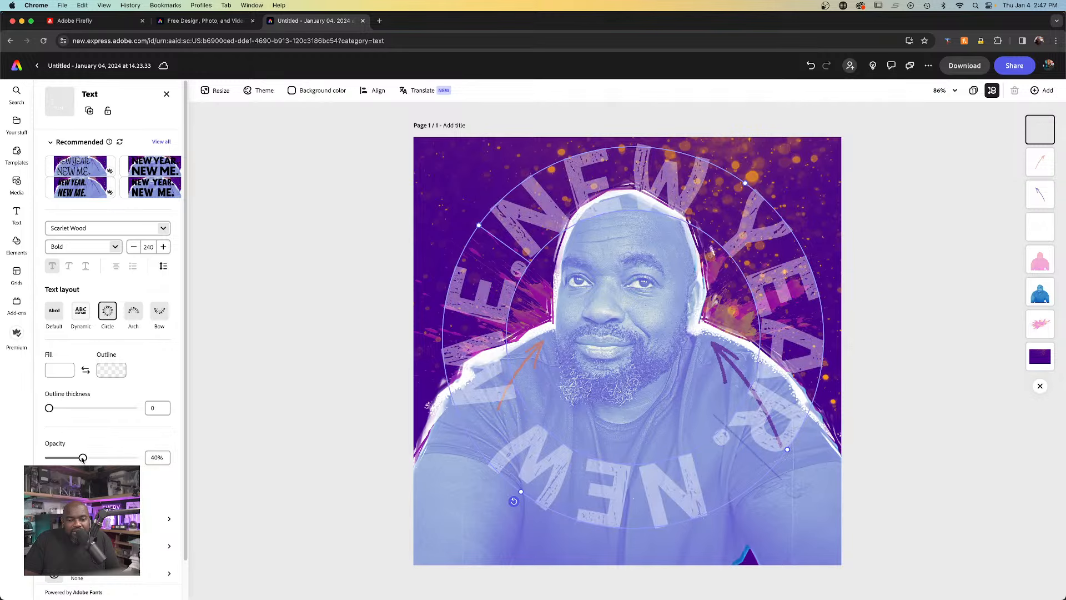
pyautogui.click(395, 268)
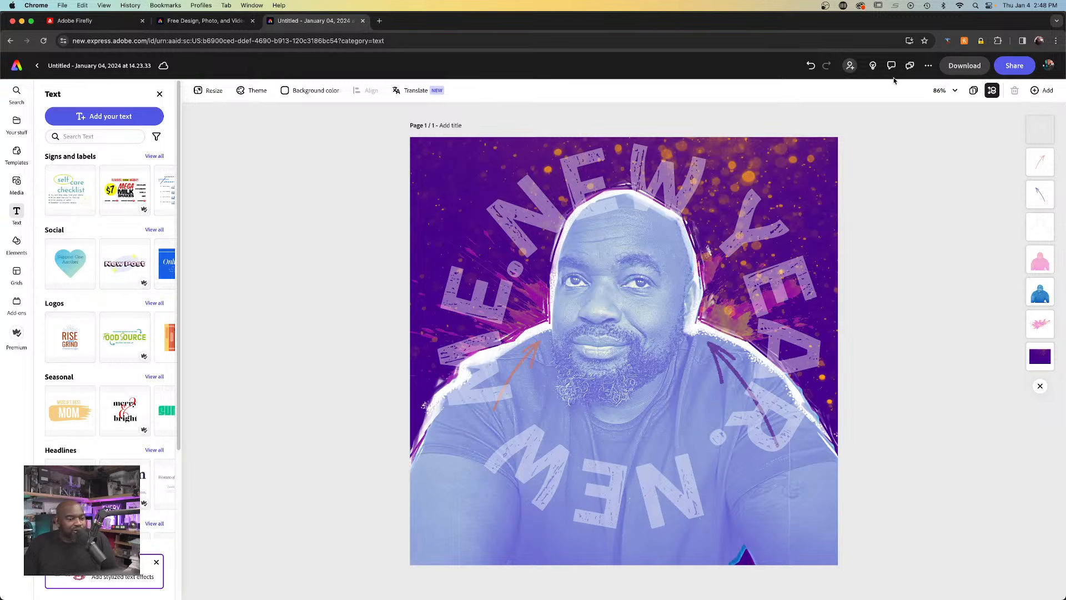
# - Duplicate the page and change the copy's circular headline to the Dynamic text layout
pyautogui.click(1036, 92)
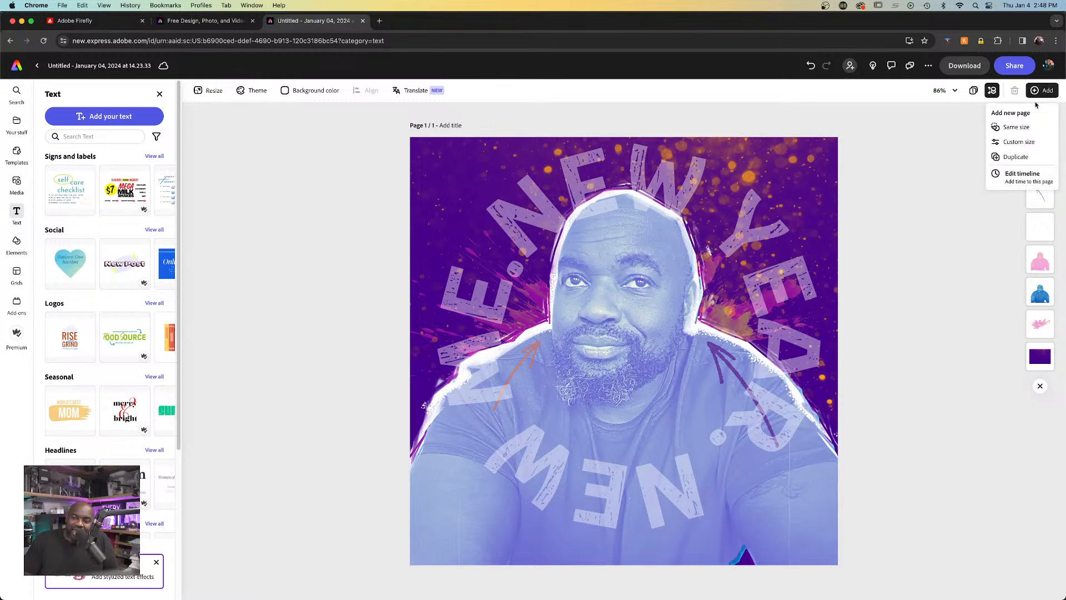
pyautogui.click(1018, 157)
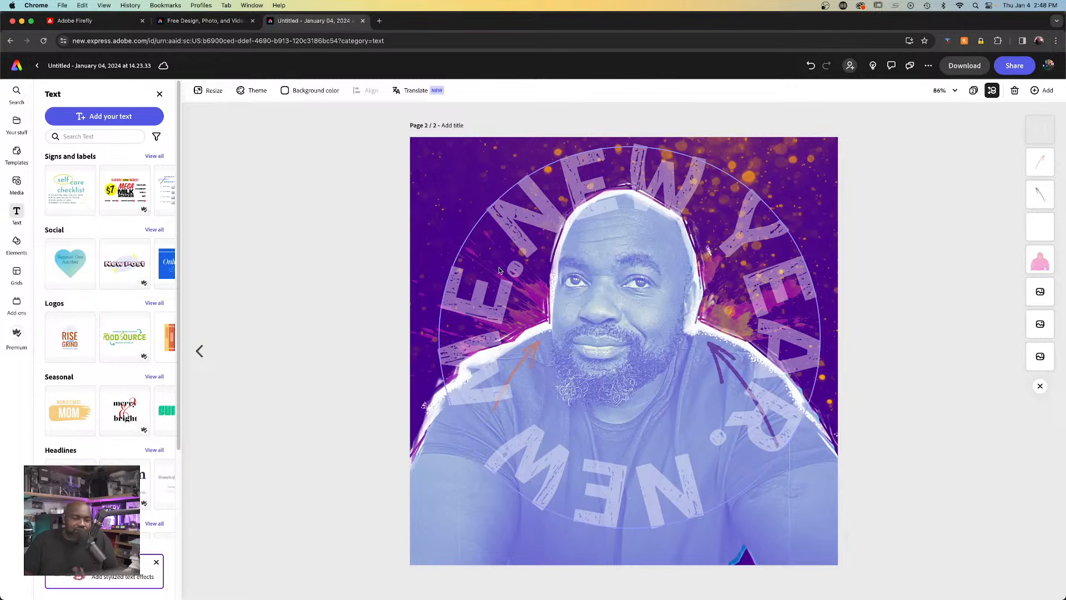
pyautogui.rightClick(511, 260)
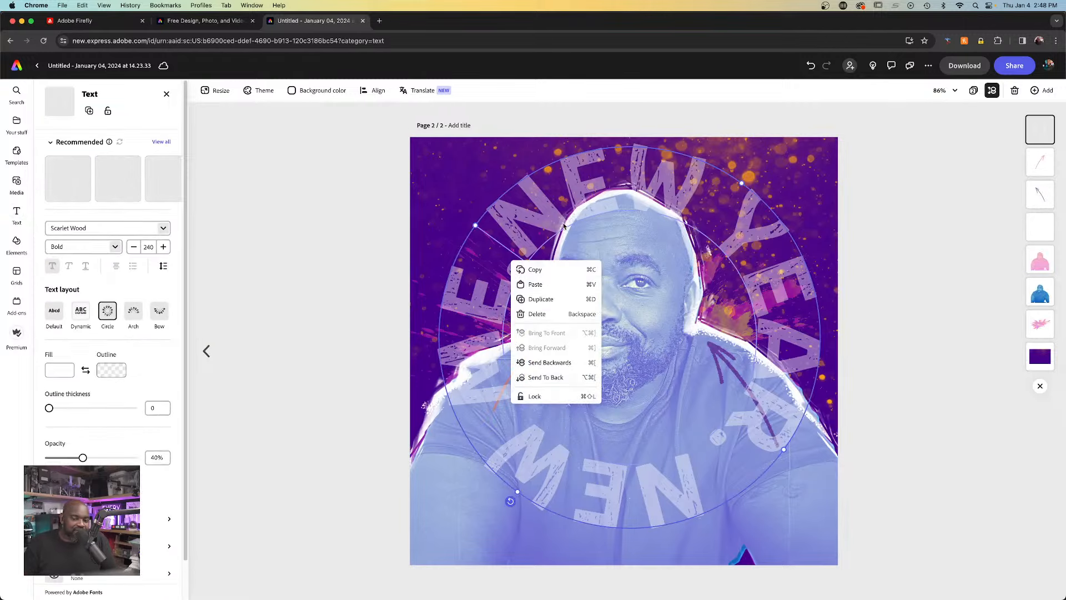
pyautogui.click(563, 226)
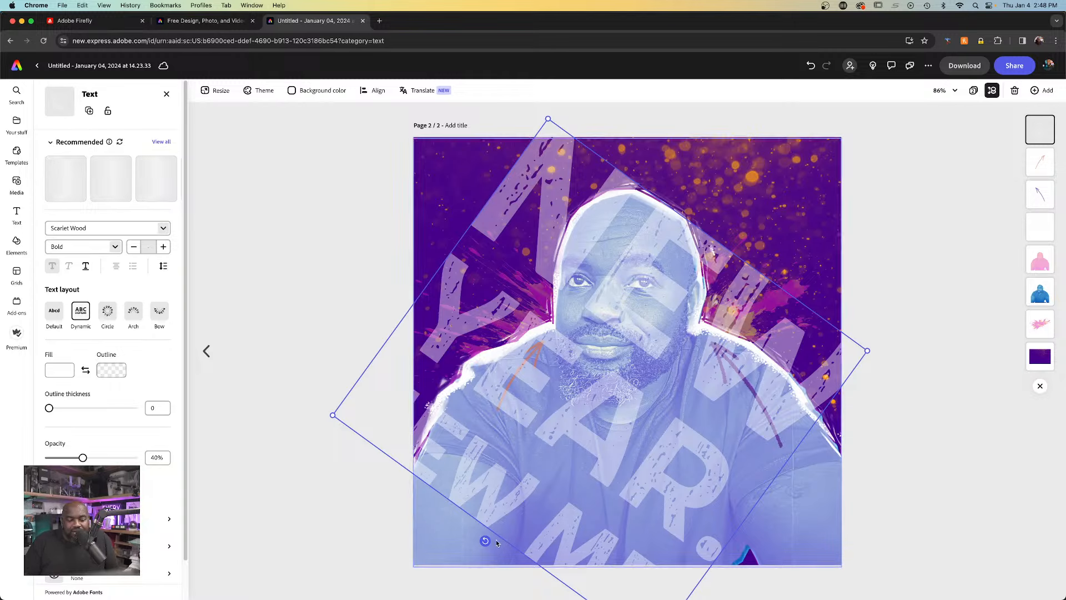
# - Rotate the second page's headline to horizontal, centre it over the portrait, raise its opacity slightly, and deselect it
pyautogui.moveTo(486, 548); pyautogui.dragTo(601, 566)
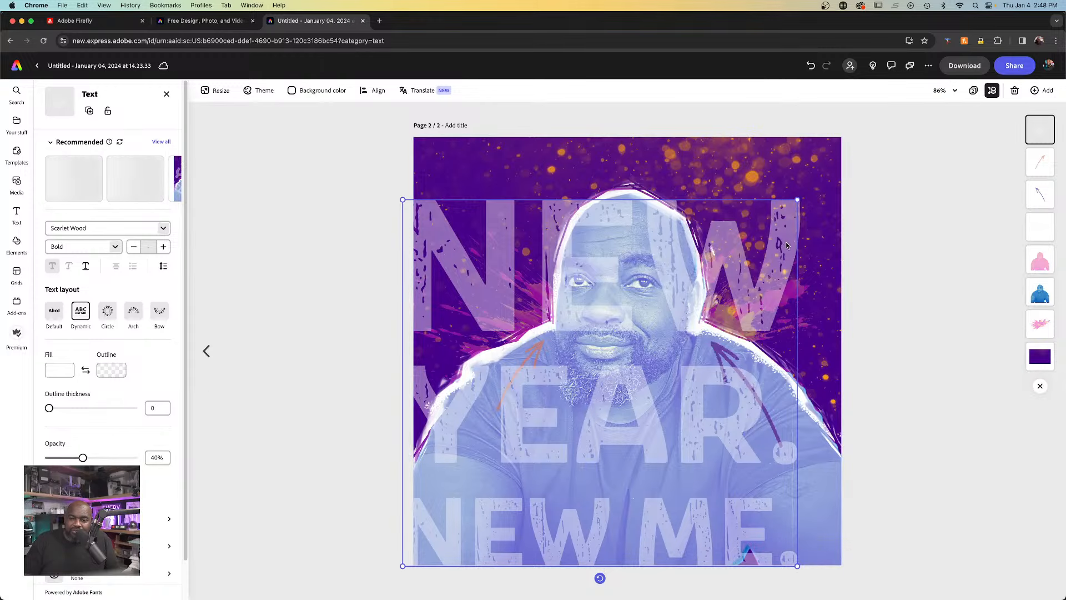
pyautogui.moveTo(782, 239); pyautogui.dragTo(808, 198)
pyautogui.moveTo(789, 239); pyautogui.dragTo(793, 242)
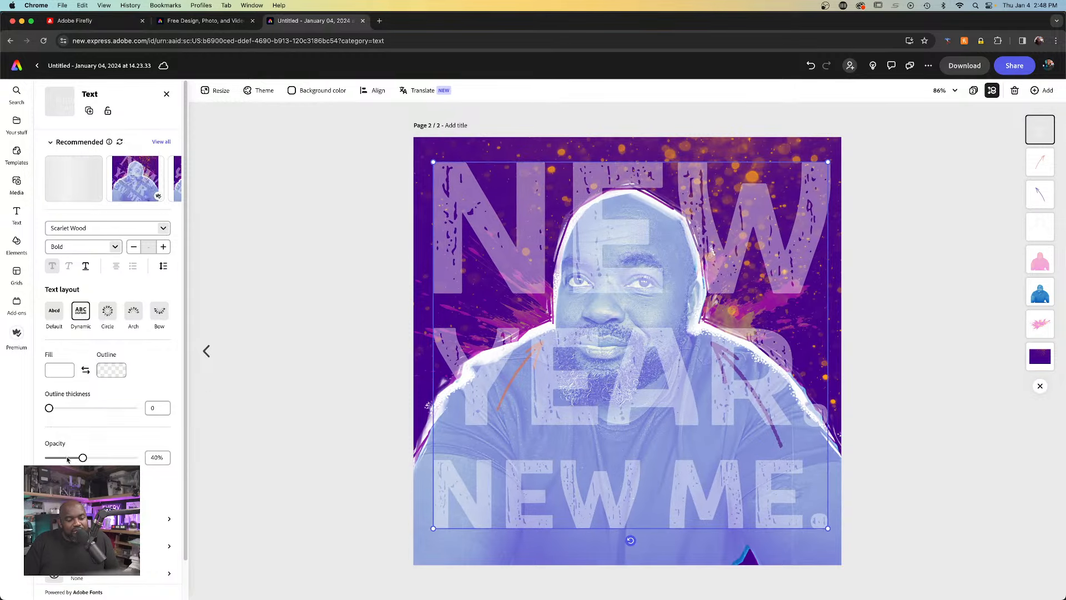
pyautogui.moveTo(83, 457)
pyautogui.mouseDown()
pyautogui.moveTo(66, 457)
pyautogui.moveTo(119, 458)
pyautogui.moveTo(89, 457)
pyautogui.mouseUp()
pyautogui.click(279, 416)
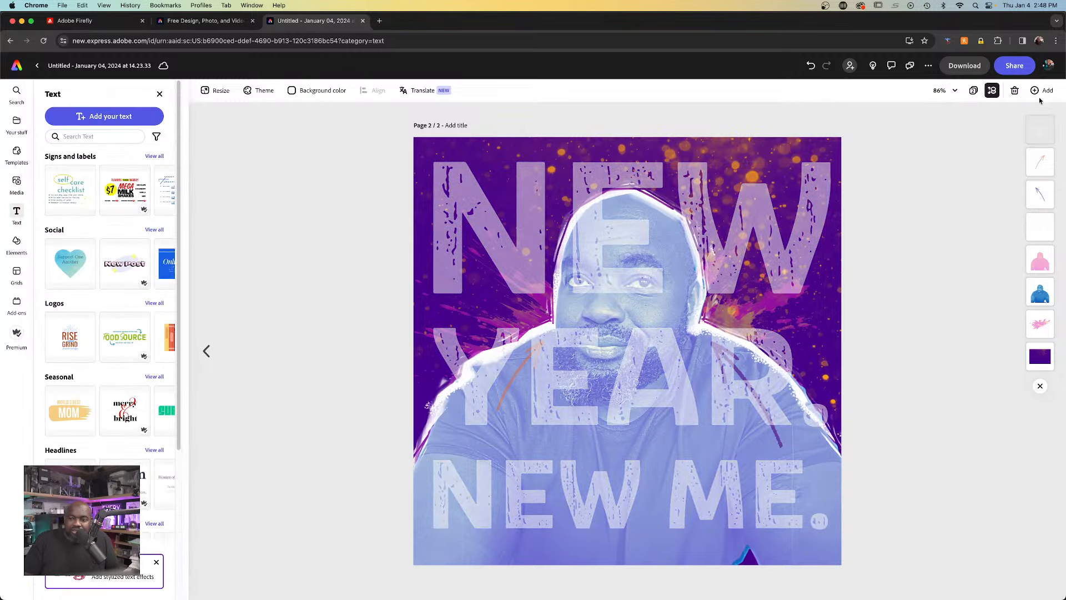
# - Duplicate the second page to create a third page
pyautogui.click(1043, 90)
pyautogui.click(1016, 159)
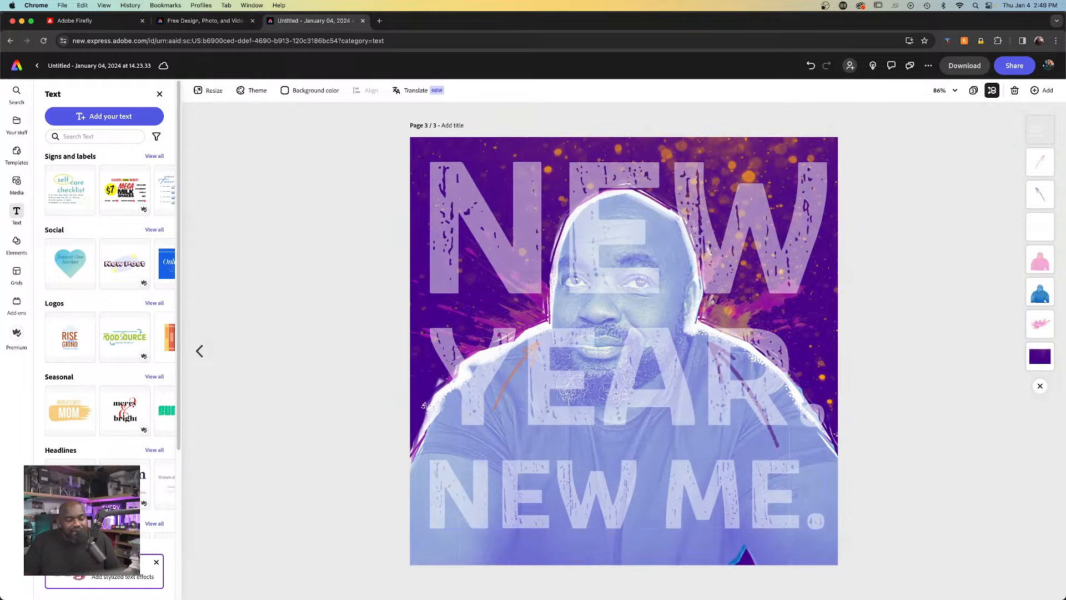
# - Resize the third page's headline into two lines, "NEW YEAR." over "NEW ME.", and place it across the lower chest
pyautogui.click(563, 344)
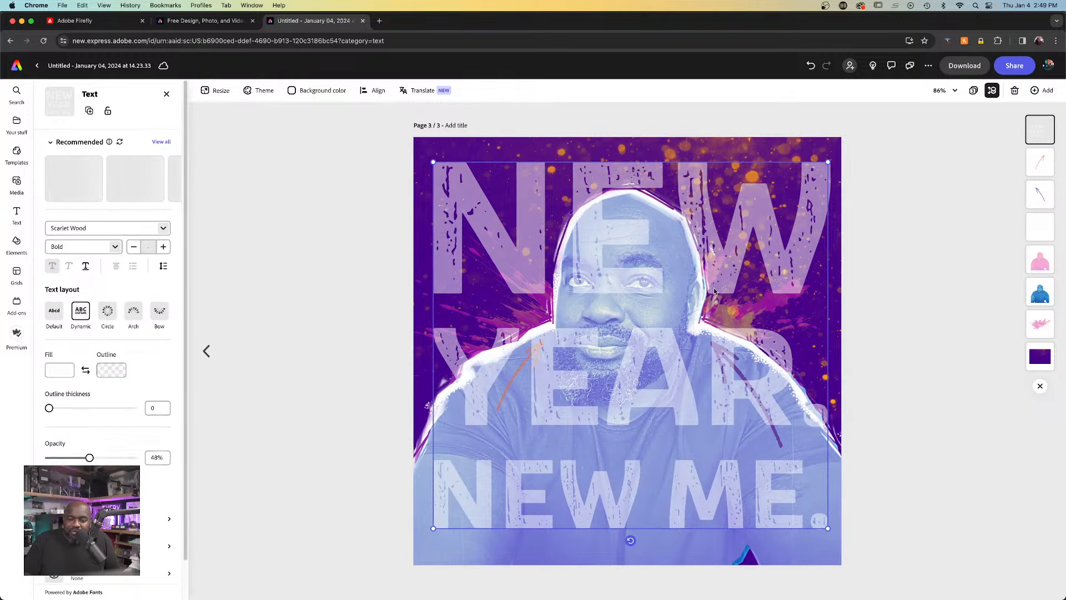
pyautogui.moveTo(828, 162); pyautogui.dragTo(588, 387)
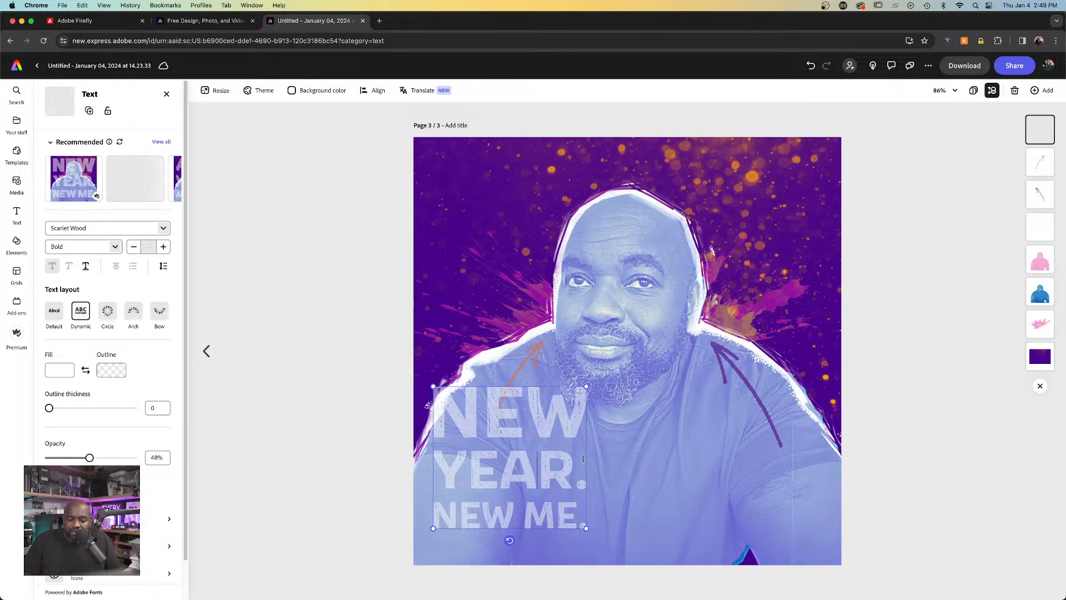
pyautogui.moveTo(632, 526); pyautogui.dragTo(775, 517)
pyautogui.moveTo(700, 500); pyautogui.dragTo(702, 512)
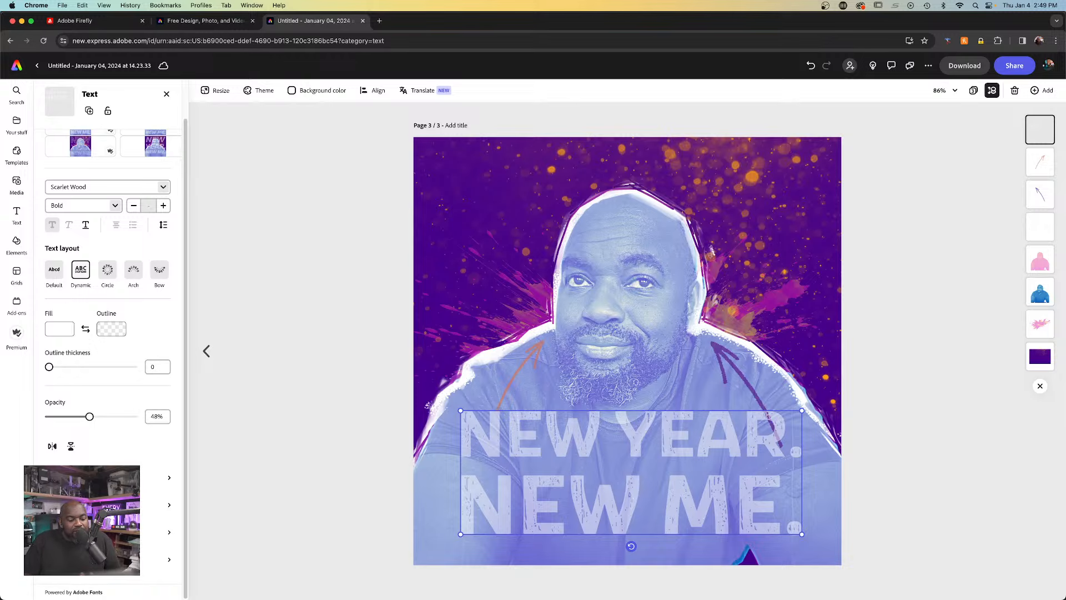
# - Try several basic and decorative background shapes behind the third page's headline and apply the circle shape
pyautogui.click(100, 505)
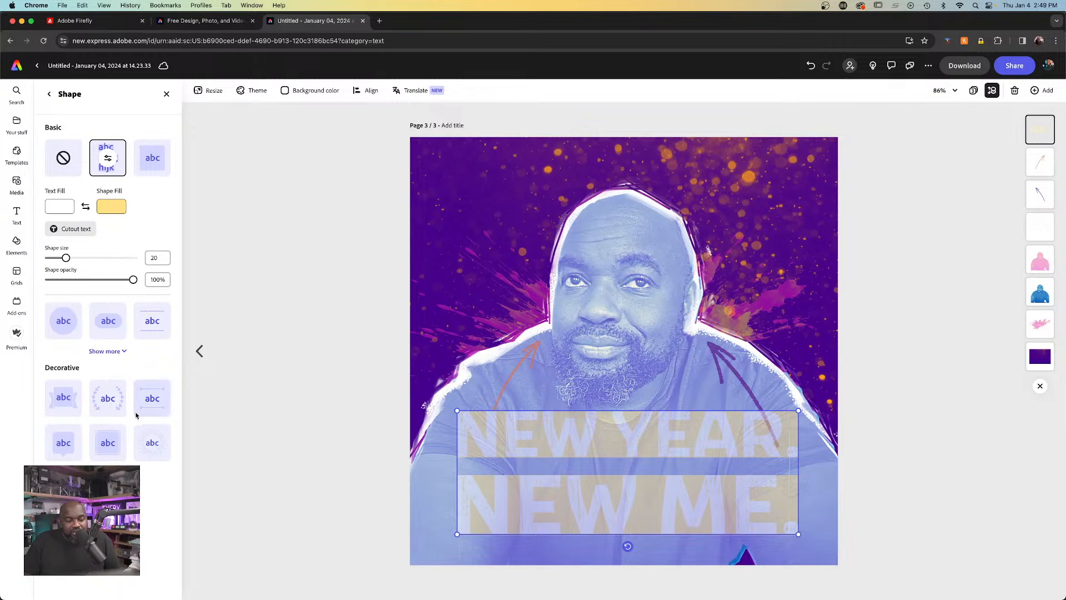
pyautogui.click(108, 322)
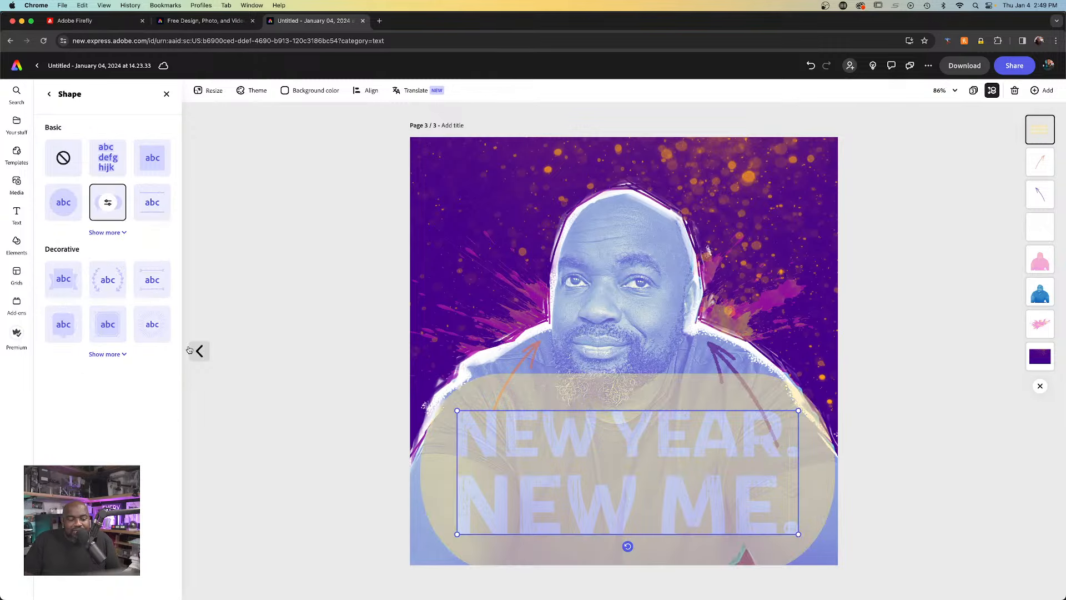
pyautogui.click(61, 276)
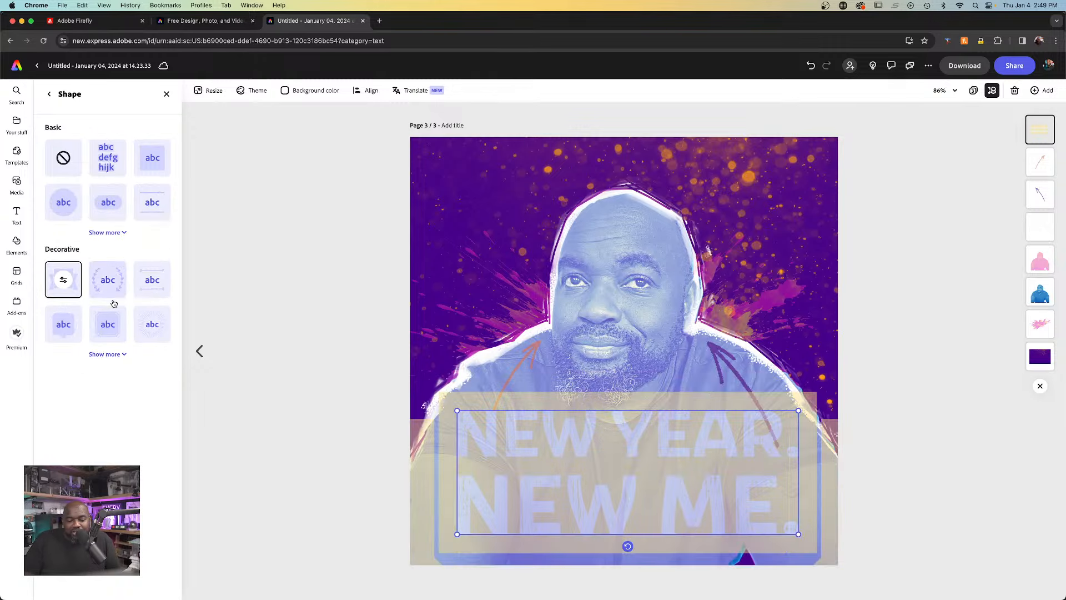
pyautogui.click(148, 285)
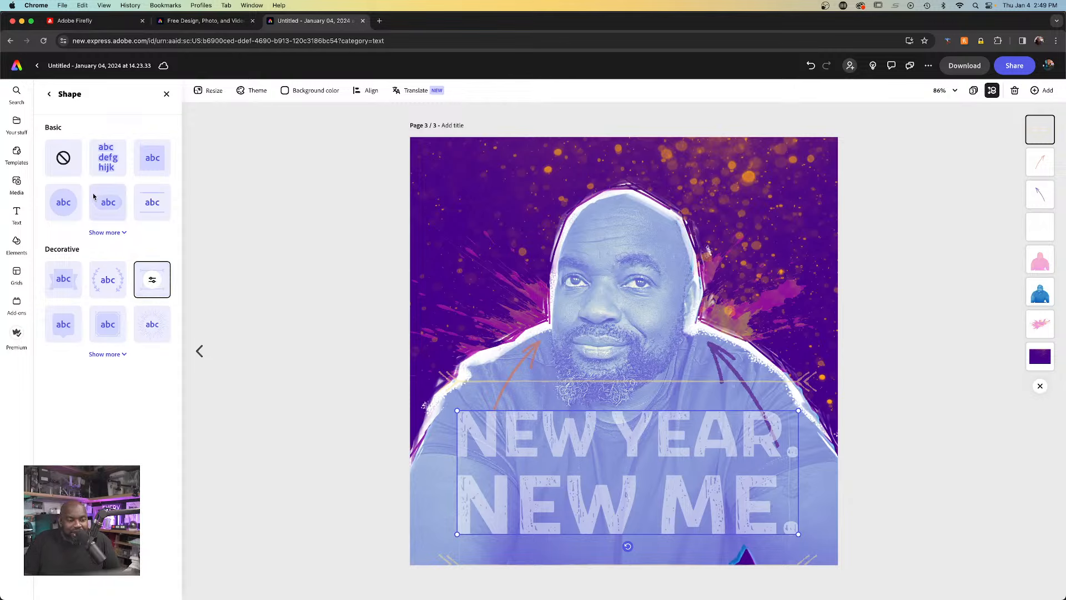
pyautogui.click(80, 205)
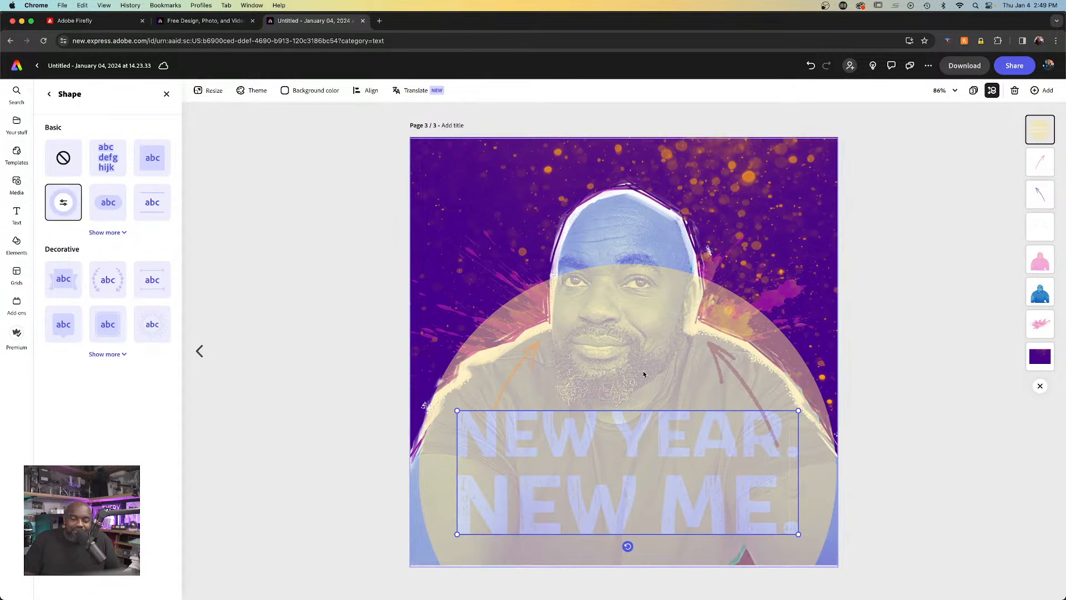
# - Nudge the white outline image slightly up and left, and the purple arrow slightly up and right, on the third page
pyautogui.click(908, 307)
pyautogui.click(650, 326)
pyautogui.moveTo(649, 326); pyautogui.dragTo(648, 324)
pyautogui.press('super+z')
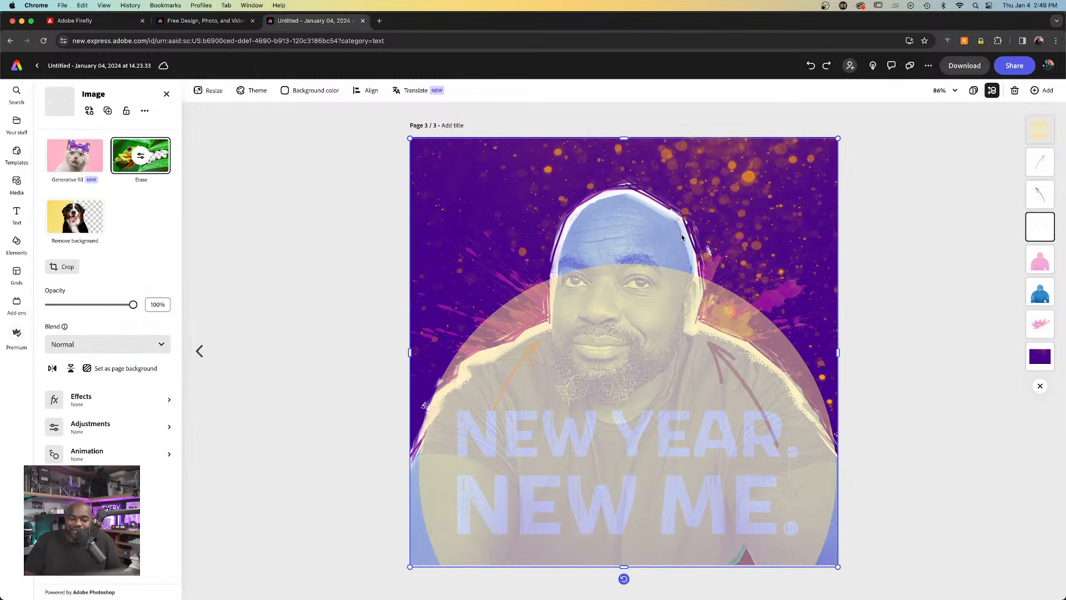
pyautogui.moveTo(682, 237); pyautogui.dragTo(674, 229)
pyautogui.click(1040, 131)
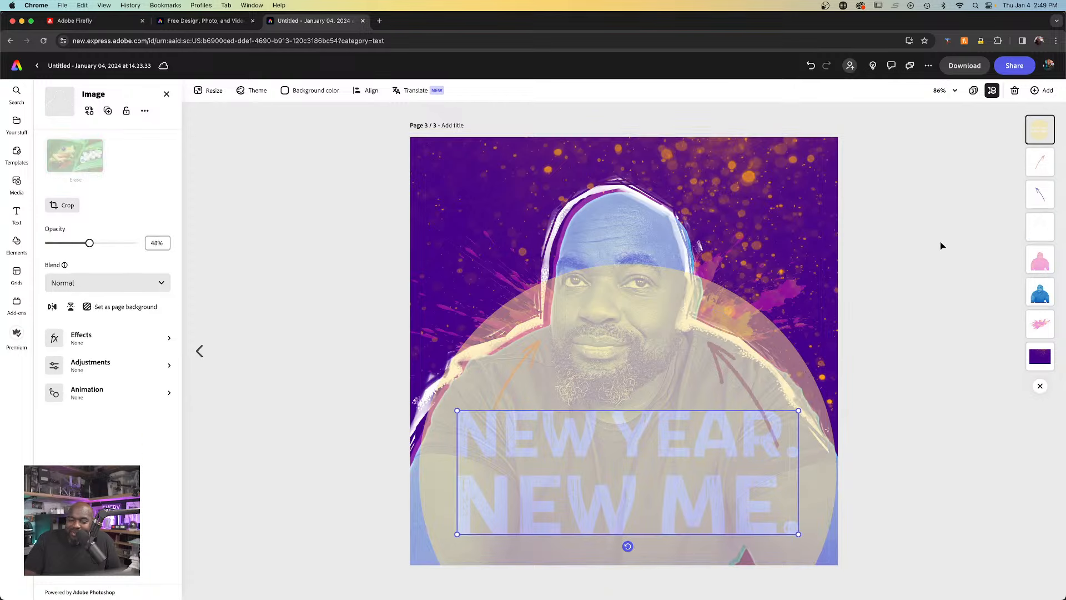
pyautogui.moveTo(740, 369)
pyautogui.mouseDown()
pyautogui.moveTo(762, 356)
pyautogui.moveTo(745, 360)
pyautogui.mouseUp()
pyautogui.click(736, 292)
pyautogui.moveTo(736, 292); pyautogui.dragTo(740, 292)
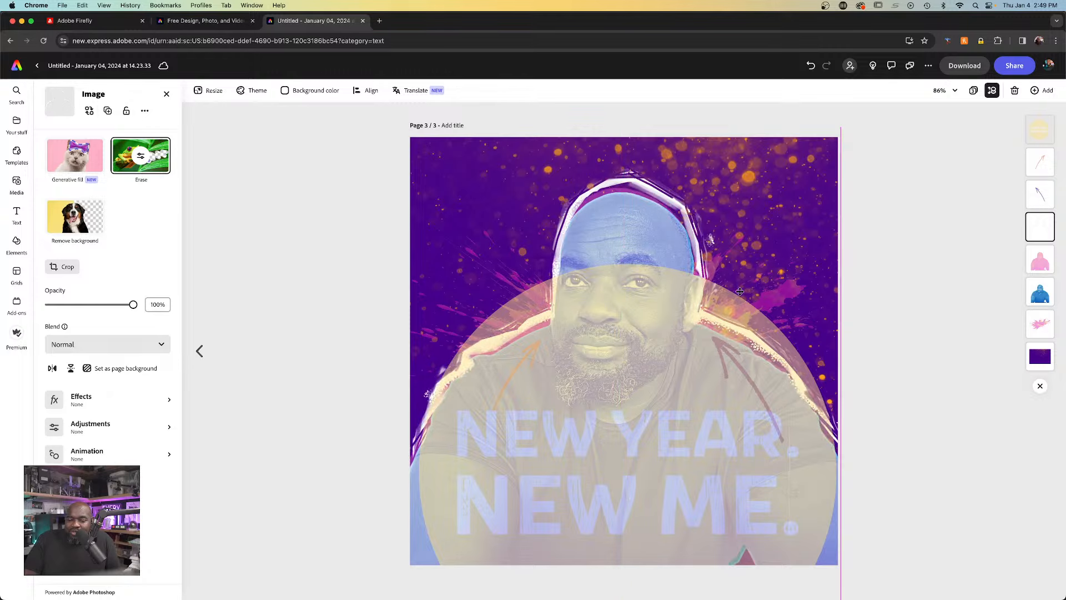
pyautogui.press('super+z')
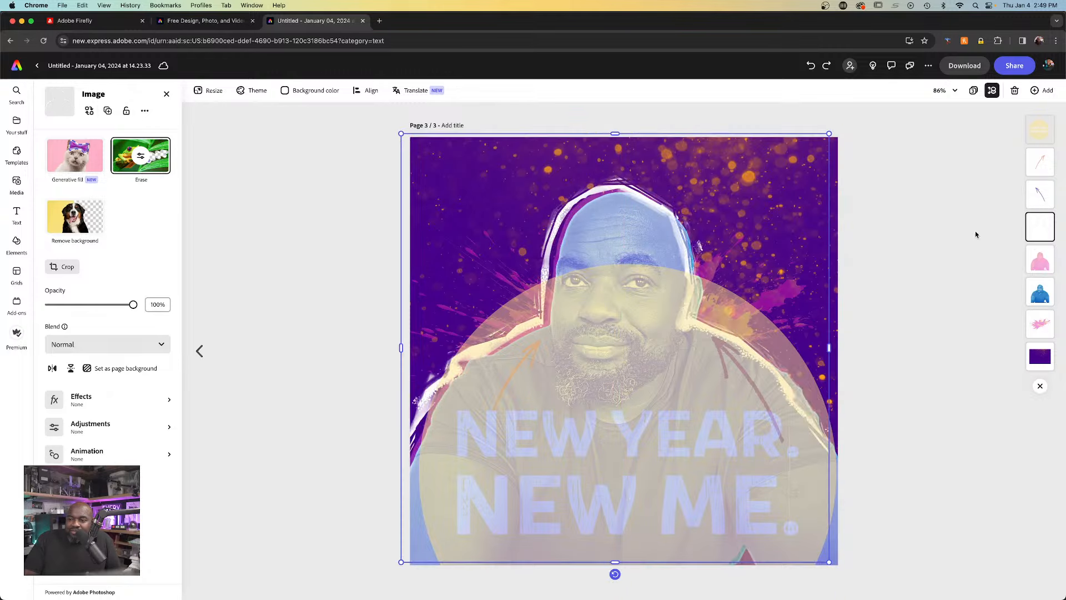
# - Move the third page's headline with its circle shape slightly up and right, and review all pages in the overview
pyautogui.click(1040, 130)
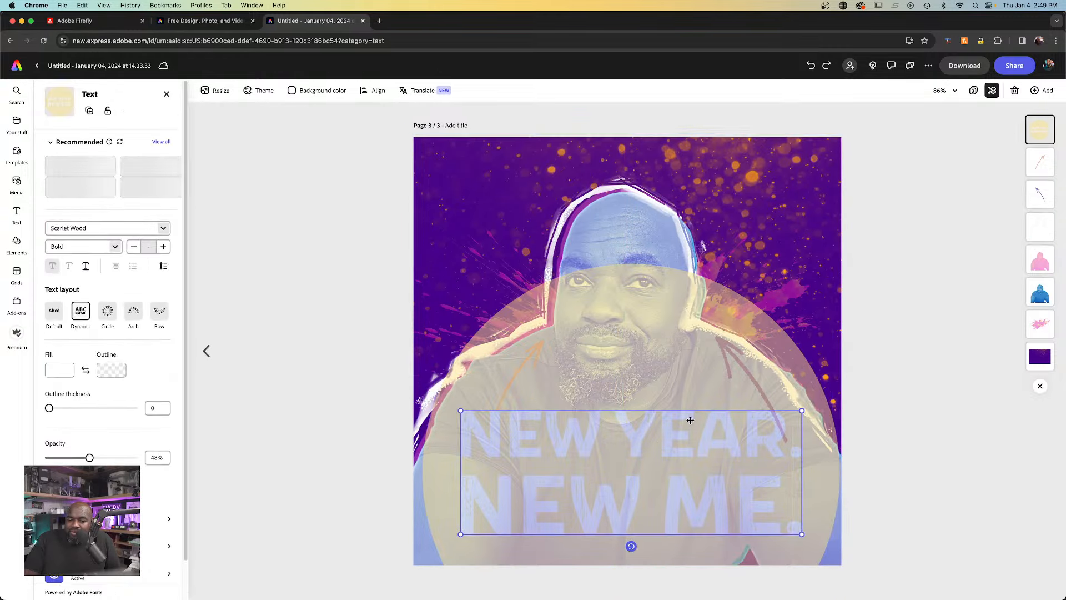
pyautogui.moveTo(675, 435); pyautogui.dragTo(688, 431)
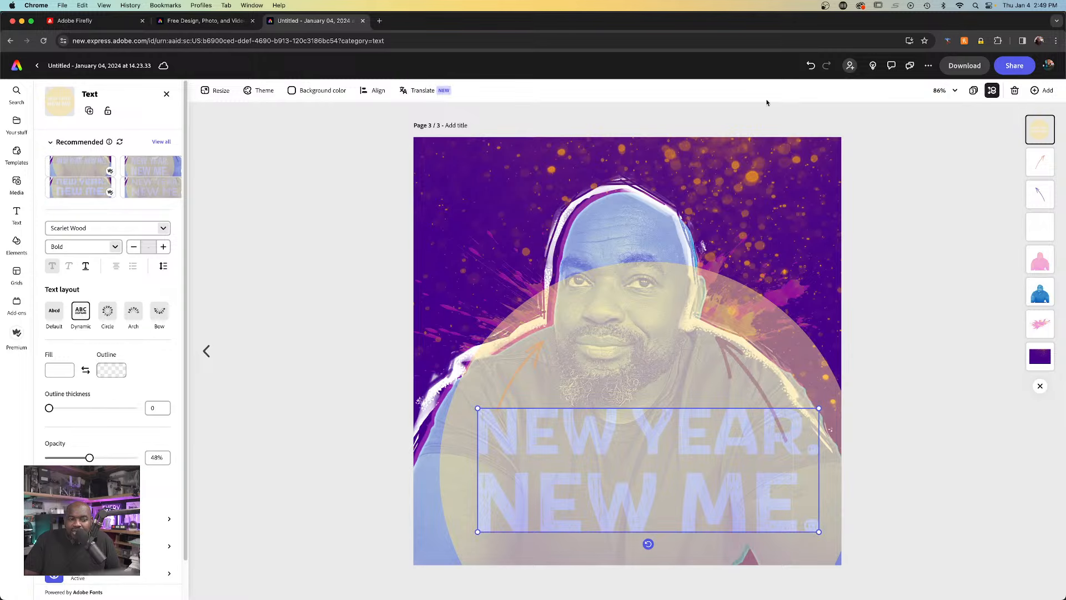
pyautogui.click(975, 92)
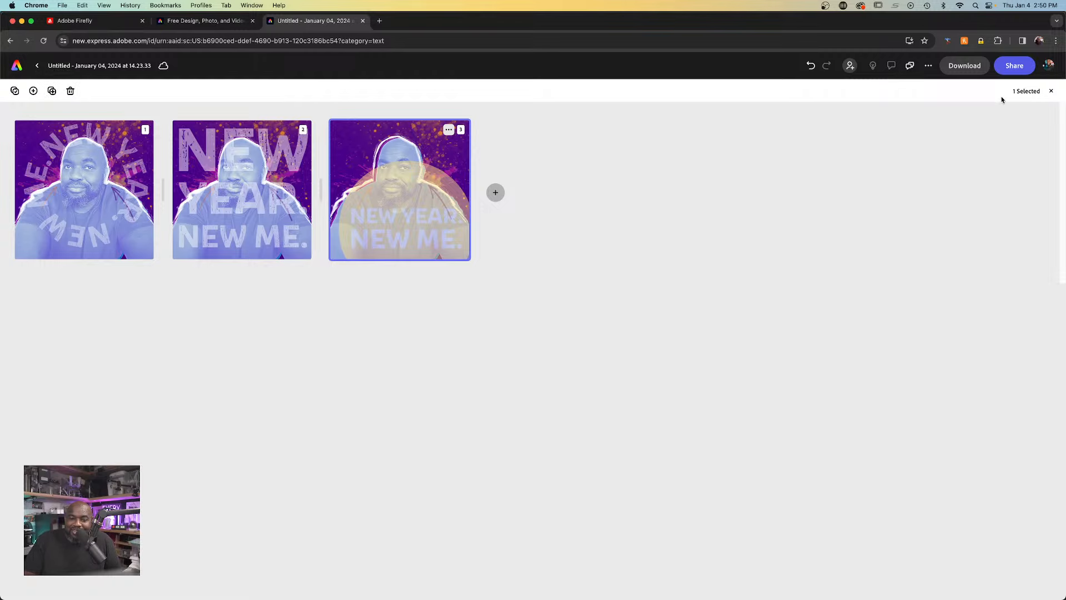
pyautogui.click(522, 171)
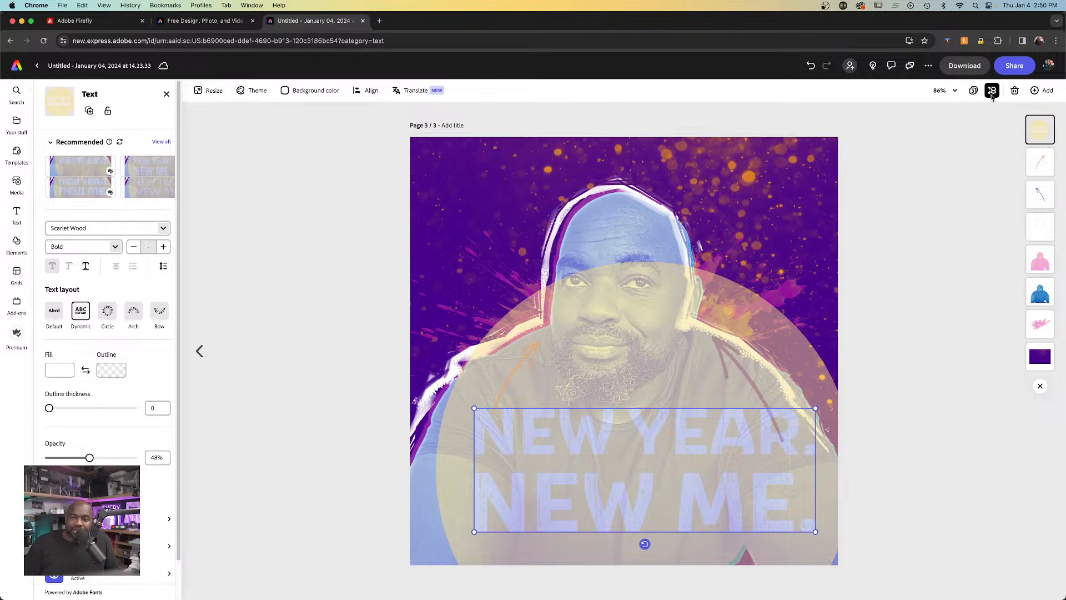
# - Open the second page, change its headline to the Arch text layout, and place it over the top of the head
pyautogui.click(973, 91)
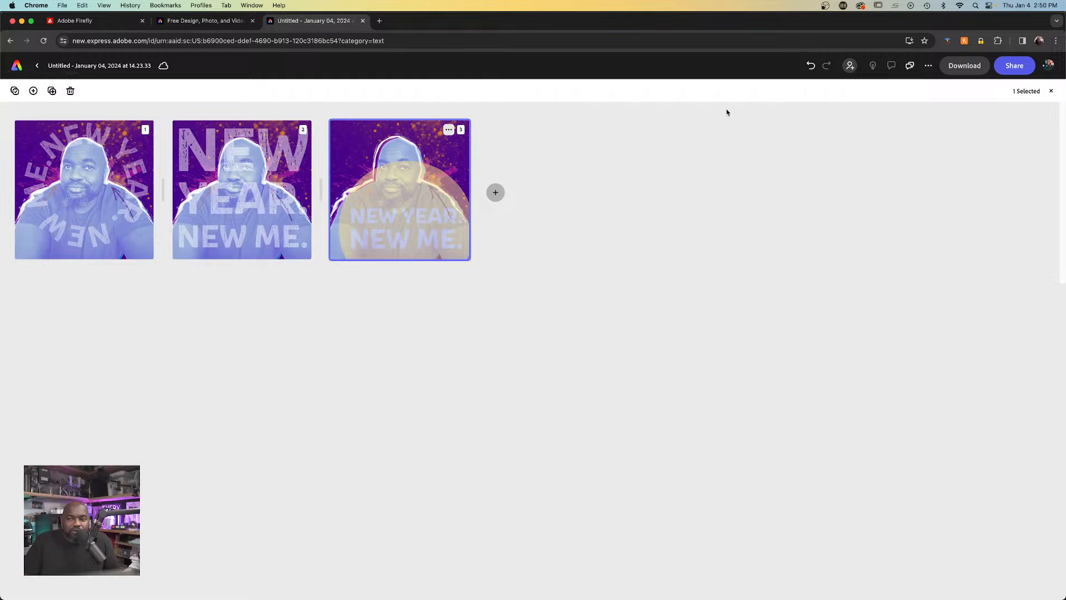
pyautogui.doubleClick(266, 196)
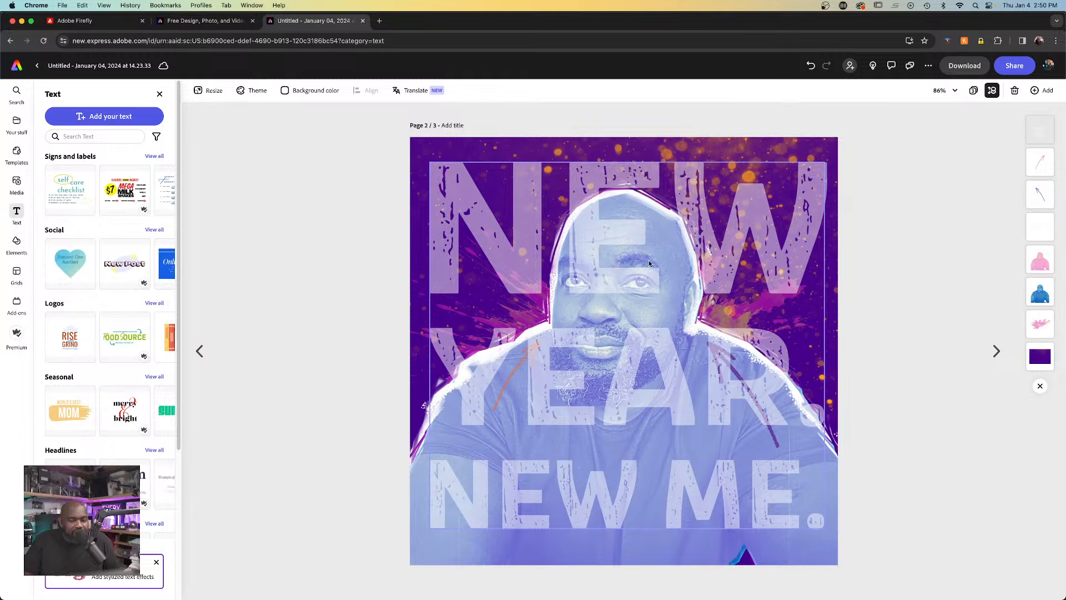
pyautogui.click(523, 247)
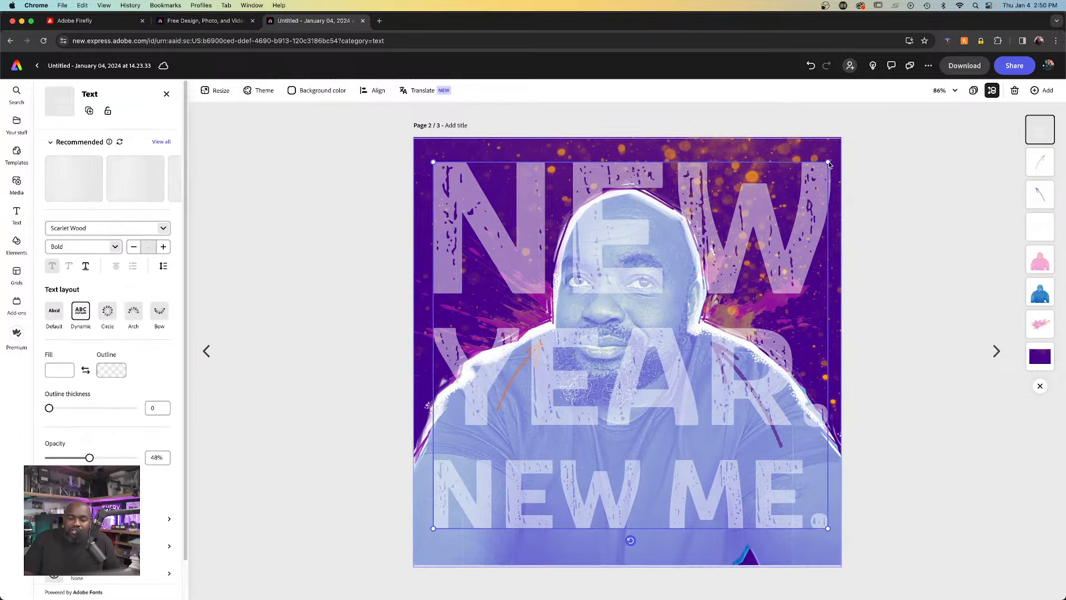
pyautogui.moveTo(745, 304); pyautogui.dragTo(682, 304)
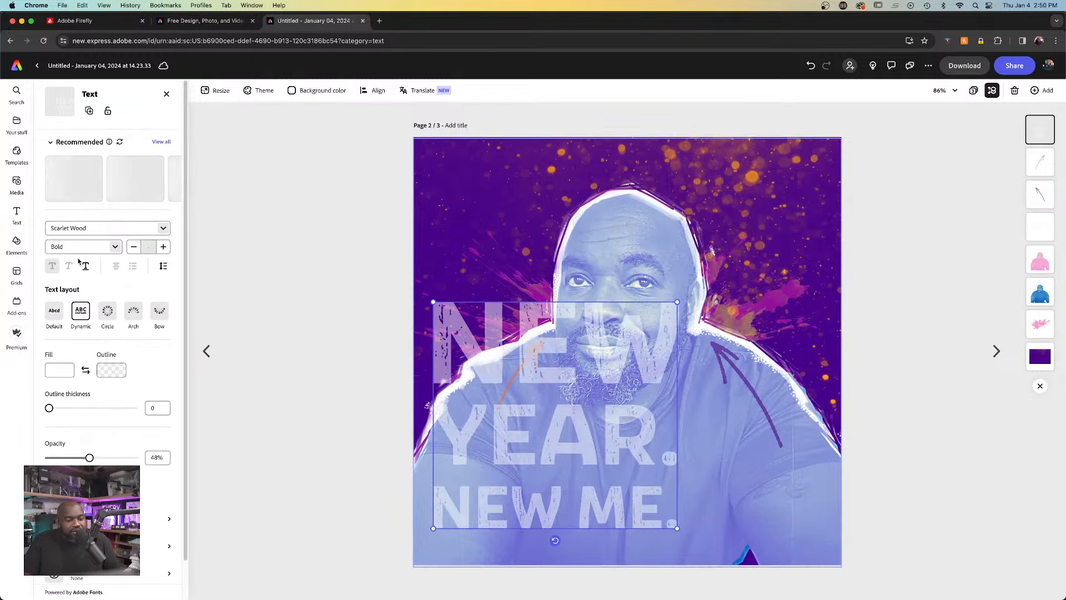
pyautogui.click(134, 311)
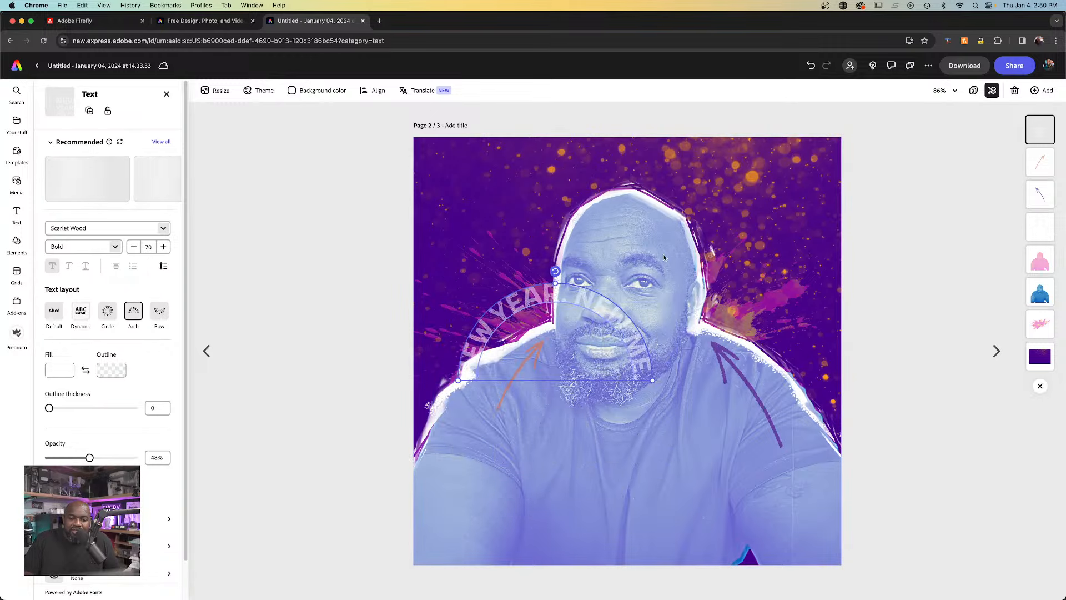
pyautogui.moveTo(636, 357); pyautogui.dragTo(705, 230)
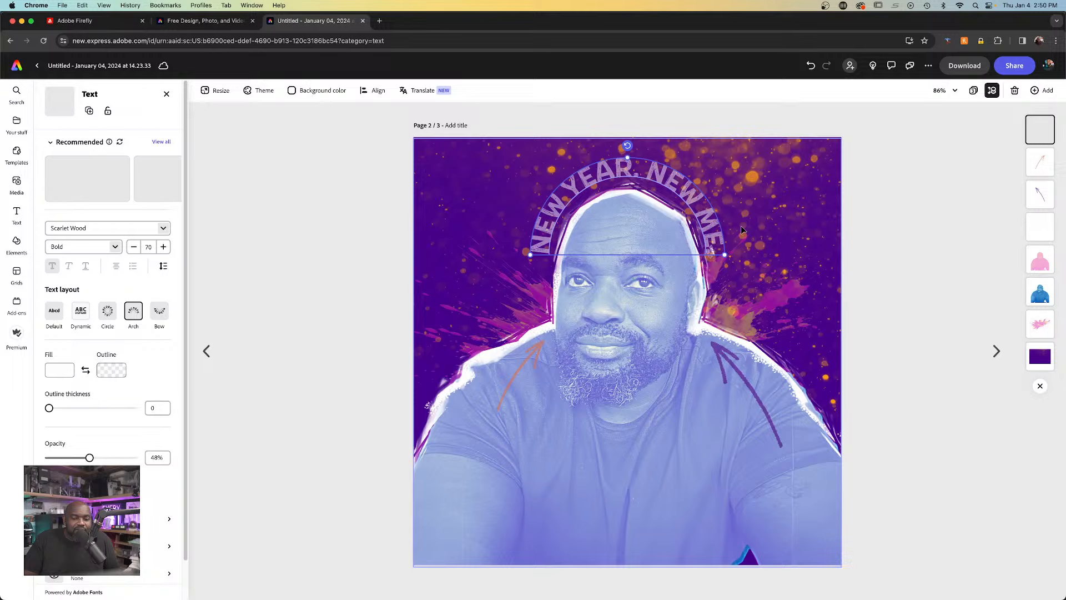
# - Compare the third page with the second, and examine the brush design assets for suitable decoration
pyautogui.click(997, 351)
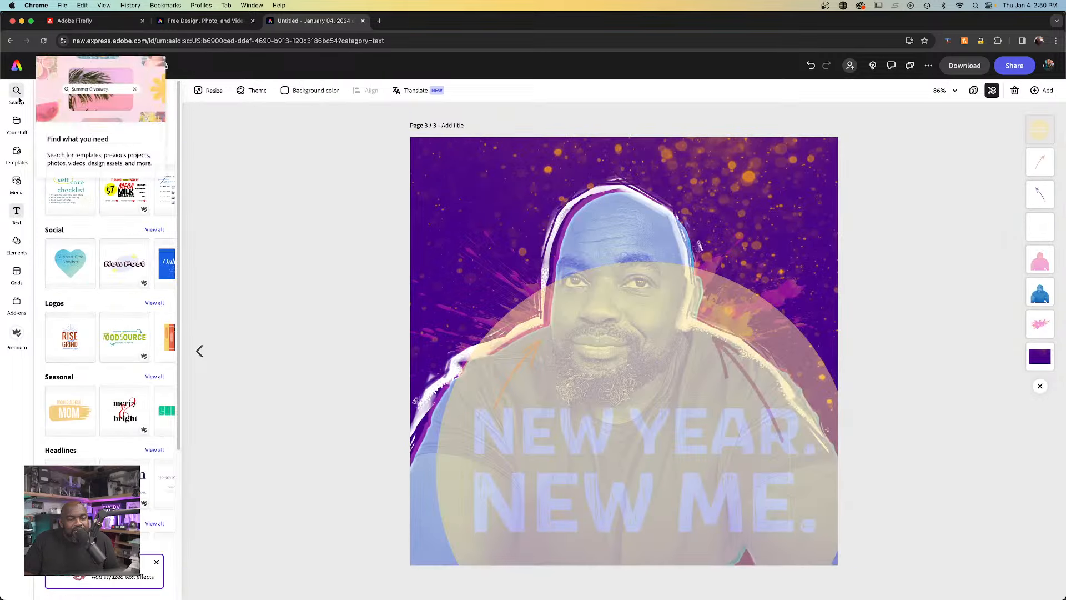
pyautogui.click(201, 352)
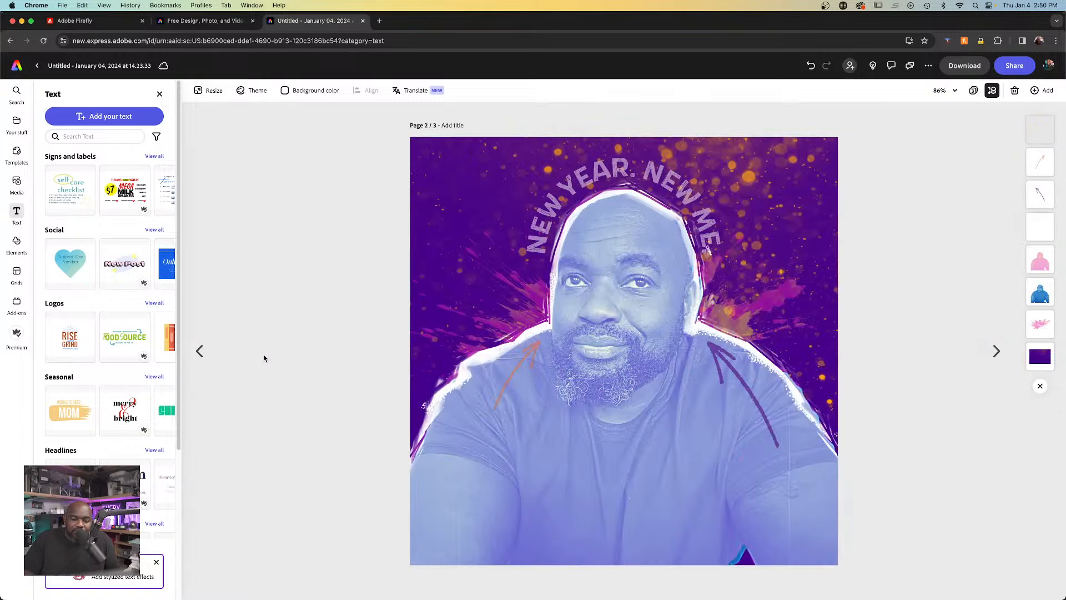
pyautogui.click(593, 179)
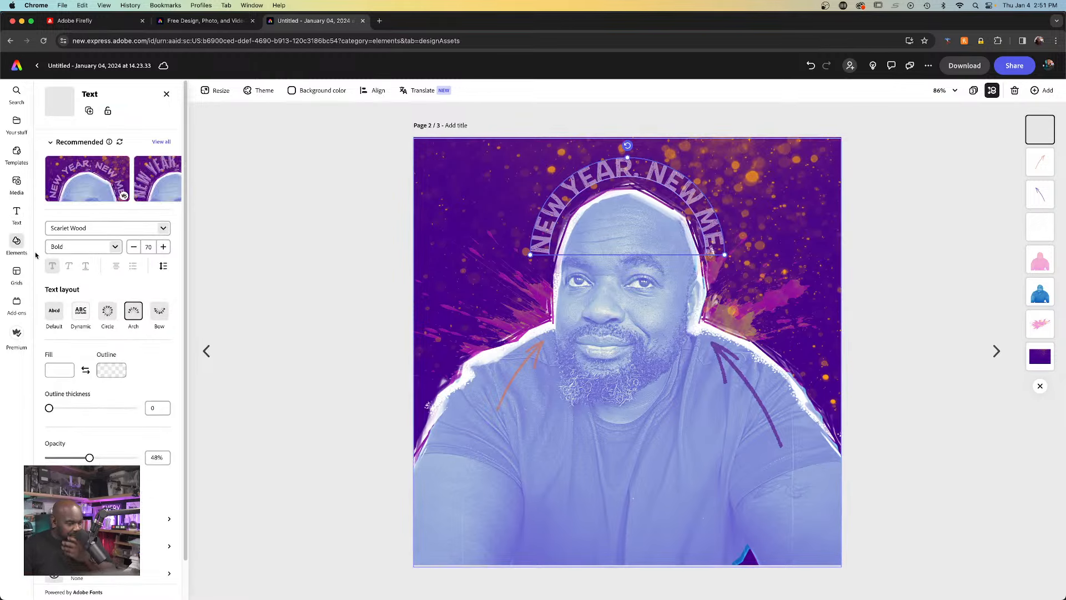
pyautogui.click(21, 242)
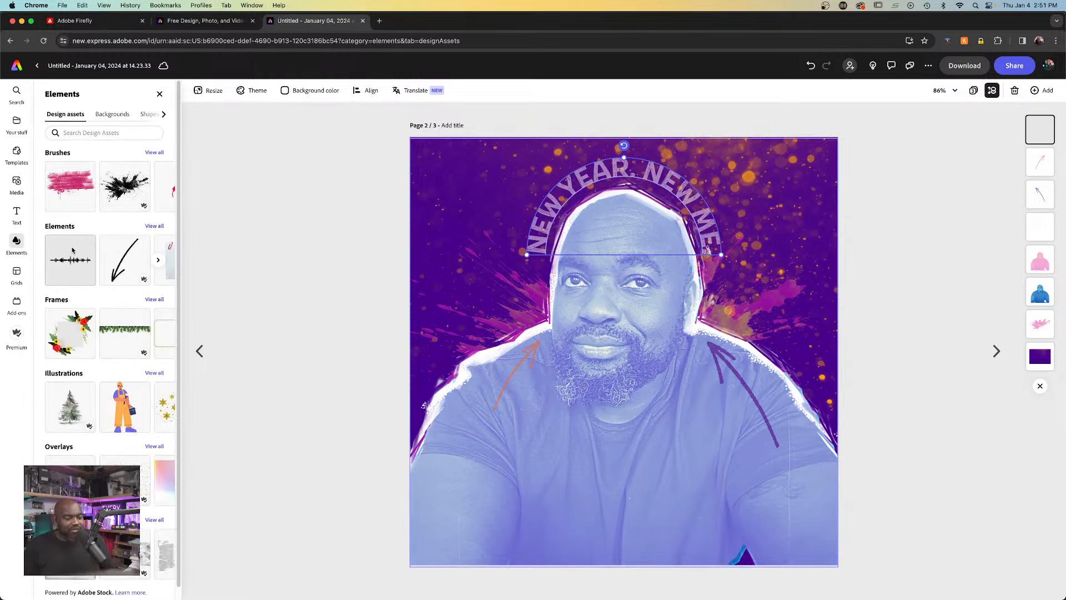
pyautogui.scroll(-1, 121, 319)
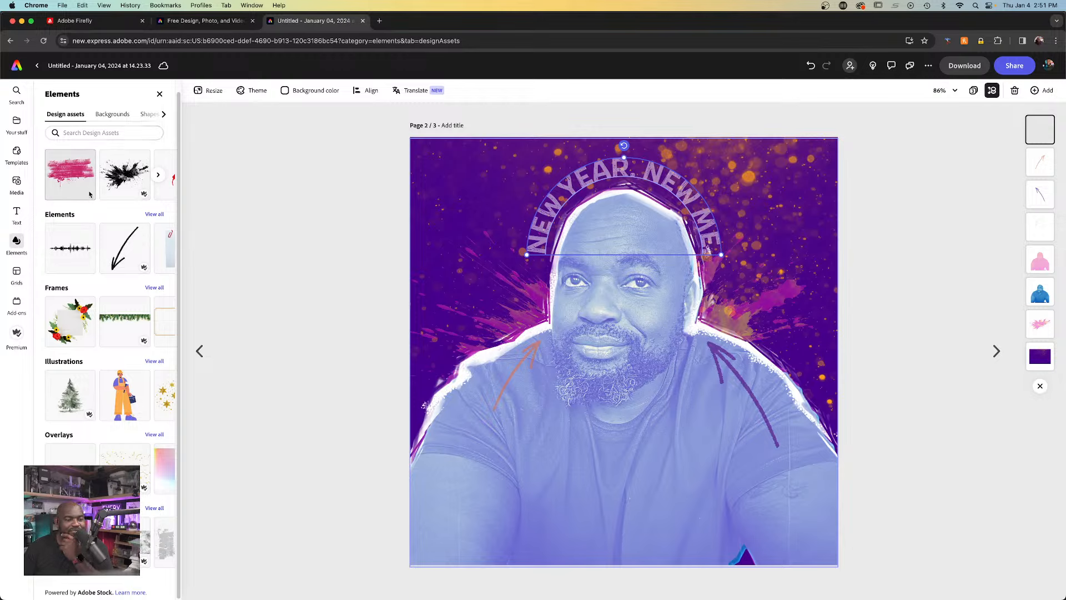
pyautogui.click(159, 176)
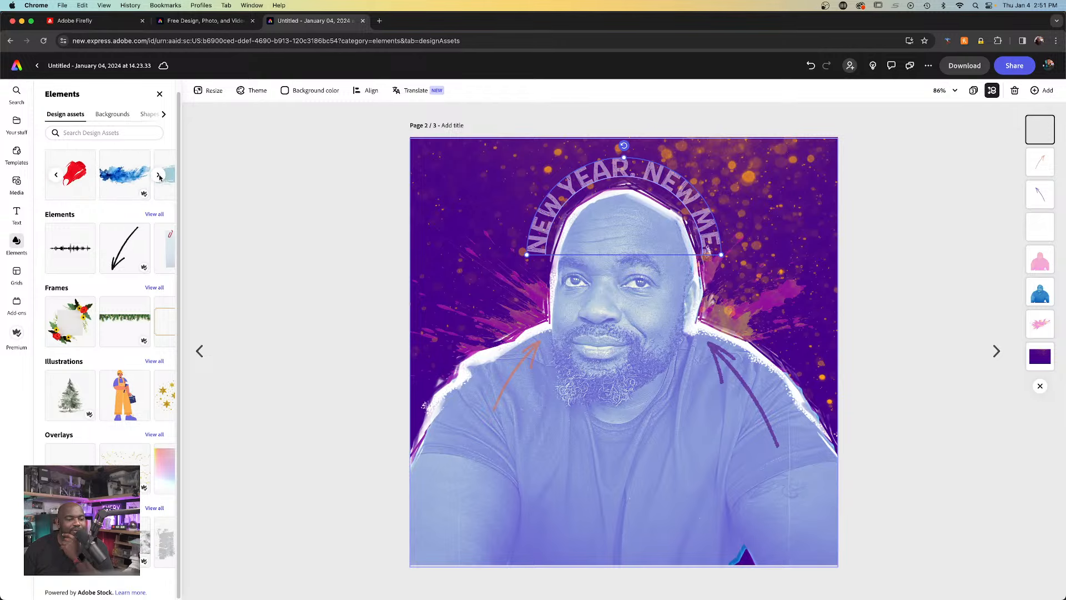
pyautogui.click(159, 176)
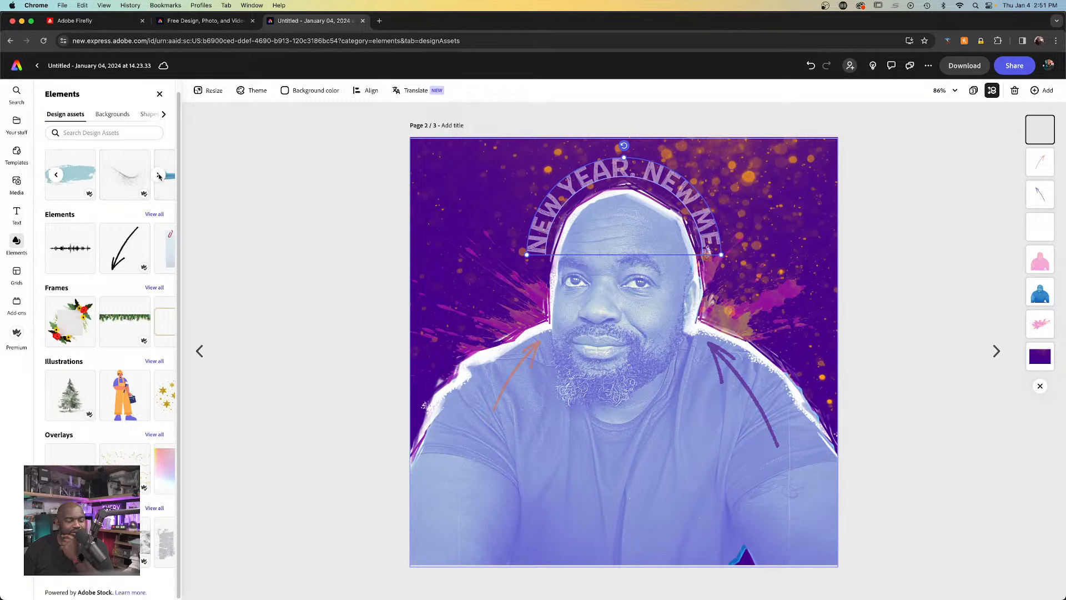
pyautogui.click(159, 176)
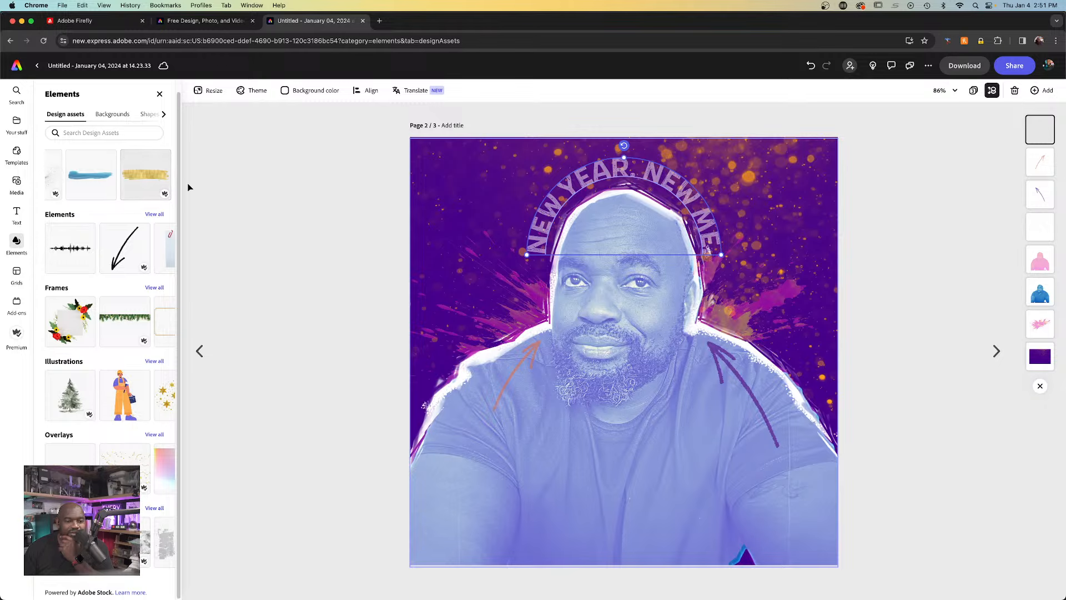
pyautogui.click(293, 178)
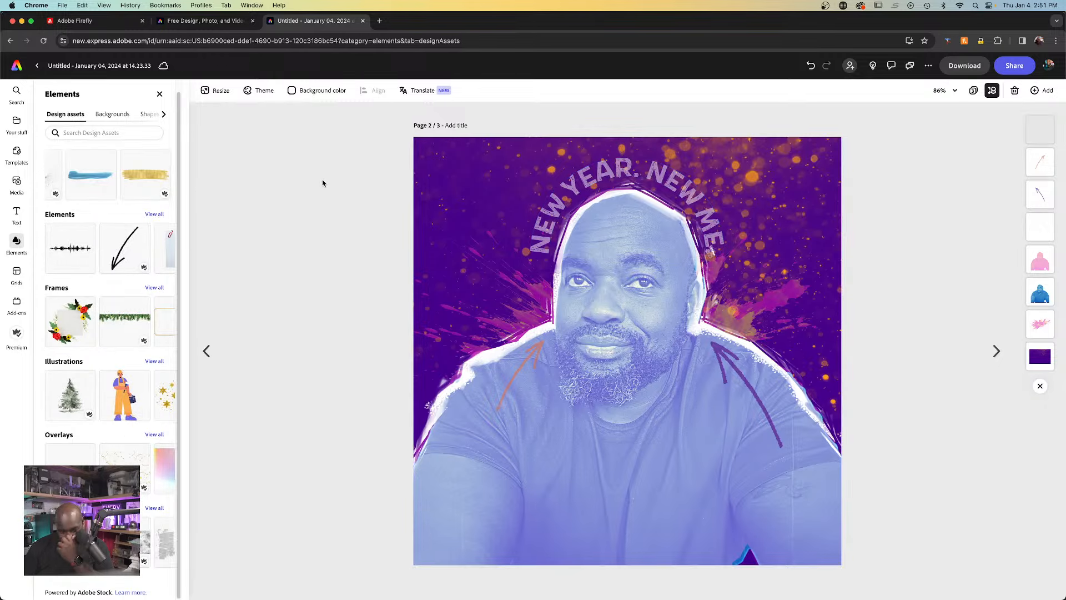
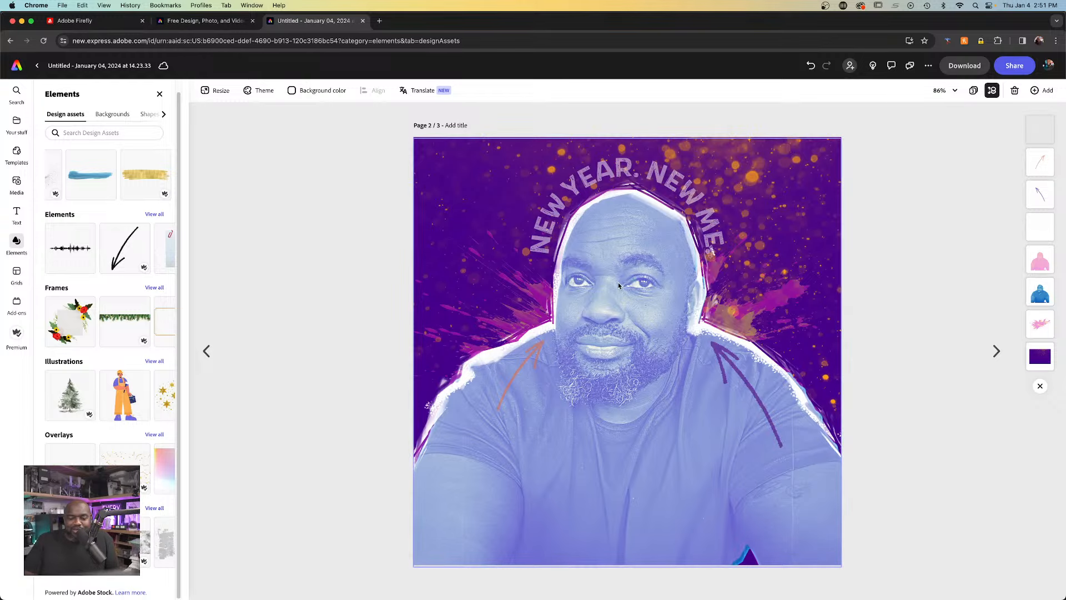
pyautogui.click(632, 421)
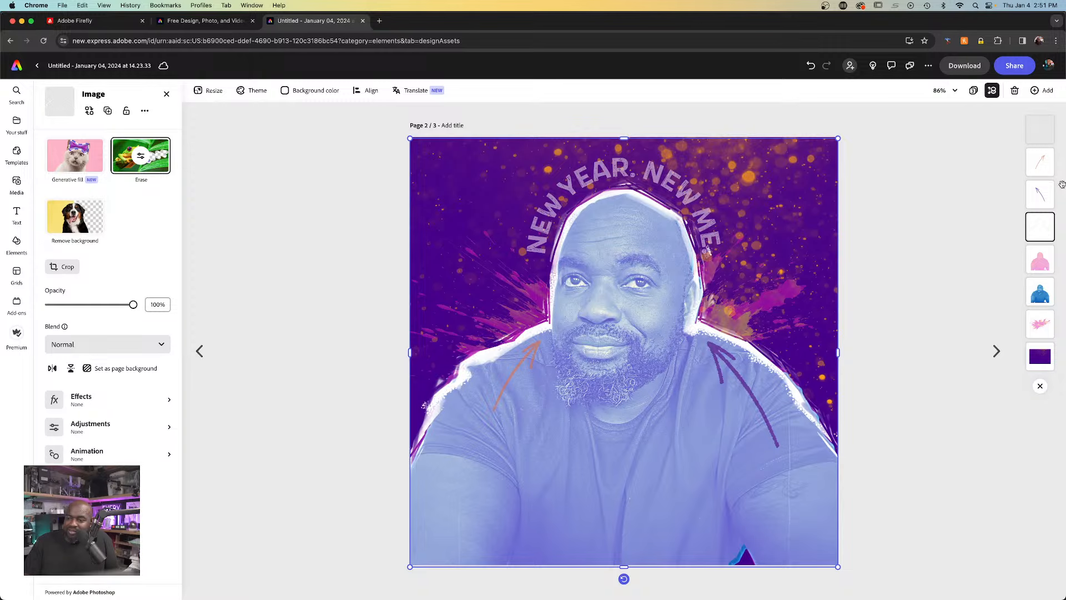
pyautogui.click(1045, 294)
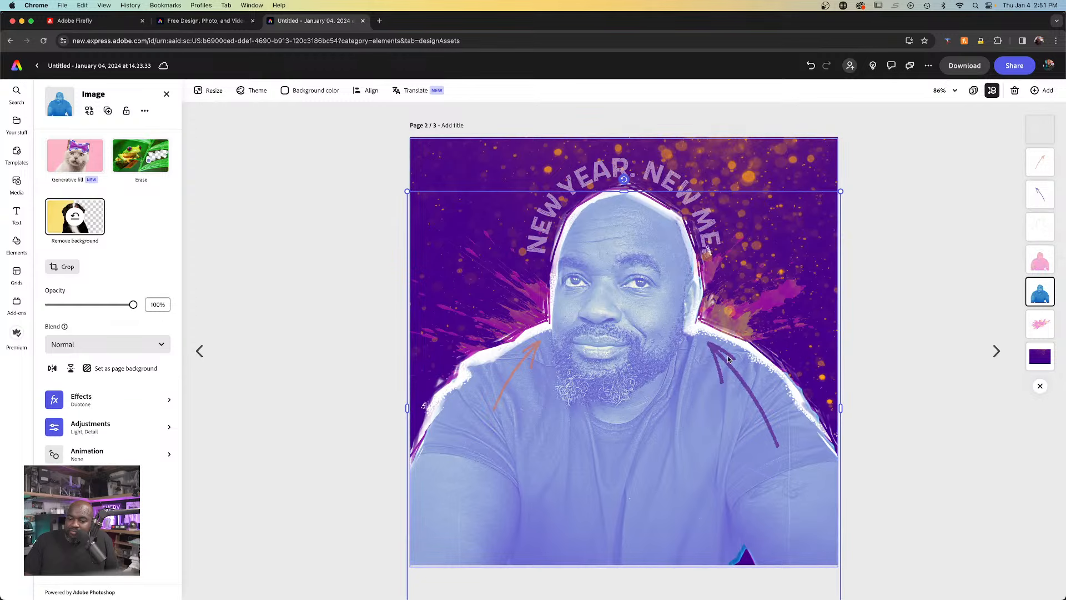
pyautogui.moveTo(904, 490); pyautogui.dragTo(810, 407)
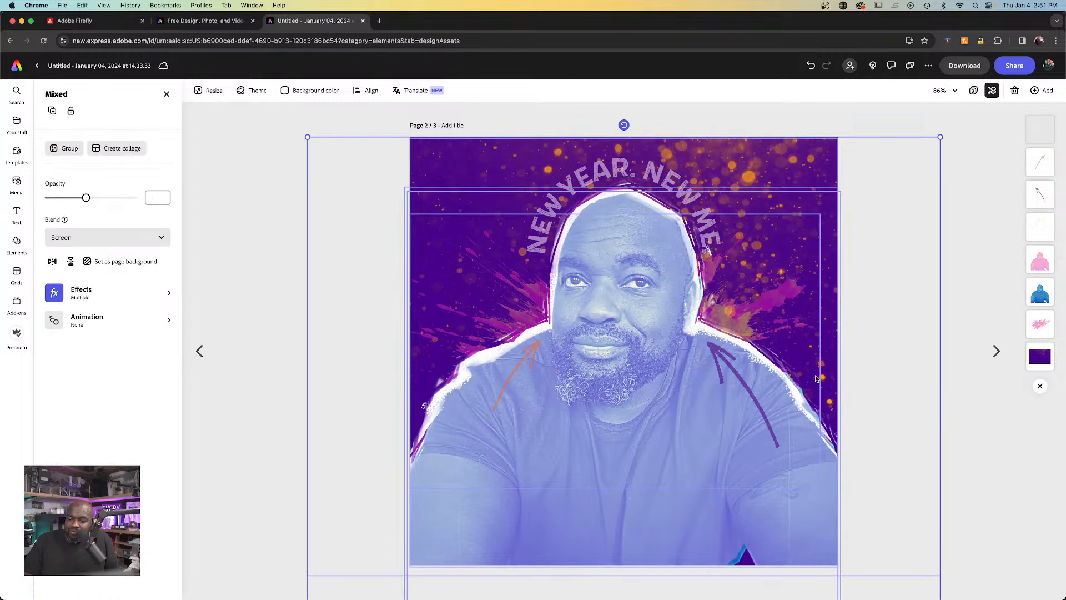
pyautogui.click(993, 244)
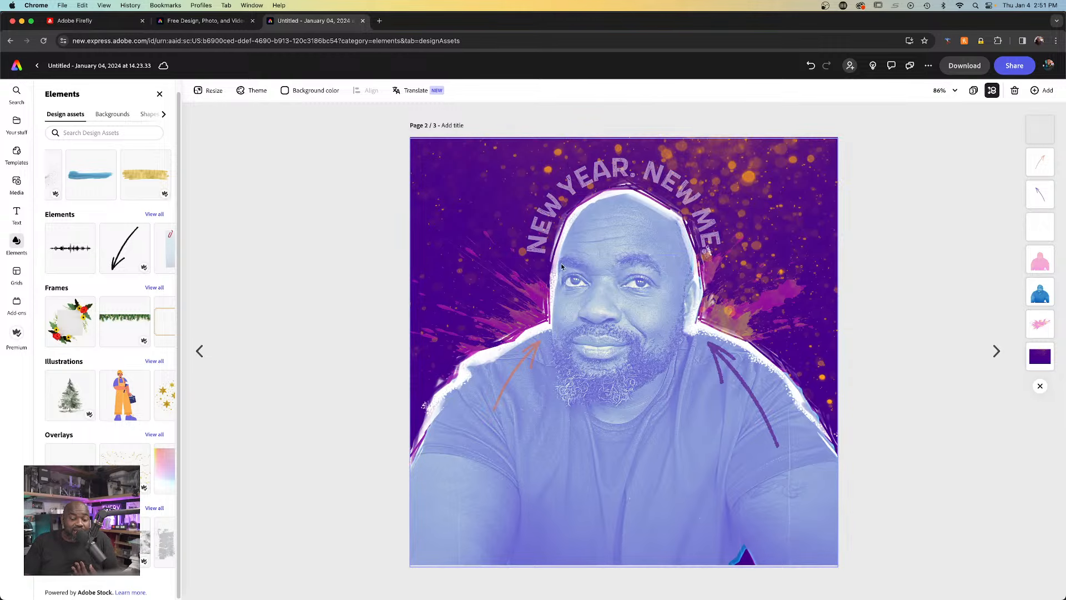
# - Nudge the orange arrow slightly up and right on the second page
pyautogui.click(540, 346)
pyautogui.moveTo(539, 344); pyautogui.dragTo(545, 336)
pyautogui.click(294, 308)
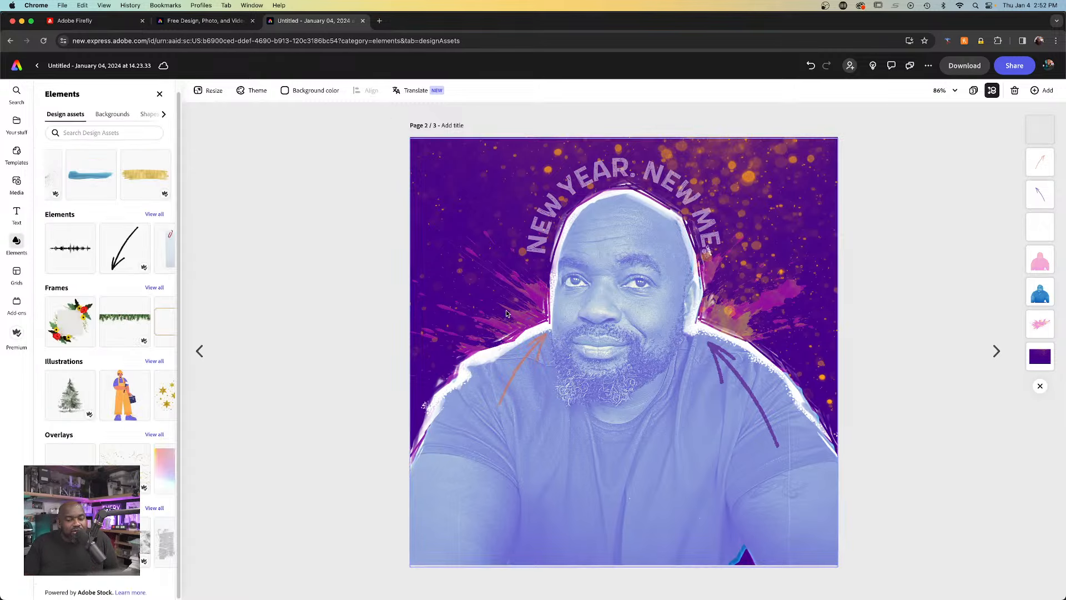
pyautogui.click(627, 306)
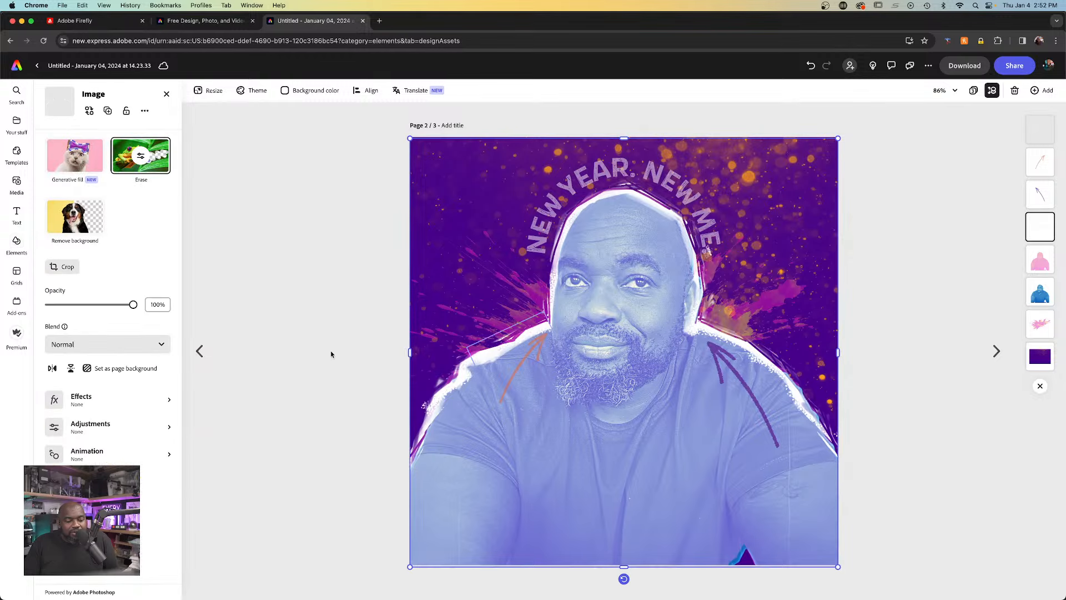
# - Apply the Spin entrance animation to the second page's arched "NEW YEAR. NEW ME." headline
pyautogui.click(586, 180)
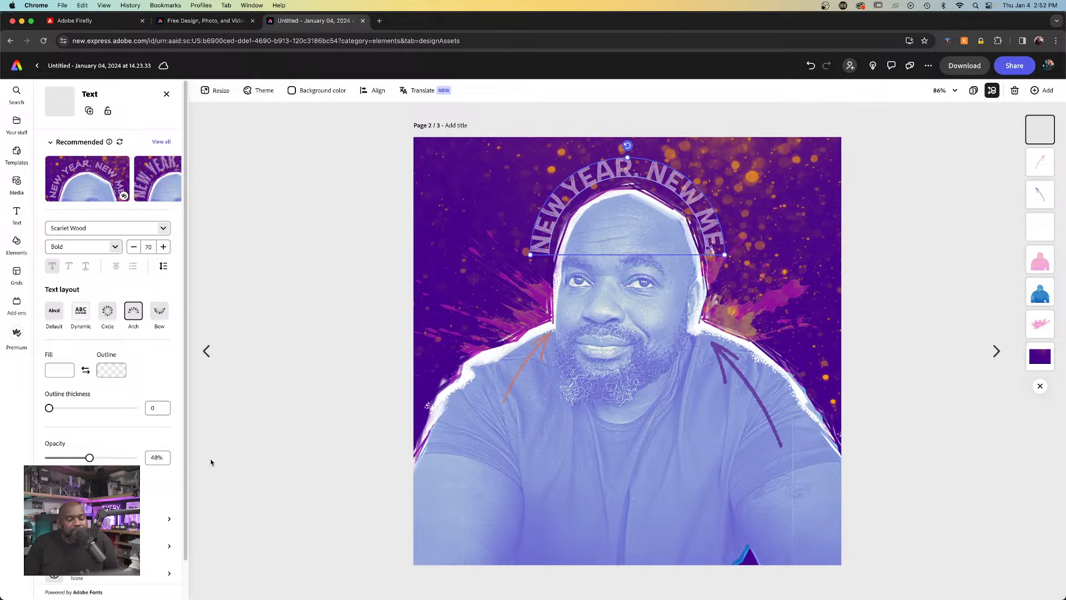
pyautogui.scroll(-2, 84, 581)
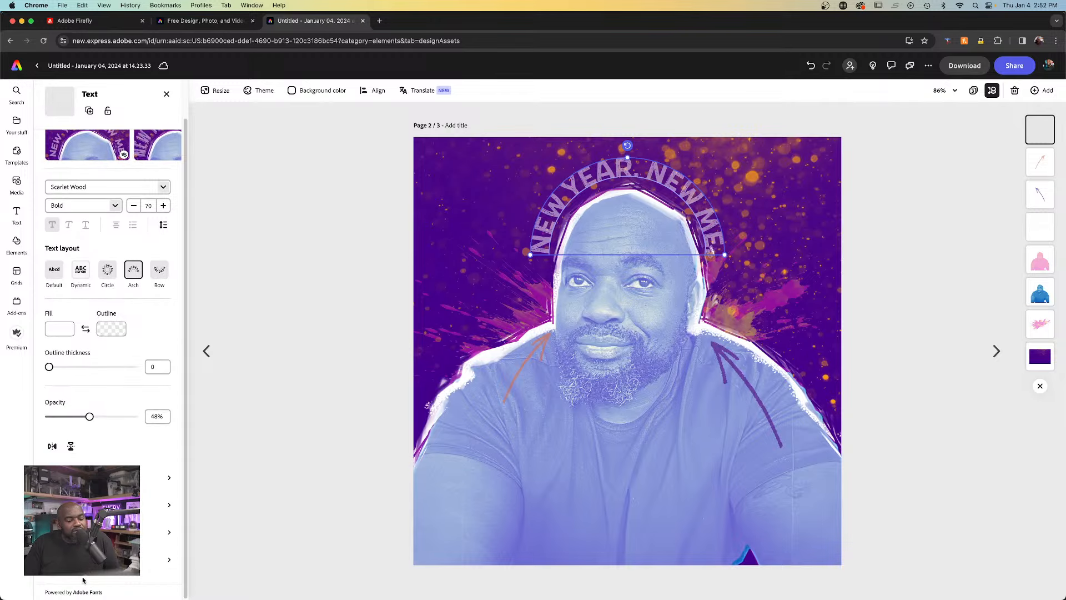
pyautogui.click(84, 559)
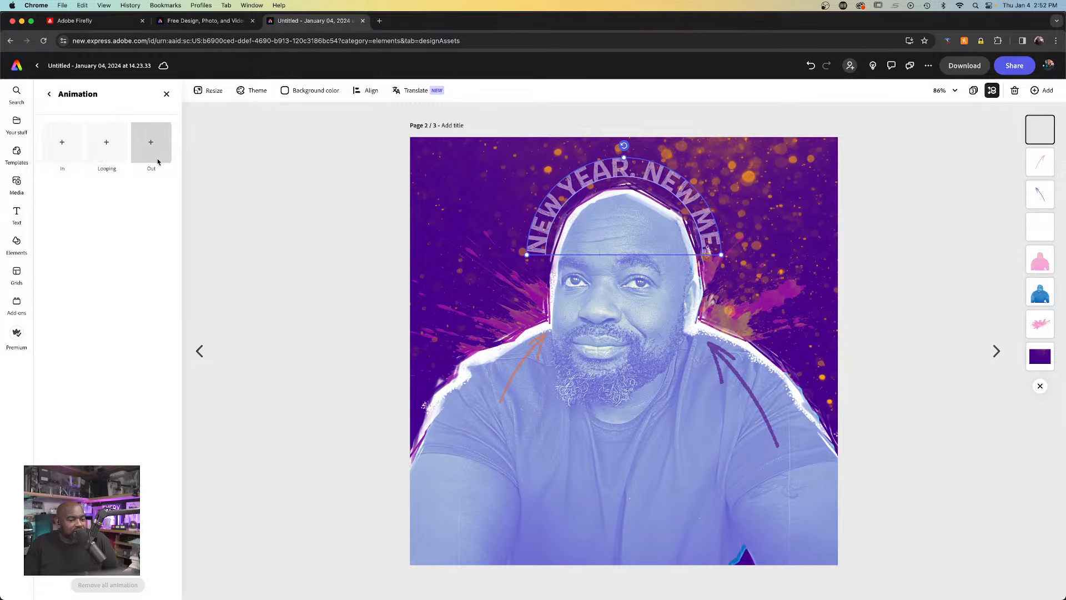
pyautogui.click(66, 146)
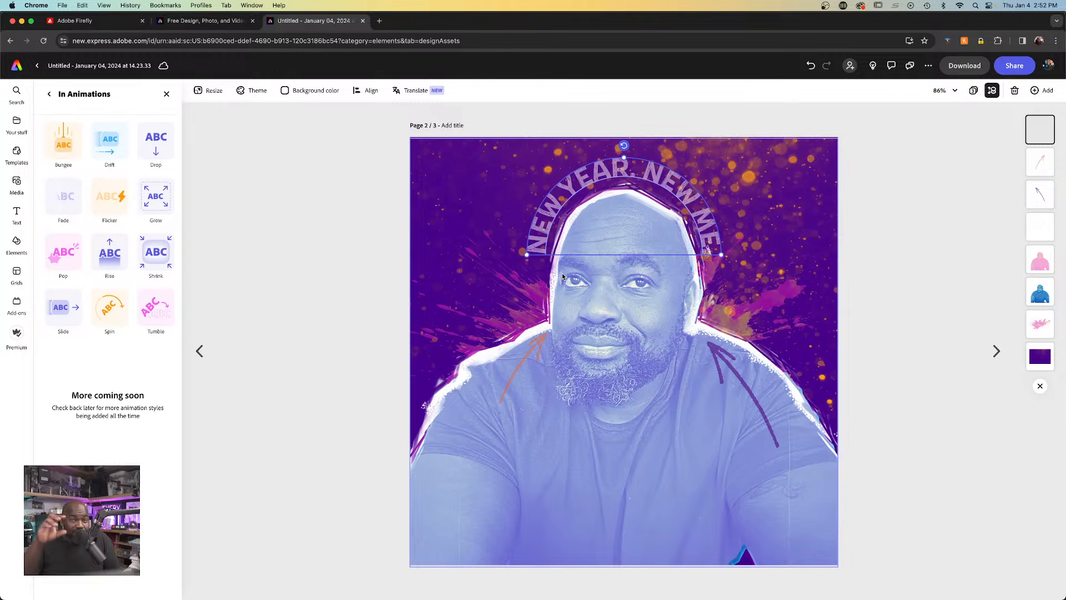
pyautogui.click(48, 95)
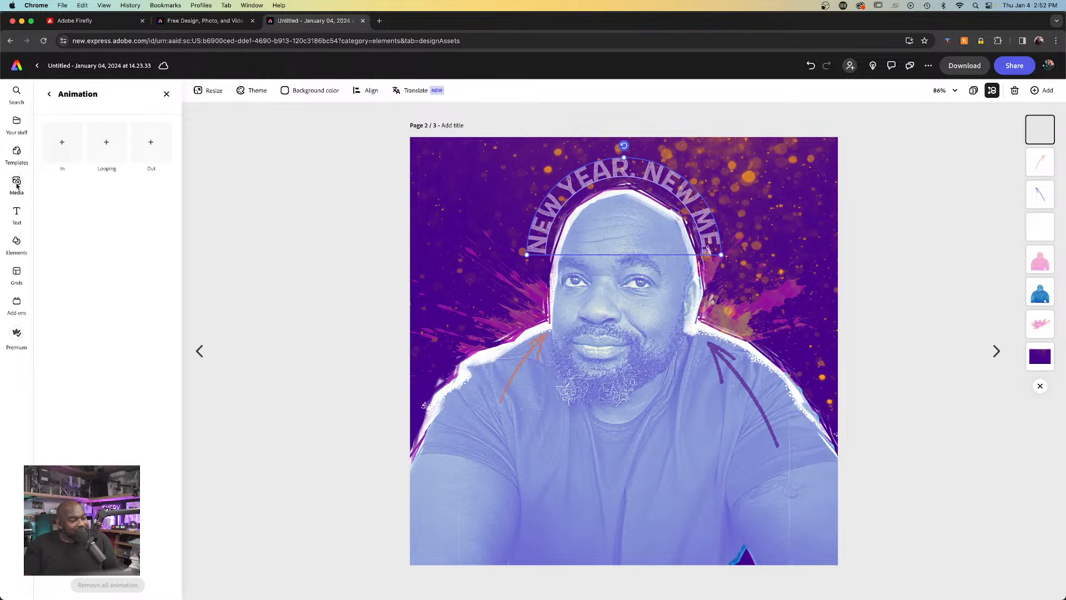
pyautogui.click(69, 145)
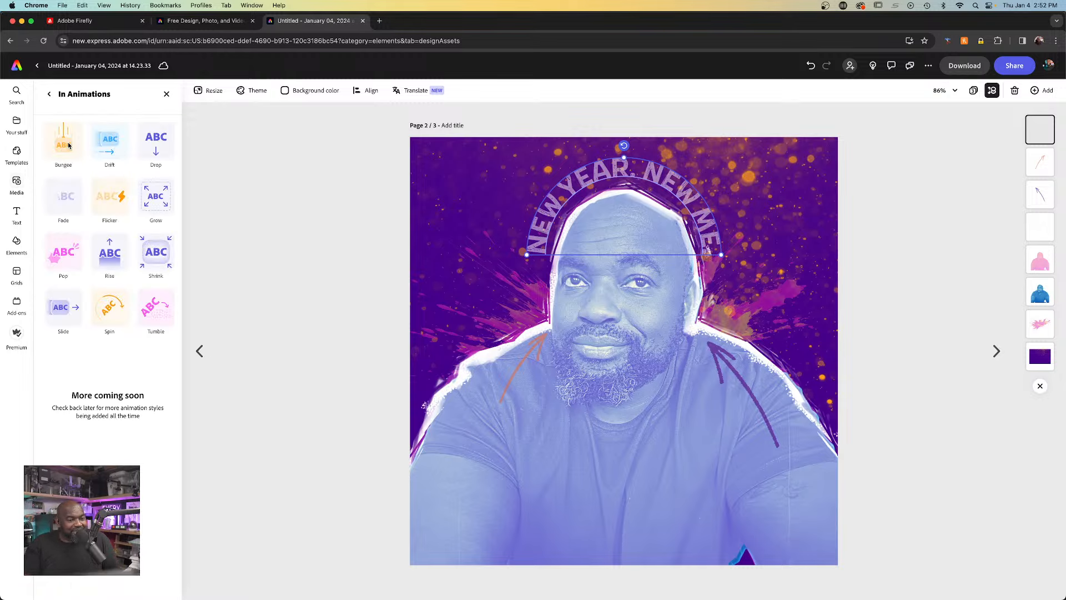
pyautogui.click(125, 305)
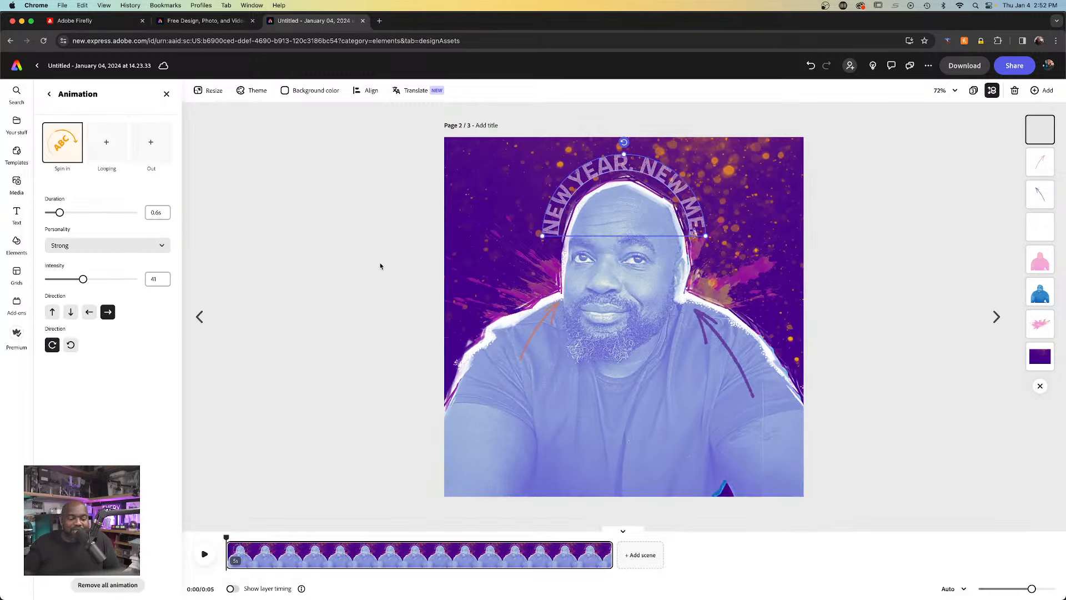
# - Set the headline's Spin in animation to a 1.05 s duration, rightward direction and Loud personality, trying the upward direction and Smooth personality first
pyautogui.click(57, 316)
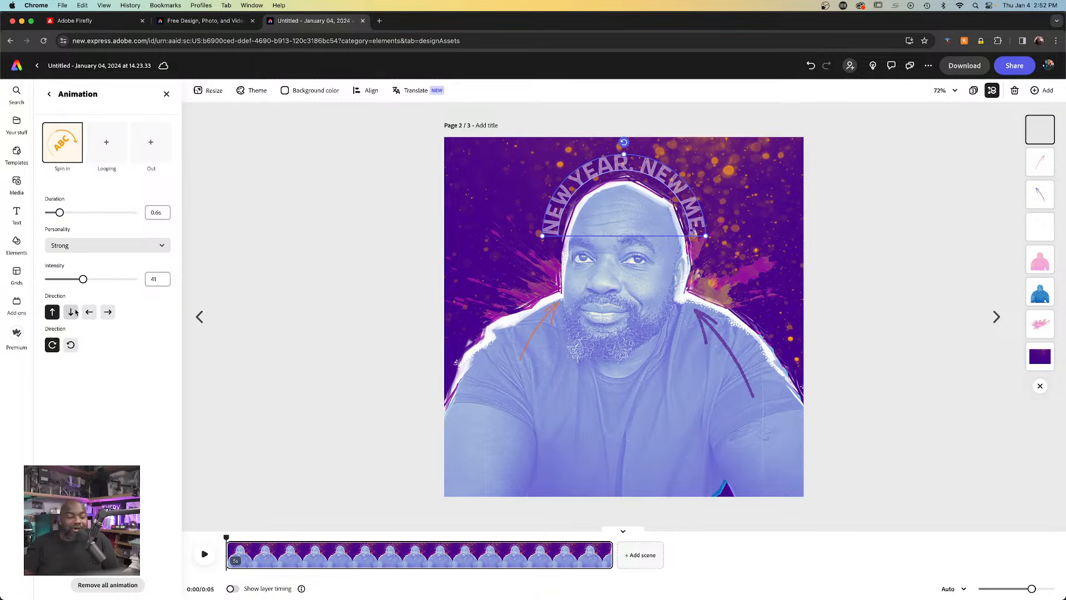
pyautogui.click(108, 313)
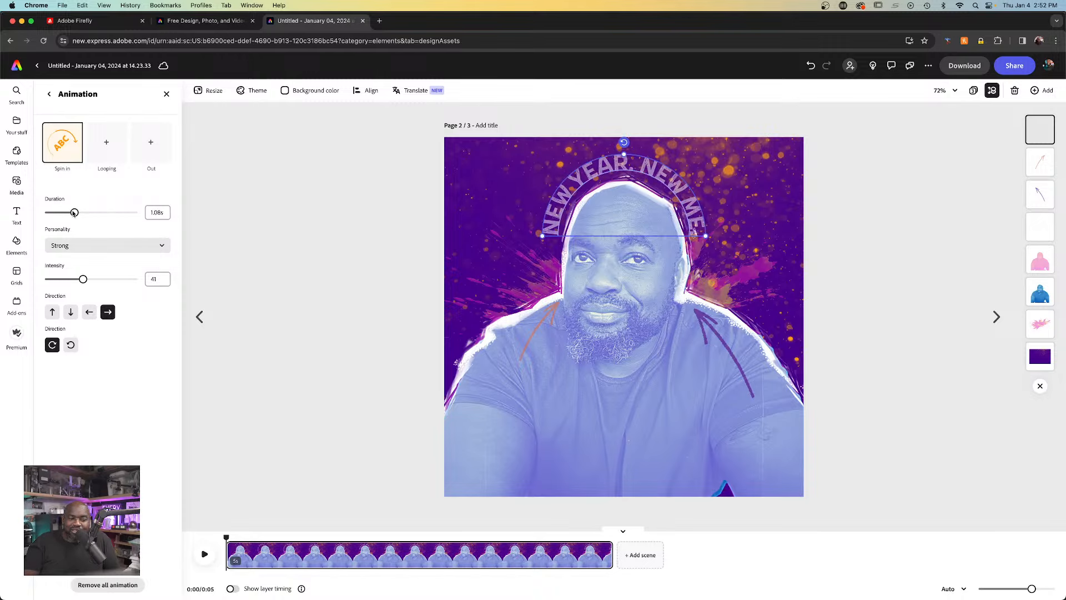
pyautogui.moveTo(73, 213); pyautogui.dragTo(73, 213)
pyautogui.click(84, 245)
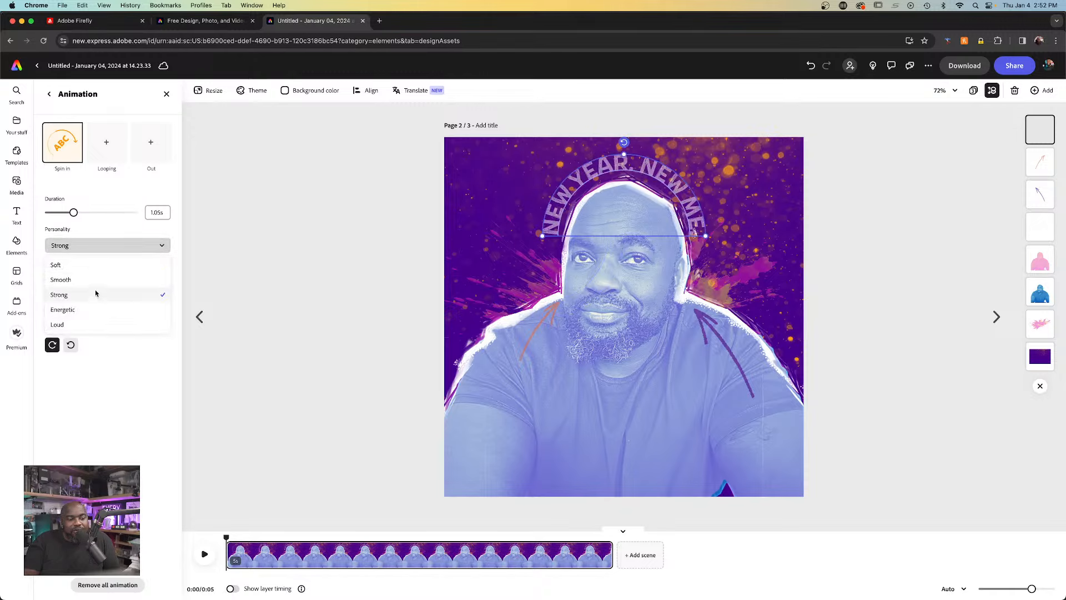
pyautogui.click(103, 281)
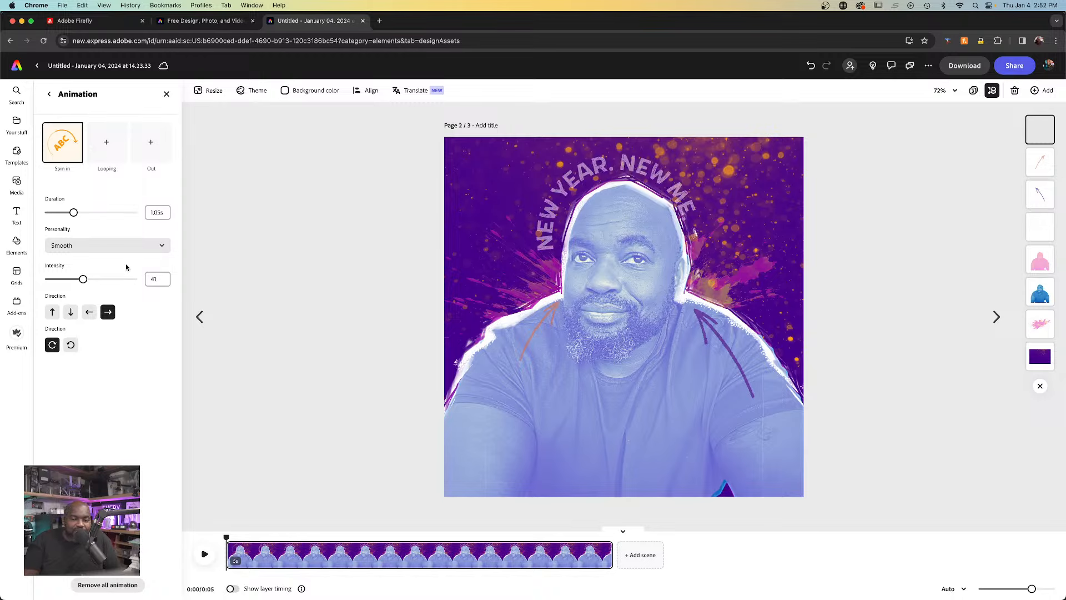
pyautogui.click(125, 247)
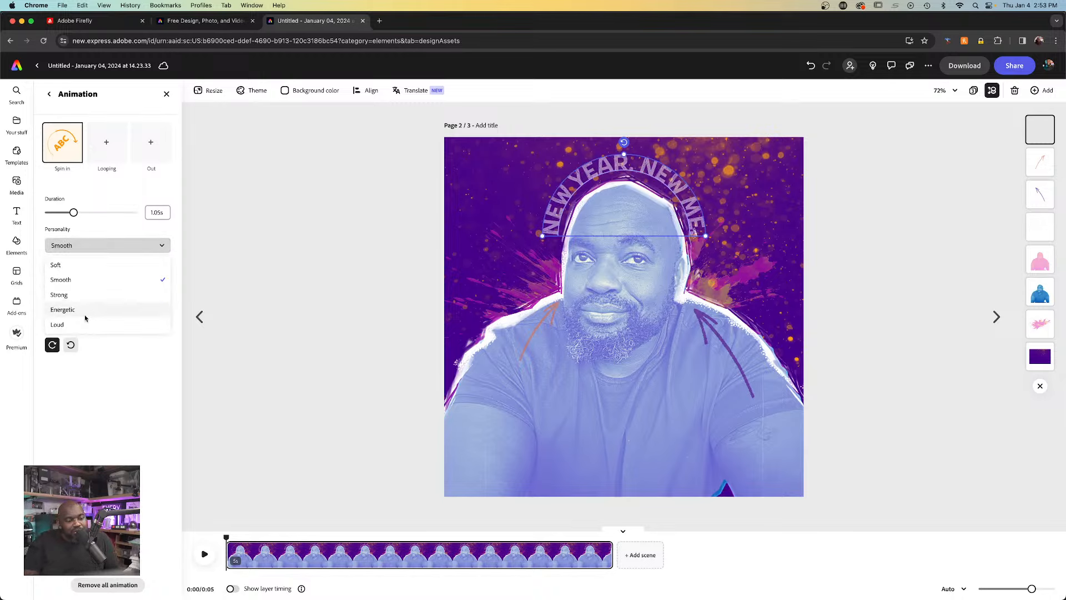
pyautogui.click(85, 326)
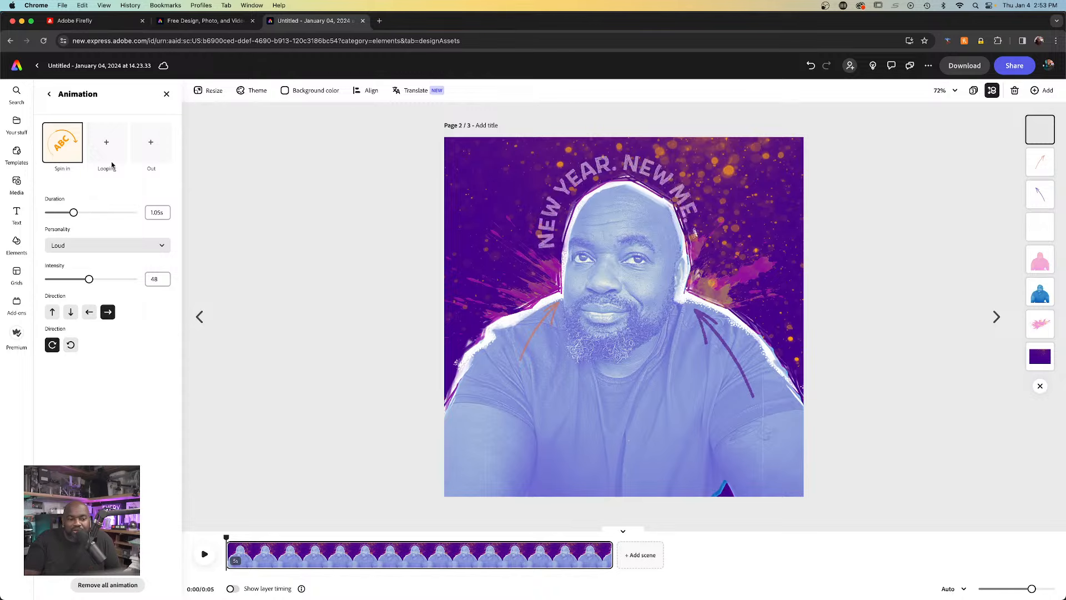
# - Add a Wiggle looping animation and a Grow exit animation to the arched headline
pyautogui.click(108, 142)
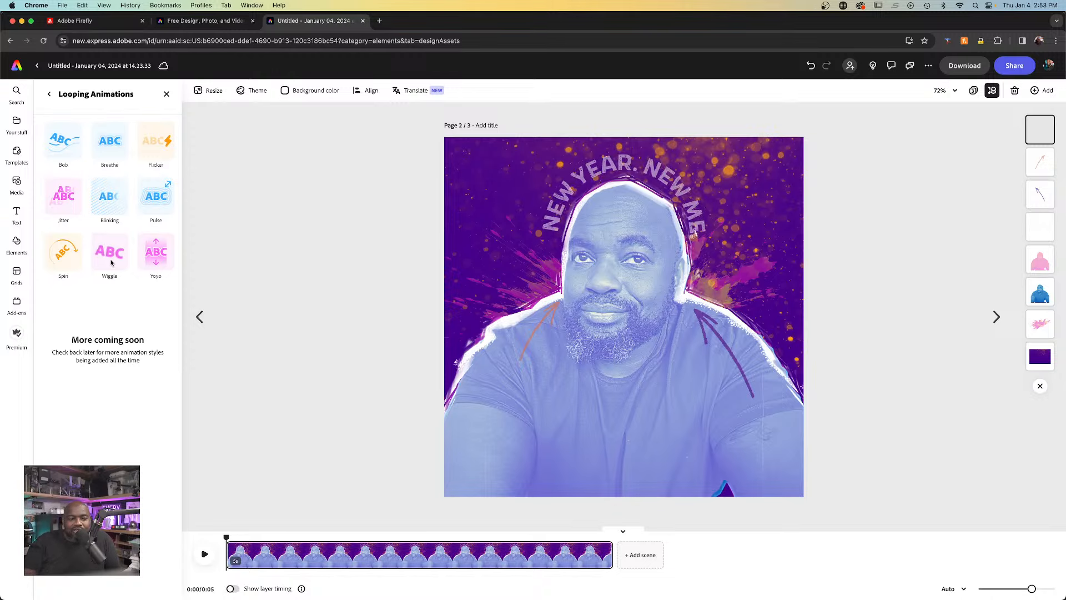
pyautogui.click(113, 261)
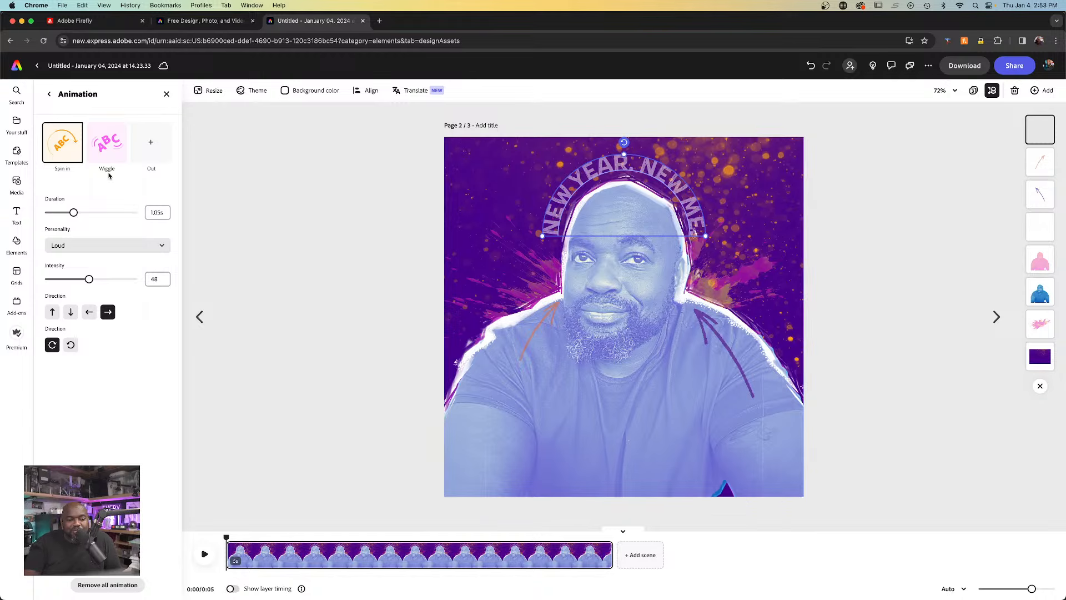
pyautogui.click(147, 150)
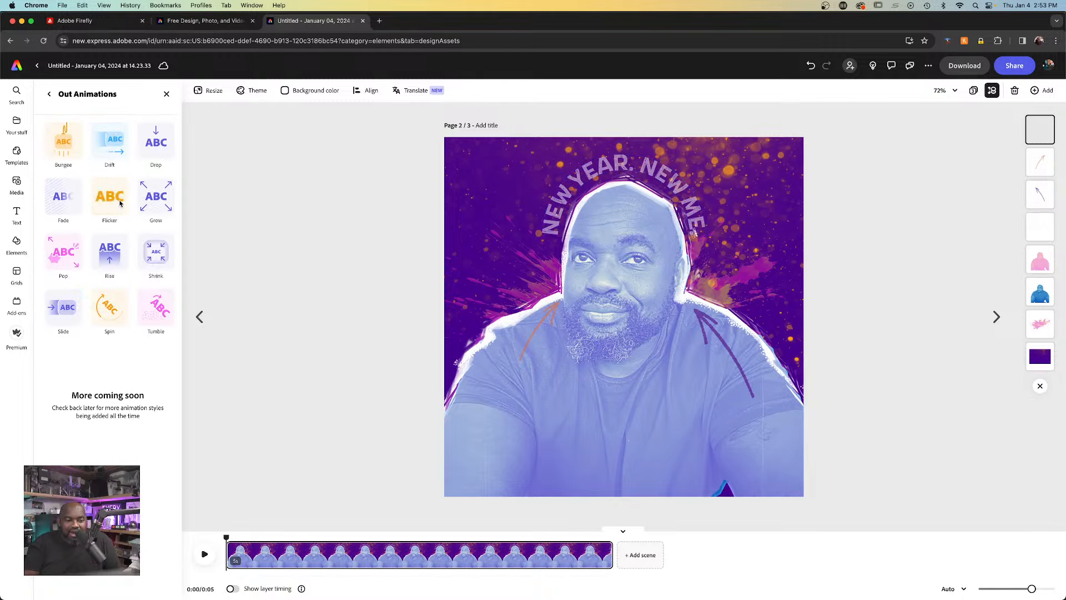
pyautogui.click(154, 197)
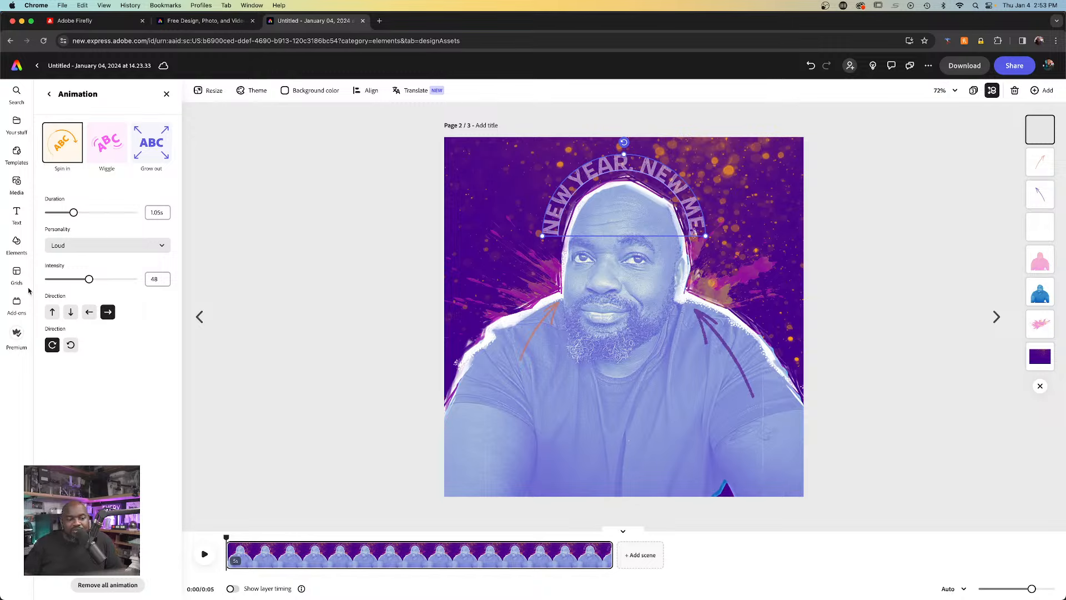
# - Shorten the headline's Spin in duration to 0.92 s and play the page to preview its animations
pyautogui.moveTo(70, 215); pyautogui.dragTo(69, 214)
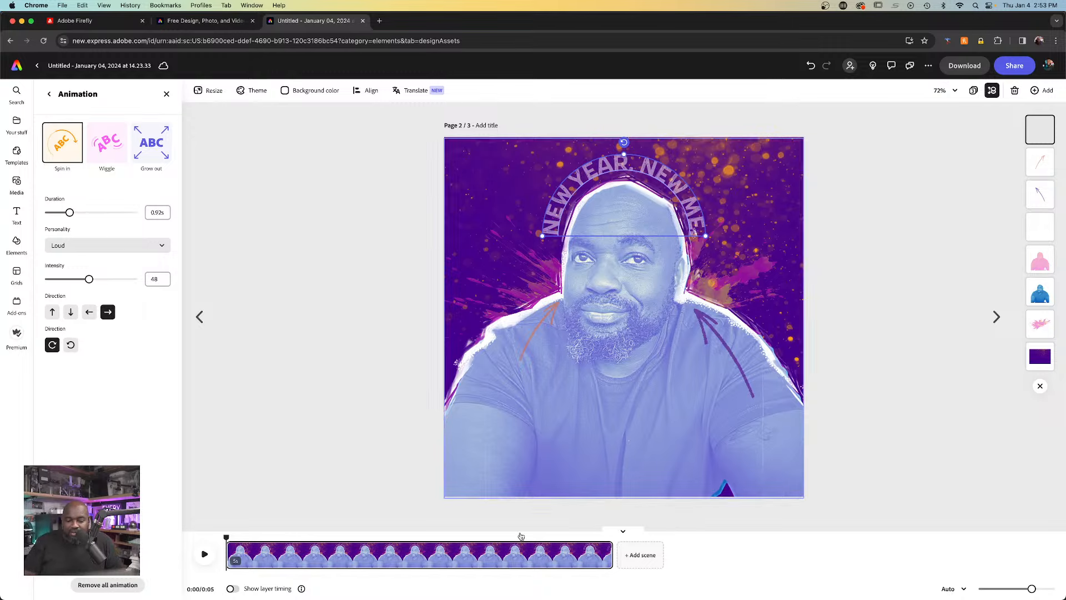
pyautogui.click(206, 552)
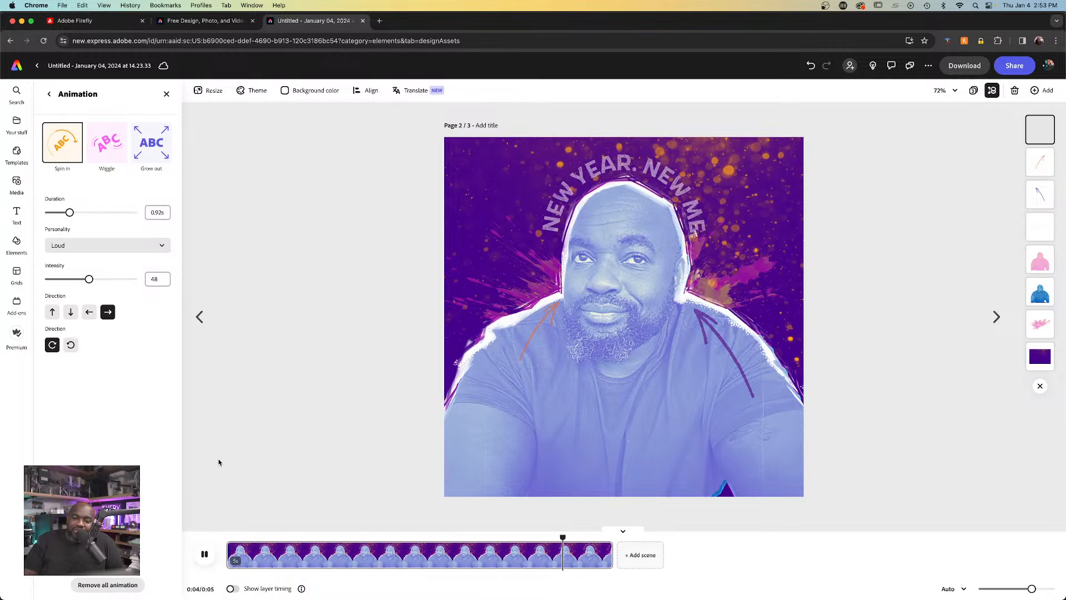
pyautogui.click(236, 309)
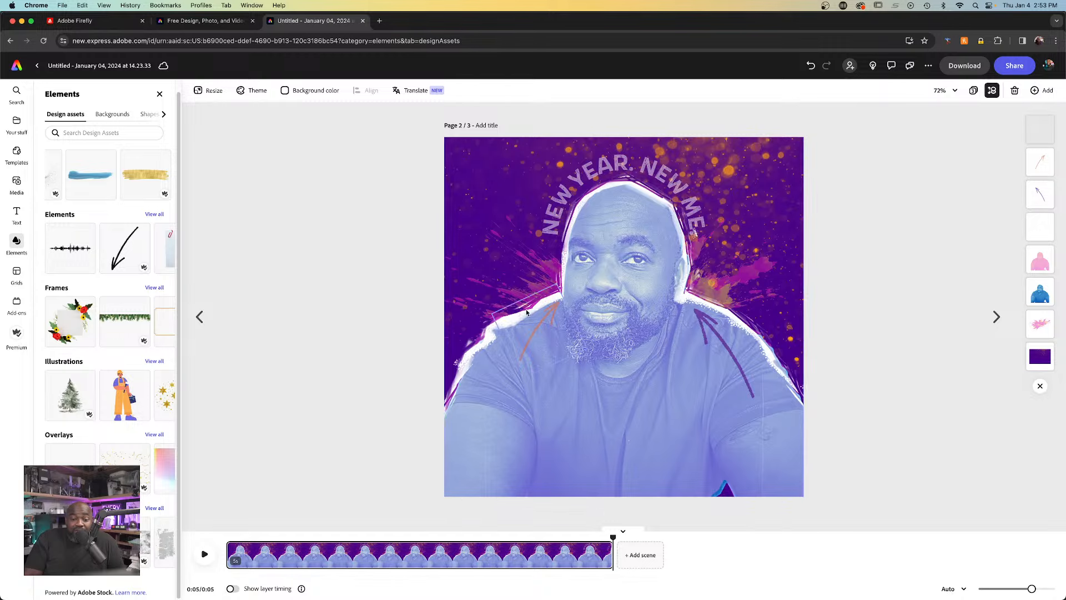
# - Apply the Wiggle looping animation to the white outline image around the portrait
pyautogui.click(492, 334)
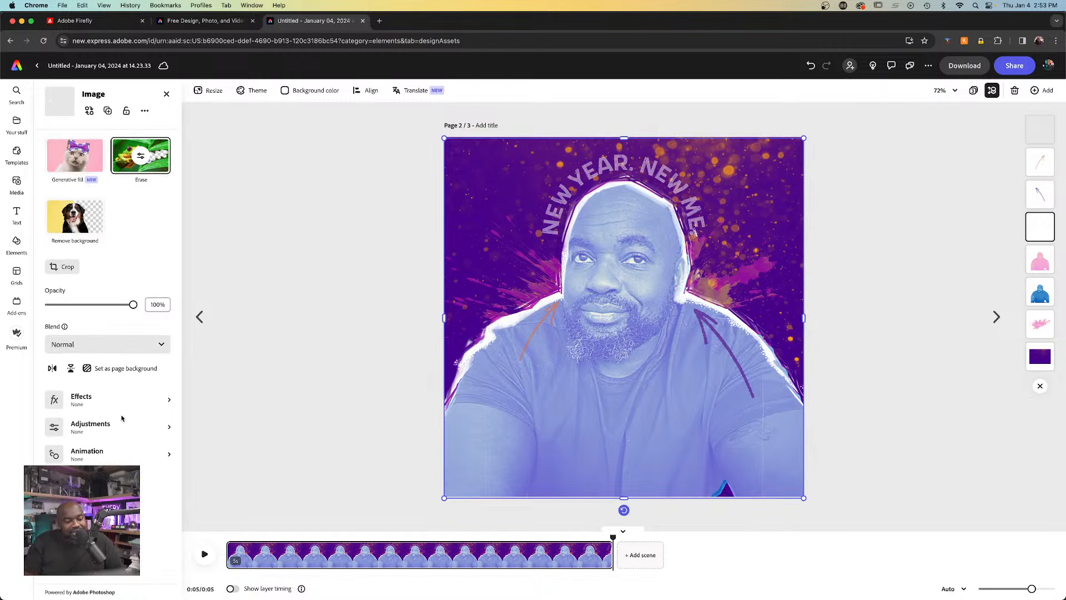
pyautogui.click(97, 458)
pyautogui.click(107, 143)
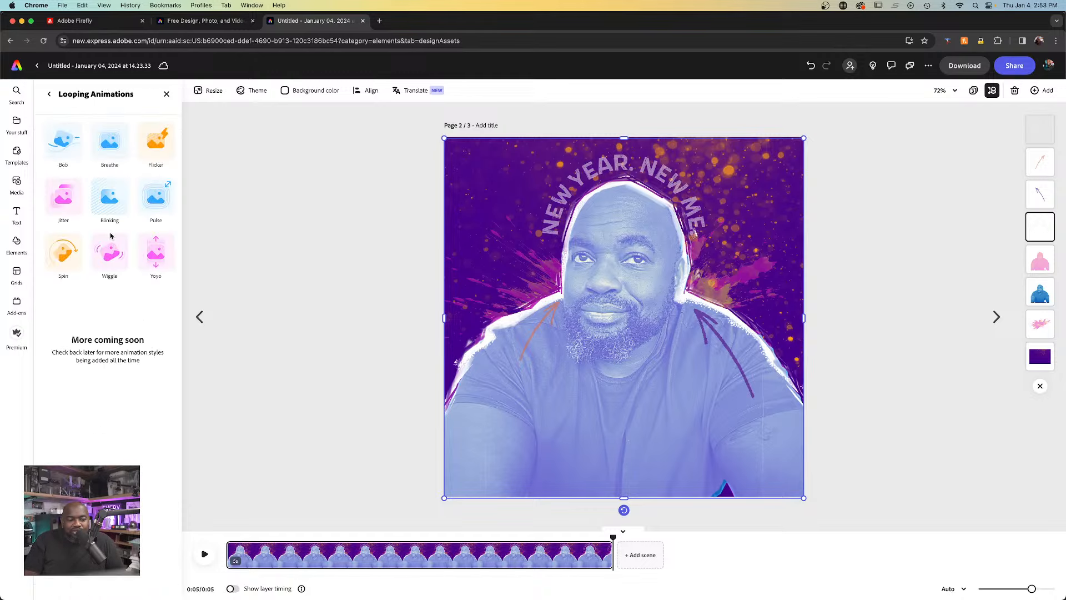
pyautogui.click(109, 248)
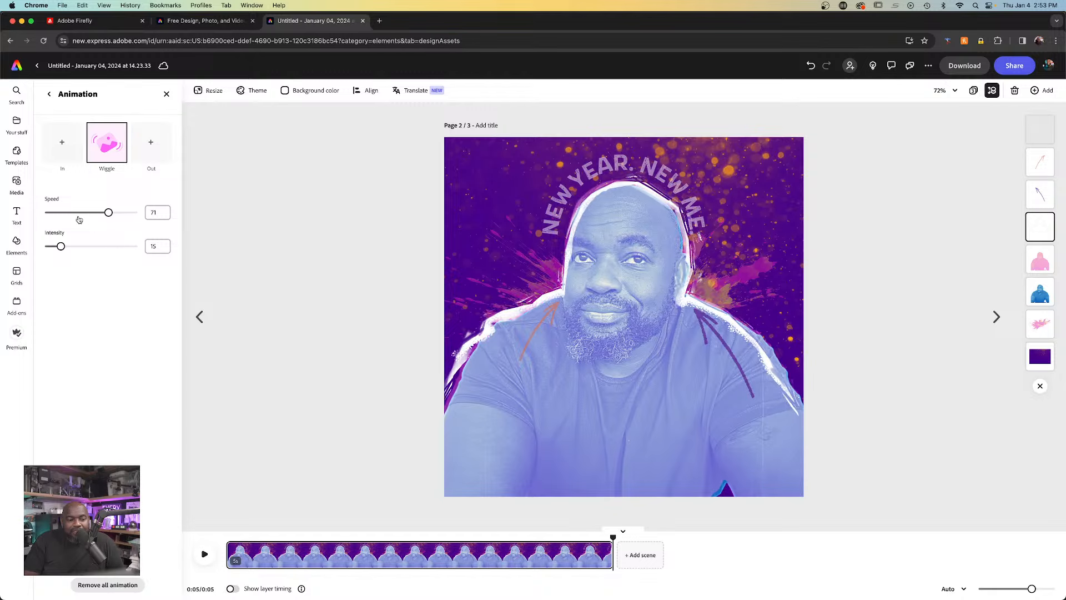
# - Set the outline's Wiggle speed to 17 and intensity to 5, and play the page to preview the motion
pyautogui.moveTo(100, 246); pyautogui.dragTo(105, 247)
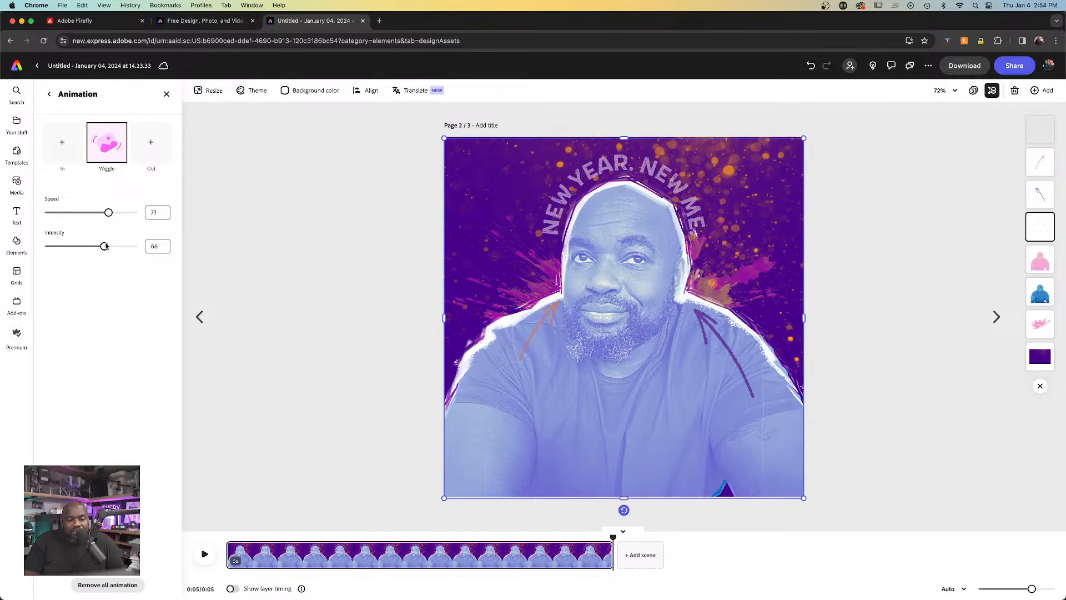
pyautogui.click(60, 213)
pyautogui.moveTo(60, 213); pyautogui.dragTo(132, 213)
pyautogui.click(53, 245)
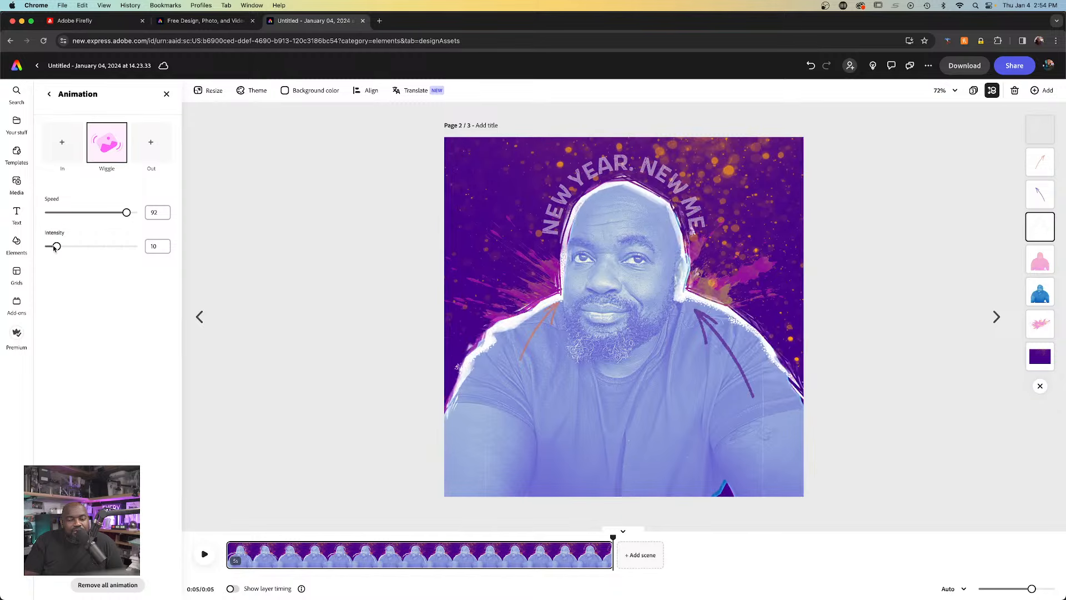
pyautogui.moveTo(54, 249); pyautogui.dragTo(50, 248)
pyautogui.moveTo(125, 213); pyautogui.dragTo(53, 248)
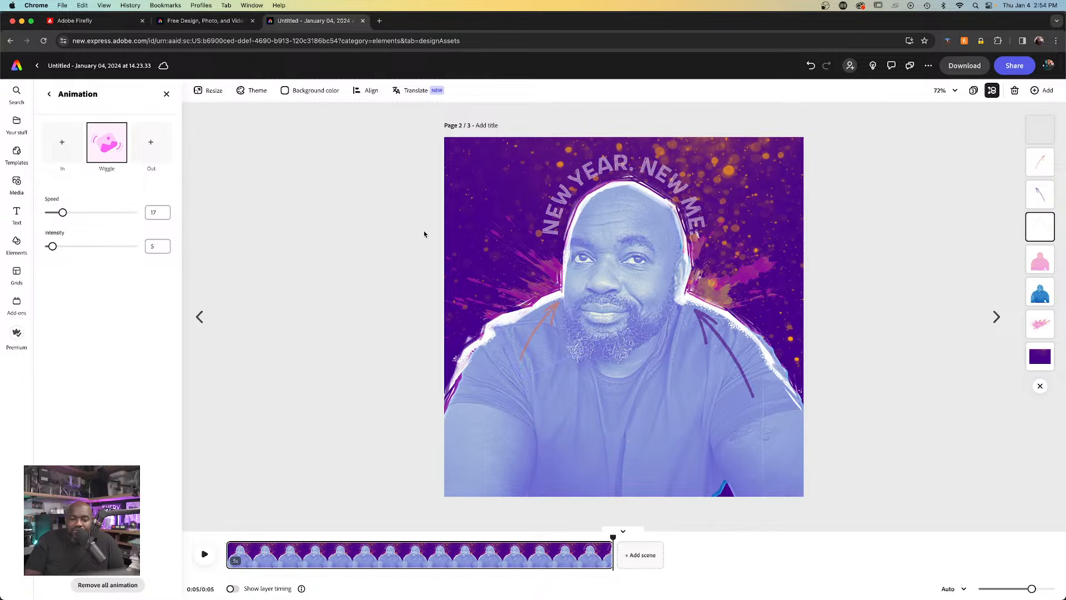
pyautogui.click(308, 286)
pyautogui.click(205, 555)
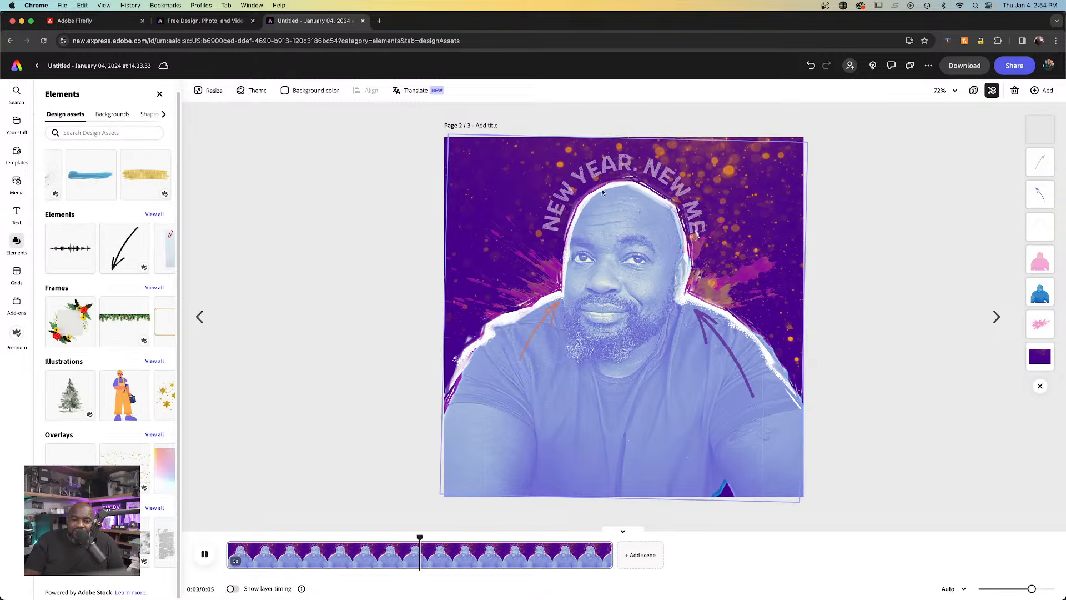
# - Apply the Jitter looping animation to the blue duotone portrait and set its intensity to 3
pyautogui.click(551, 457)
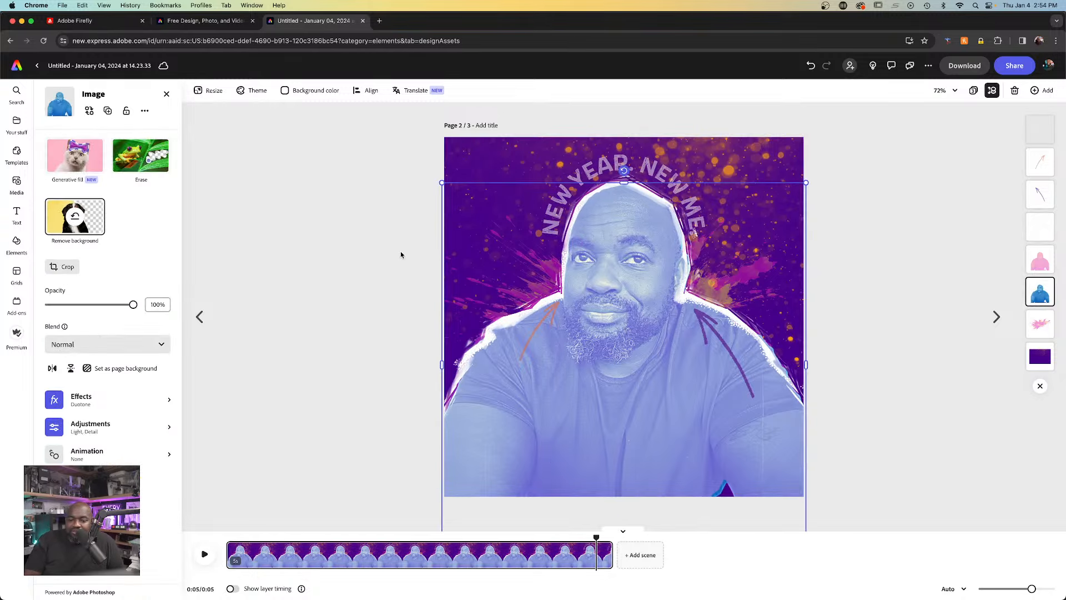
pyautogui.click(88, 455)
pyautogui.click(106, 143)
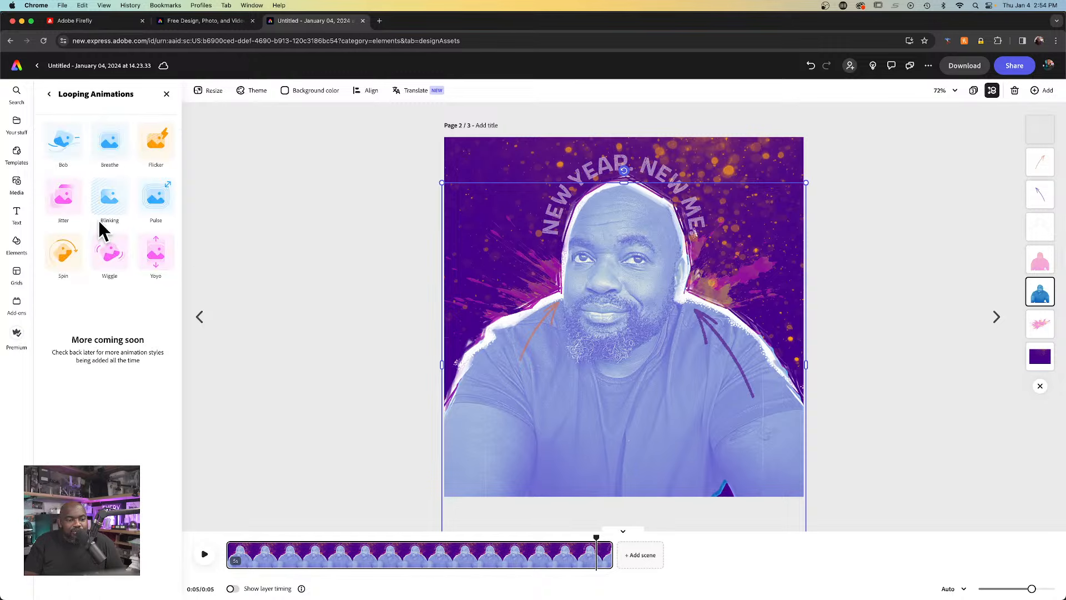
pyautogui.click(63, 197)
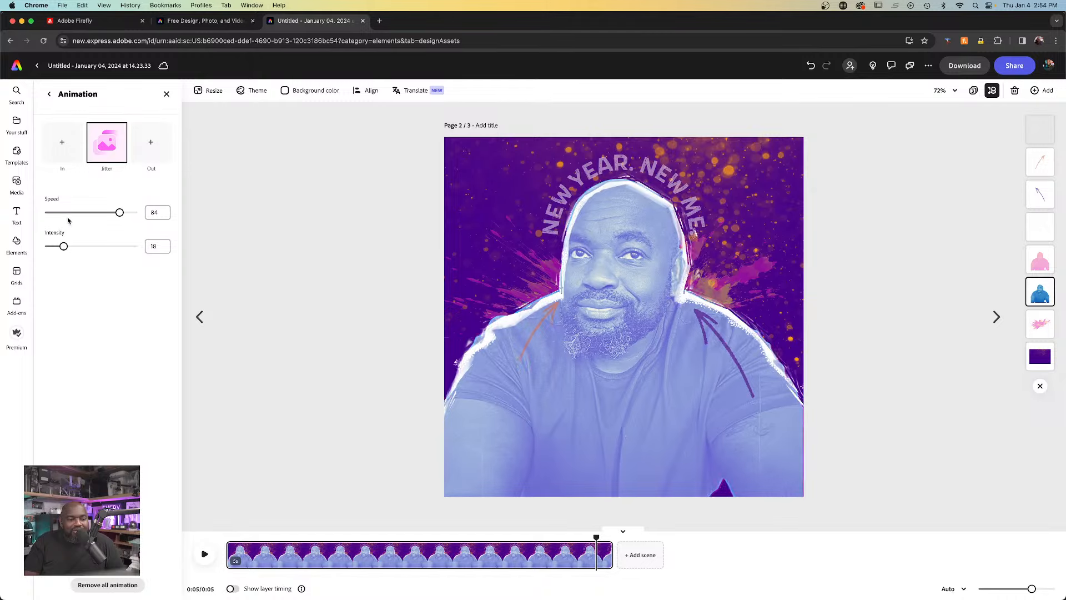
pyautogui.moveTo(63, 246); pyautogui.dragTo(51, 250)
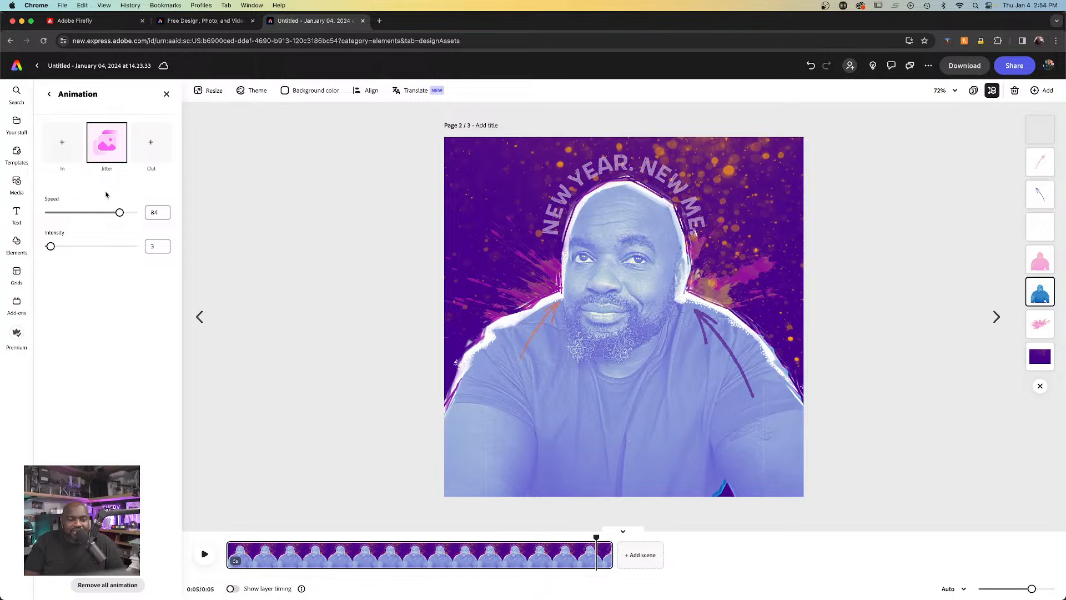
# - Replace the white outline's looping animation with Jitter and set its intensity to 3
pyautogui.click(567, 288)
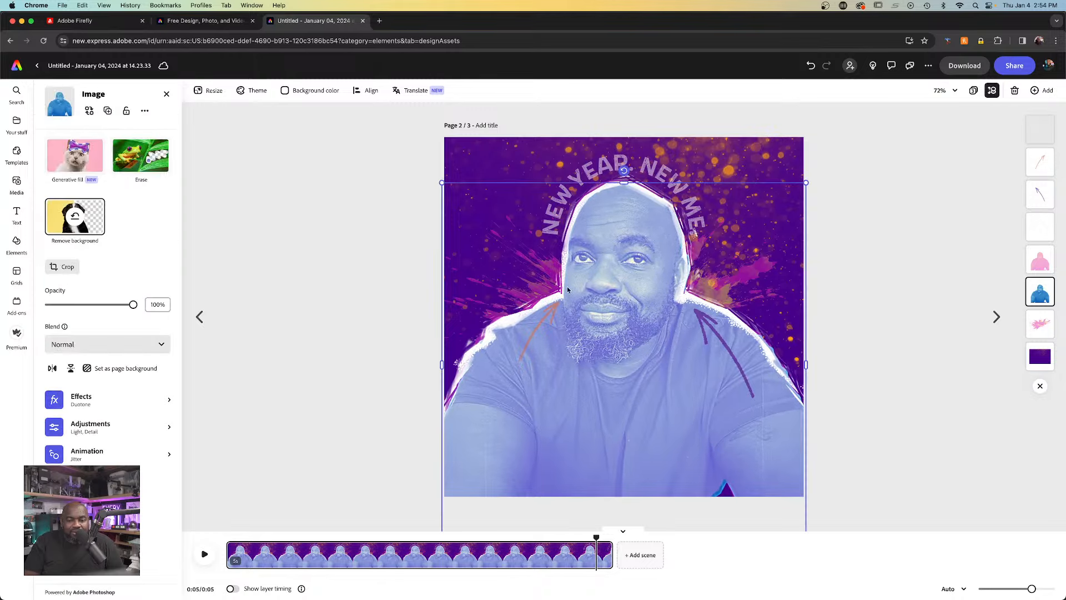
pyautogui.click(542, 302)
pyautogui.click(1029, 231)
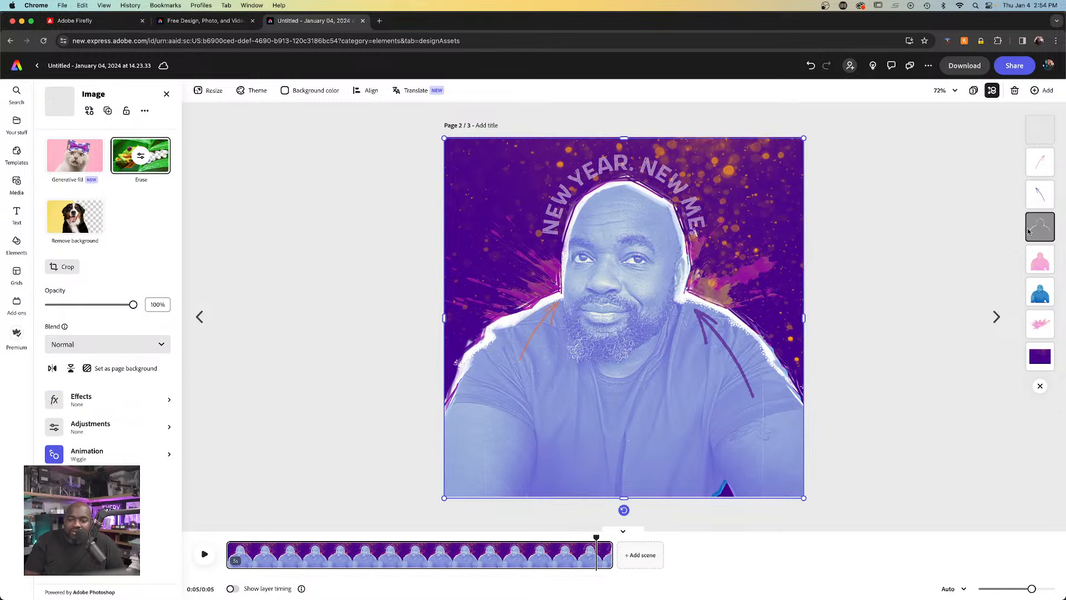
pyautogui.click(85, 452)
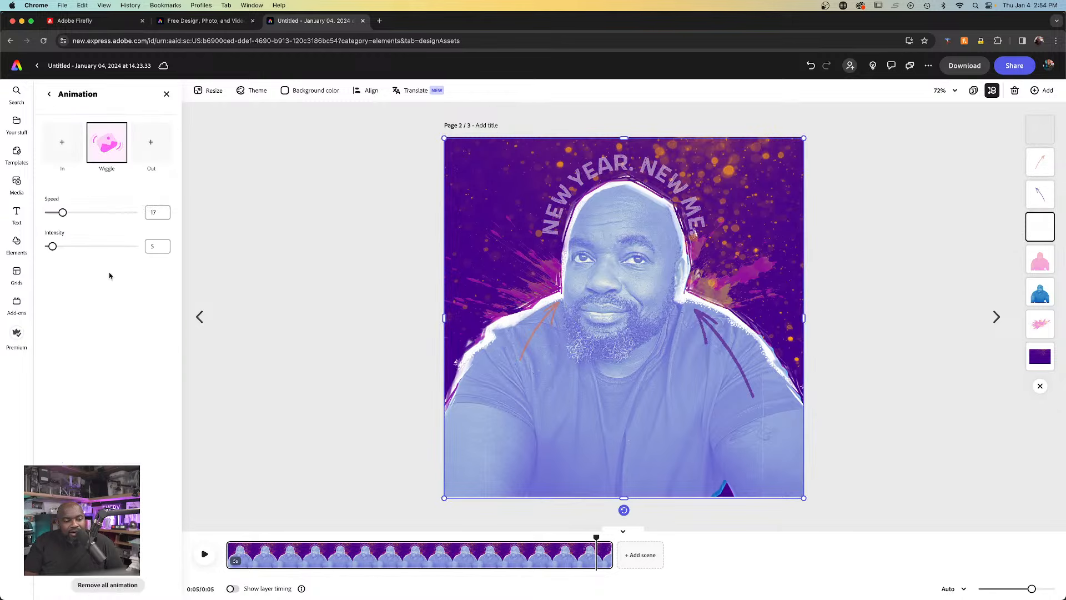
pyautogui.click(107, 142)
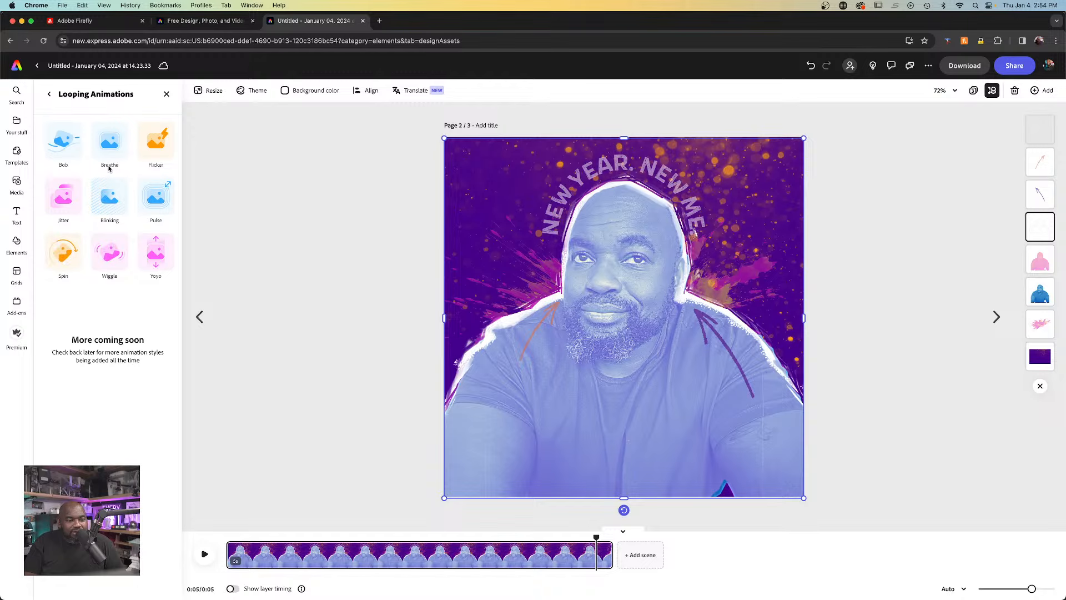
pyautogui.click(64, 197)
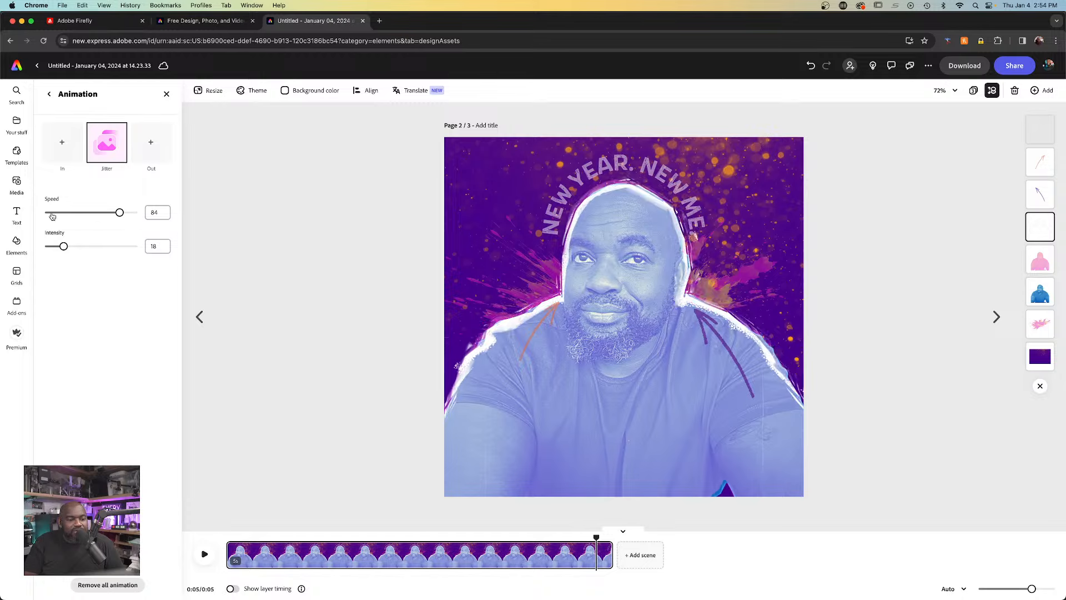
pyautogui.click(48, 246)
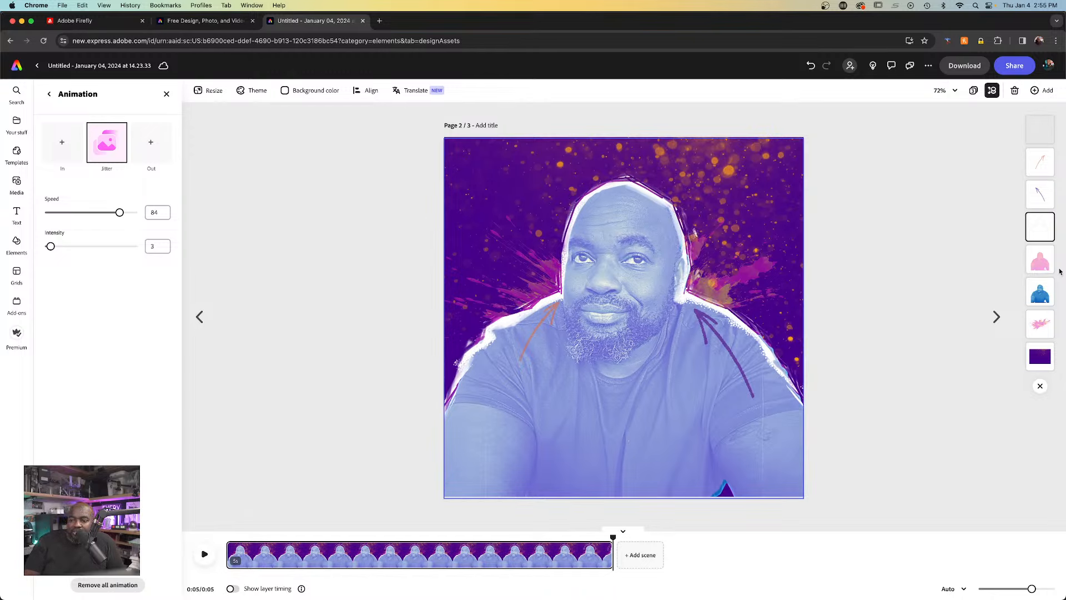
# - Add a Grow in animation with the Energetic personality to the pink paint splatter and play the page
pyautogui.click(1036, 328)
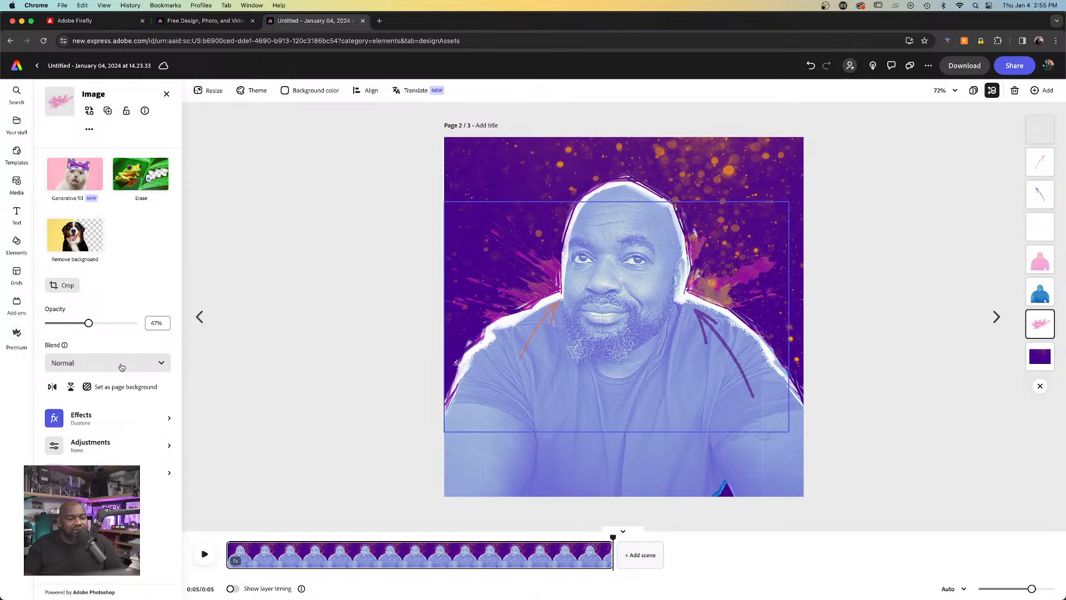
pyautogui.click(121, 473)
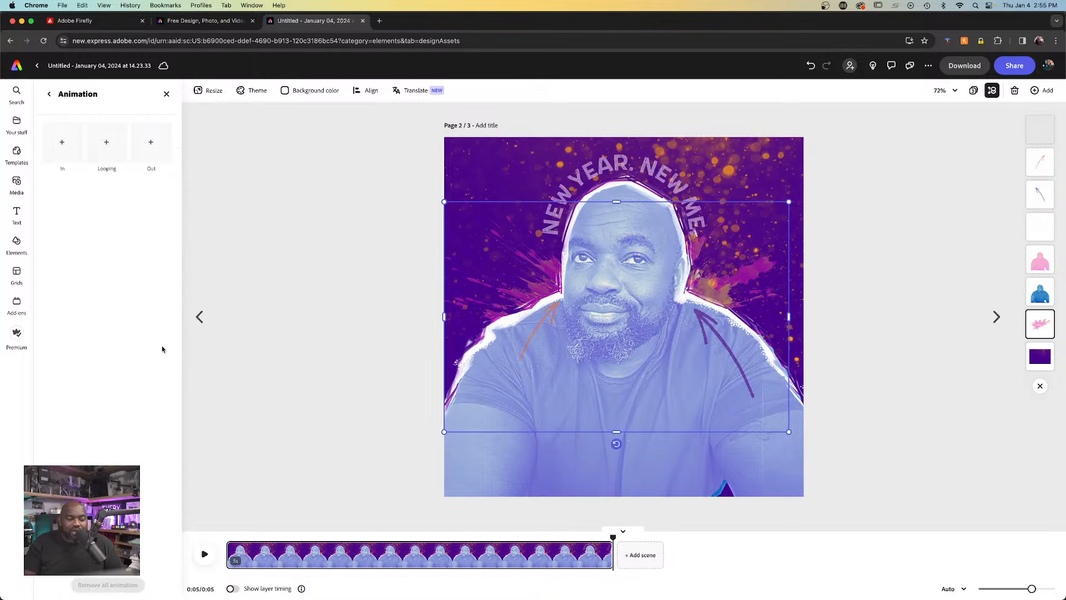
pyautogui.click(68, 143)
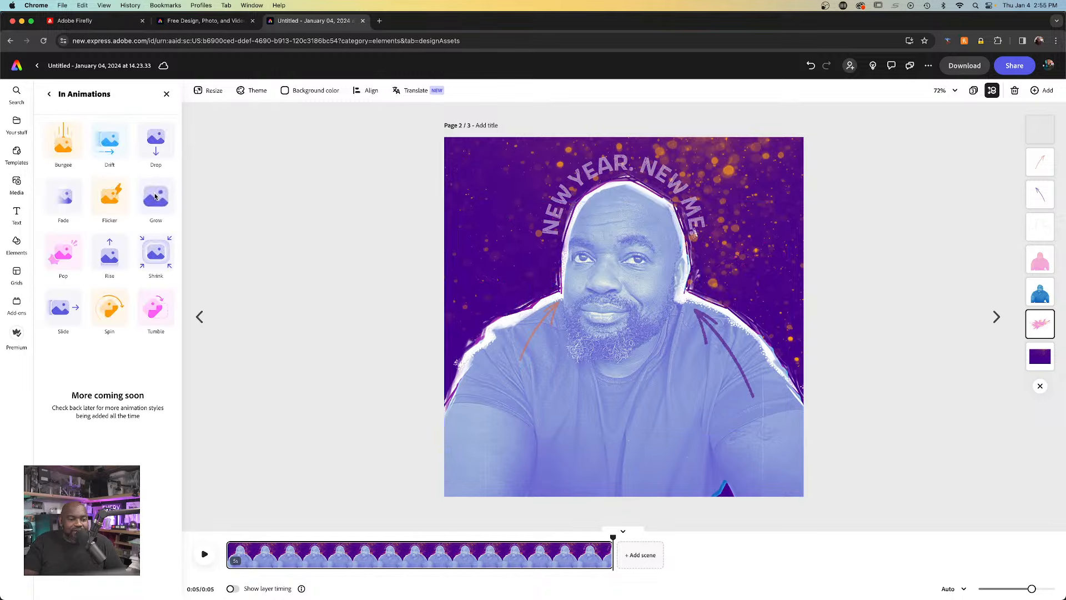
pyautogui.click(154, 193)
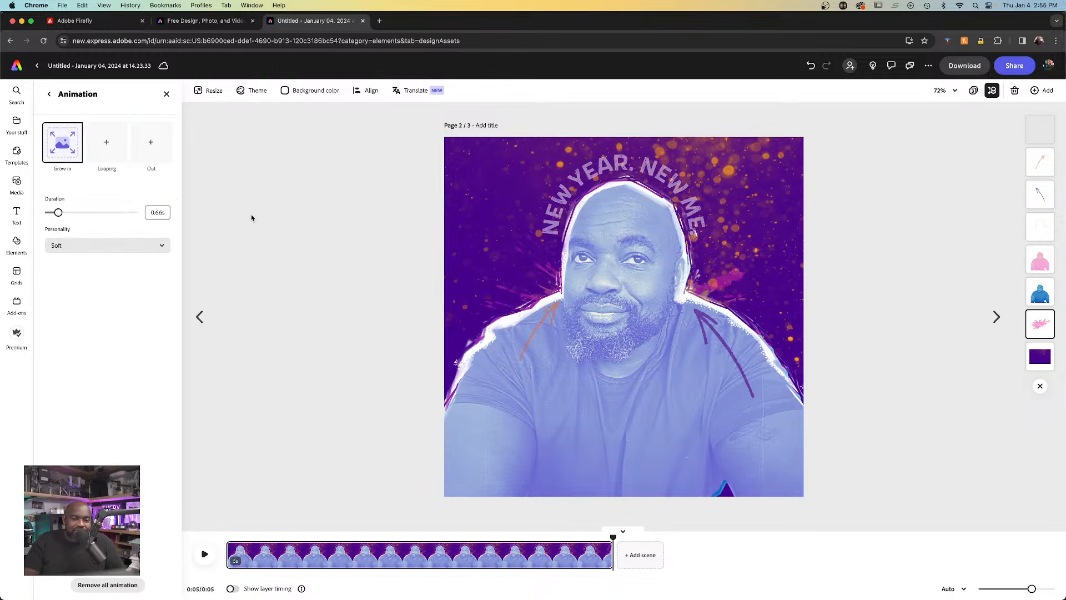
pyautogui.click(70, 246)
pyautogui.click(69, 309)
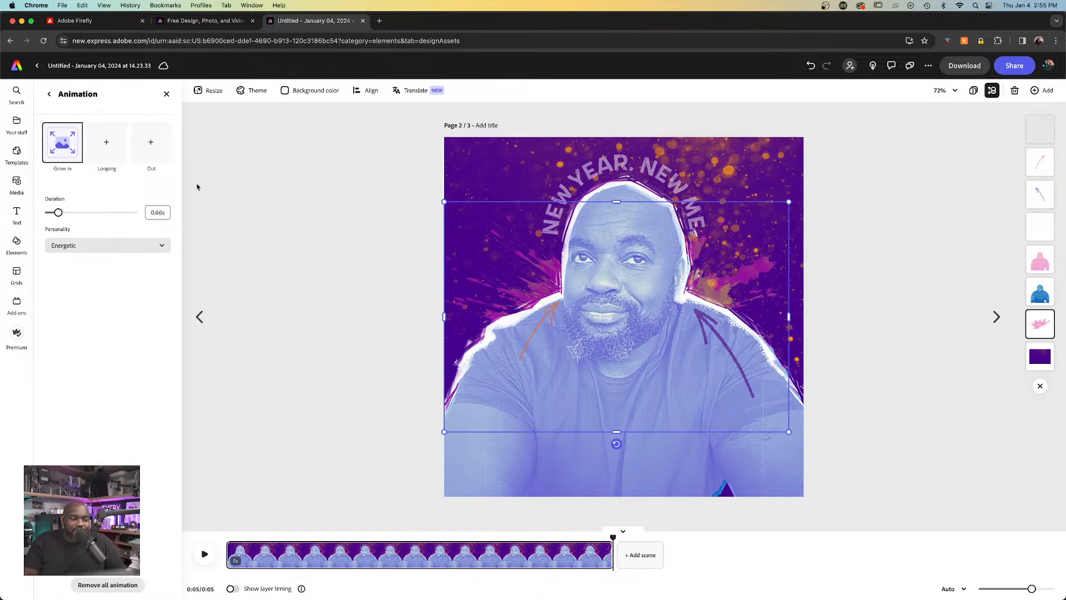
pyautogui.click(205, 553)
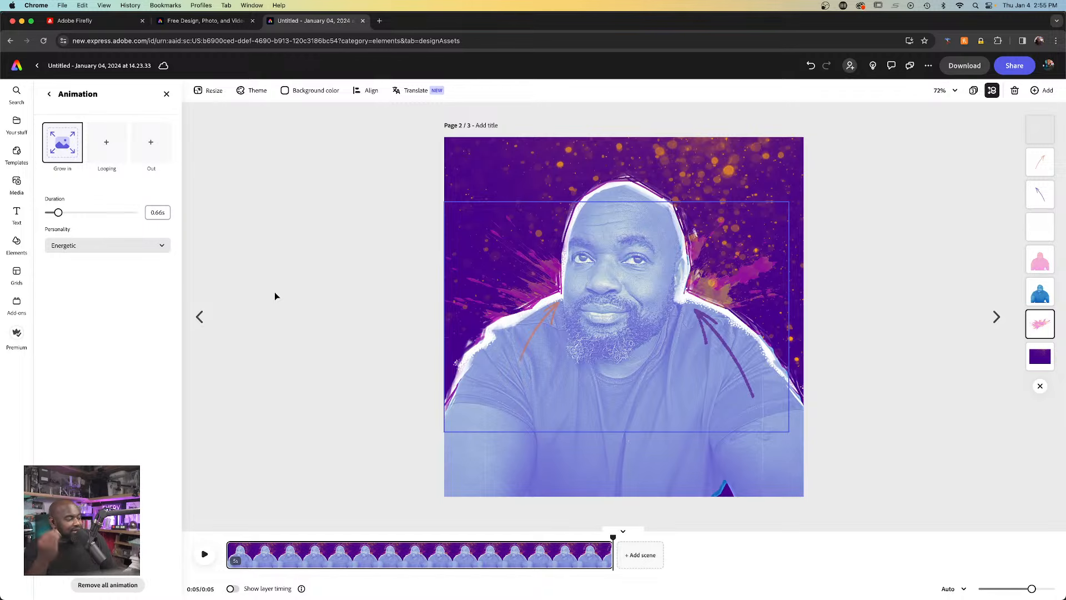
# - Review the file options, the sharing and social posting choices, and the Publish to web settings without publishing
pyautogui.click(947, 143)
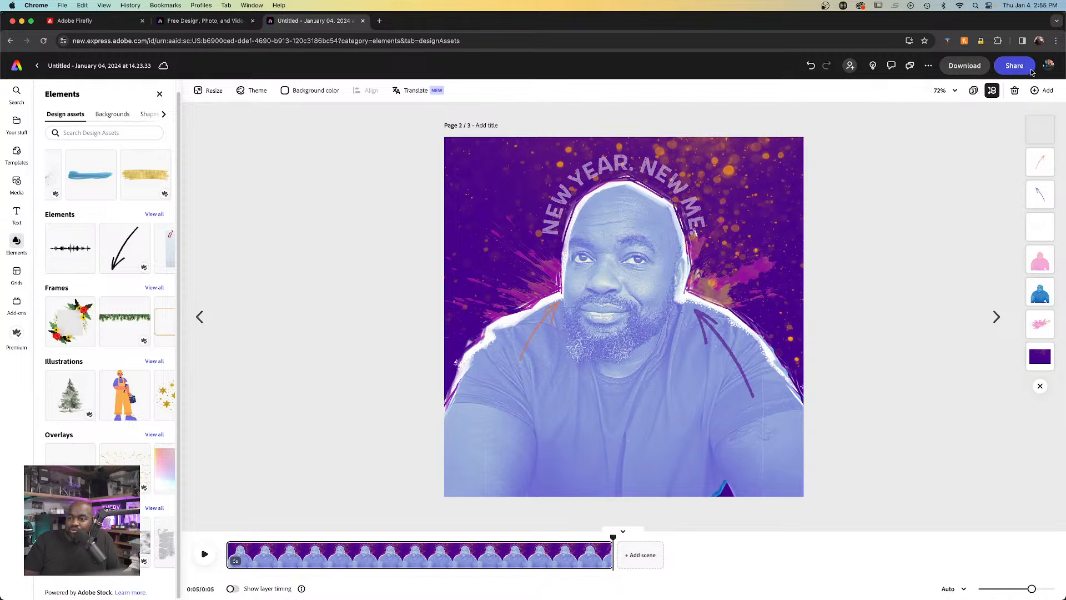
pyautogui.click(930, 67)
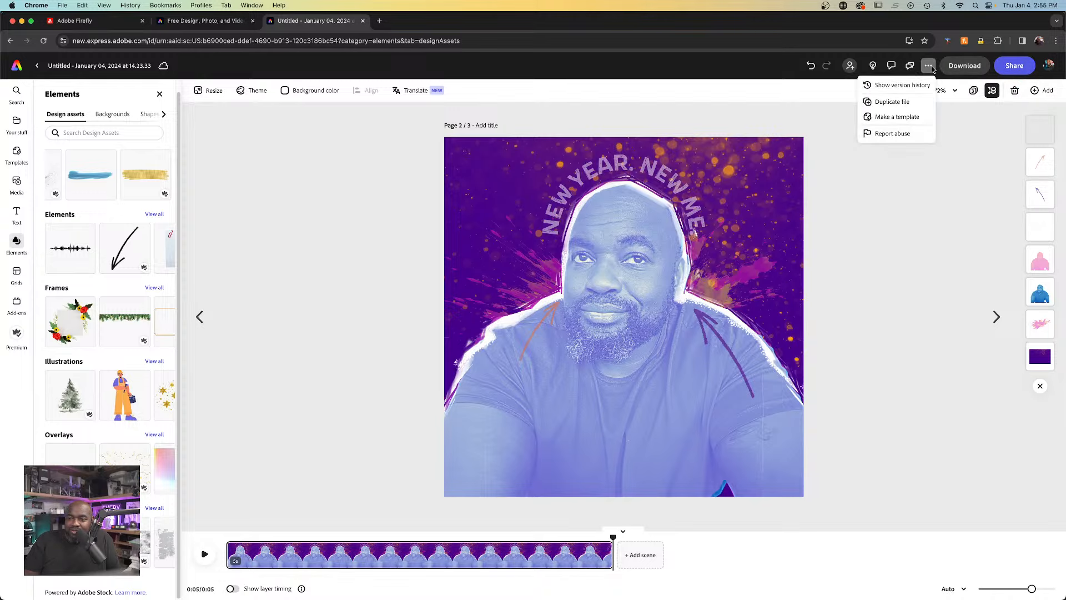
pyautogui.click(996, 143)
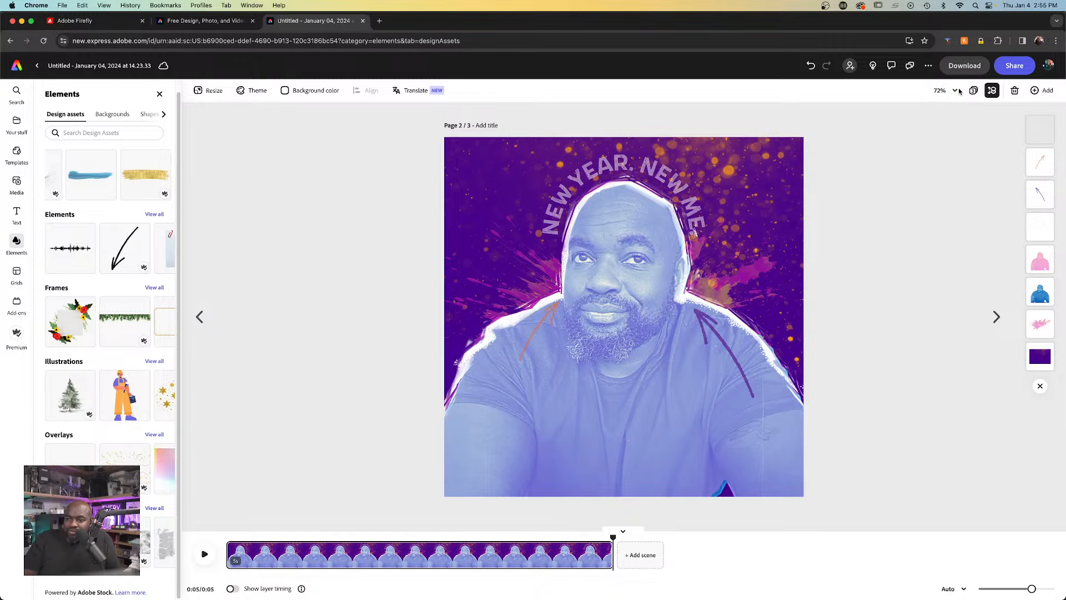
pyautogui.click(1009, 68)
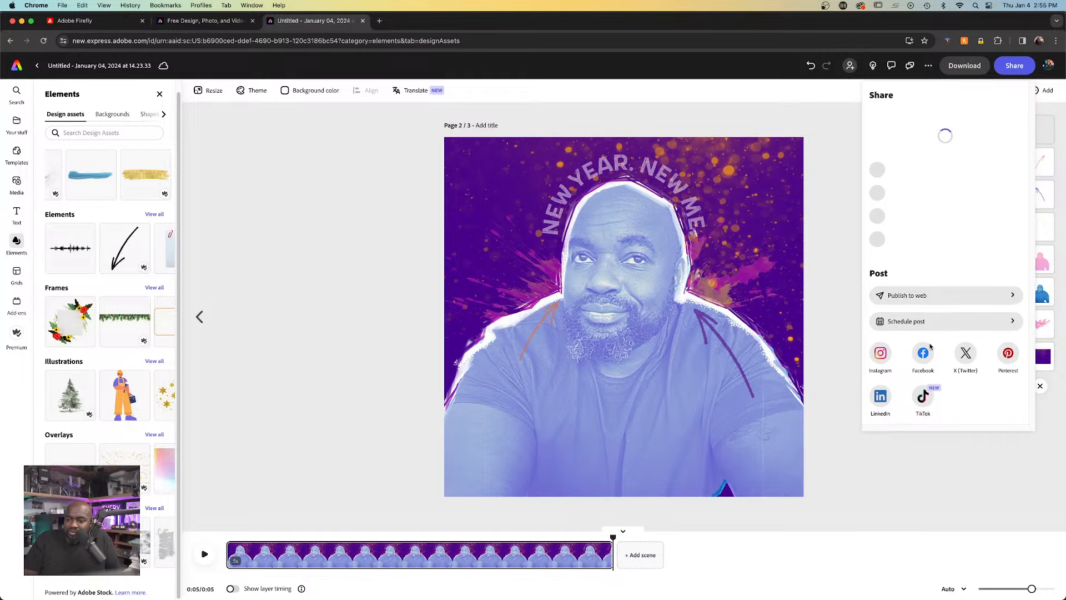
pyautogui.click(928, 295)
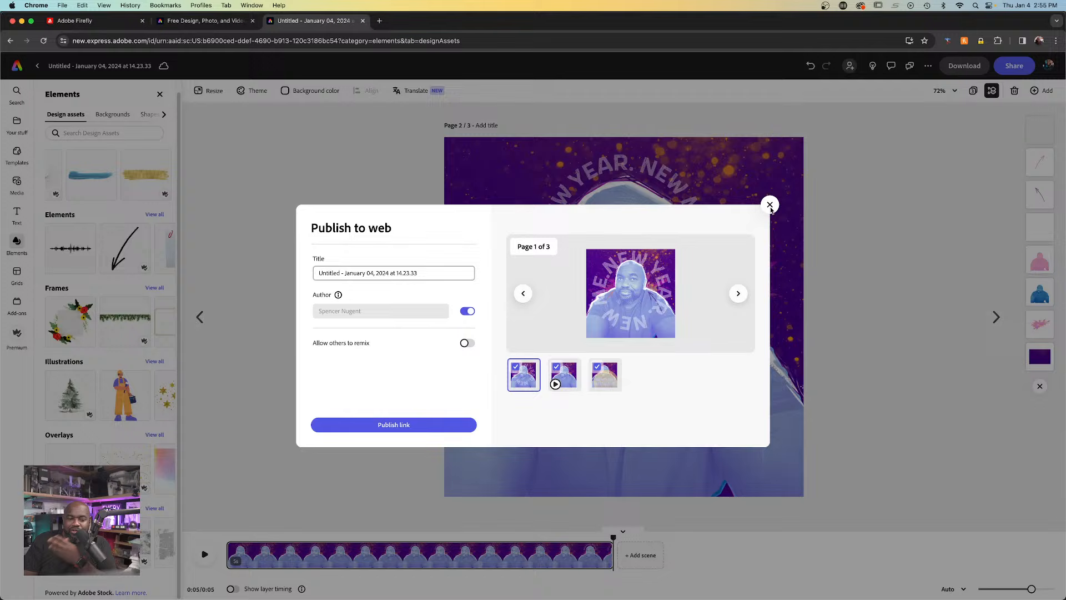
pyautogui.click(770, 205)
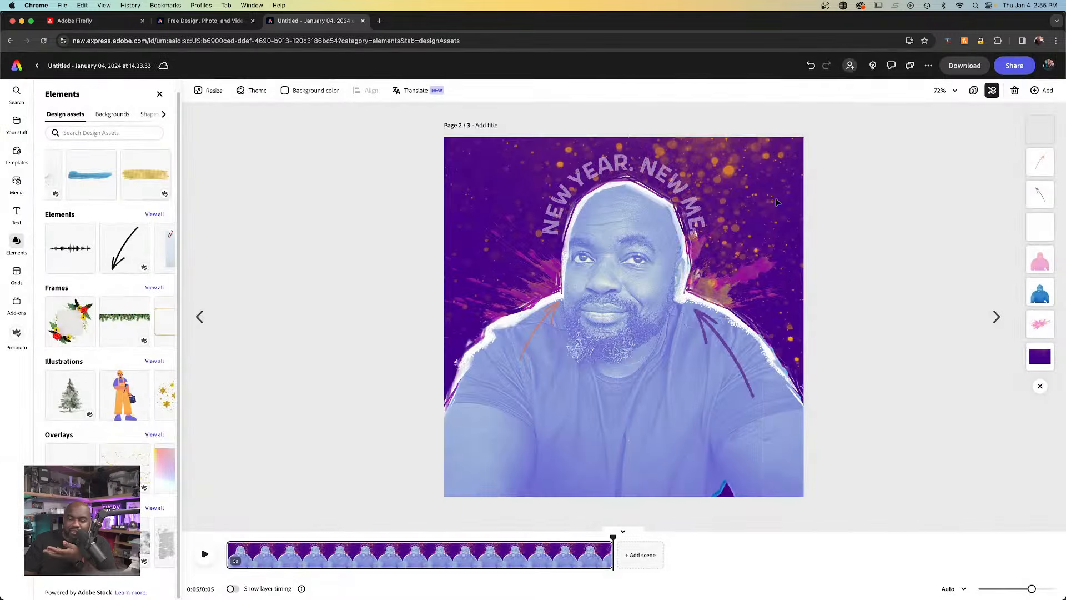
pyautogui.click(1014, 66)
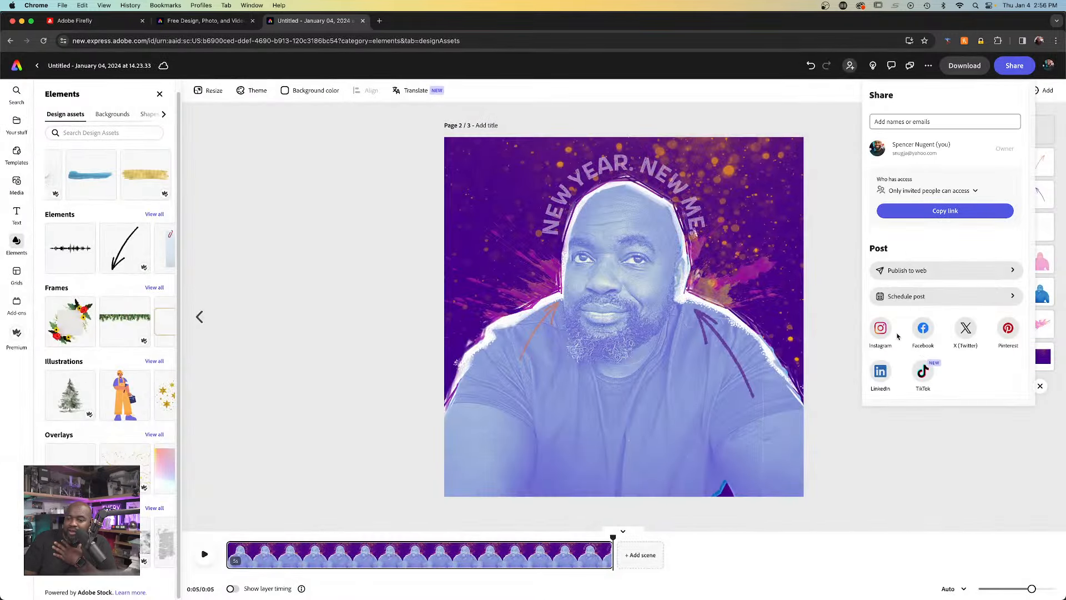
pyautogui.click(843, 237)
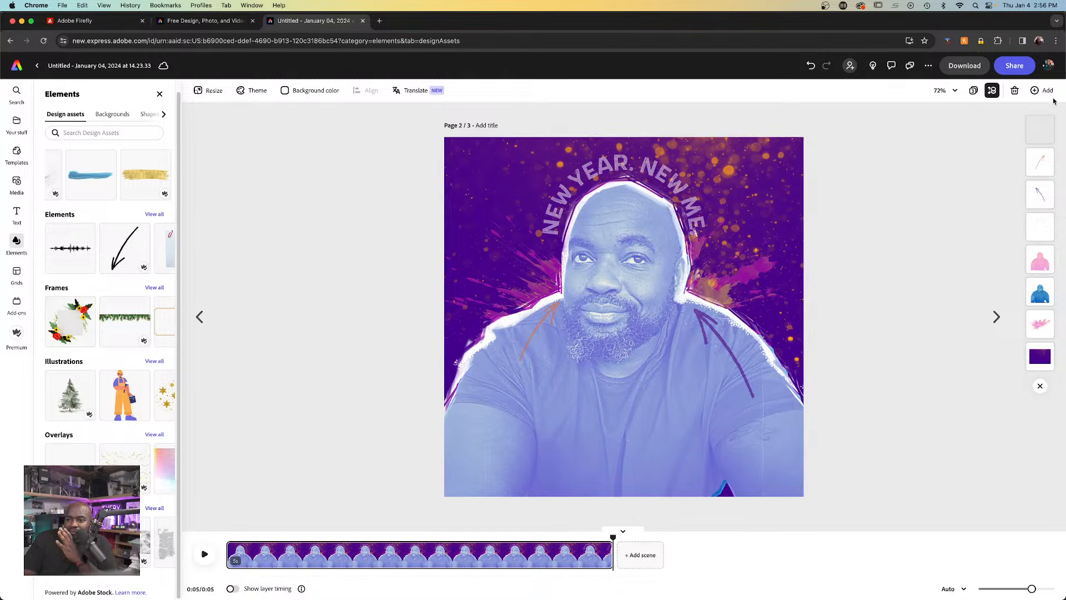
# - View all pages in the overview, check the third page's options, and reopen the second page
pyautogui.click(973, 91)
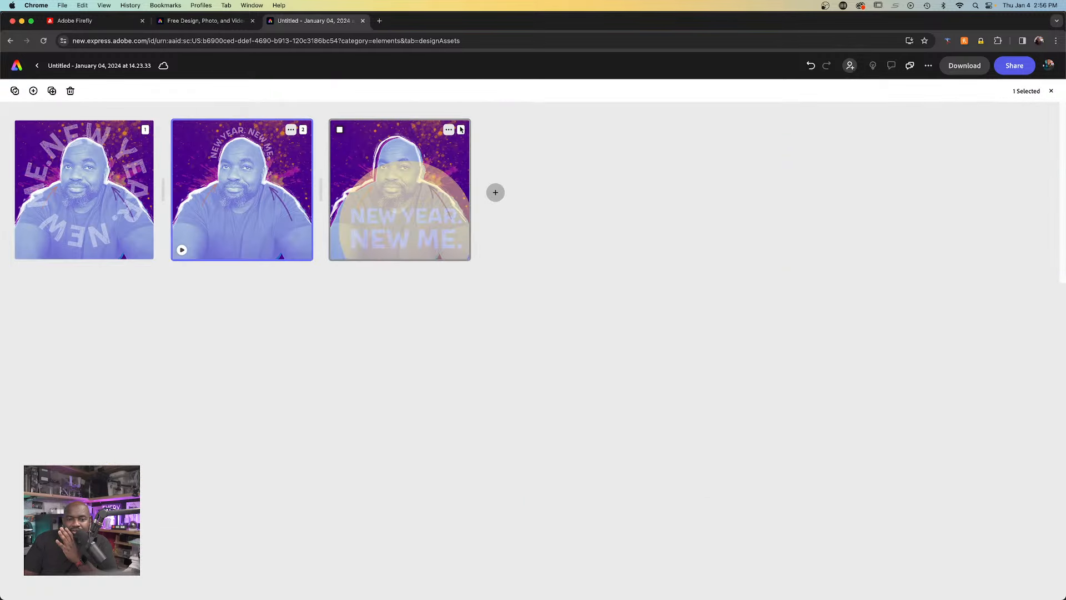
pyautogui.click(448, 130)
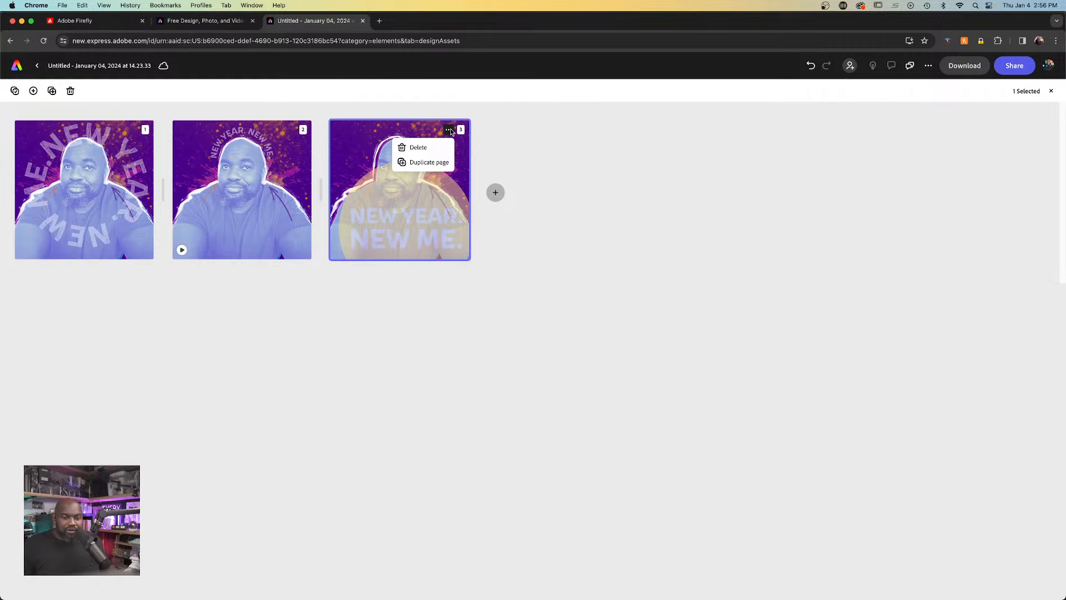
pyautogui.click(551, 140)
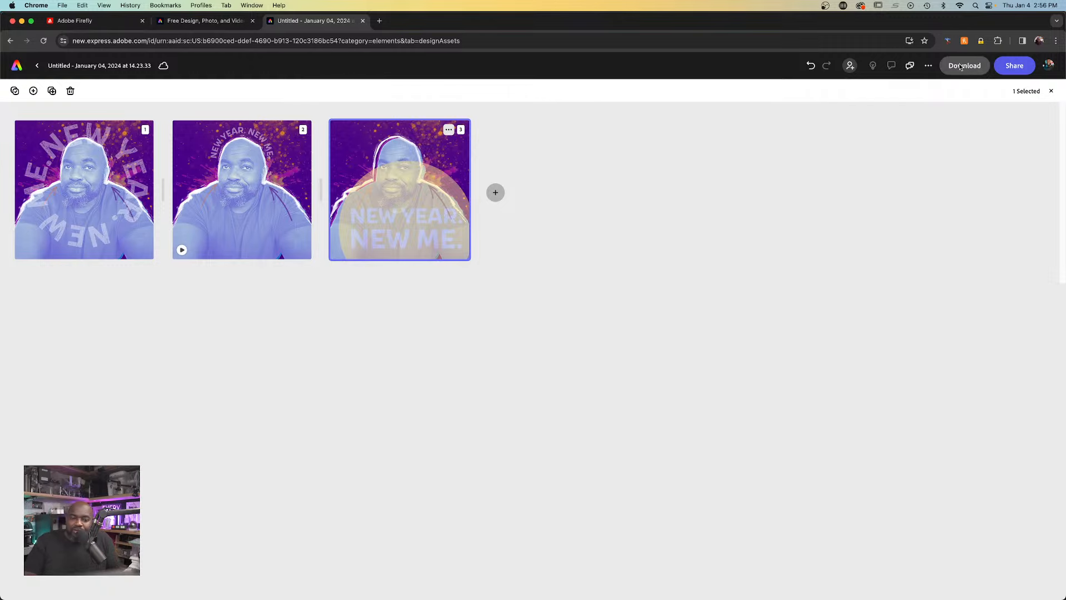
pyautogui.click(250, 183)
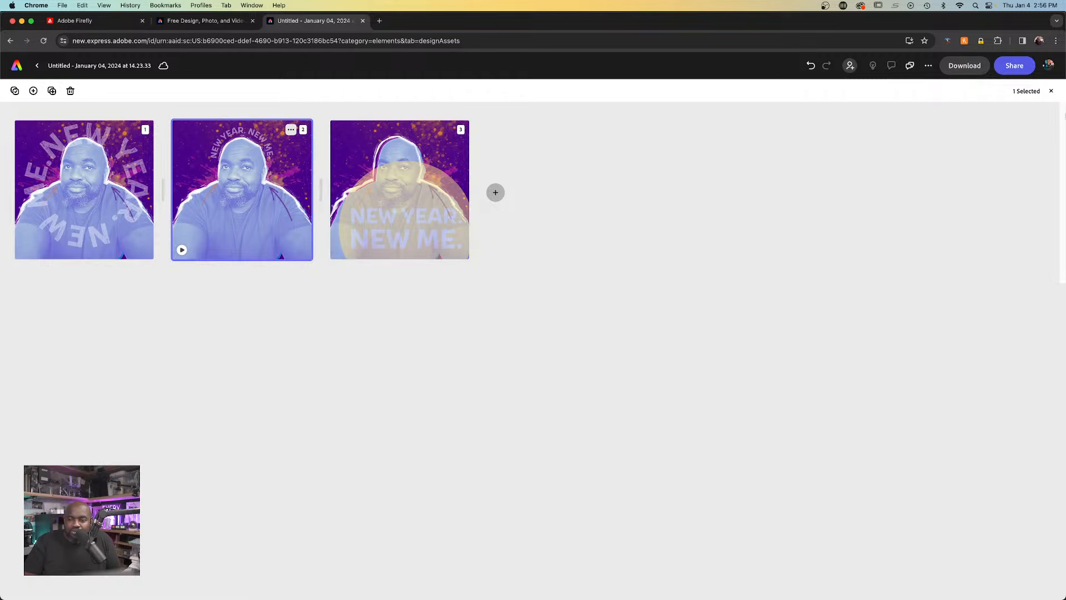
pyautogui.doubleClick(300, 151)
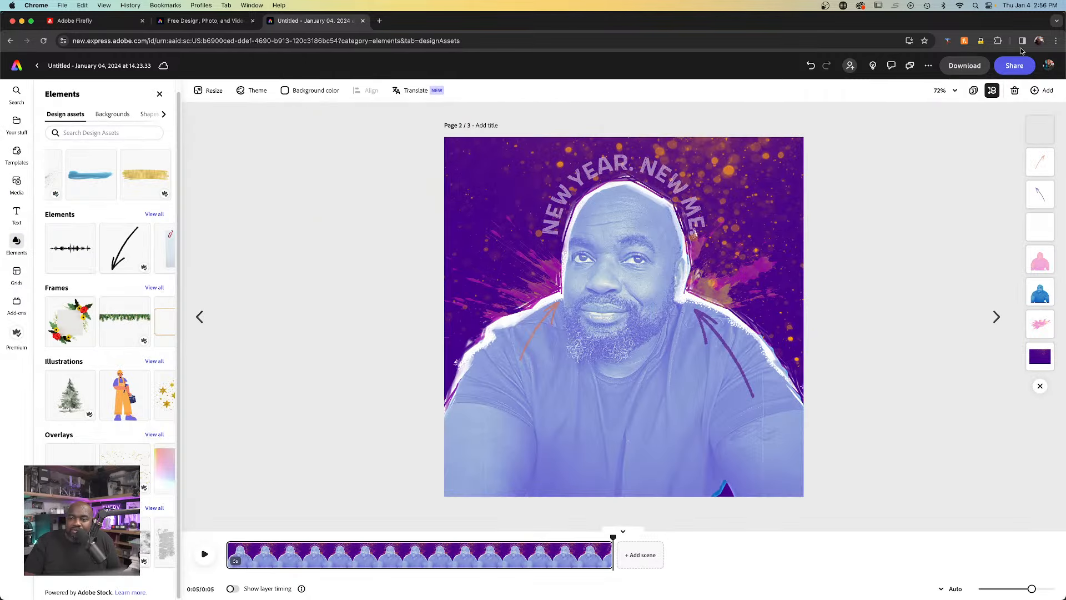
# - Download the selected second page as an MP4 at Custom (Original size) resolution and again as a JPG
pyautogui.click(966, 66)
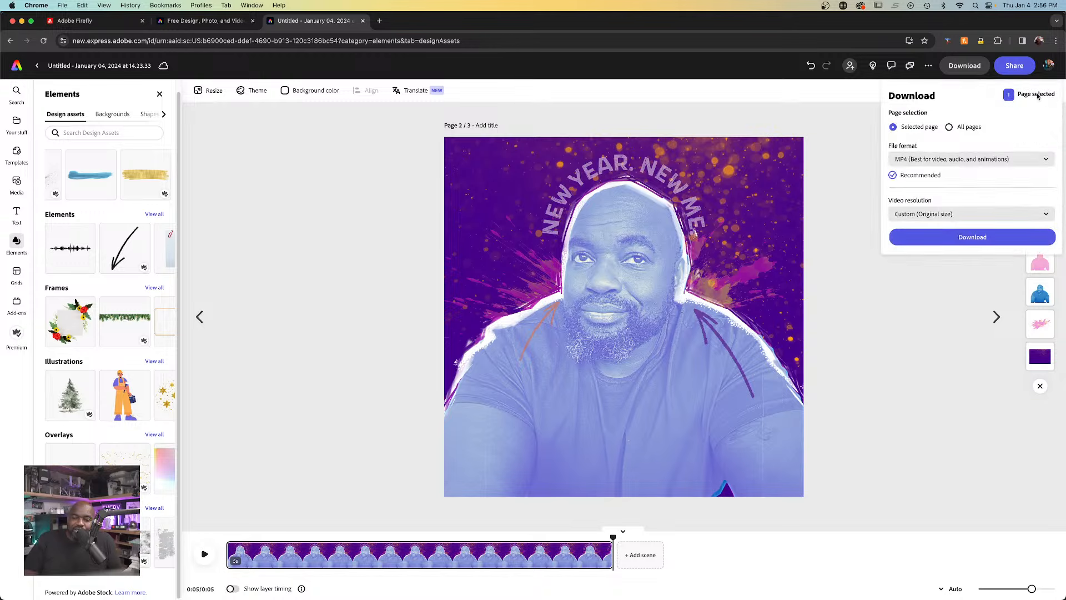
pyautogui.click(972, 238)
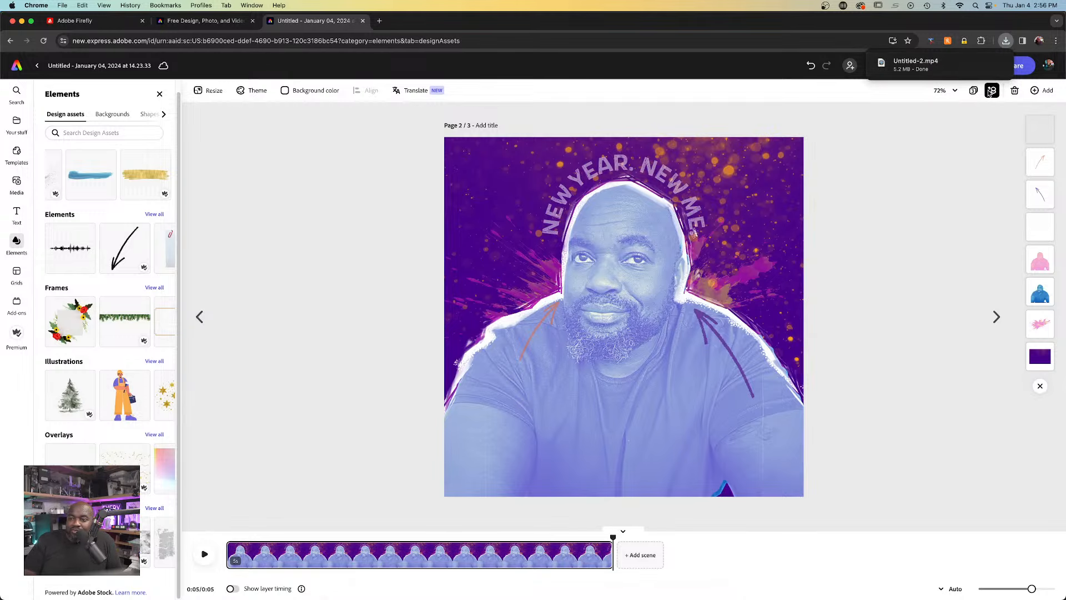
pyautogui.click(964, 65)
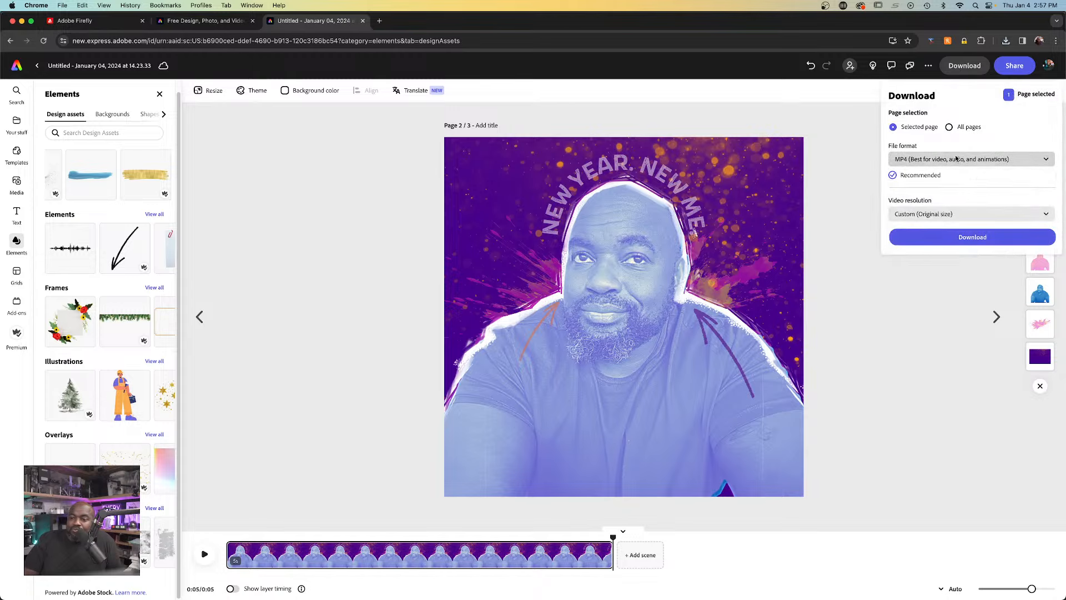
pyautogui.click(953, 159)
pyautogui.click(925, 194)
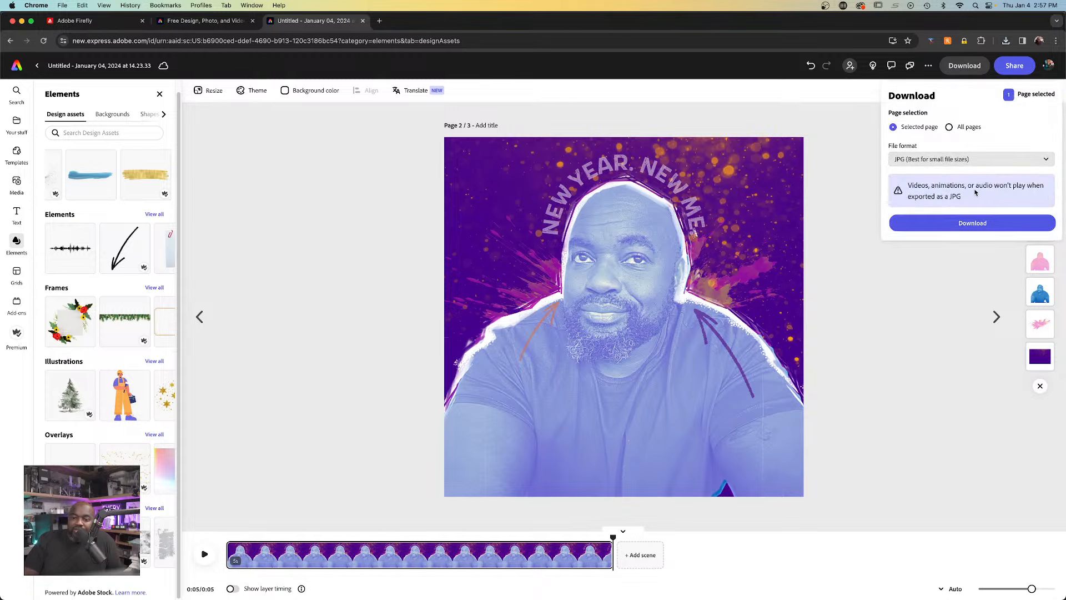
pyautogui.click(982, 224)
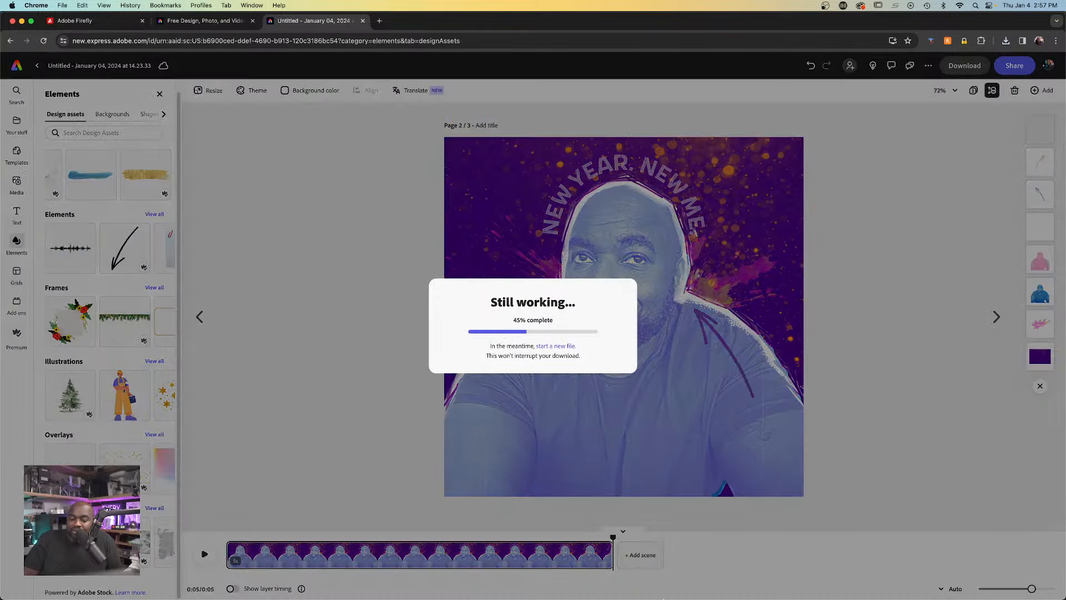
# - Open the downloaded Untitled-2.mp4 in QuickTime Player, watch the animation, and close the video
pyautogui.click(668, 586)
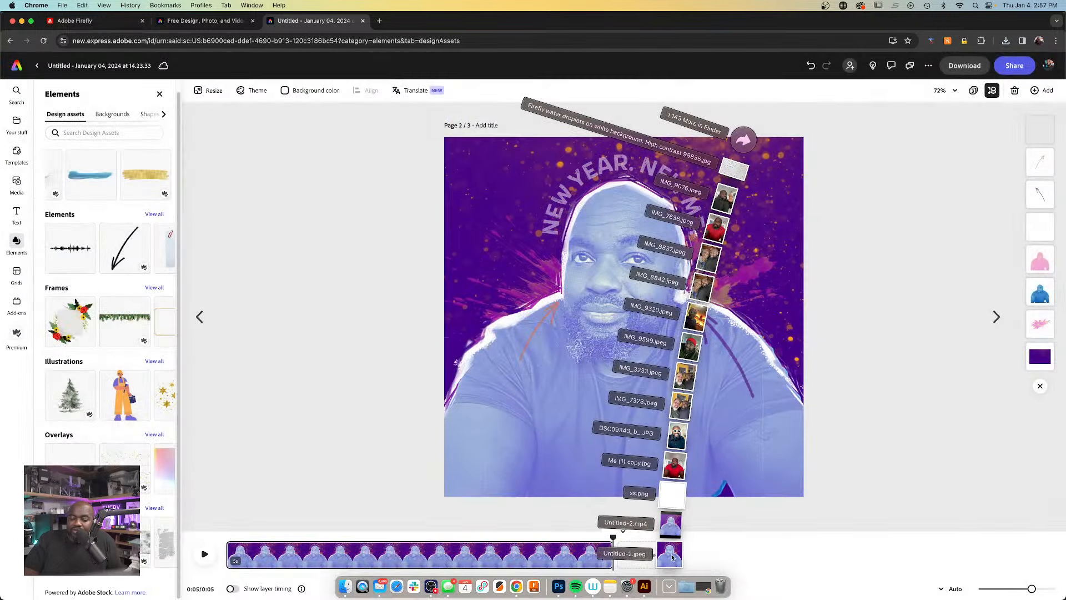
pyautogui.click(663, 511)
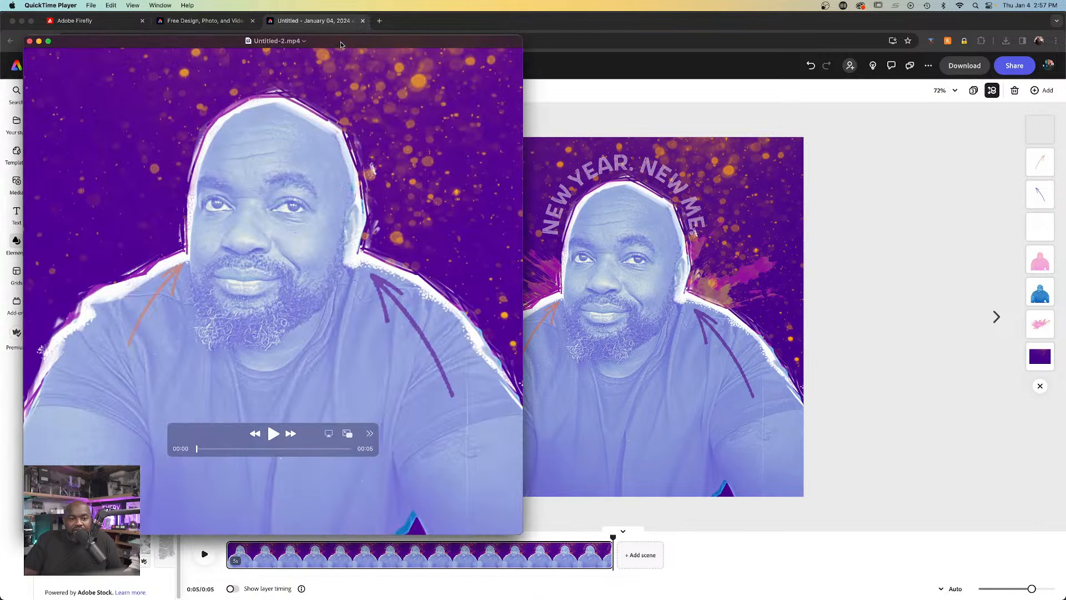
pyautogui.moveTo(341, 45); pyautogui.dragTo(436, 49)
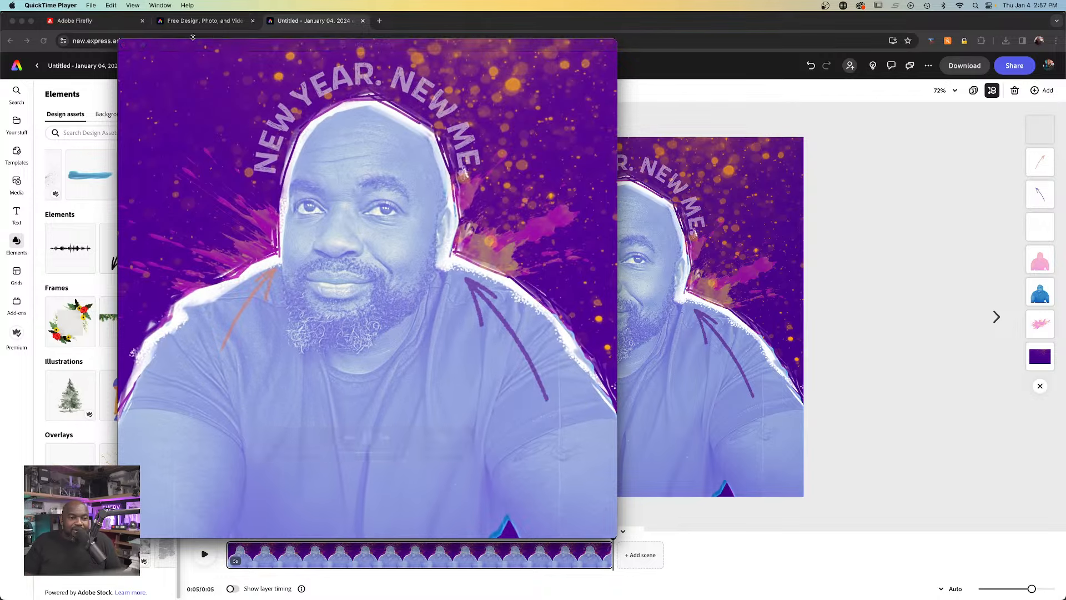
pyautogui.click(125, 45)
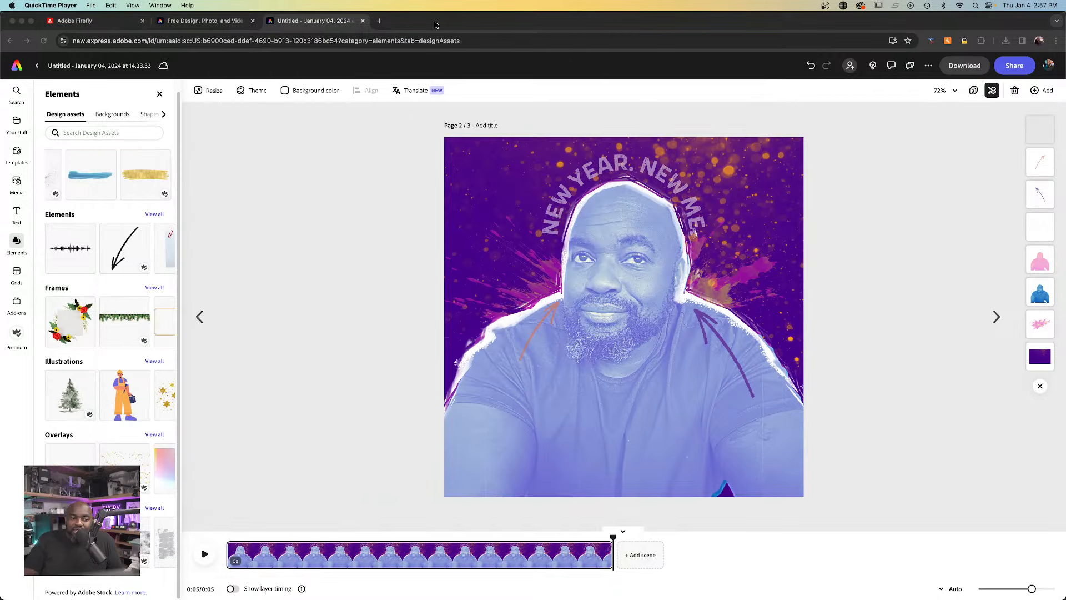